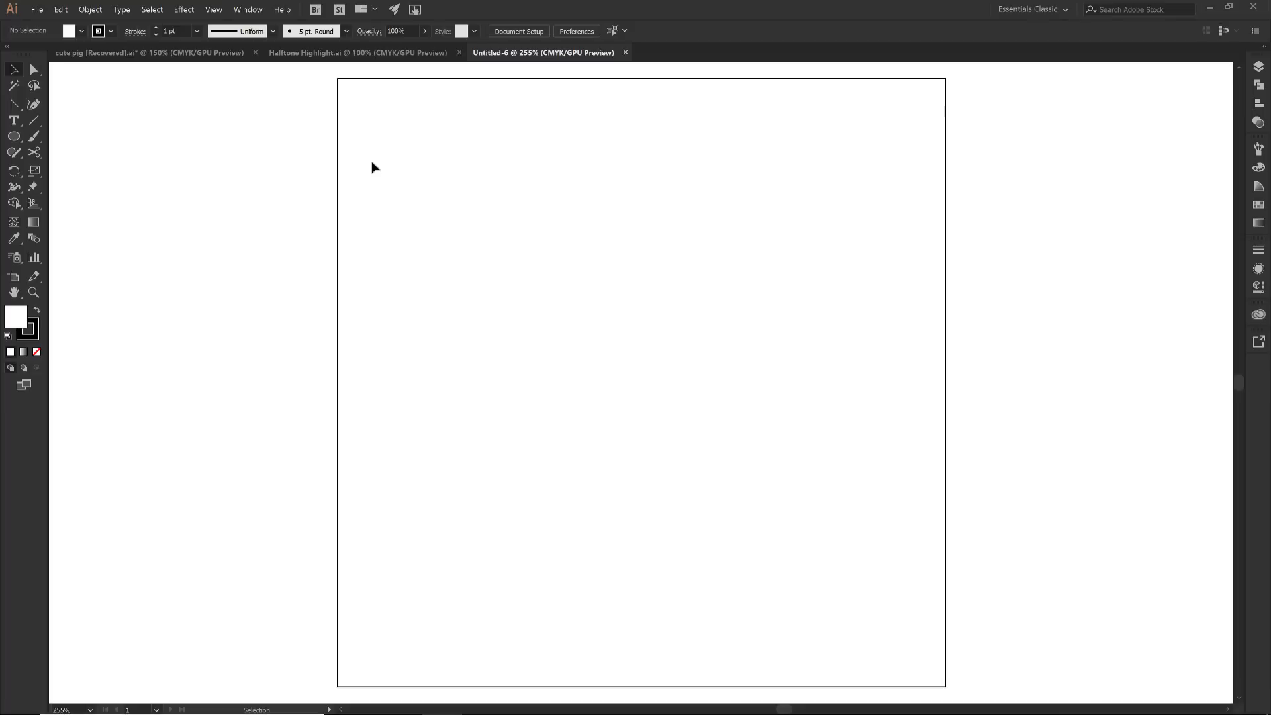
# Place the Cute Pig APG image from the APG's folder onto the artboard as a linked file.
pyautogui.click(37, 10)
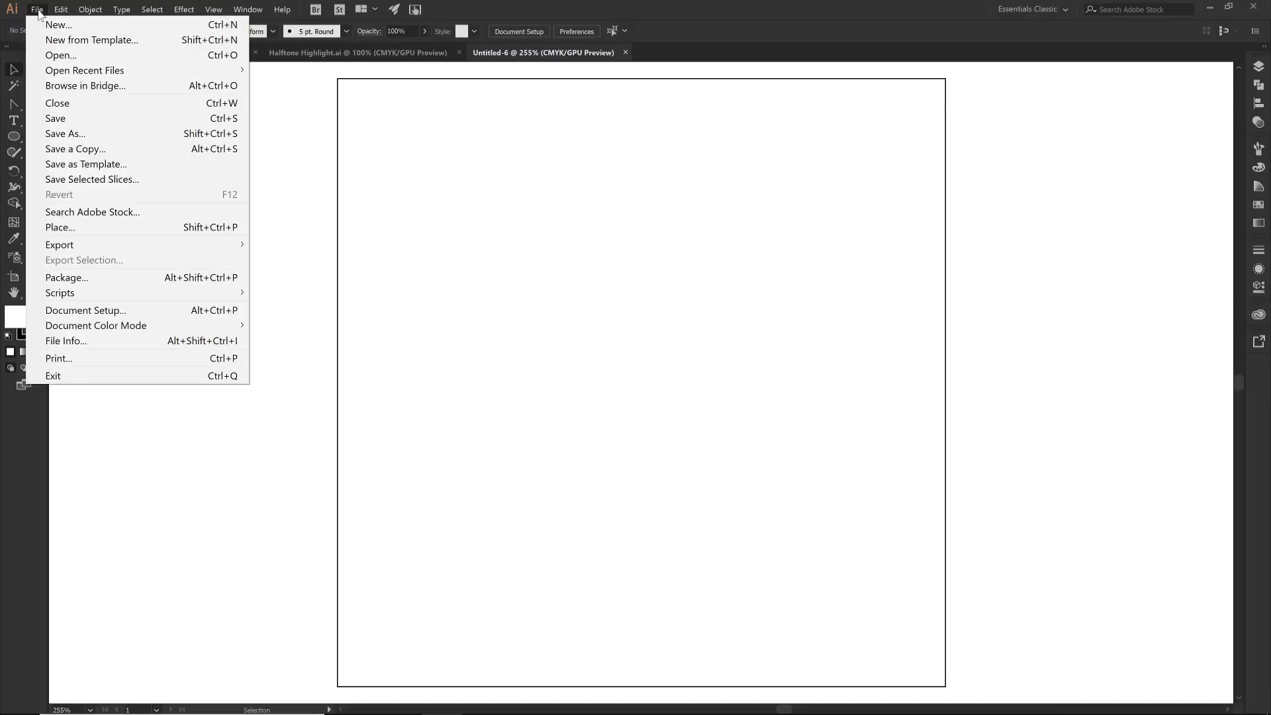
pyautogui.click(60, 227)
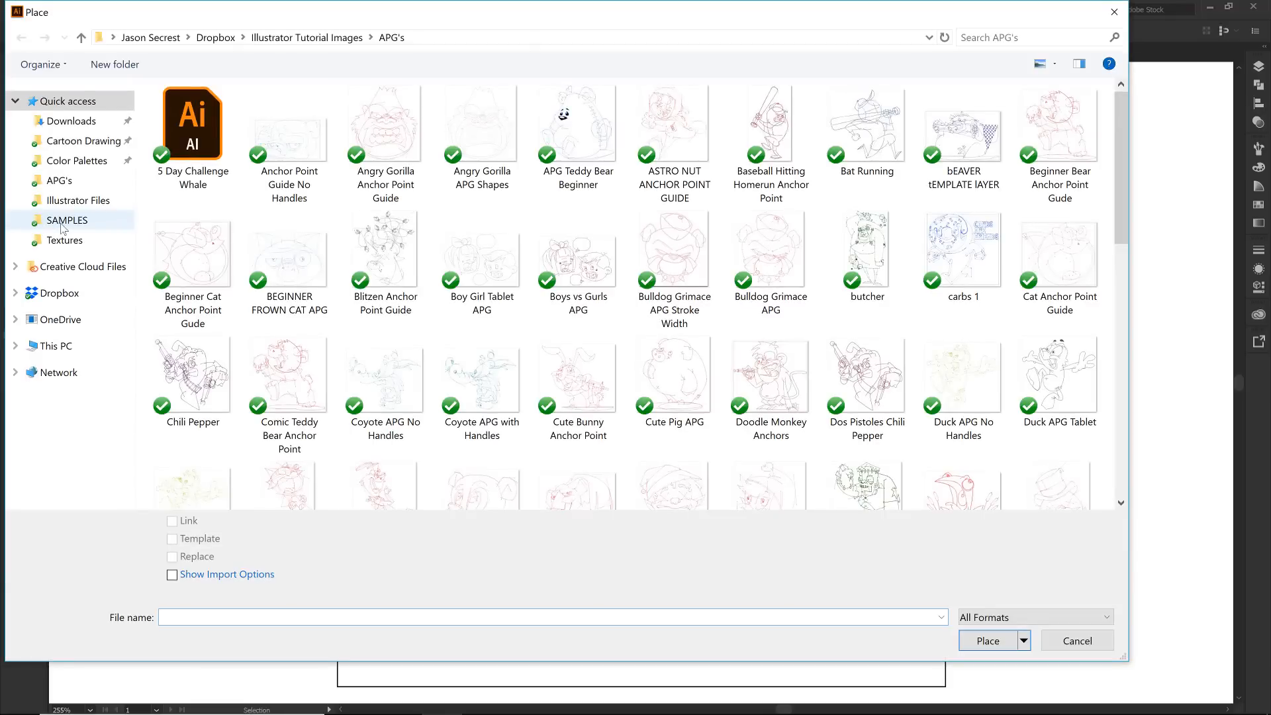
pyautogui.moveTo(388, 11); pyautogui.dragTo(466, 29)
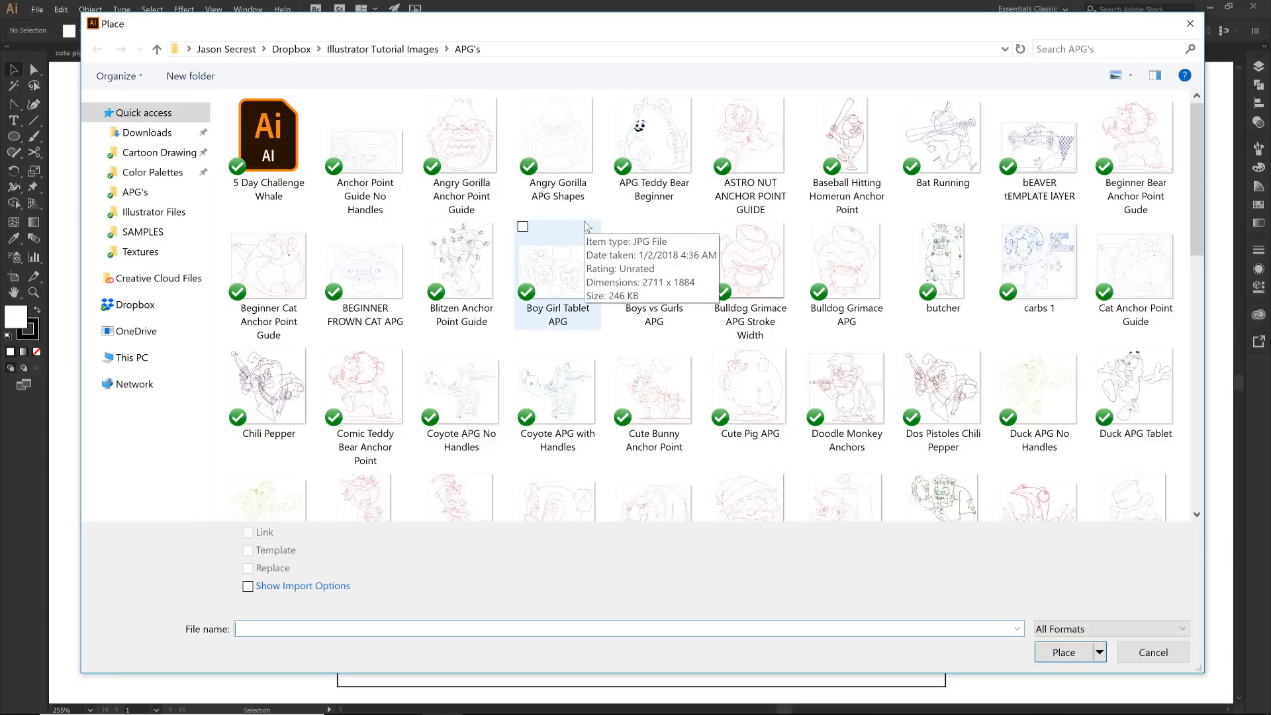
pyautogui.click(744, 397)
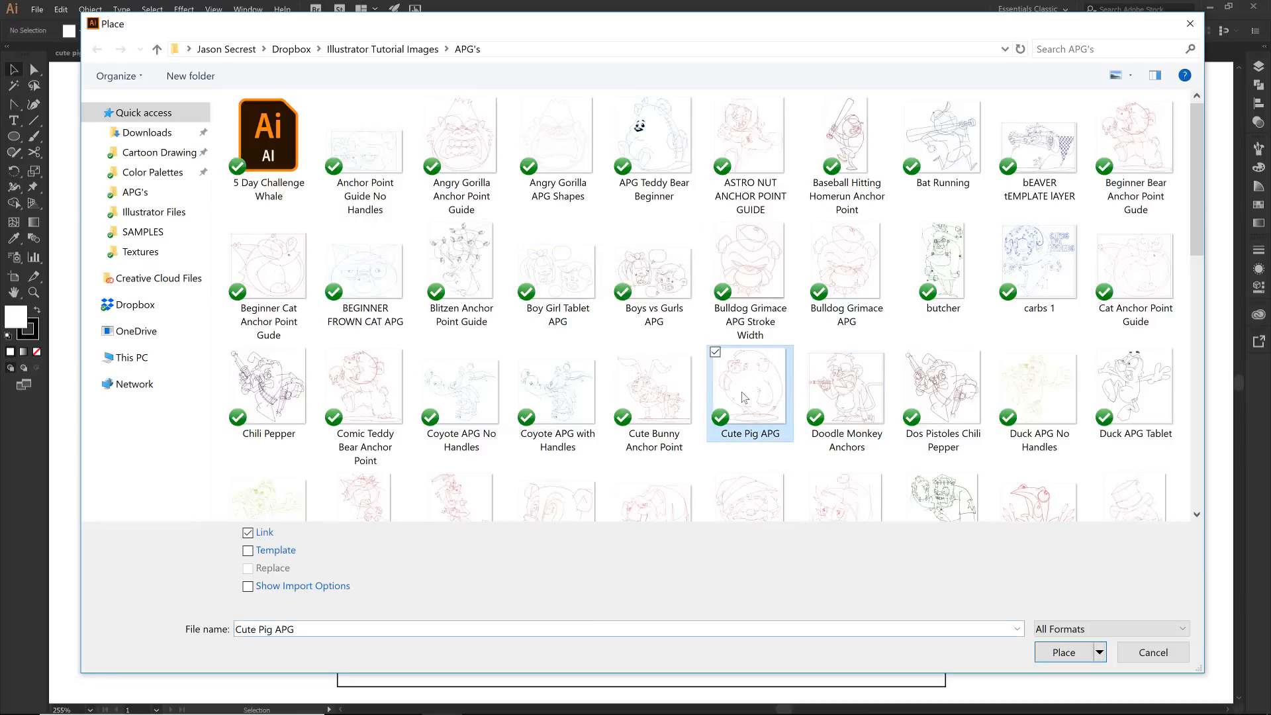
pyautogui.click(1064, 653)
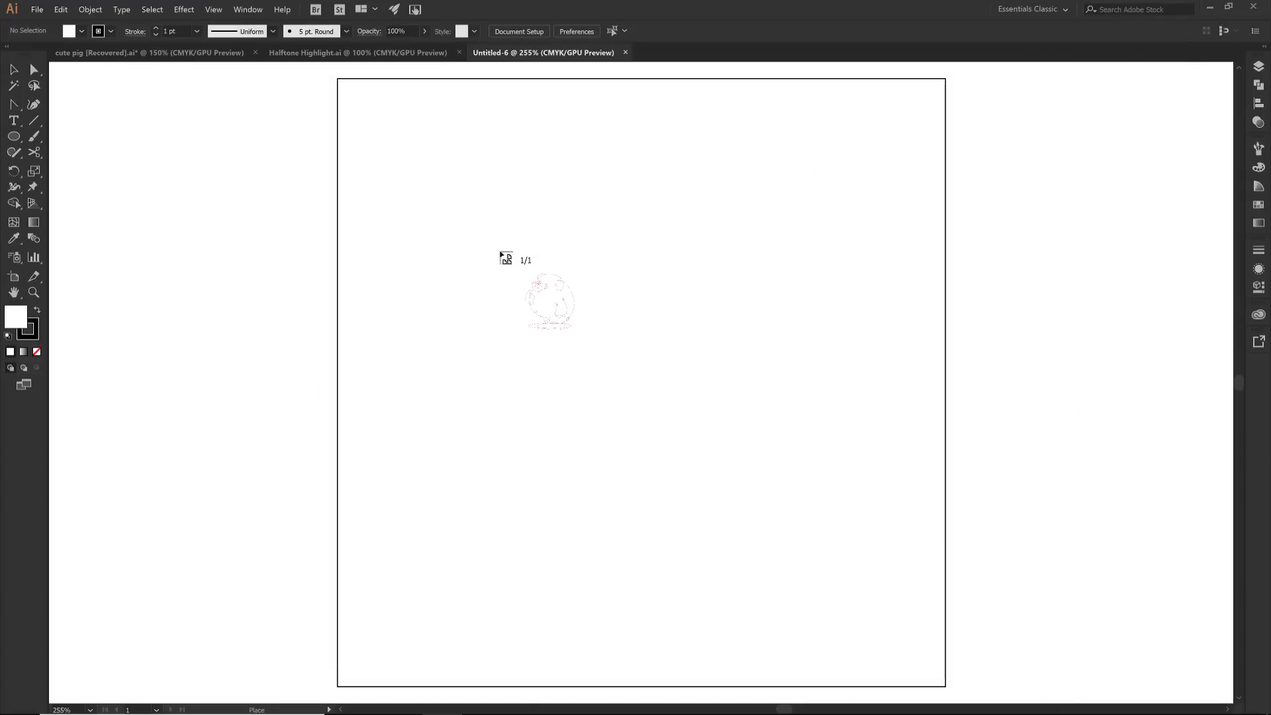
pyautogui.click(499, 253)
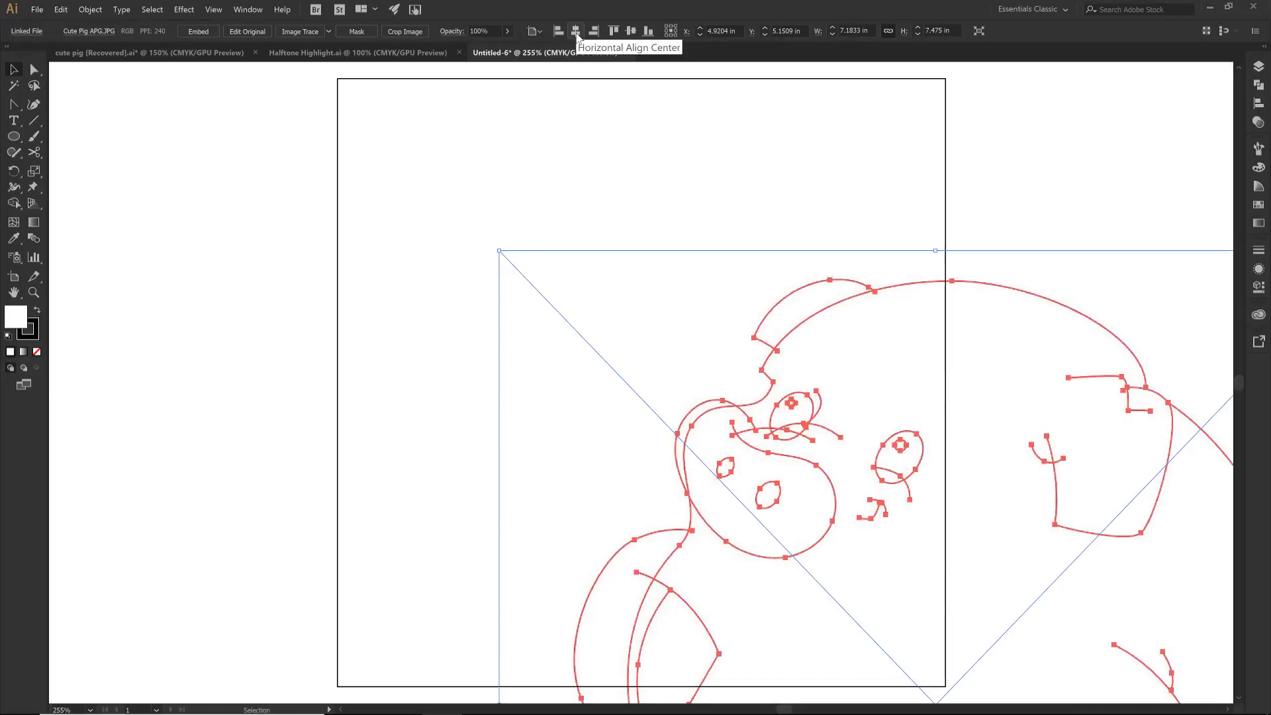
# Center the placed pig image horizontally and vertically, aligned to the artboard.
pyautogui.click(537, 34)
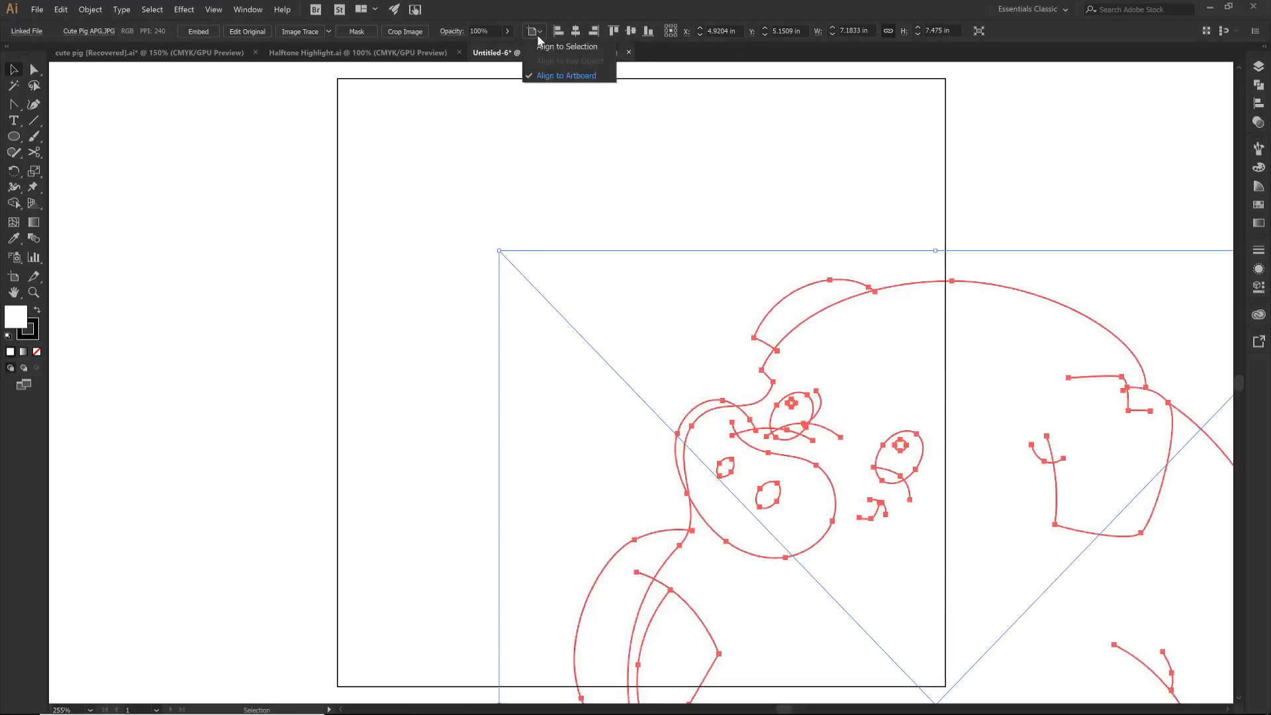
pyautogui.click(574, 32)
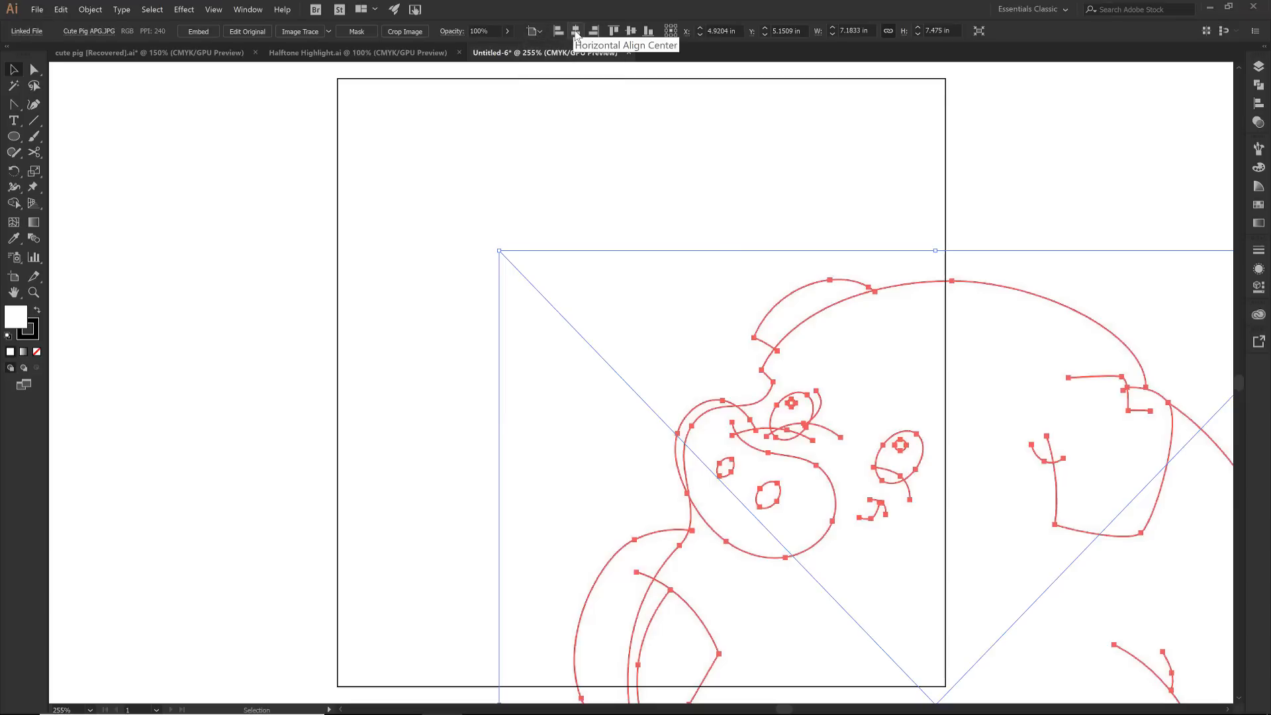
pyautogui.click(574, 32)
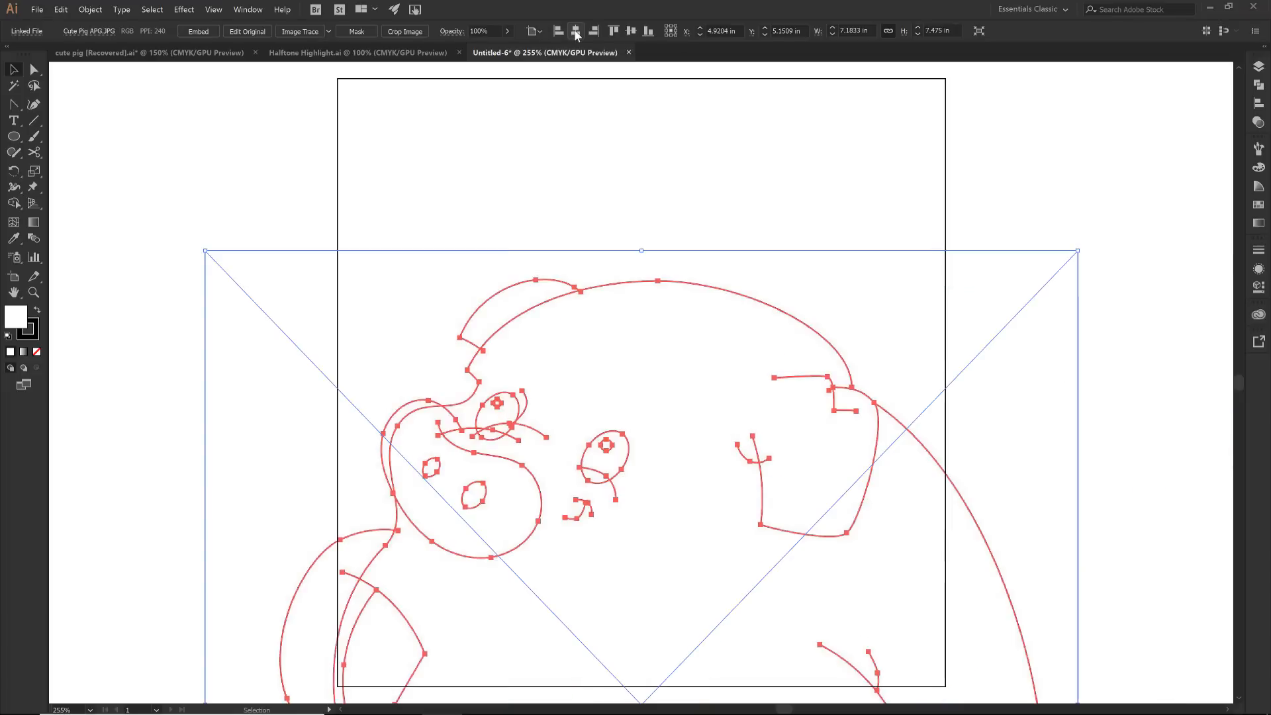
pyautogui.click(631, 32)
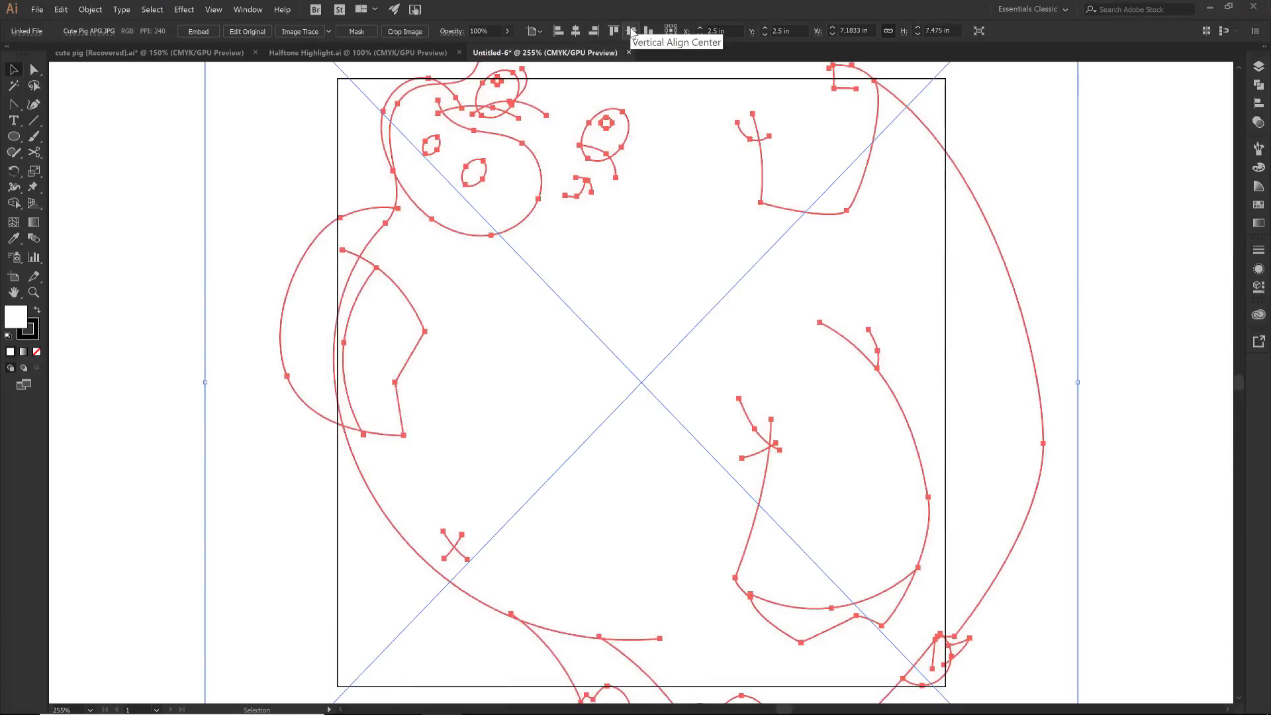
# Scale the pig image proportionally to a height of 5 in.
pyautogui.doubleClick(925, 31)
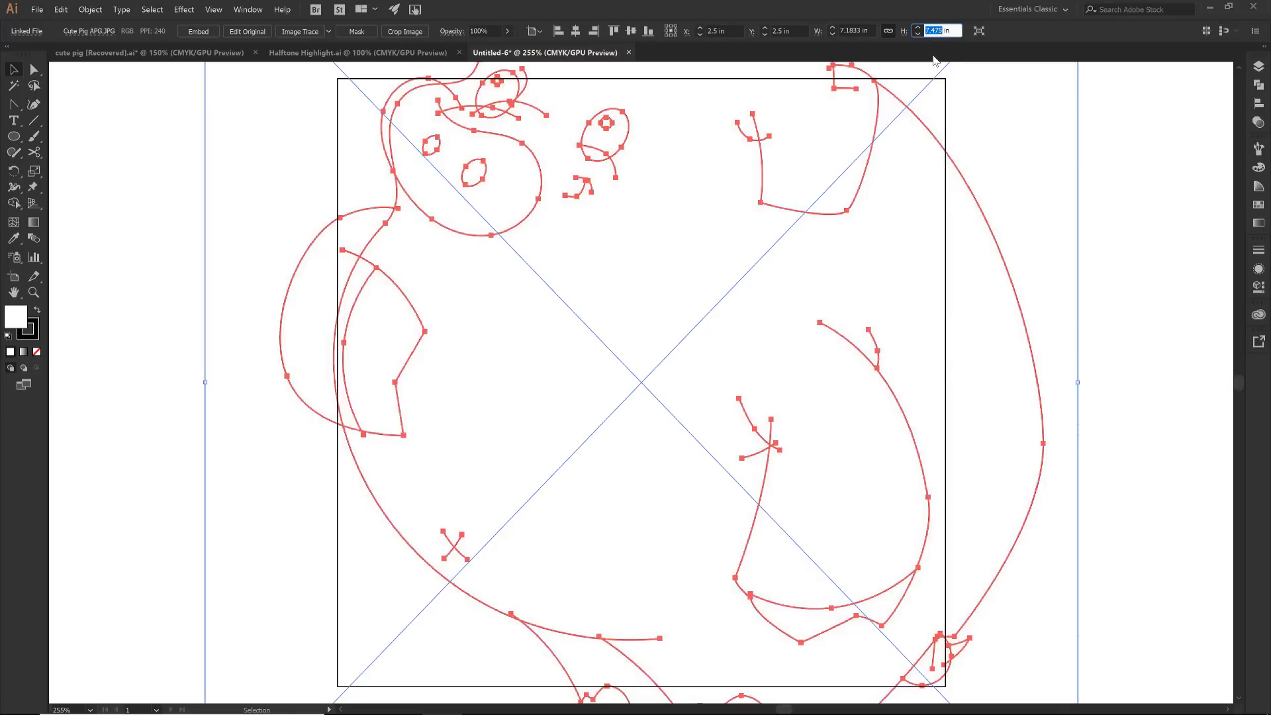
pyautogui.write('5')
pyautogui.press('Return')
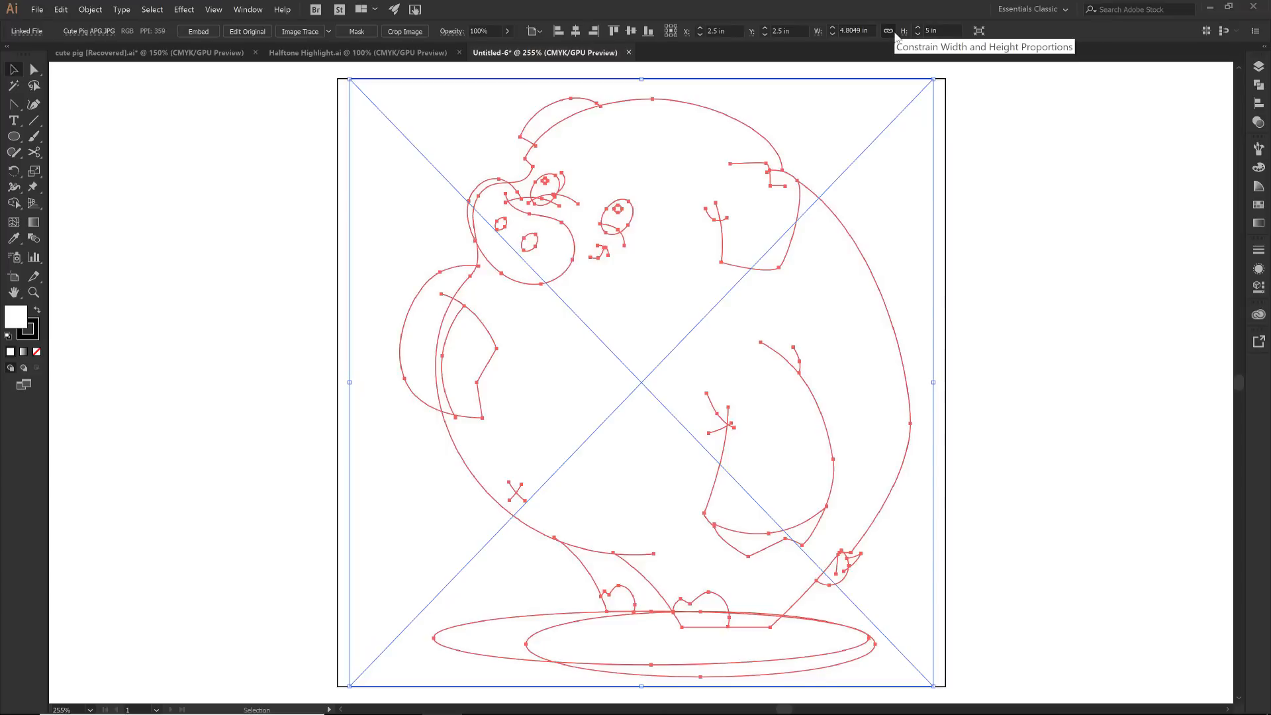
# Lower the pig image's opacity to 35%.
pyautogui.click(1258, 123)
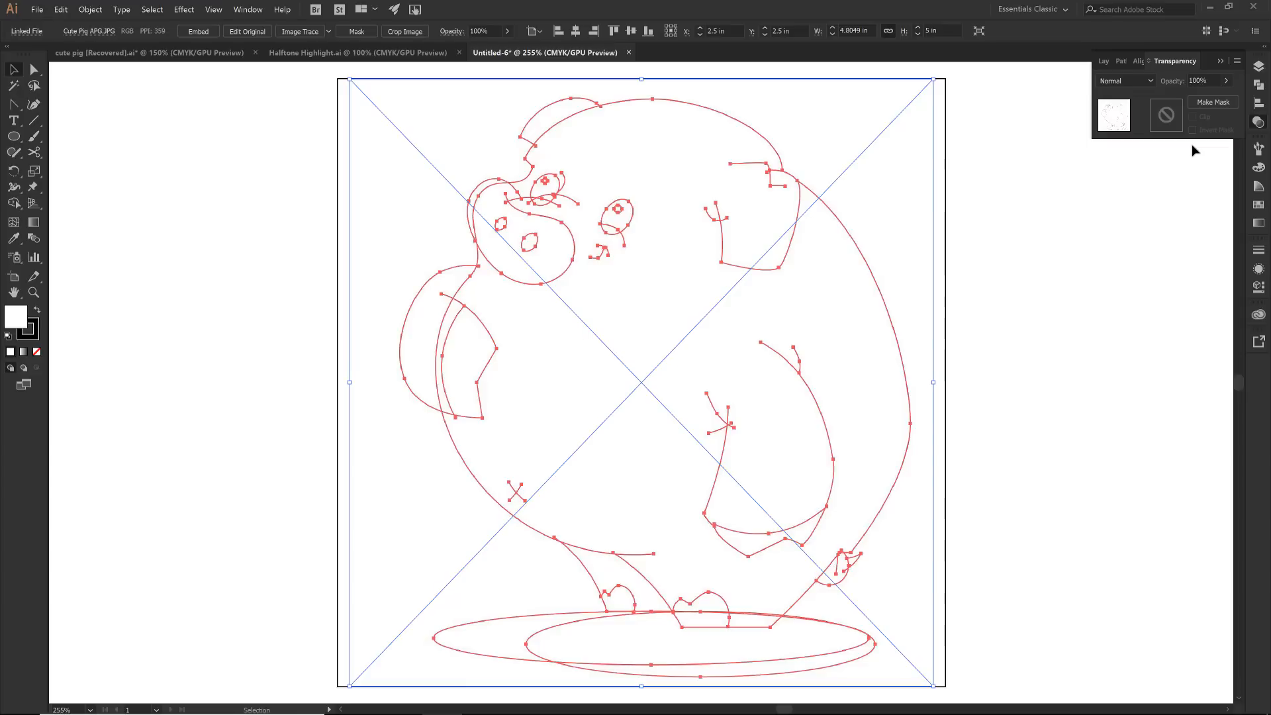
pyautogui.click(1226, 80)
pyautogui.moveTo(1195, 97); pyautogui.dragTo(1188, 97)
pyautogui.click(1193, 80)
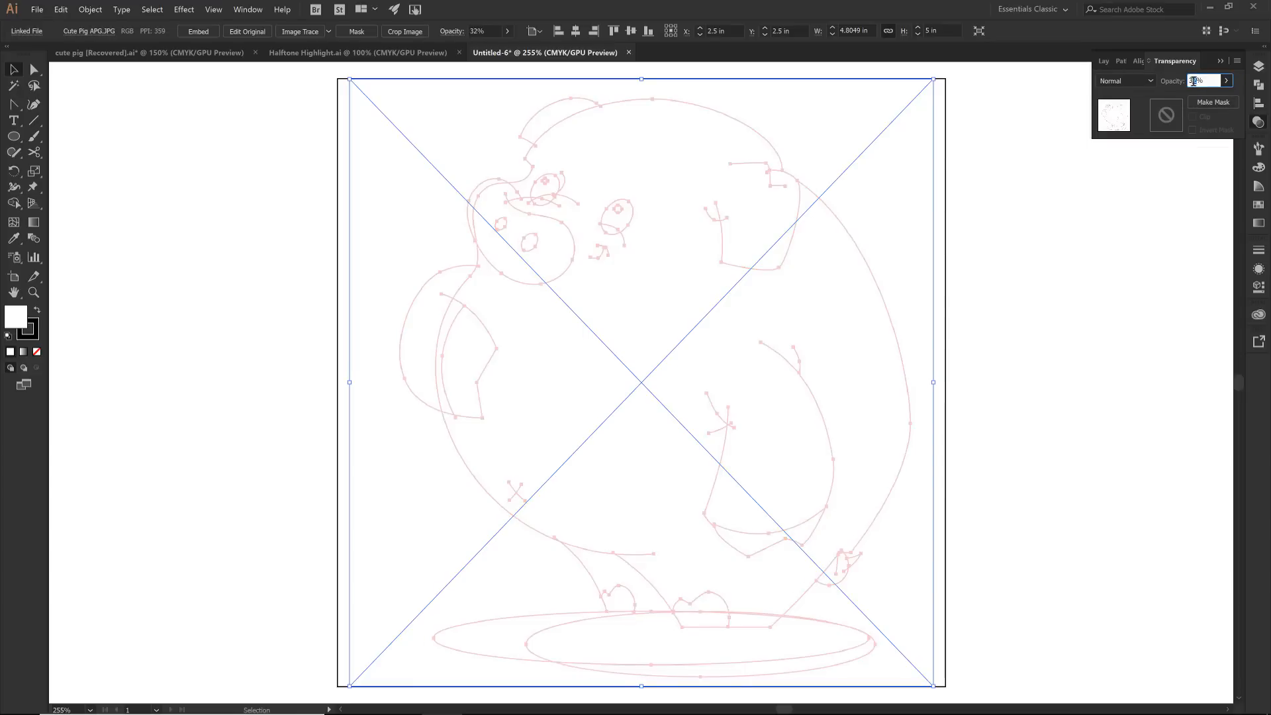
pyautogui.write('35')
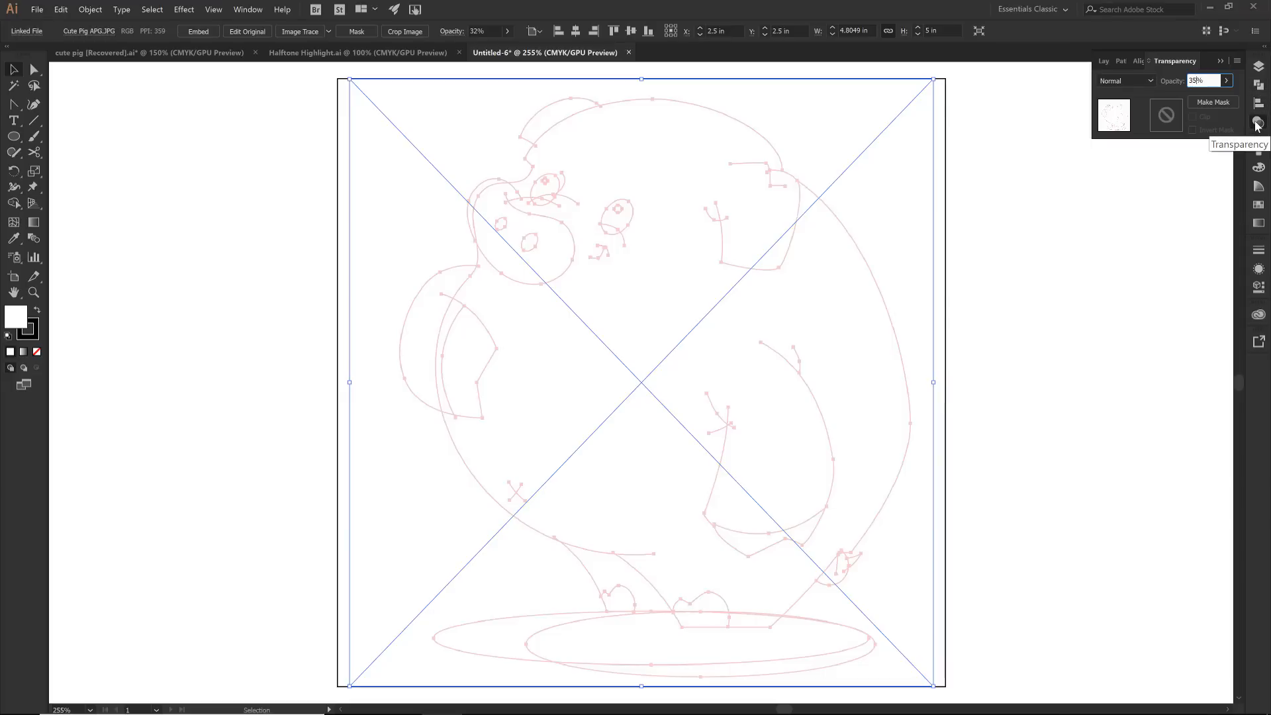
# Lock Layer 1, which holds the pig template image.
pyautogui.click(249, 9)
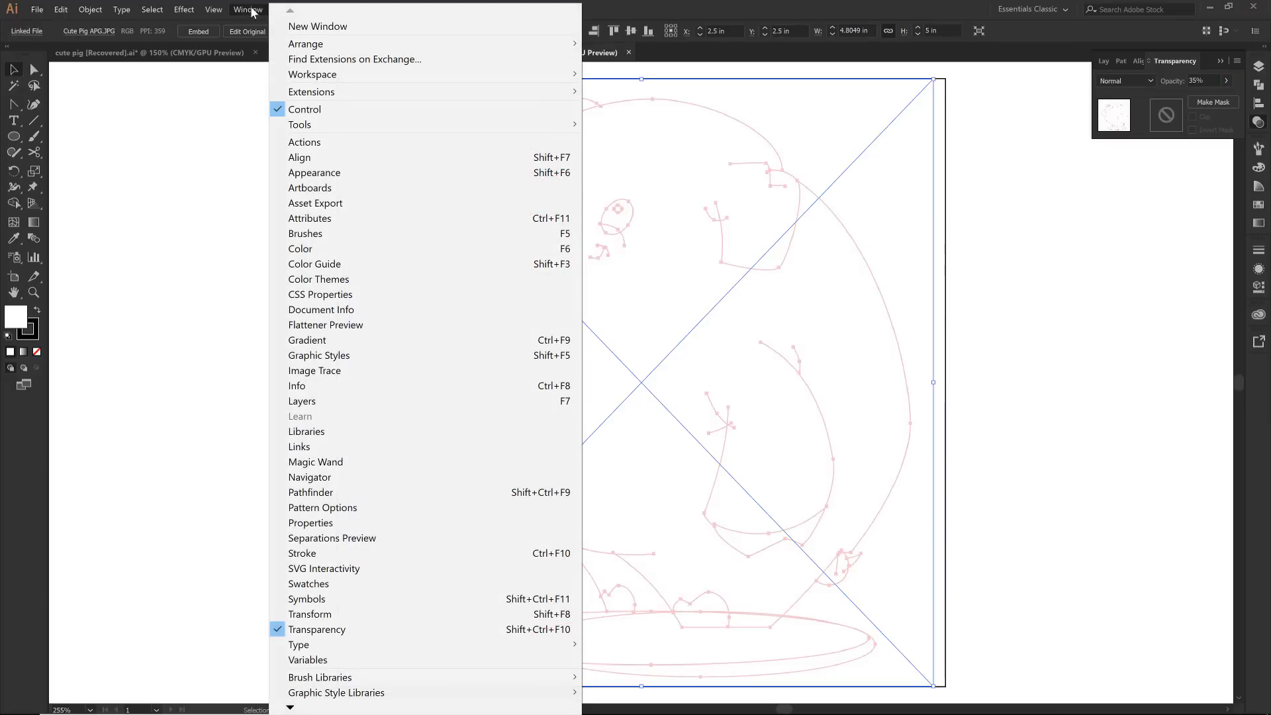
pyautogui.moveTo(332, 76)
pyautogui.click(1259, 73)
pyautogui.click(1259, 73)
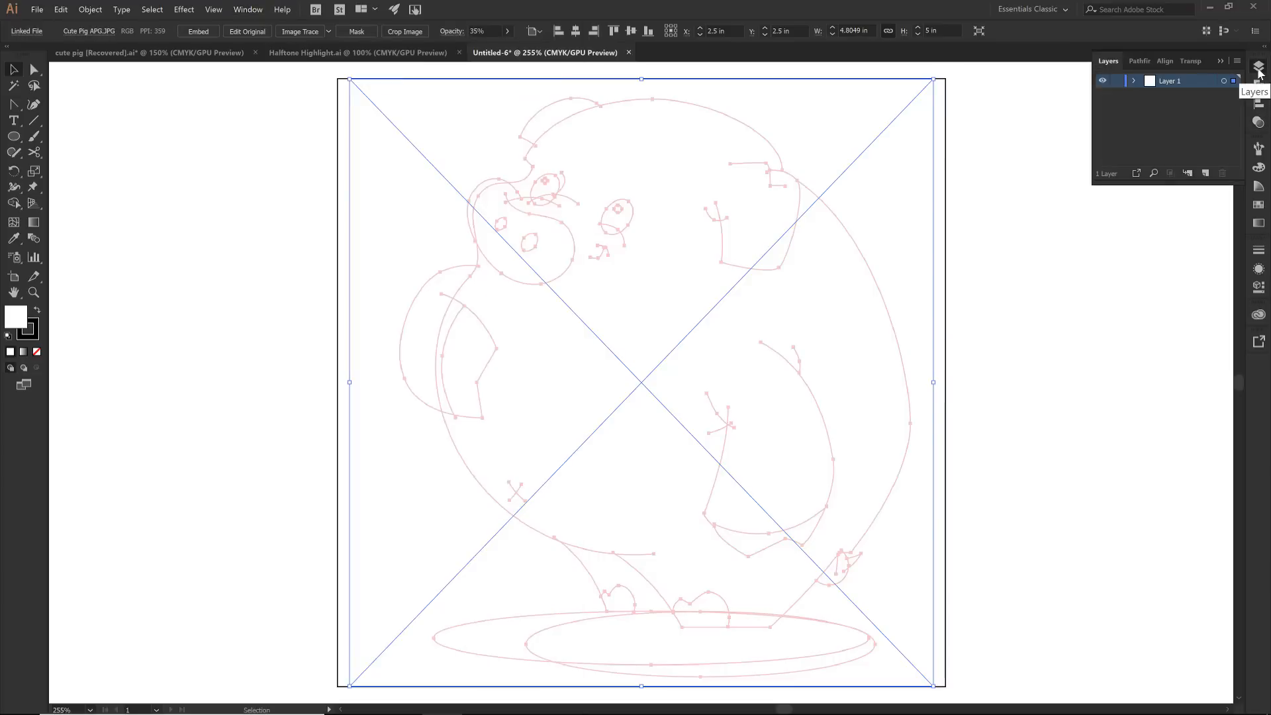
pyautogui.click(1118, 84)
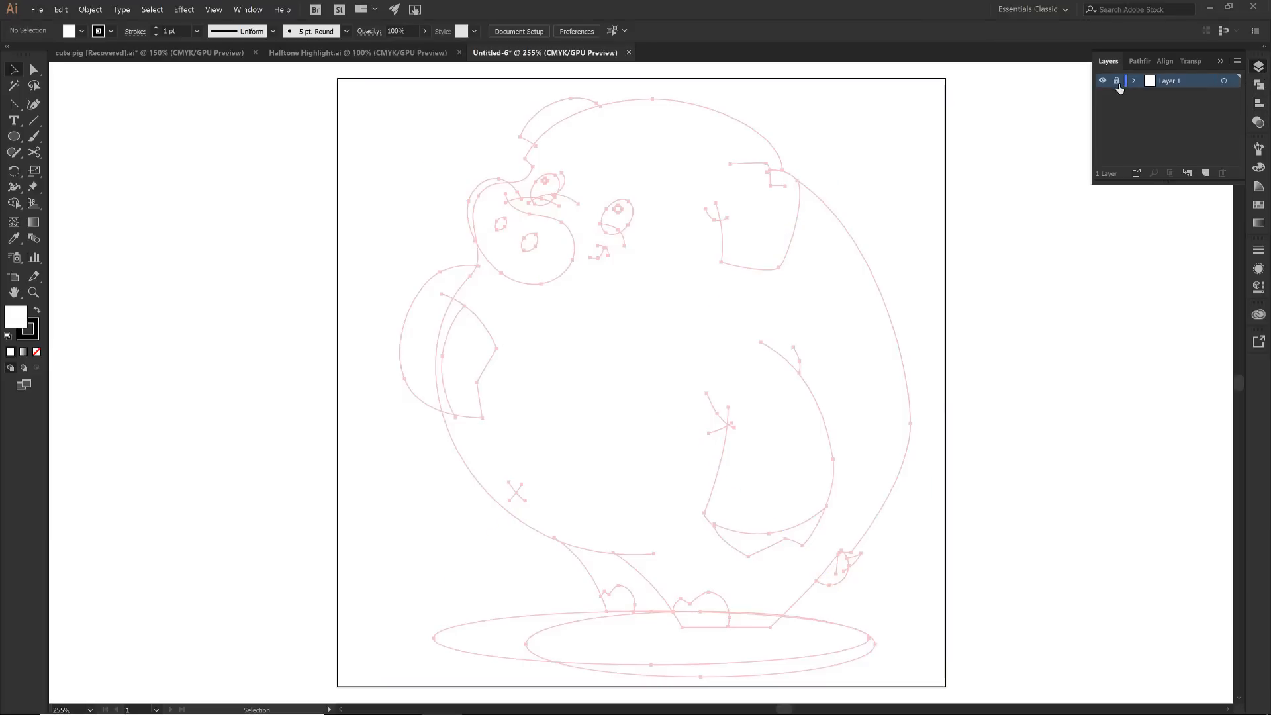
# Add a new layer above the template layer and name it INKING.
pyautogui.click(1205, 174)
pyautogui.doubleClick(1177, 81)
pyautogui.write('INKING')
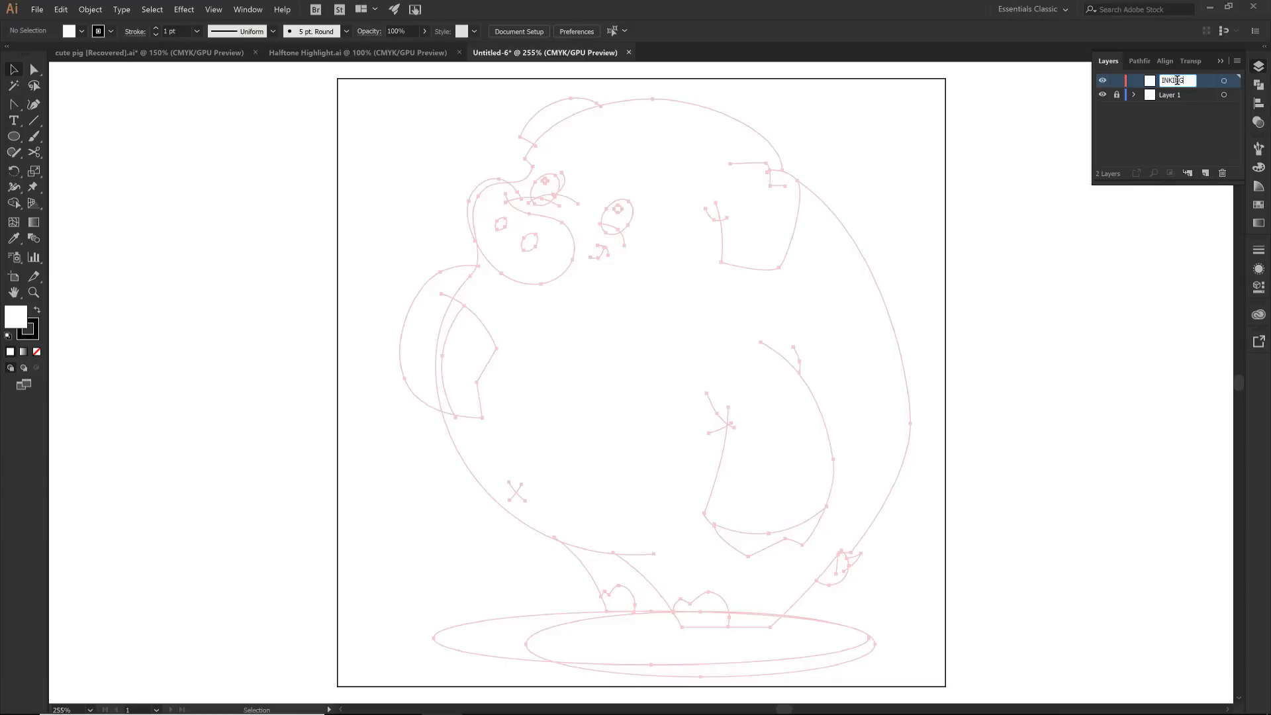
pyautogui.press('Return')
pyautogui.click(1221, 61)
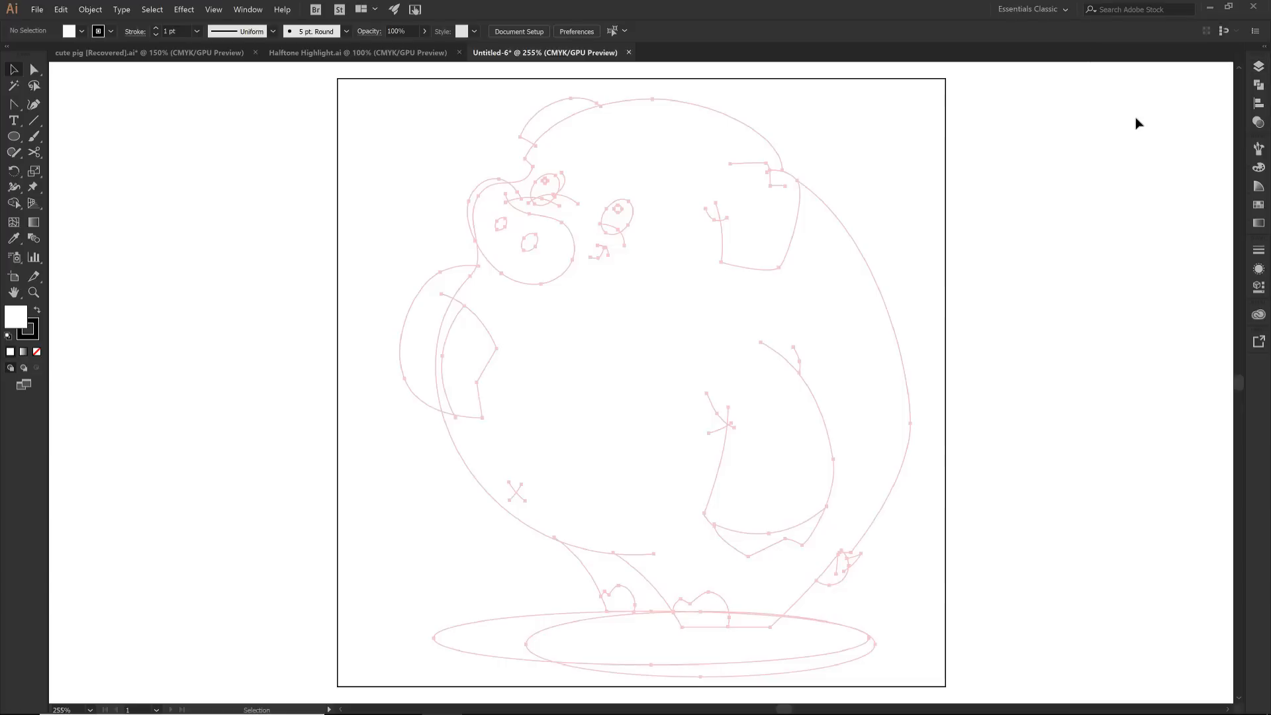
# Hide the artboards so that only the pig template is displayed.
pyautogui.click(213, 9)
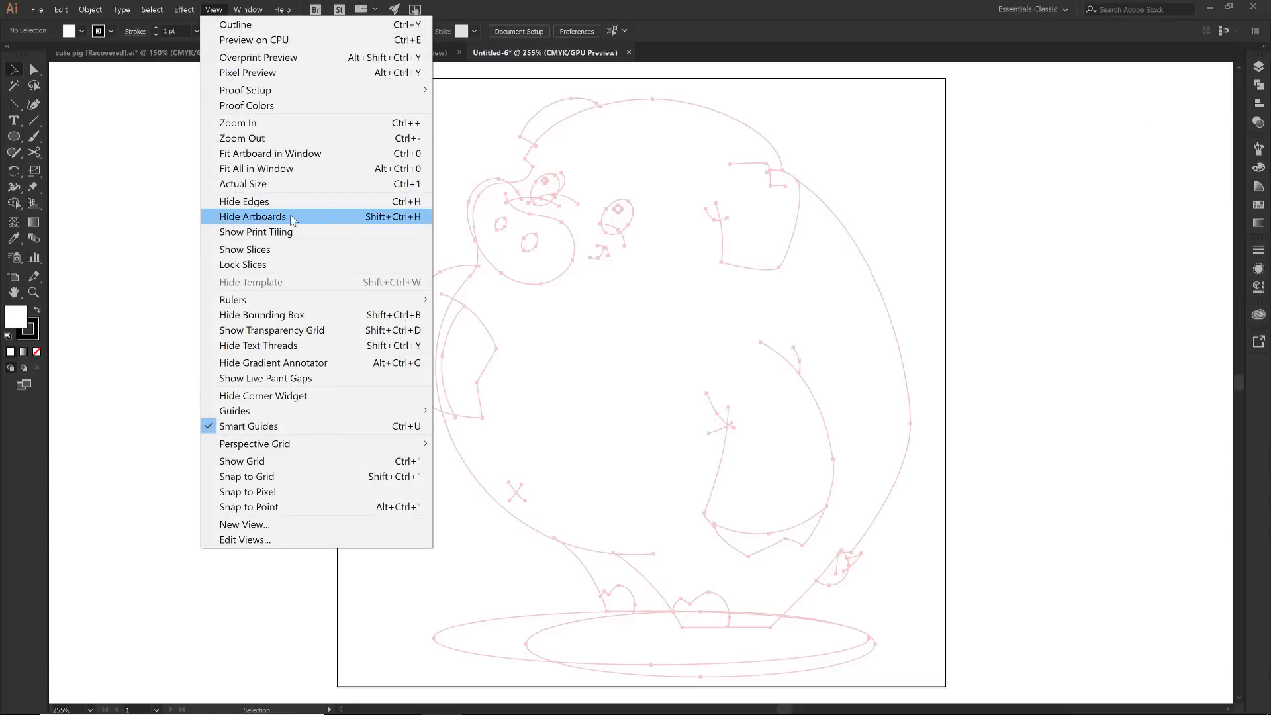
pyautogui.click(304, 222)
pyautogui.click(184, 10)
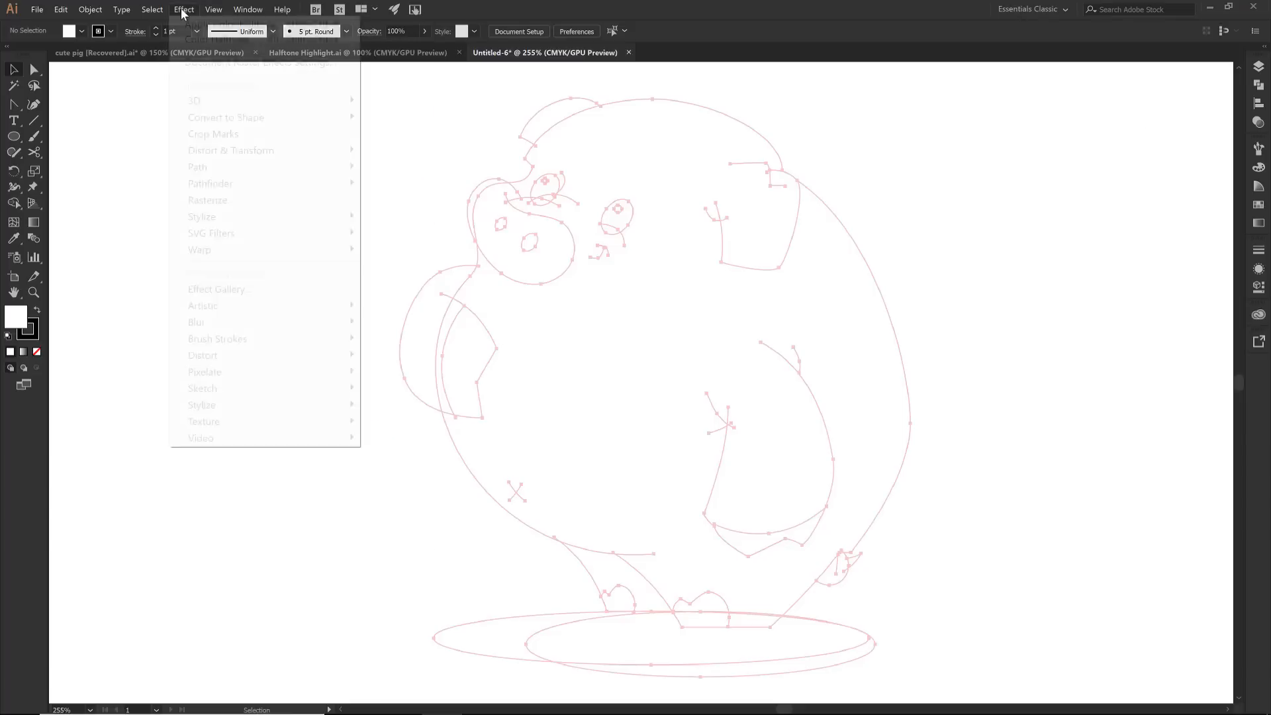
pyautogui.click(213, 9)
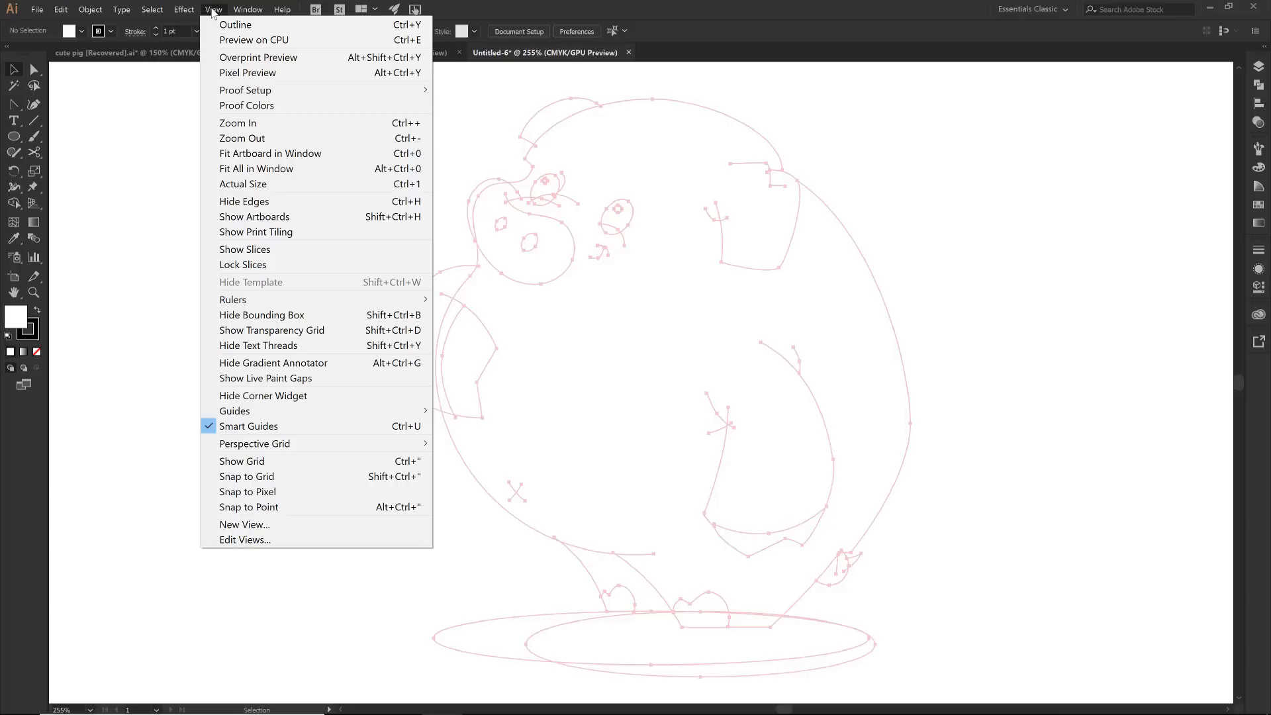
pyautogui.click(199, 419)
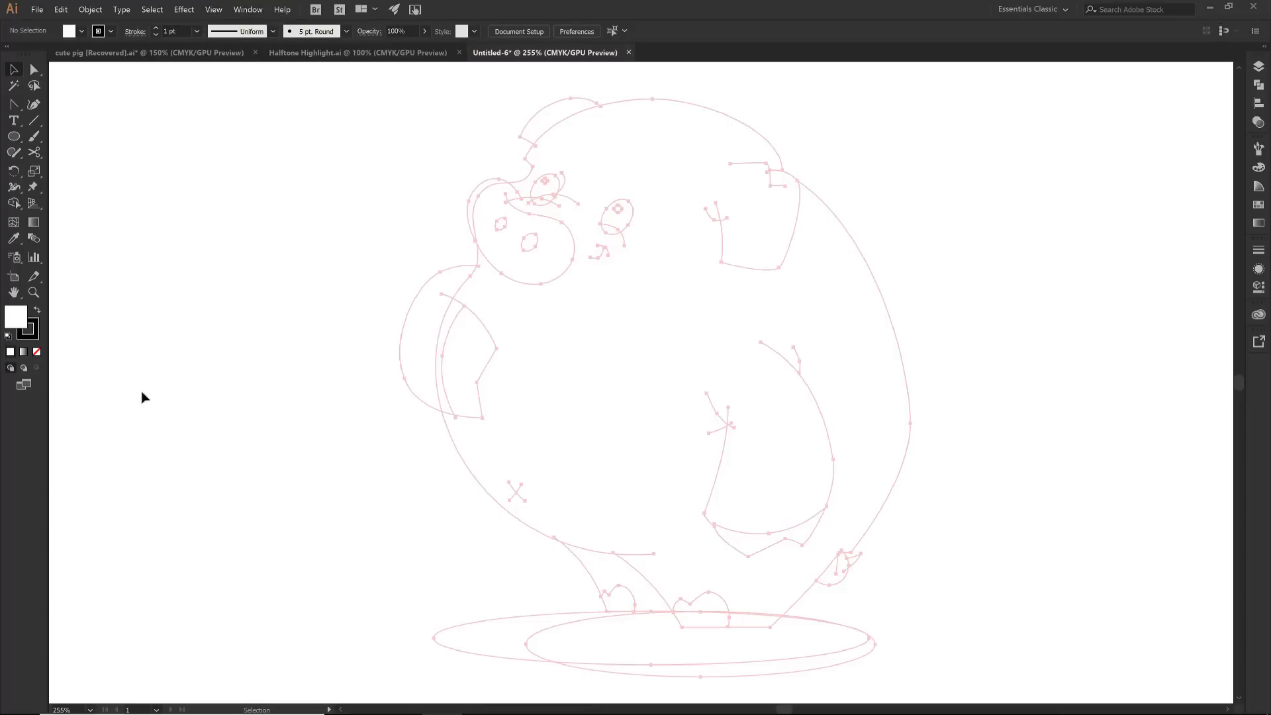
# Set the fill to none and trace the small crease curve at the front edge of the pig's ear, about 0.18 in wide.
pyautogui.click(38, 353)
pyautogui.press('z')
pyautogui.moveTo(662, 98); pyautogui.dragTo(879, 338)
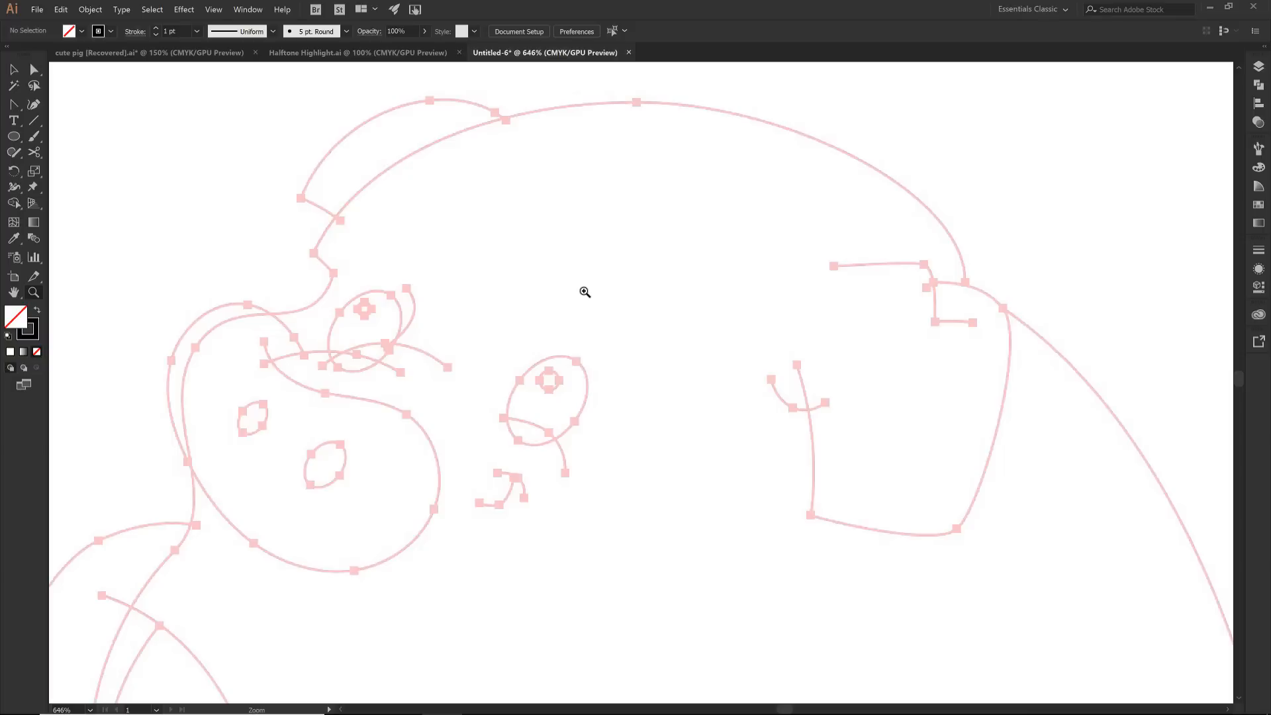
pyautogui.press('p')
pyautogui.click(770, 379)
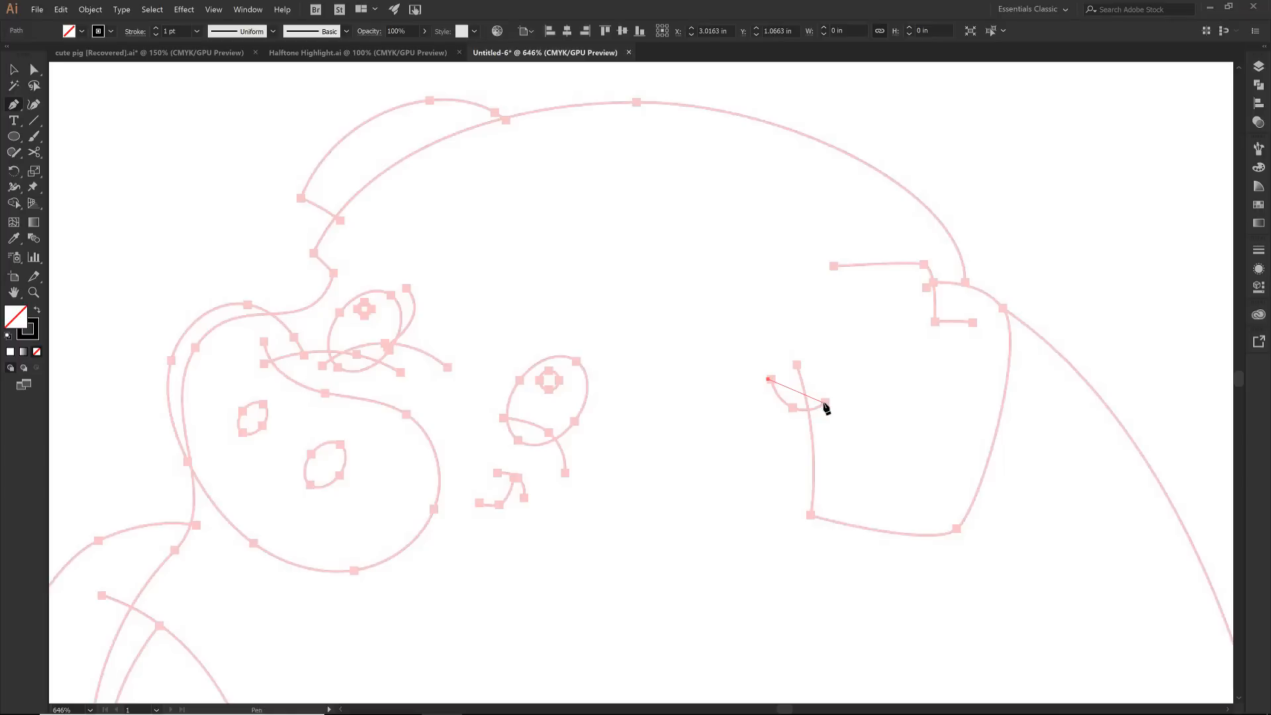
pyautogui.click(824, 403)
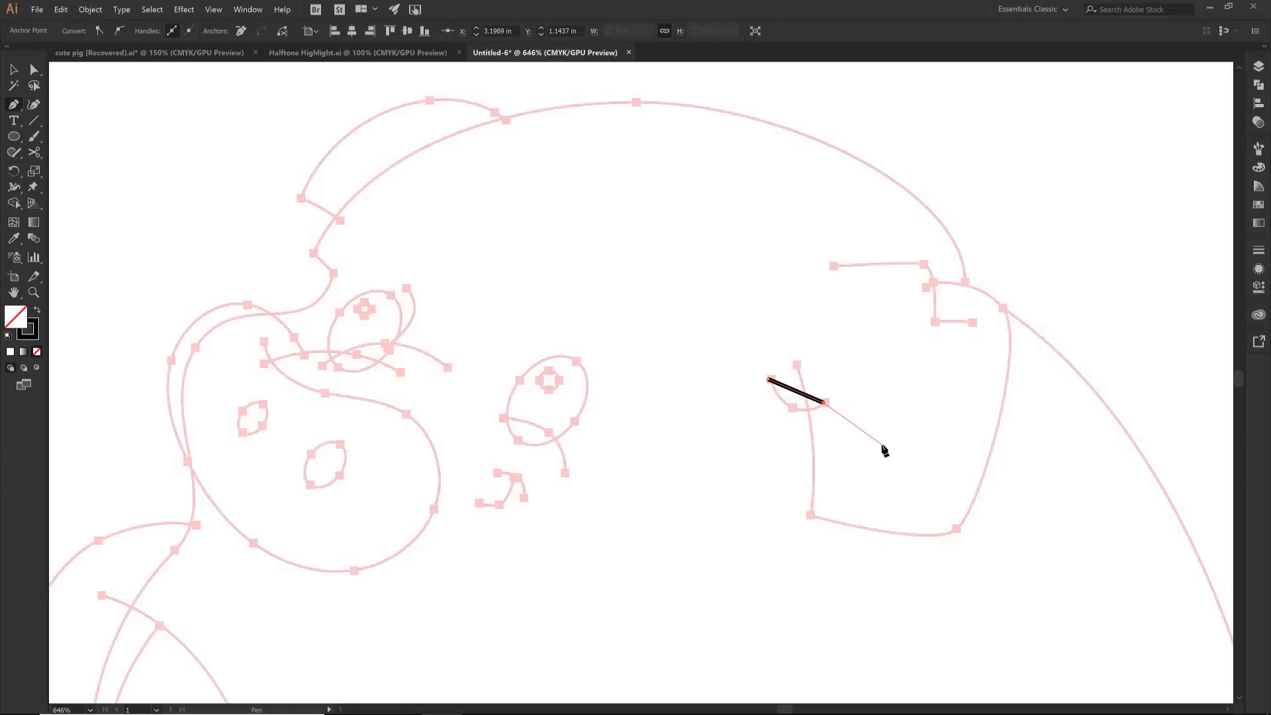
pyautogui.hotkey('shift', 'c')
pyautogui.moveTo(797, 398); pyautogui.dragTo(797, 407)
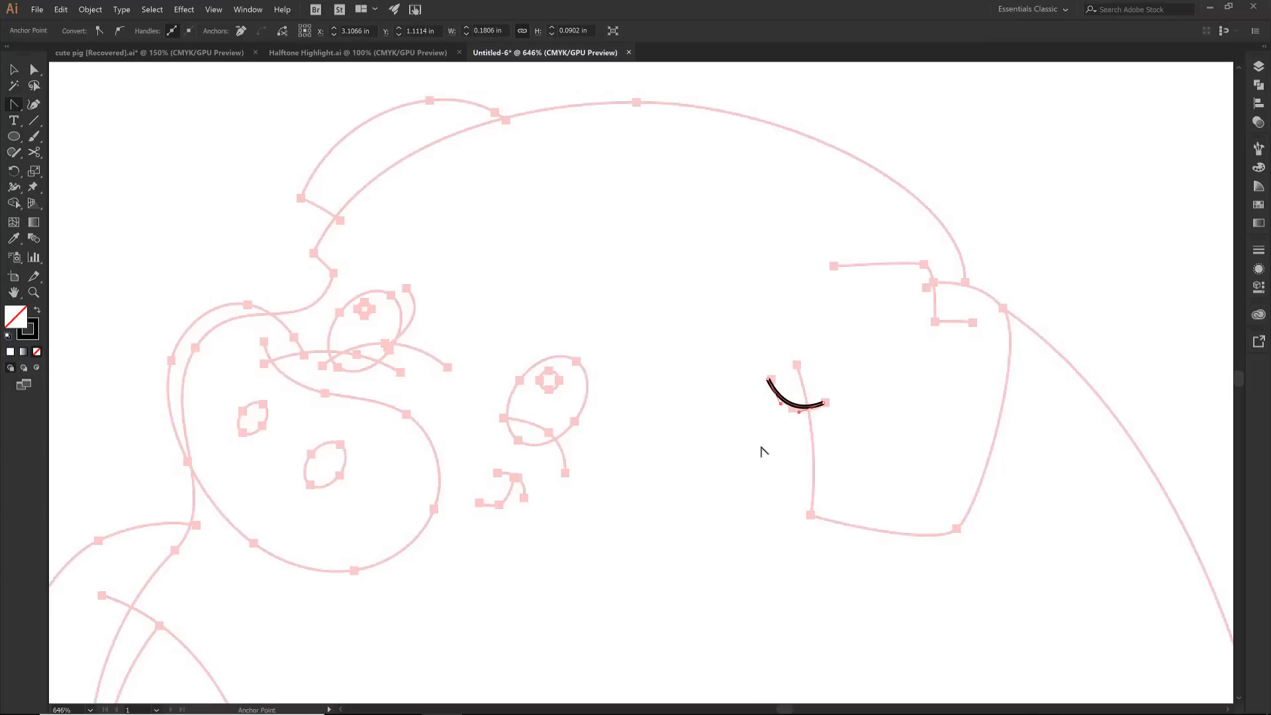
pyautogui.hotkey('ctrl', 'shift', 'a')
# Draw a stepped three-segment path over the fold lines at the ear's upper back corner and bend its first corner into a curve.
pyautogui.press('p')
pyautogui.click(830, 265)
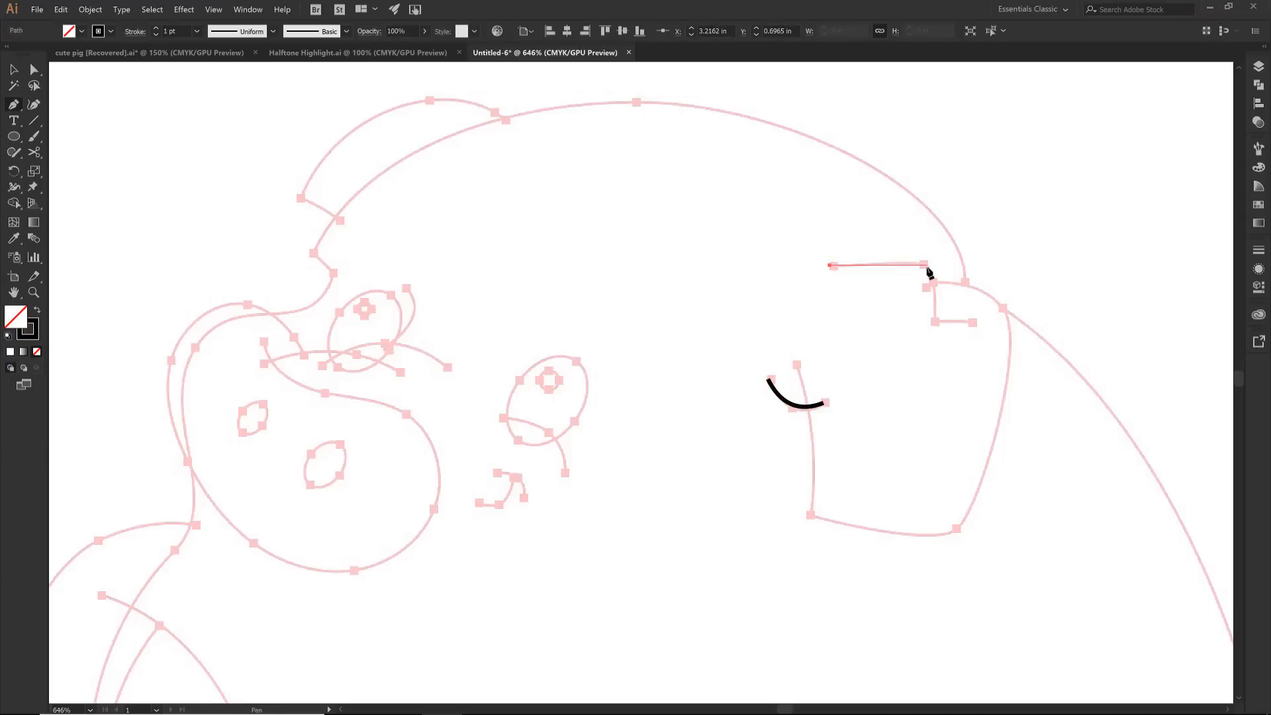
pyautogui.keyDown('shift'); pyautogui.click(927, 265); pyautogui.keyUp('shift')
pyautogui.keyDown('shift'); pyautogui.click(929, 323); pyautogui.keyUp('shift')
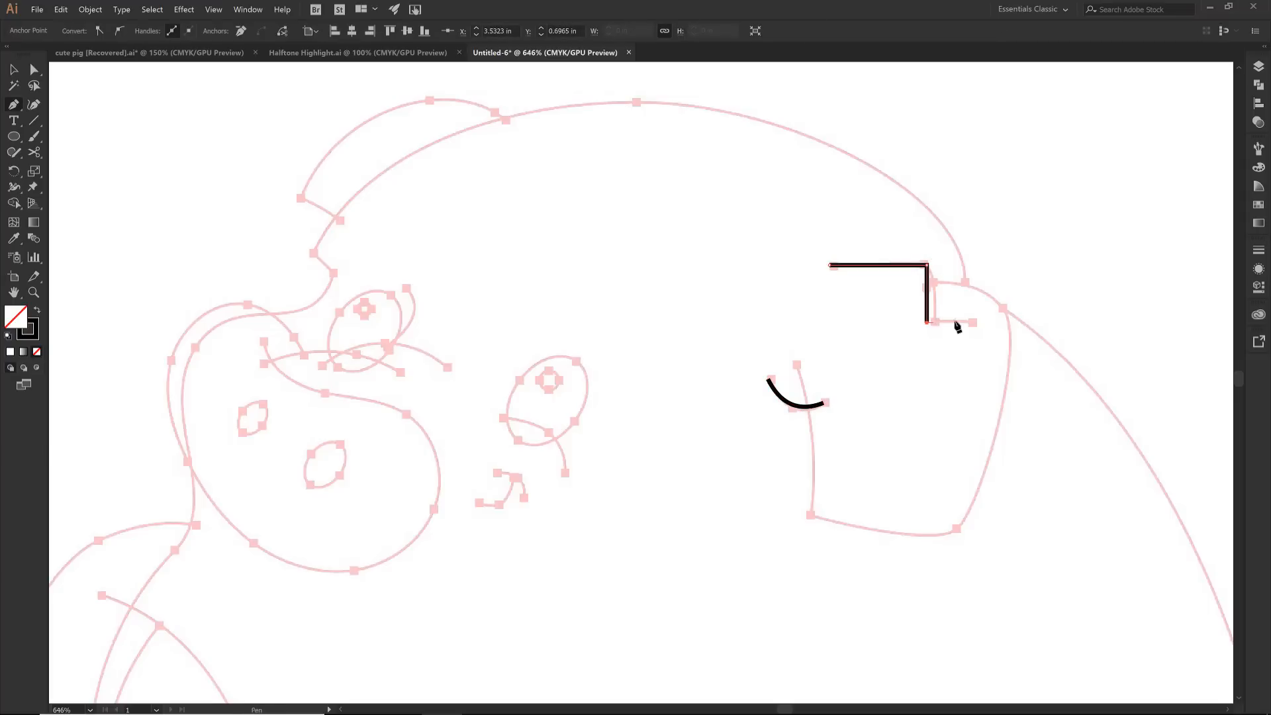
pyautogui.keyDown('shift'); pyautogui.click(974, 324); pyautogui.keyUp('shift')
pyautogui.hotkey('shift', 'c')
pyautogui.moveTo(928, 266); pyautogui.dragTo(943, 281)
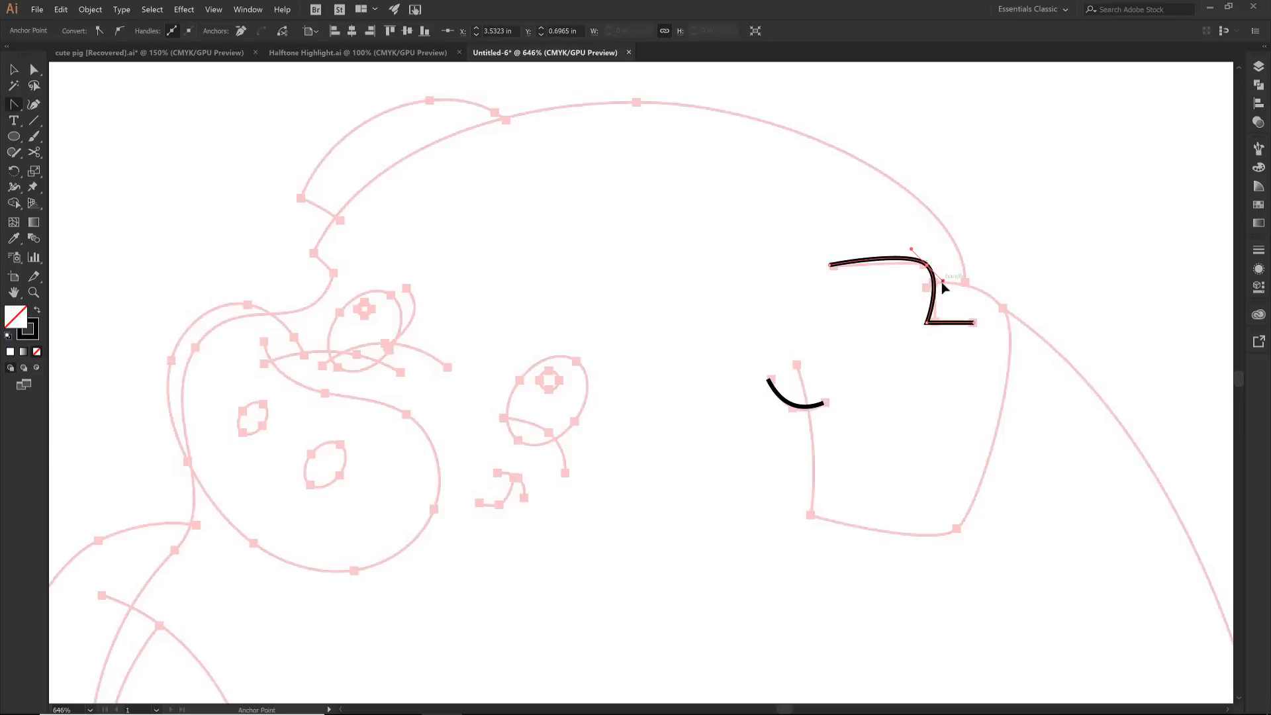
# Tear off the Pen tool group as a floating panel and place it over the canvas.
pyautogui.click(13, 104)
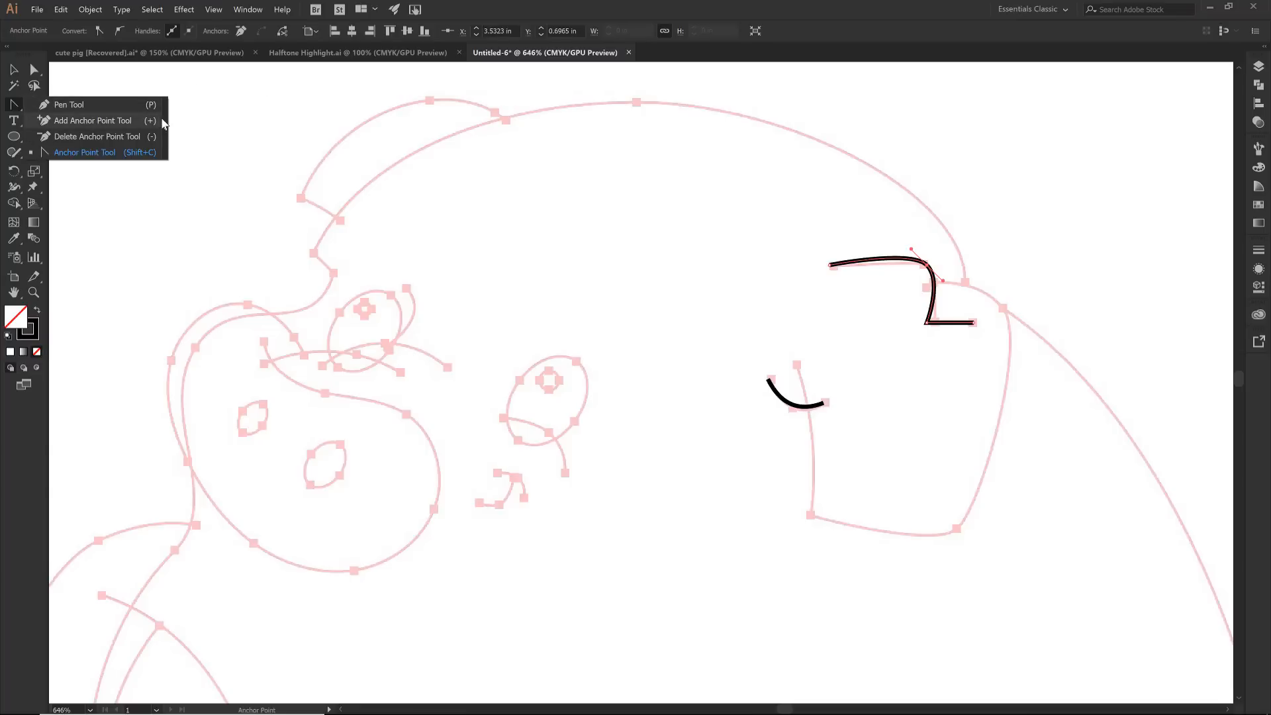
pyautogui.click(165, 128)
pyautogui.moveTo(48, 65); pyautogui.dragTo(459, 174)
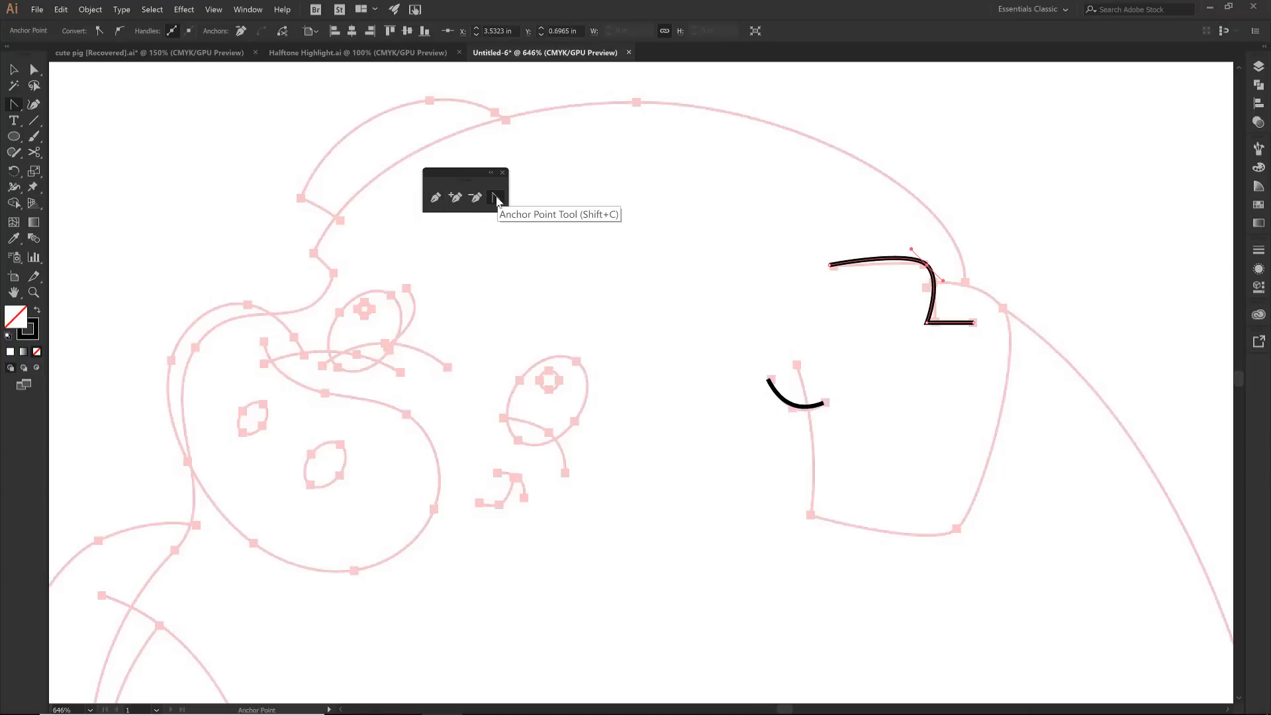
pyautogui.click(16, 123)
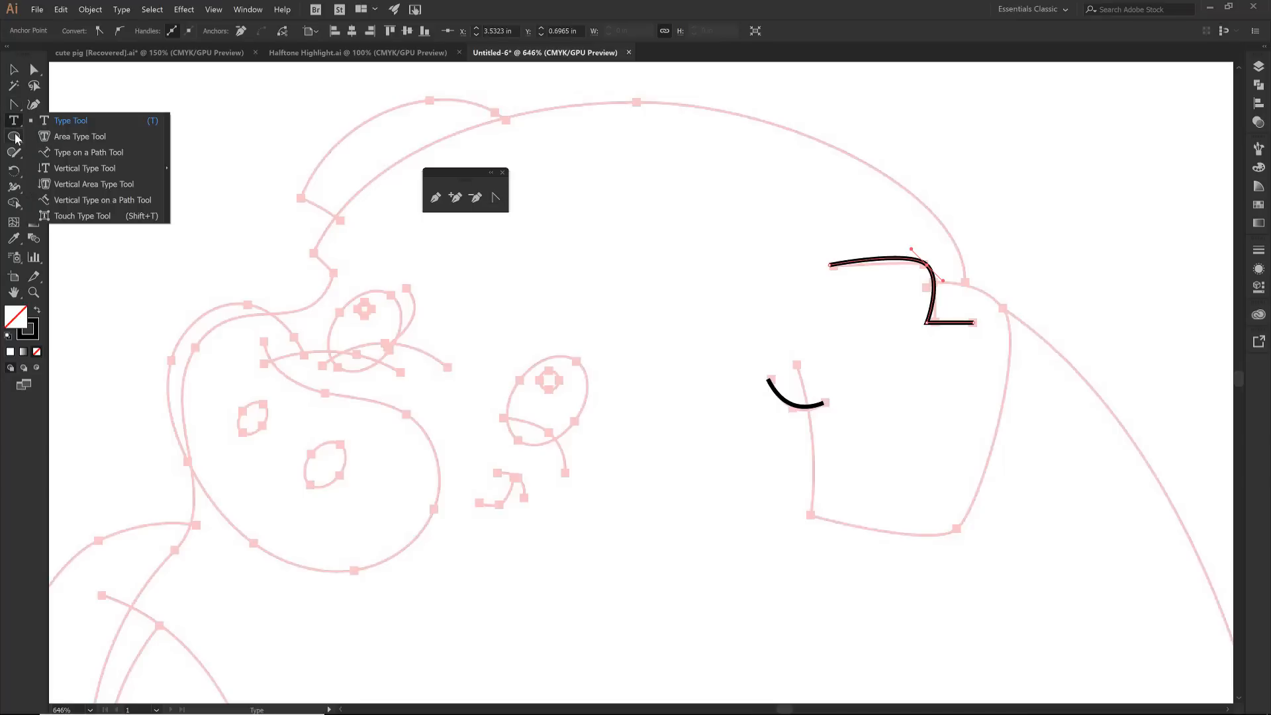
pyautogui.click(16, 138)
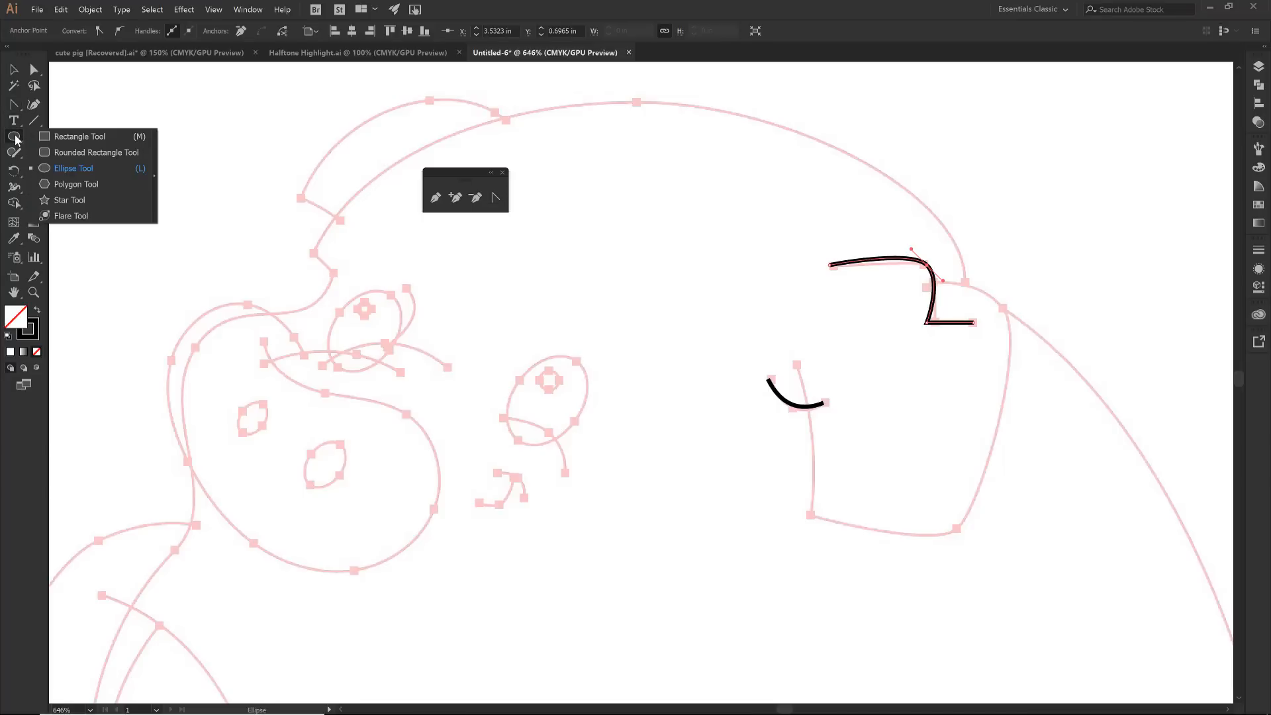
# Draw an open four-segment straight path with the Pen tool over the near ear's outline, through its five corner and end anchors.
pyautogui.click(14, 104)
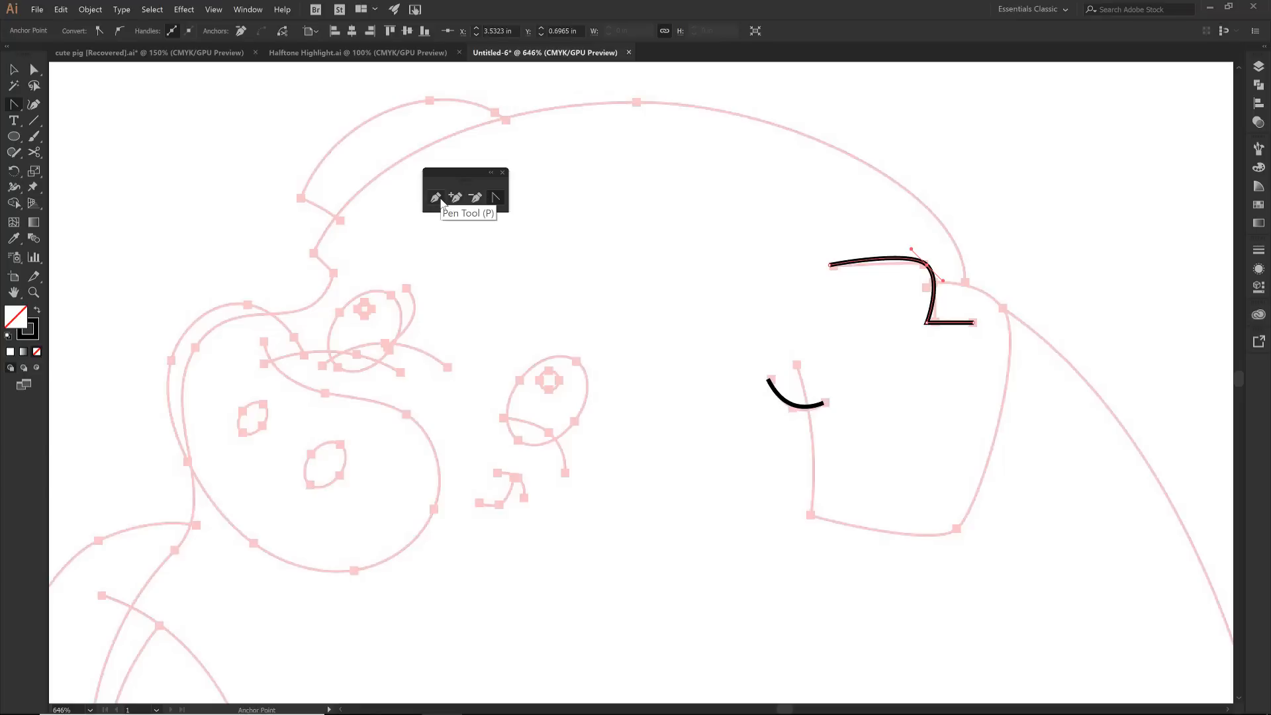
pyautogui.press('p')
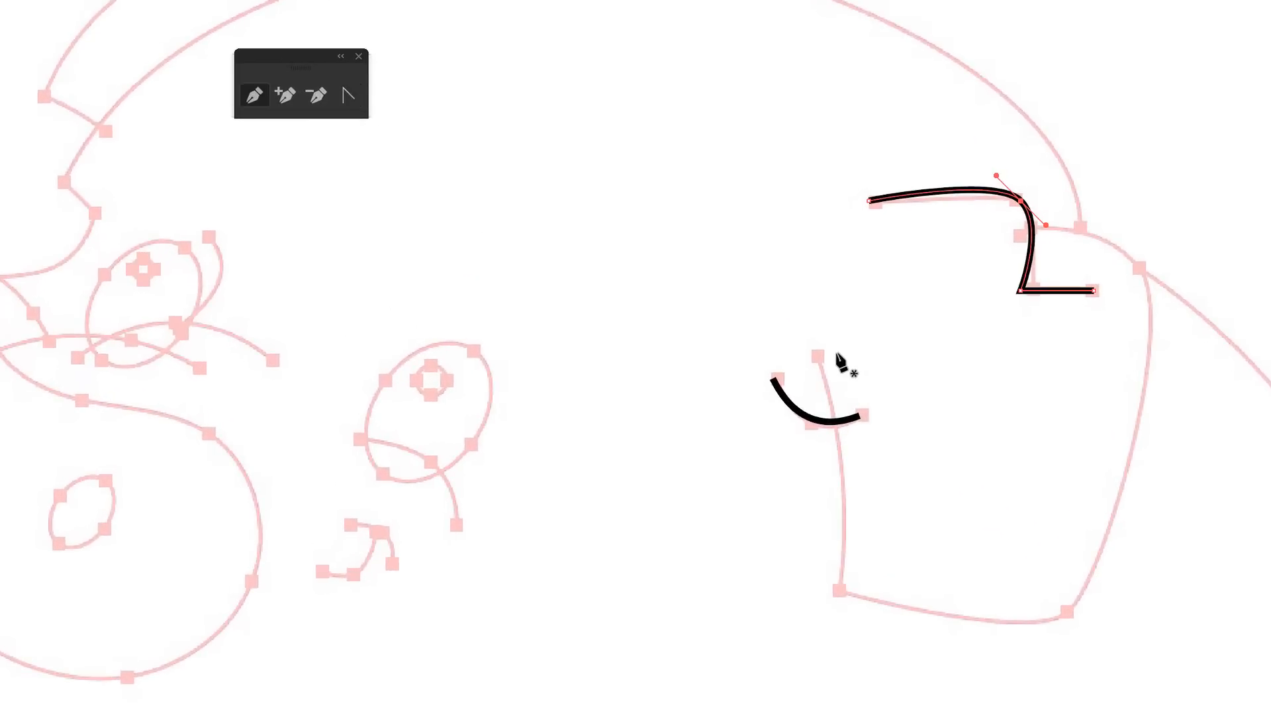
pyautogui.click(815, 358)
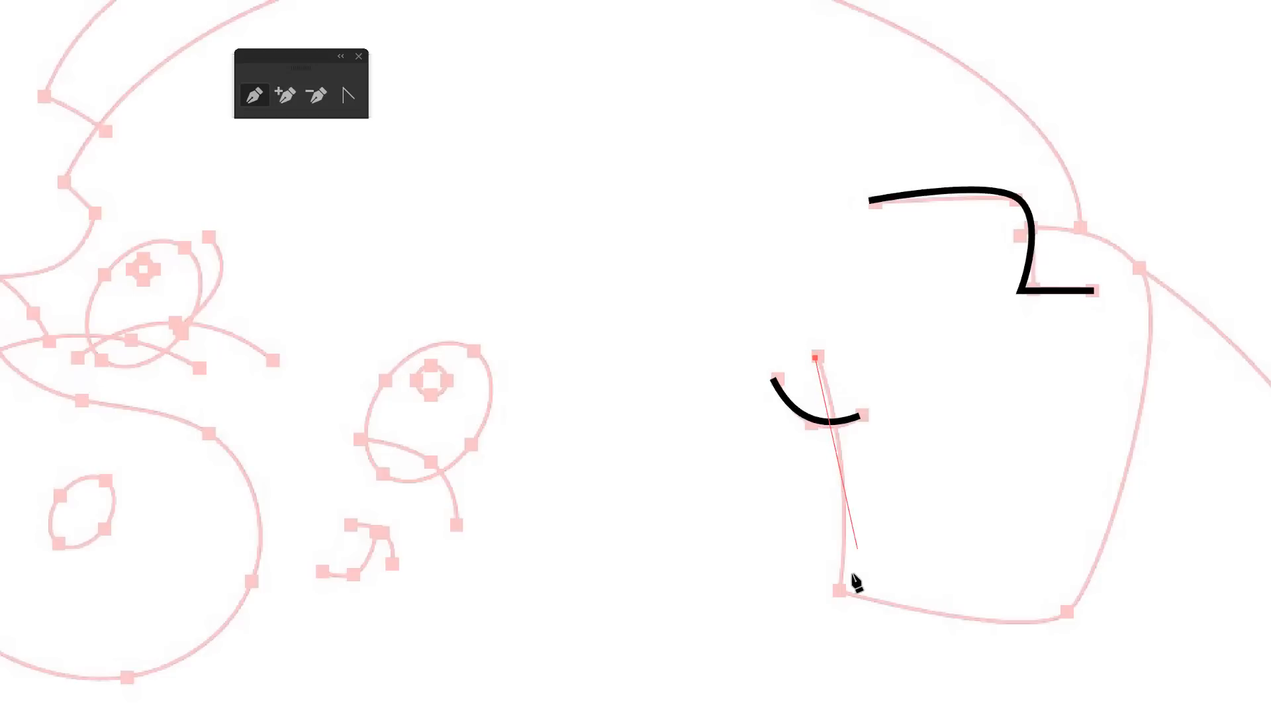
pyautogui.click(841, 590)
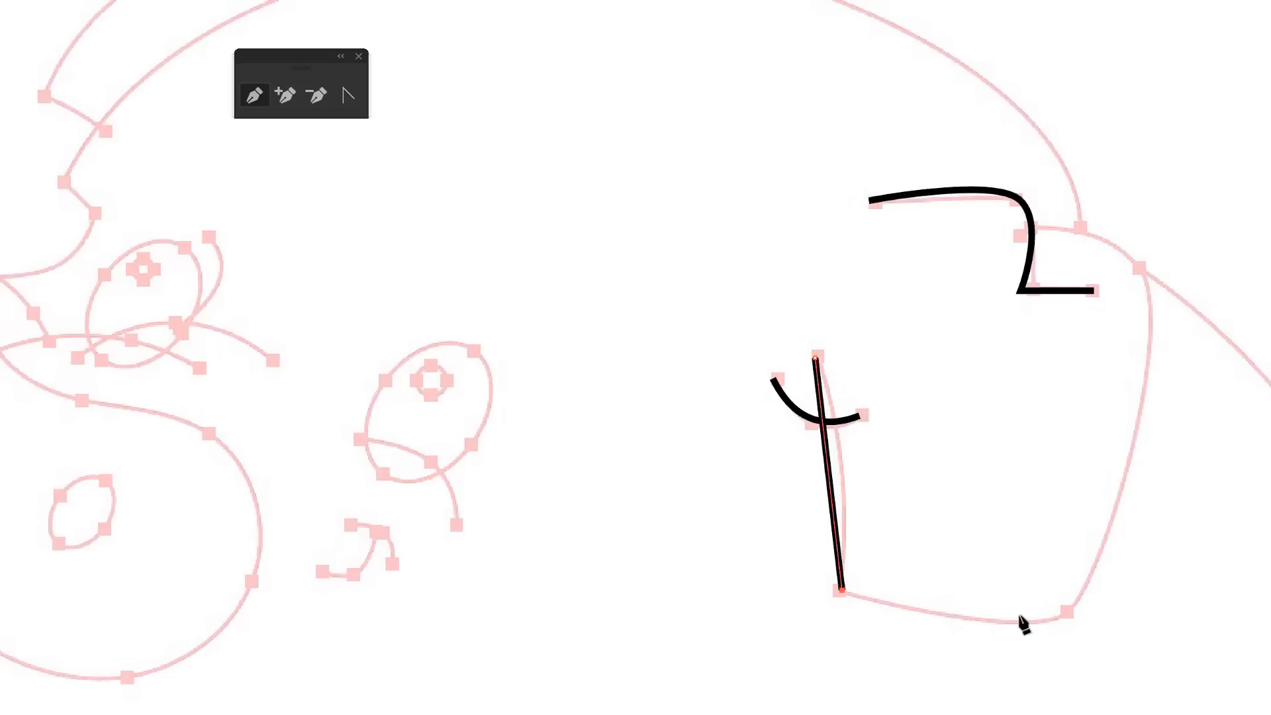
pyautogui.click(1067, 612)
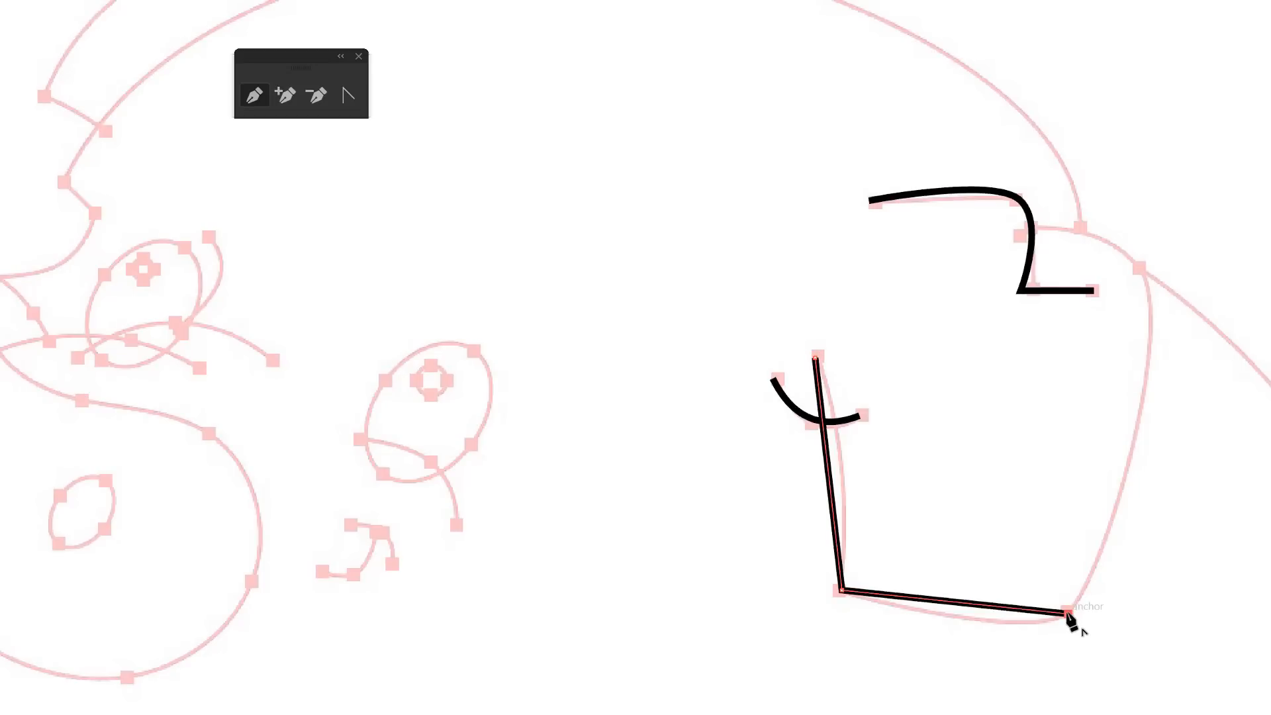
pyautogui.click(1140, 269)
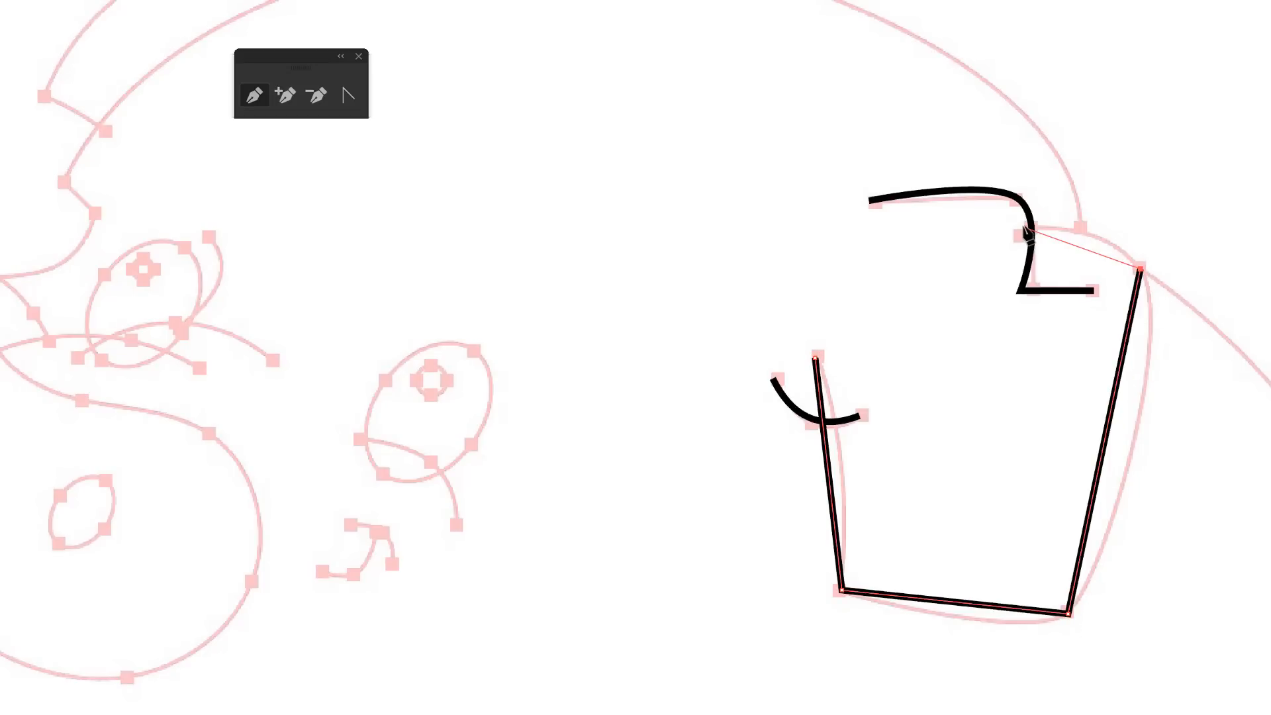
pyautogui.click(1024, 229)
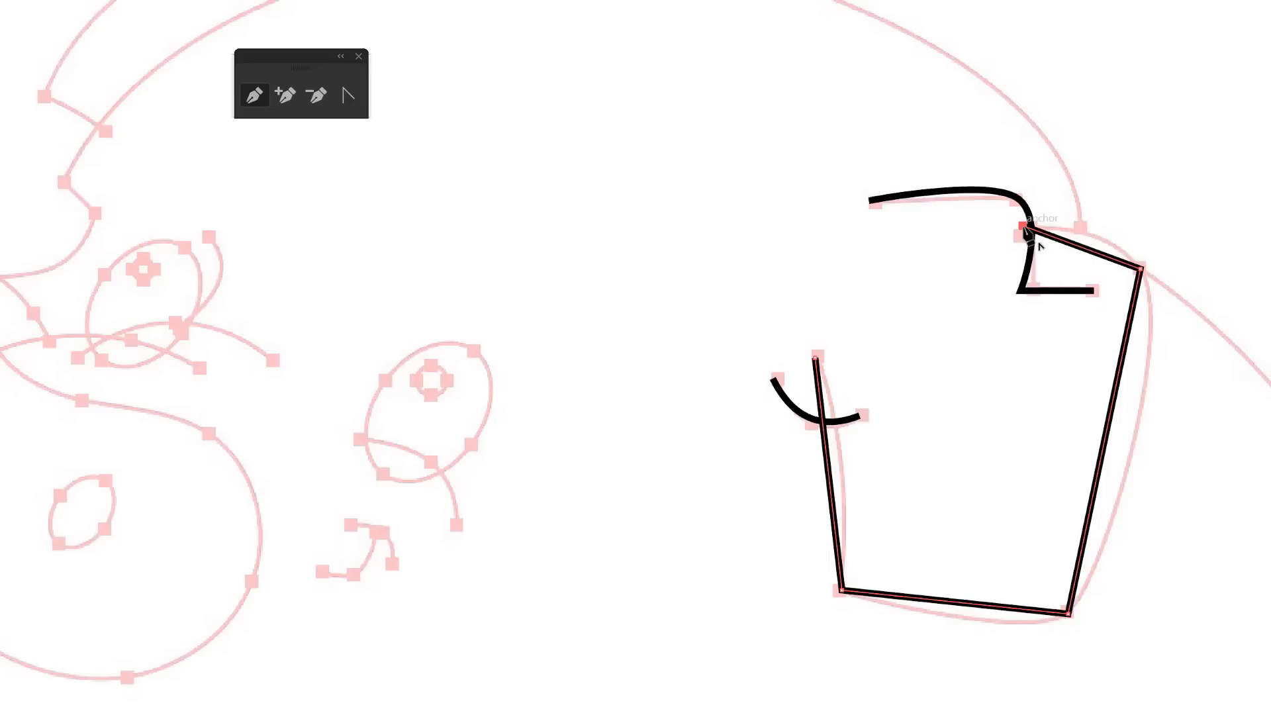
# Bend the straight ear path into curves at its upper back corner, lower back corner and front edge to follow the template.
pyautogui.hotkey('shift', 'c')
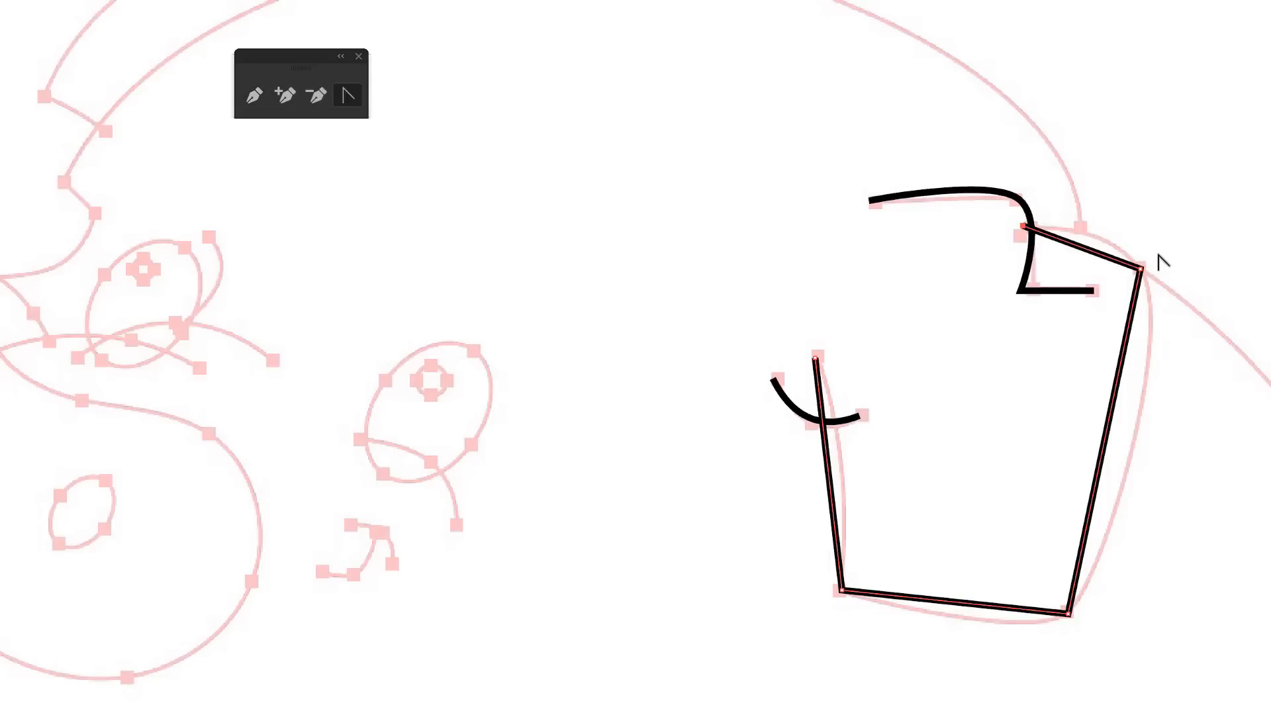
pyautogui.moveTo(1140, 269)
pyautogui.mouseDown()
pyautogui.moveTo(1162, 293)
pyautogui.moveTo(1110, 223)
pyautogui.moveTo(1152, 304)
pyautogui.moveTo(1098, 219)
pyautogui.mouseUp()
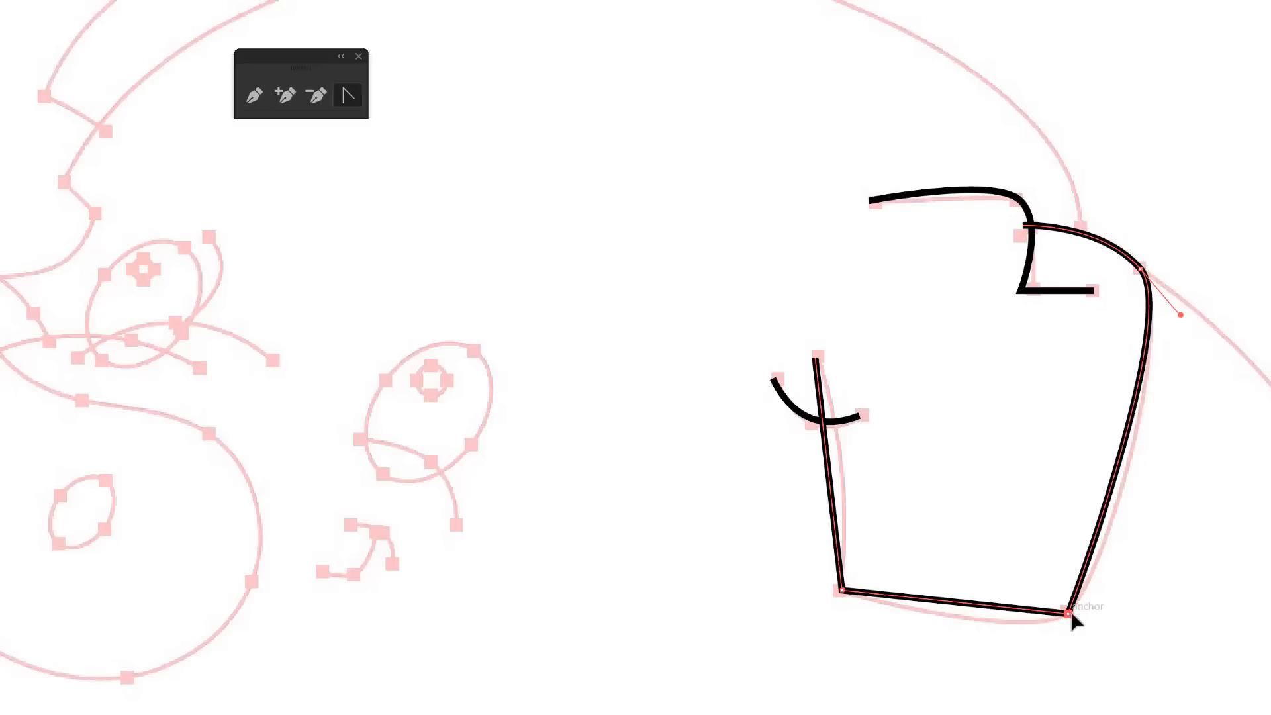
pyautogui.moveTo(1069, 614); pyautogui.dragTo(1112, 593)
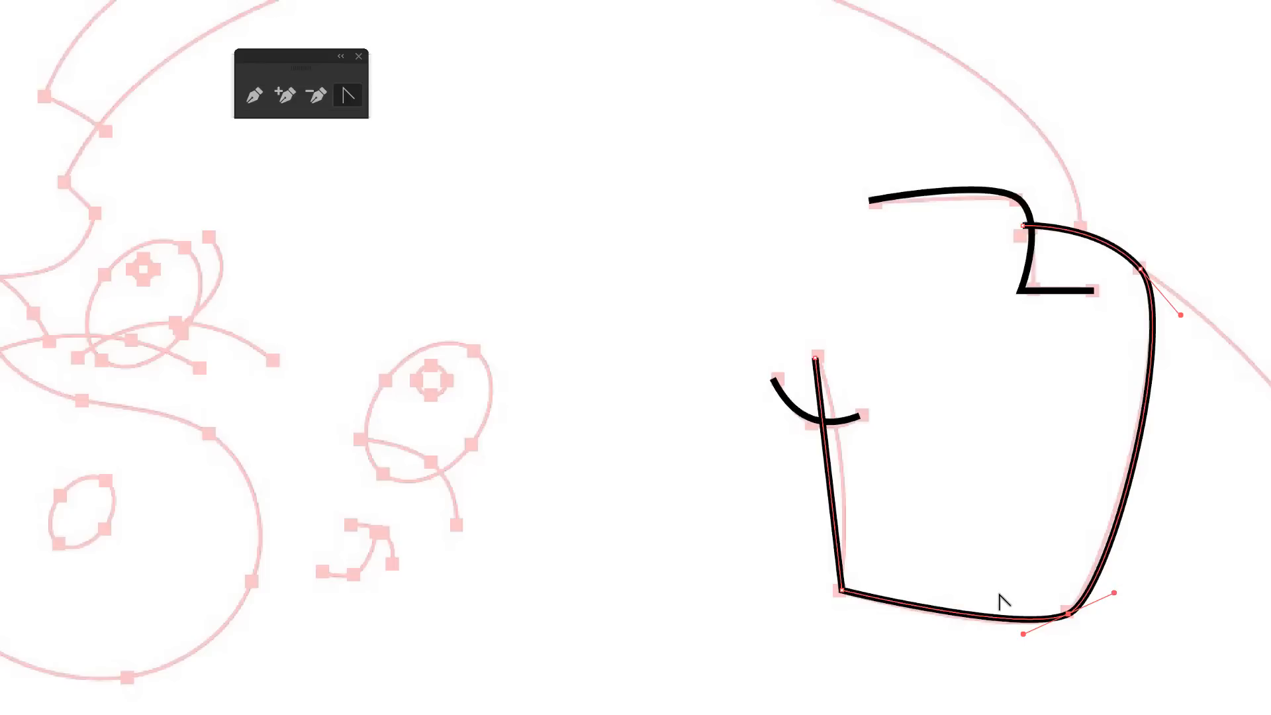
pyautogui.click(830, 480)
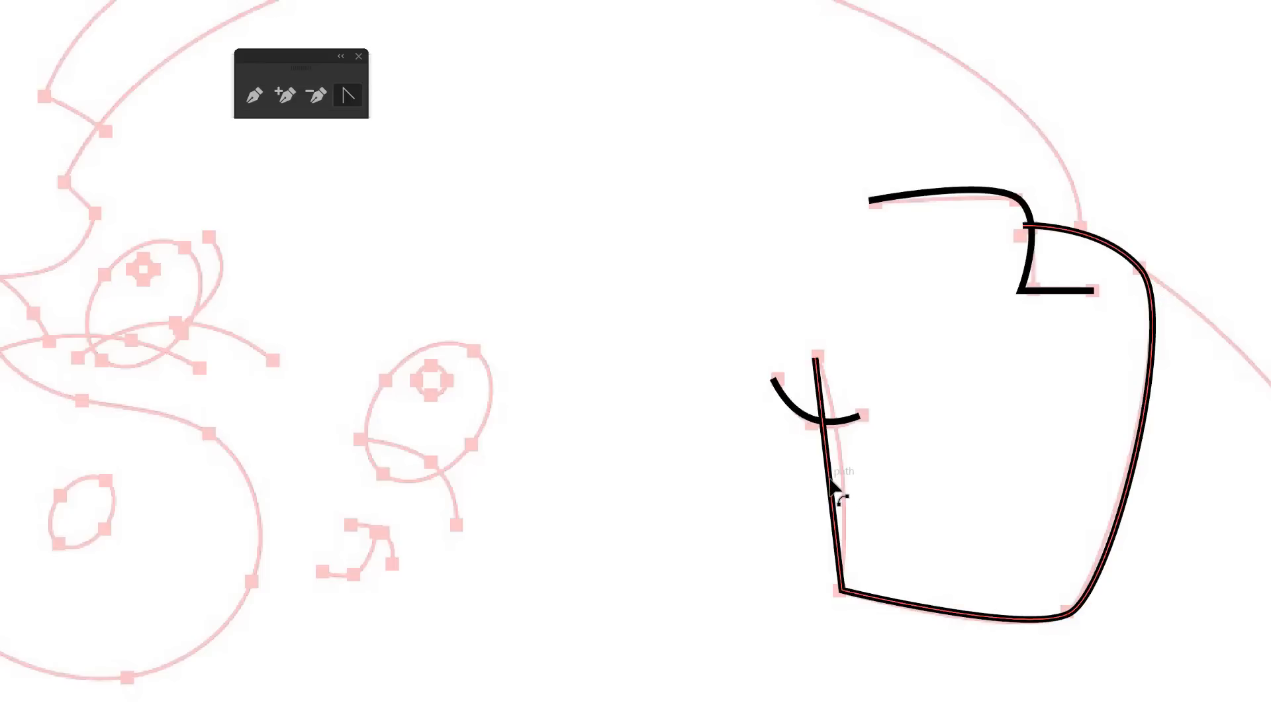
pyautogui.moveTo(830, 479)
pyautogui.mouseDown()
pyautogui.moveTo(851, 494)
pyautogui.moveTo(841, 474)
pyautogui.mouseUp()
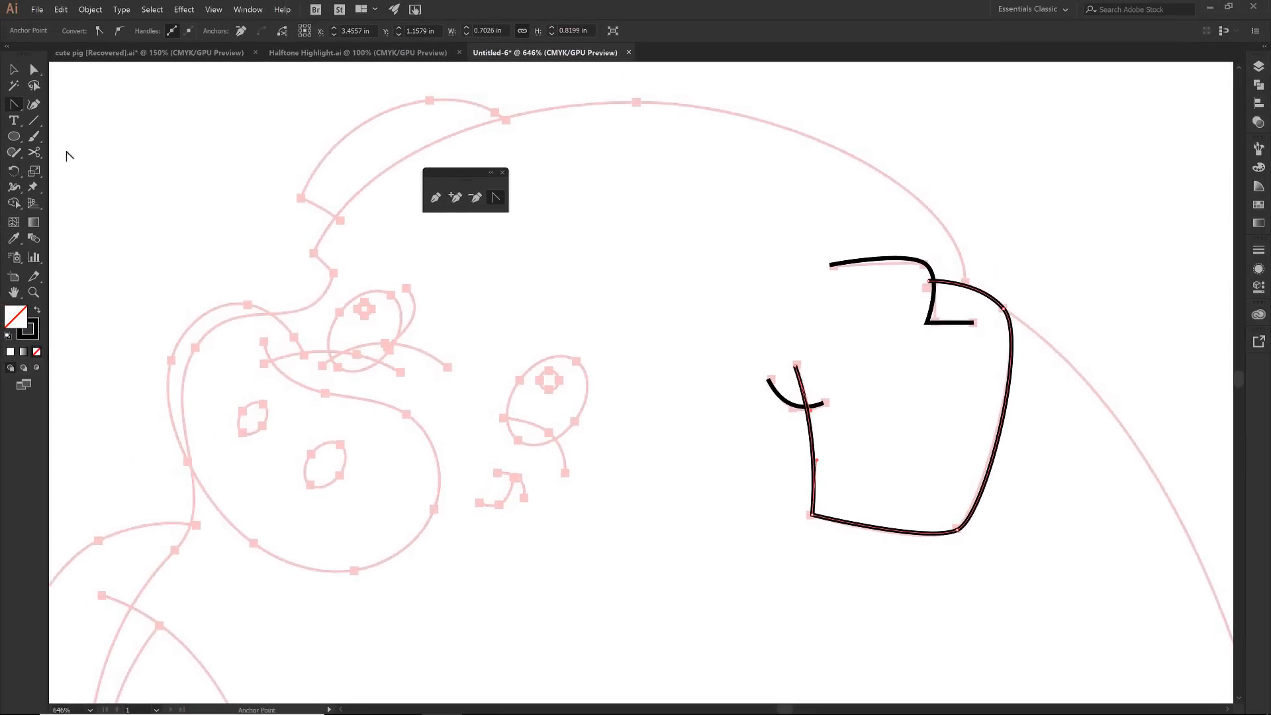
# Draw straight line segments over the near eye's lower lid, the two mouth-corner creases and the three crease lines around the far eye.
pyautogui.click(34, 120)
pyautogui.moveTo(503, 417)
pyautogui.mouseDown()
pyautogui.moveTo(568, 474)
pyautogui.moveTo(511, 484)
pyautogui.moveTo(529, 498)
pyautogui.moveTo(487, 498)
pyautogui.moveTo(518, 478)
pyautogui.mouseUp()
pyautogui.moveTo(264, 365); pyautogui.dragTo(404, 370)
pyautogui.moveTo(328, 358)
pyautogui.mouseDown()
pyautogui.moveTo(450, 365)
pyautogui.moveTo(408, 287)
pyautogui.mouseUp()
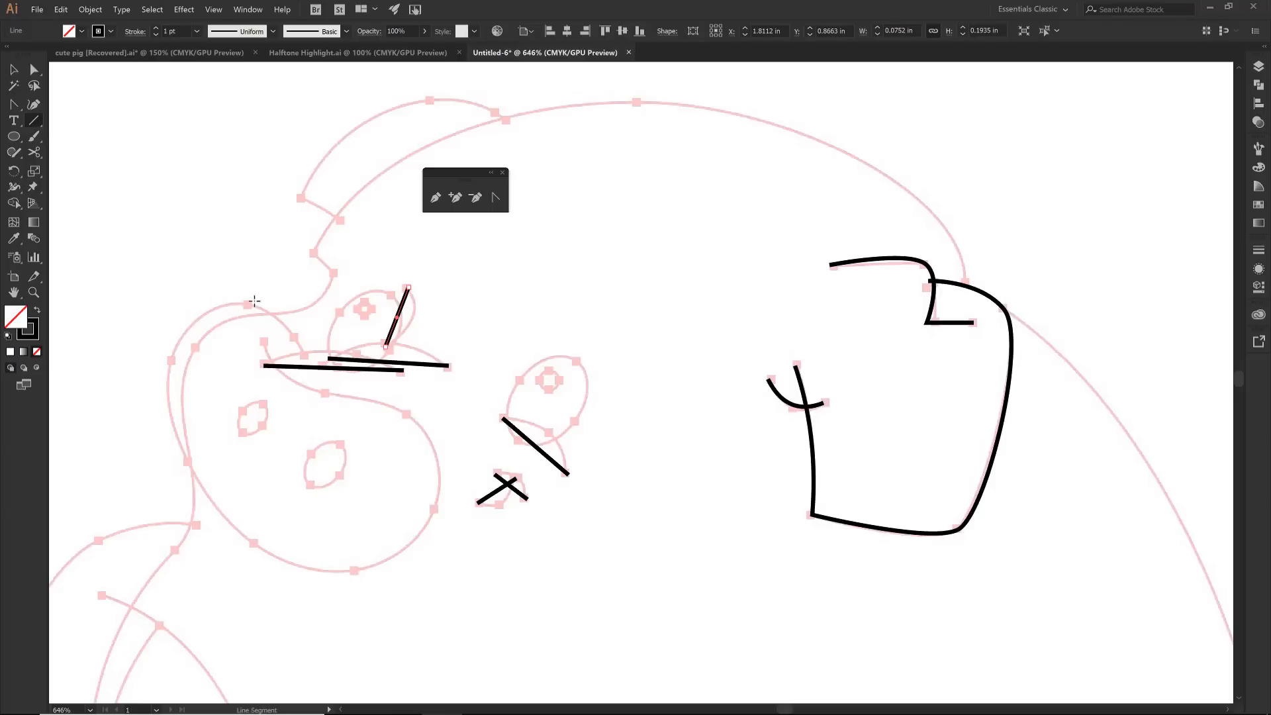
# Bend the near eye's lower lid line and the two crossing mouth-corner lines into curves along the template with the Anchor Point tool.
pyautogui.hotkey('shift', 'c')
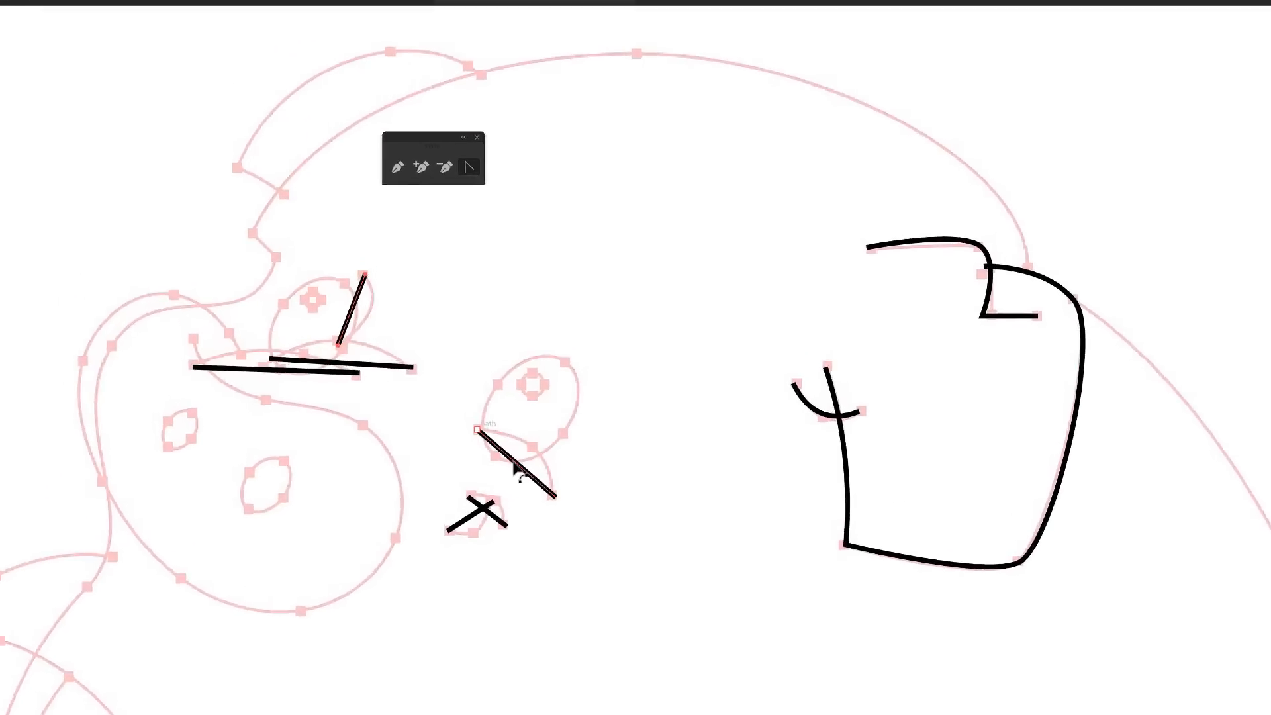
pyautogui.moveTo(535, 447); pyautogui.dragTo(535, 447)
pyautogui.moveTo(500, 487); pyautogui.dragTo(514, 482)
pyautogui.press('z')
pyautogui.moveTo(334, 403); pyautogui.dragTo(627, 633)
pyautogui.press('v')
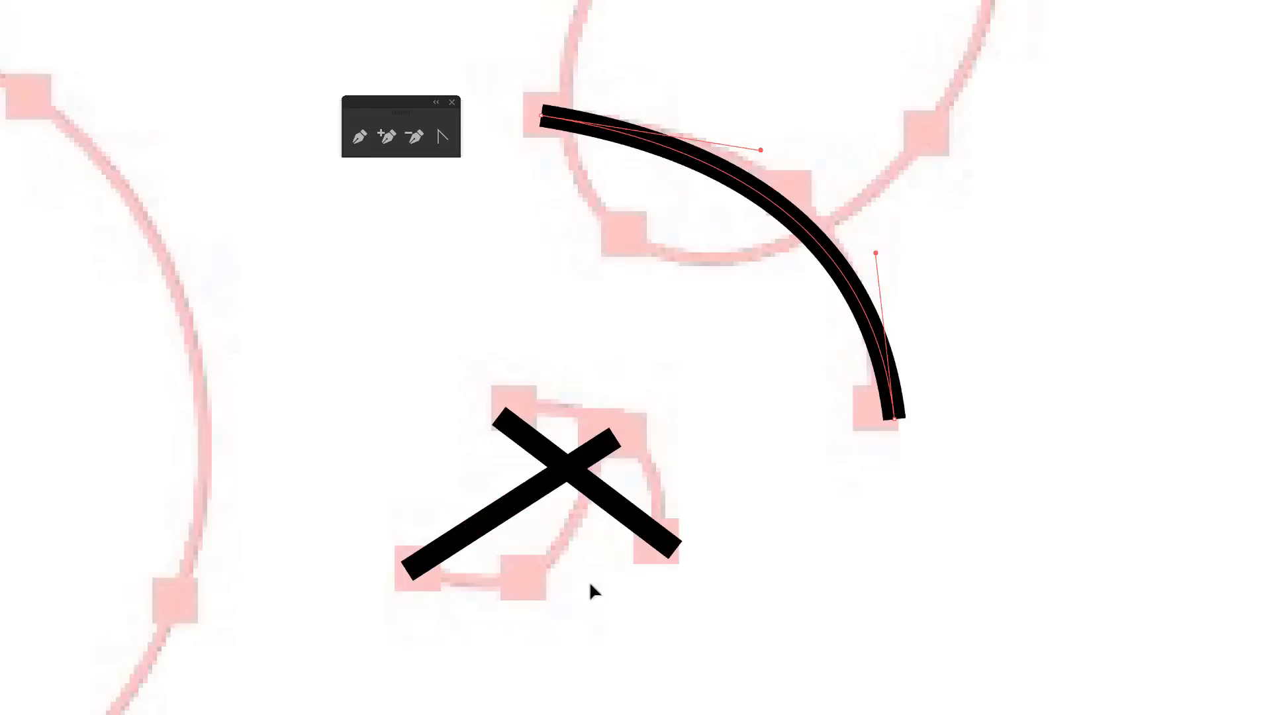
pyautogui.hotkey('shift', 'c')
pyautogui.moveTo(596, 495)
pyautogui.mouseDown()
pyautogui.moveTo(625, 457)
pyautogui.moveTo(620, 442)
pyautogui.mouseUp()
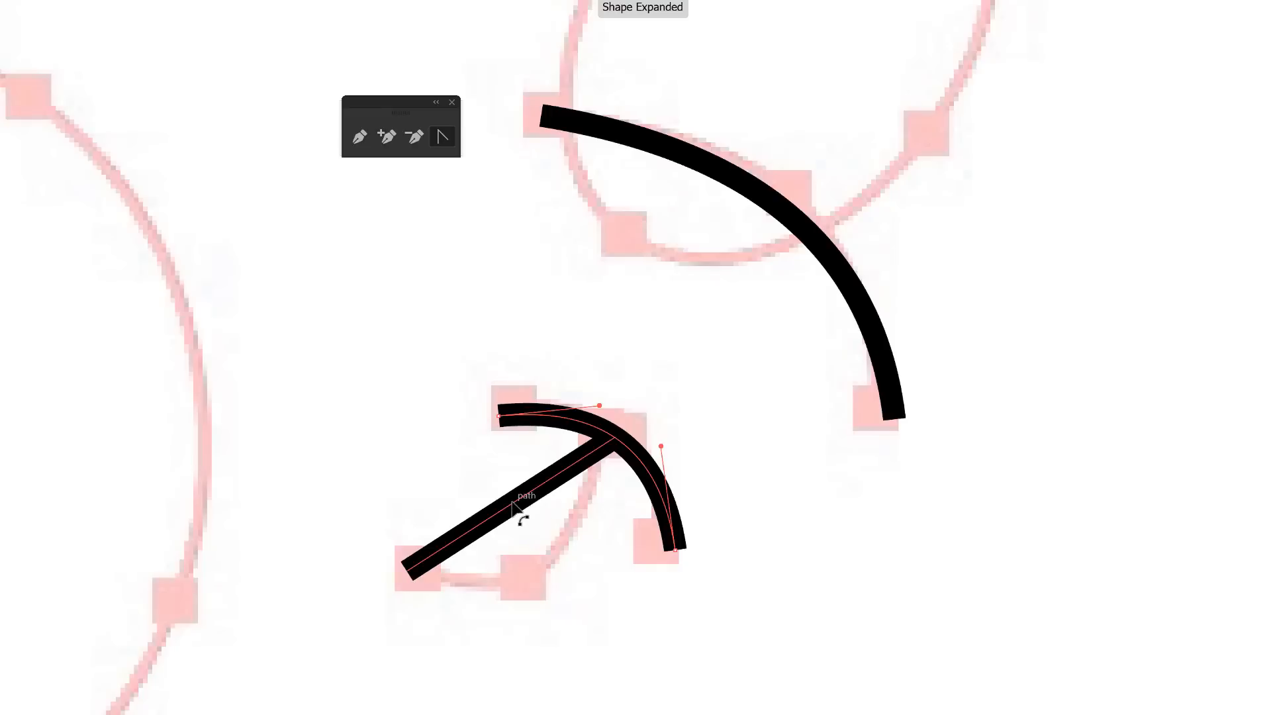
pyautogui.moveTo(518, 513); pyautogui.dragTo(543, 562)
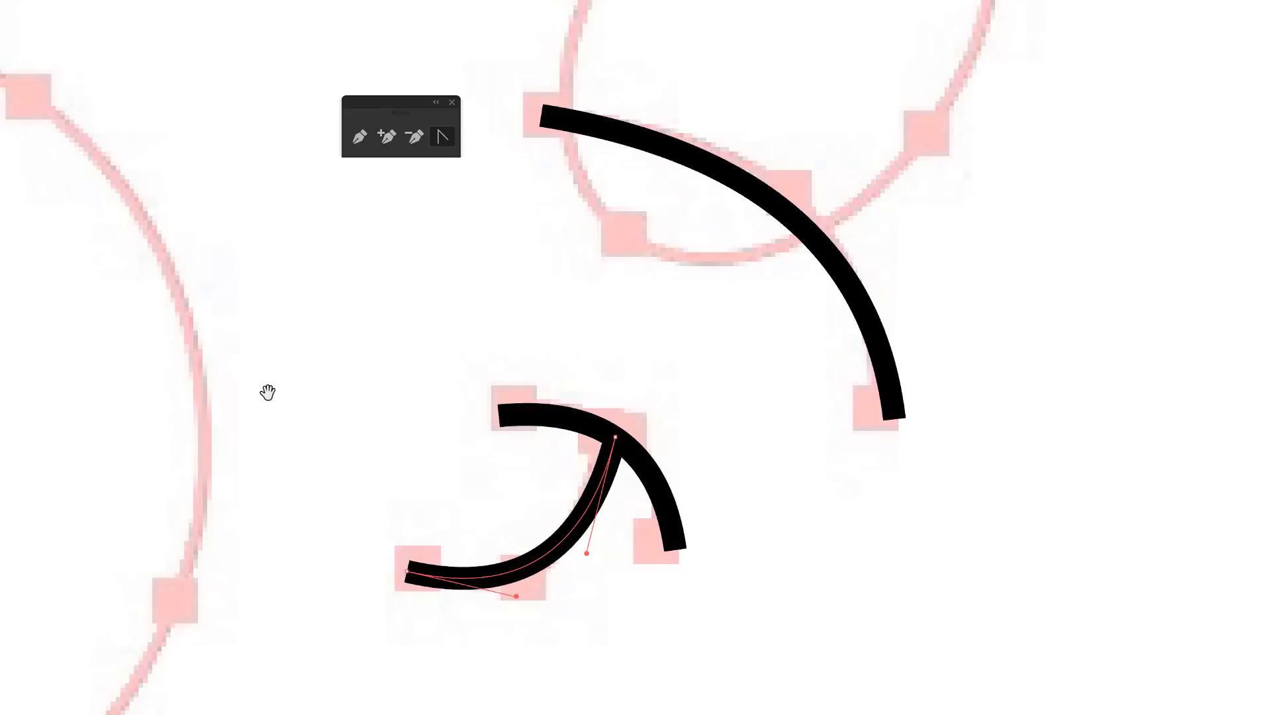
# Bend the three straight lines around the far eye into arcs along the template, undoing the extra bend of the lowest line.
pyautogui.moveTo(354, 455); pyautogui.dragTo(942, 574)
pyautogui.moveTo(636, 244)
pyautogui.mouseDown()
pyautogui.moveTo(757, 431)
pyautogui.moveTo(814, 602)
pyautogui.moveTo(792, 653)
pyautogui.mouseUp()
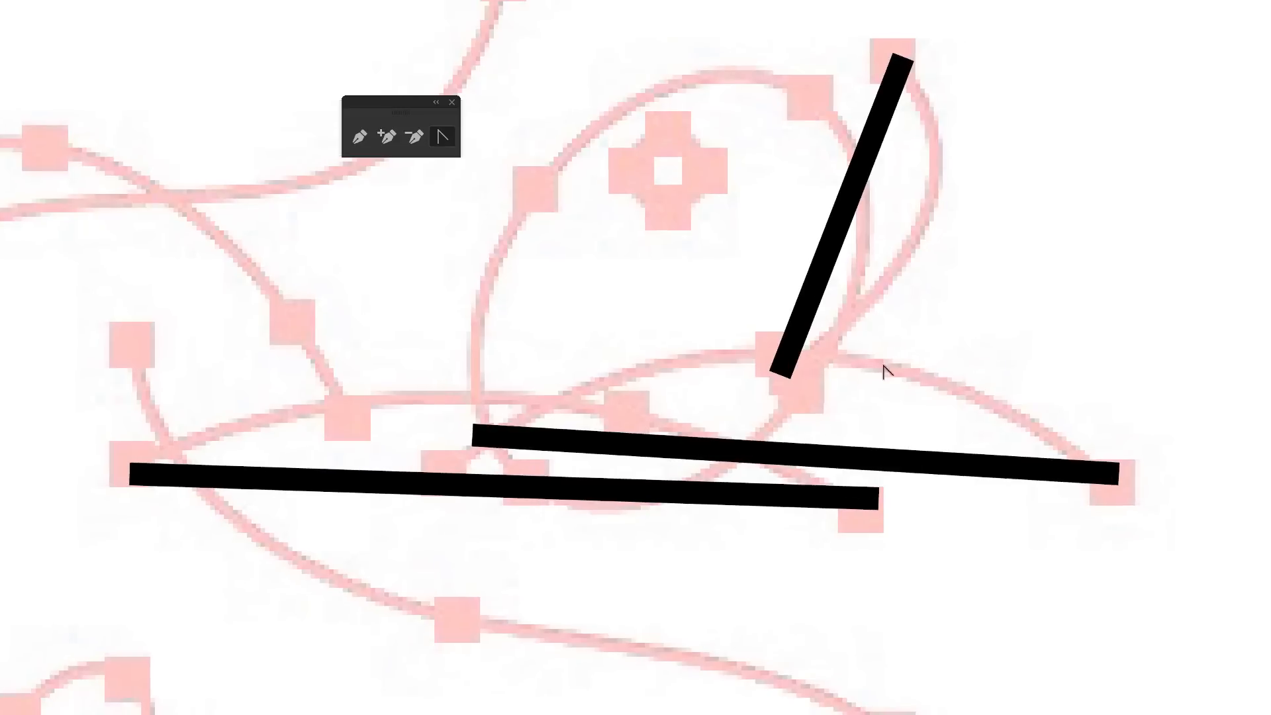
pyautogui.moveTo(842, 233); pyautogui.dragTo(889, 242)
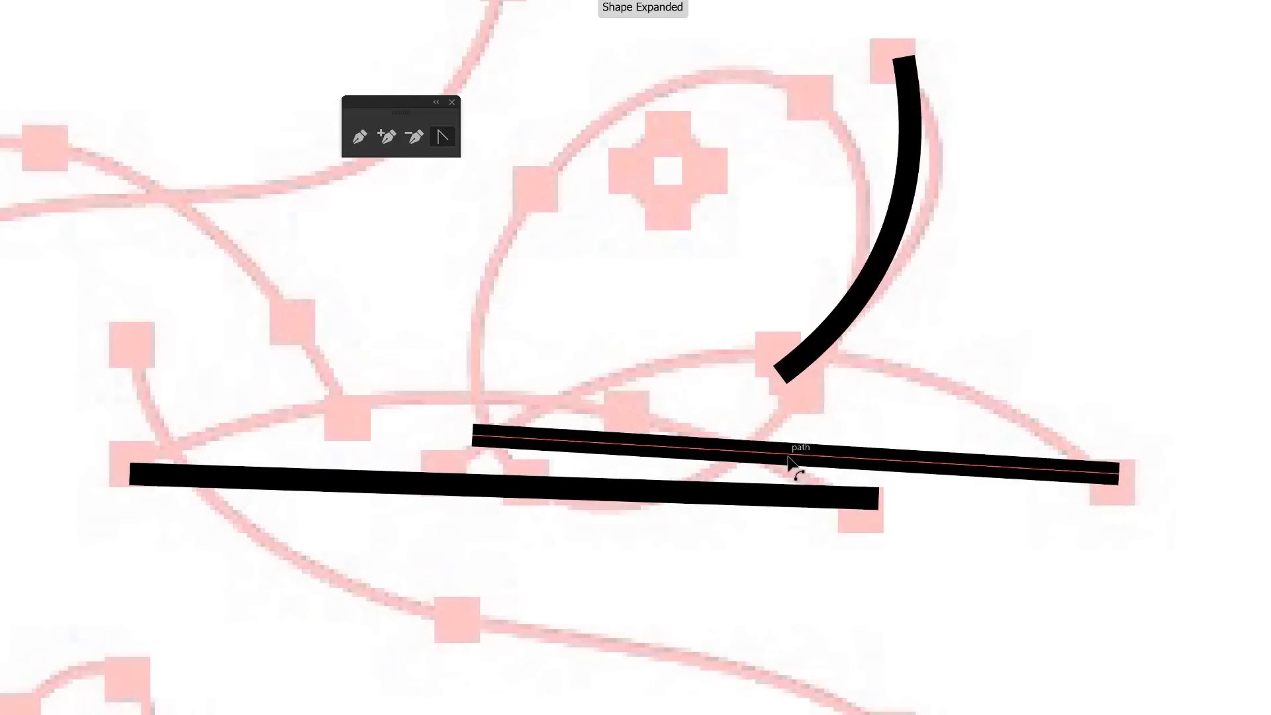
pyautogui.moveTo(795, 467); pyautogui.dragTo(811, 352)
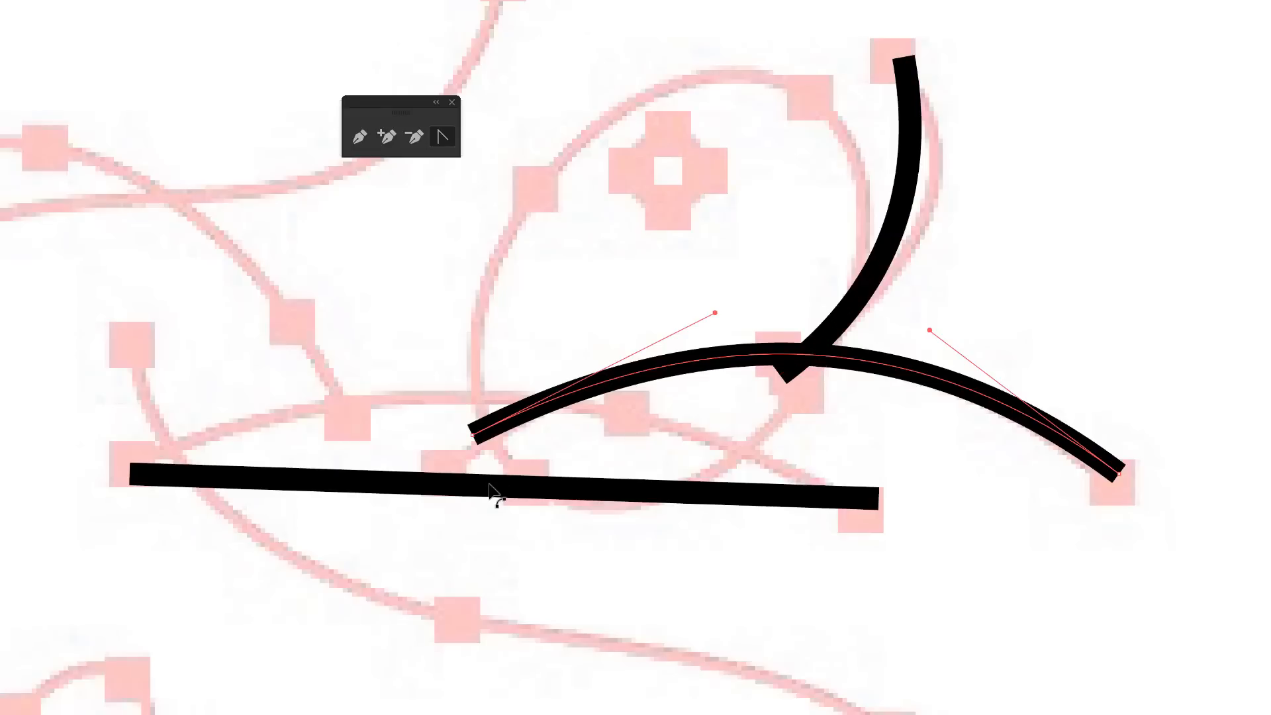
pyautogui.moveTo(497, 494); pyautogui.dragTo(499, 400)
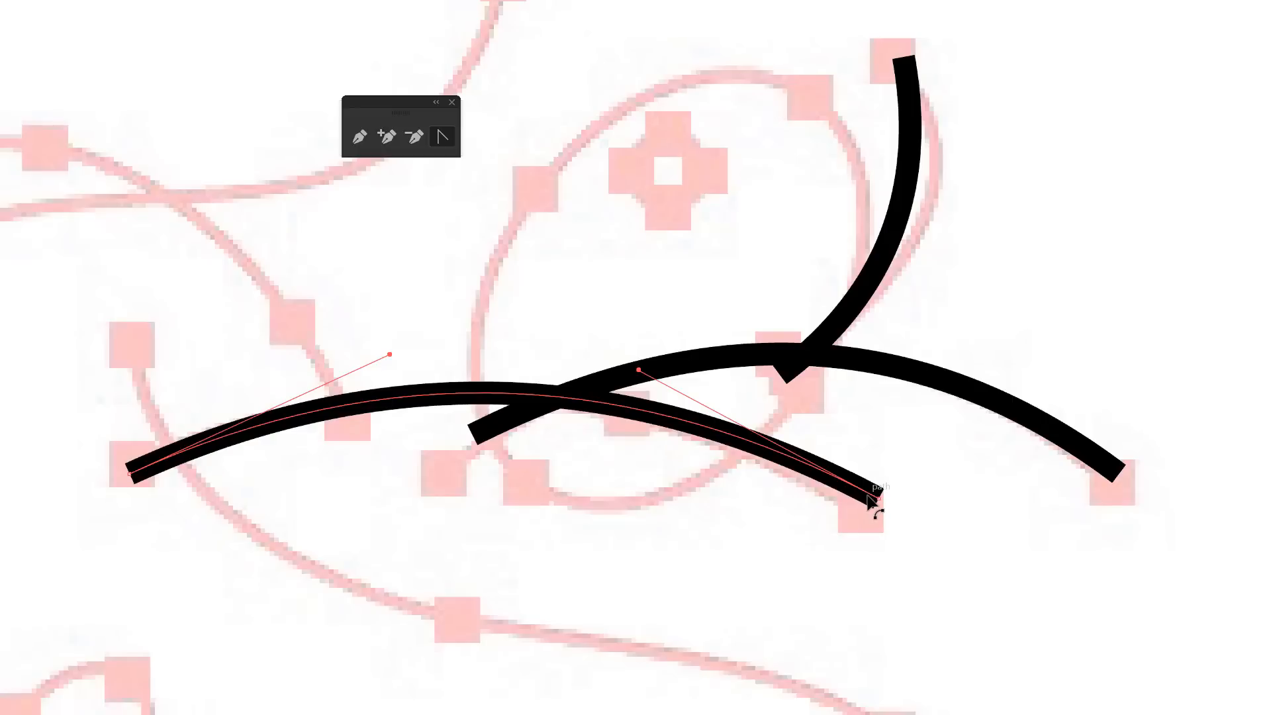
pyautogui.moveTo(872, 500); pyautogui.dragTo(866, 452)
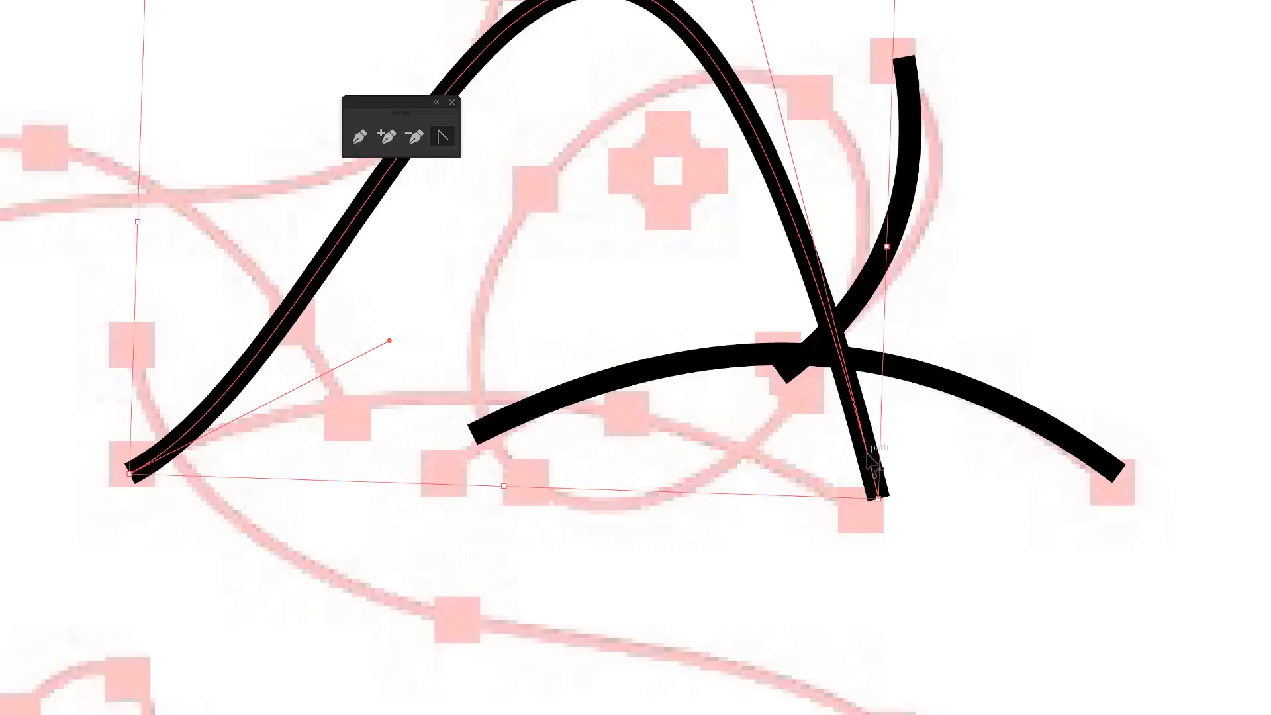
pyautogui.hotkey('ctrl', 'z')
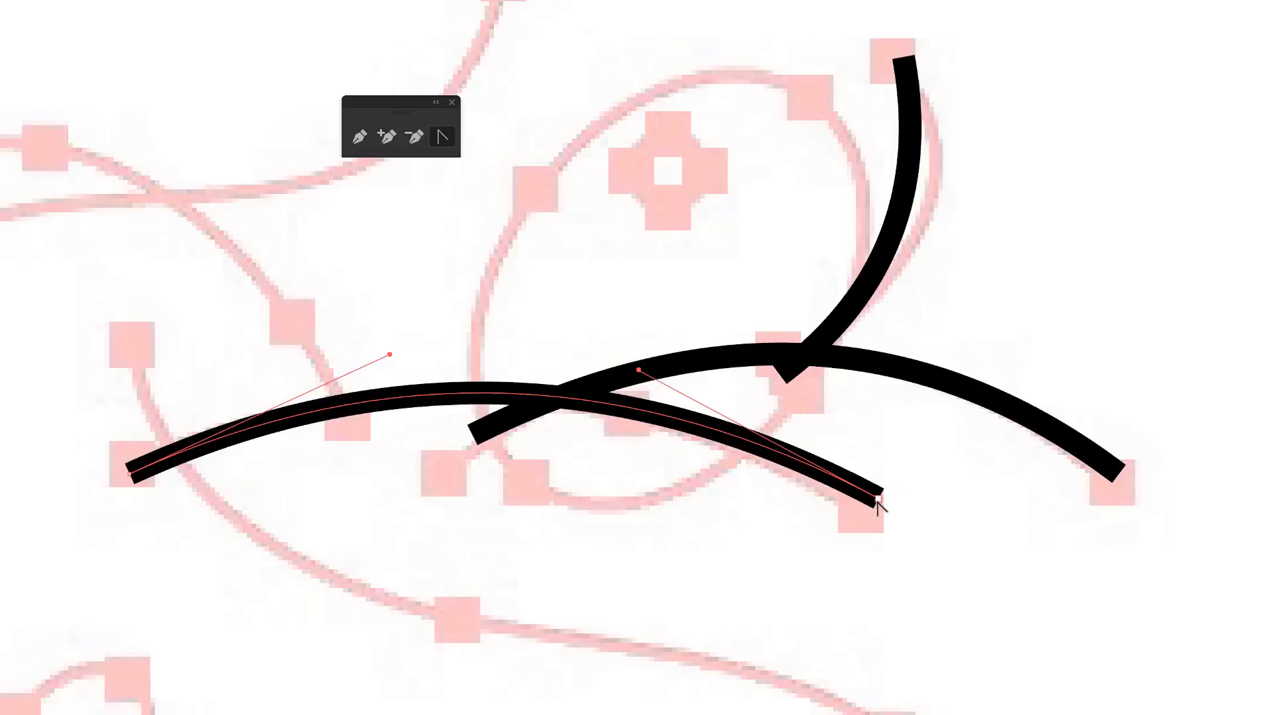
# Draw a two-segment path over the far ear, about 0.39 in high, and bend its long segment into the ear's arched outline.
pyautogui.hotkey('ctrl', '-')
pyautogui.hotkey('ctrl', '-')
pyautogui.hotkey('ctrl', '-')
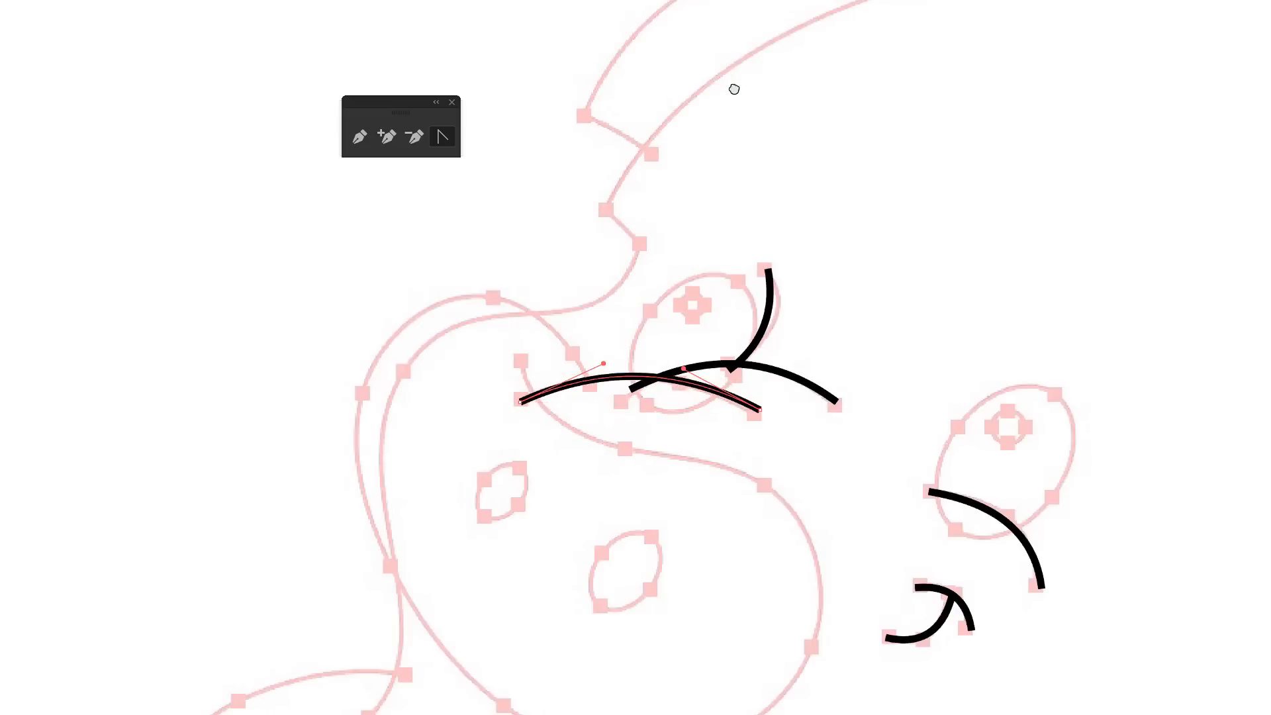
pyautogui.moveTo(732, 88); pyautogui.dragTo(580, 270)
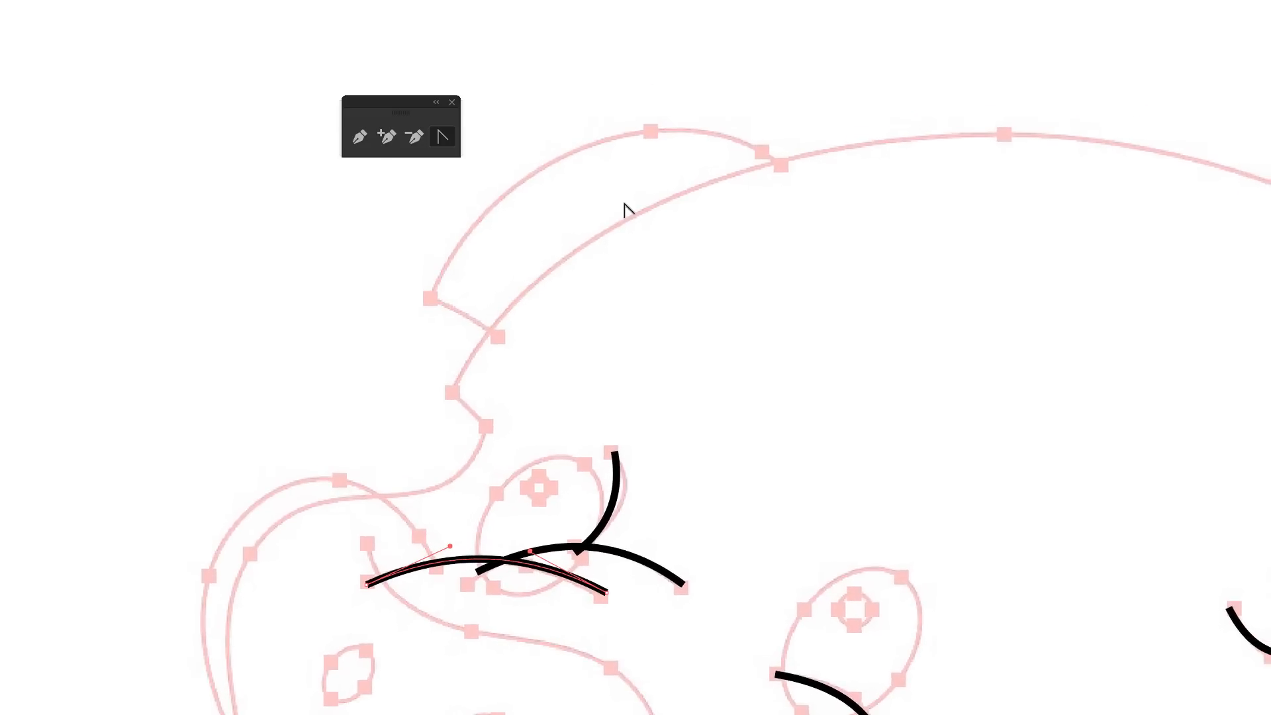
pyautogui.press('p')
pyautogui.click(498, 338)
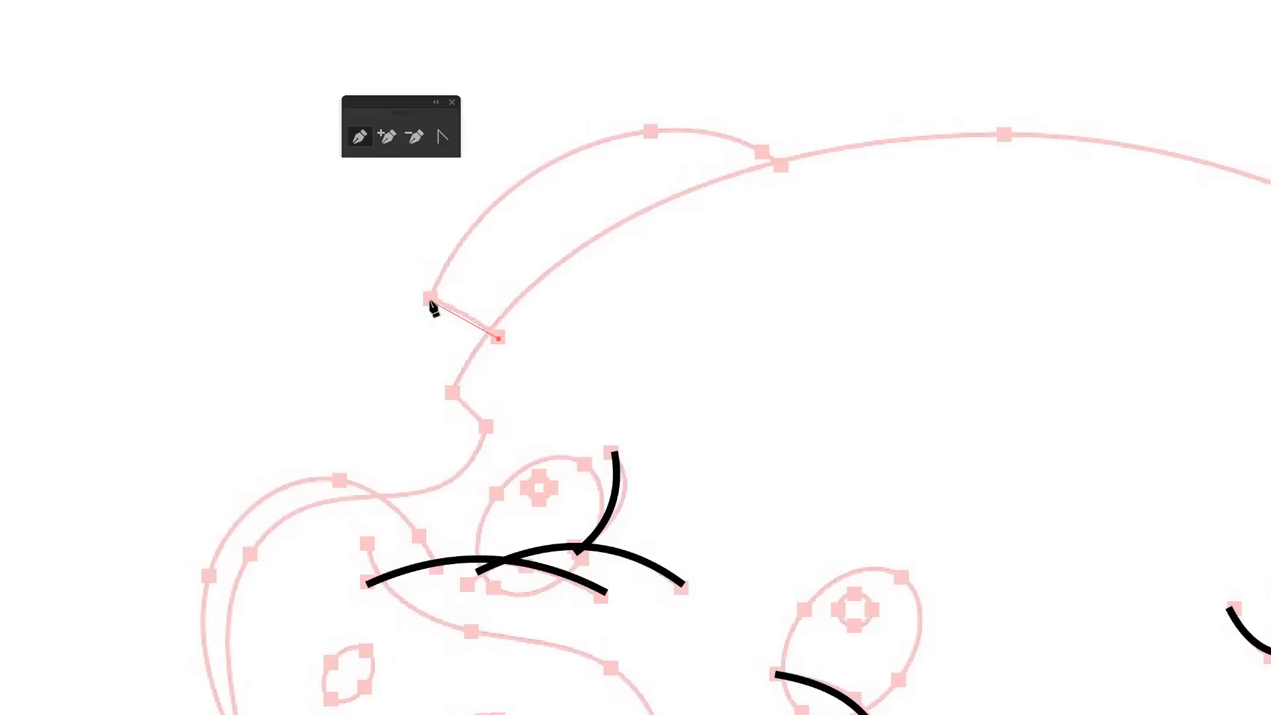
pyautogui.click(429, 300)
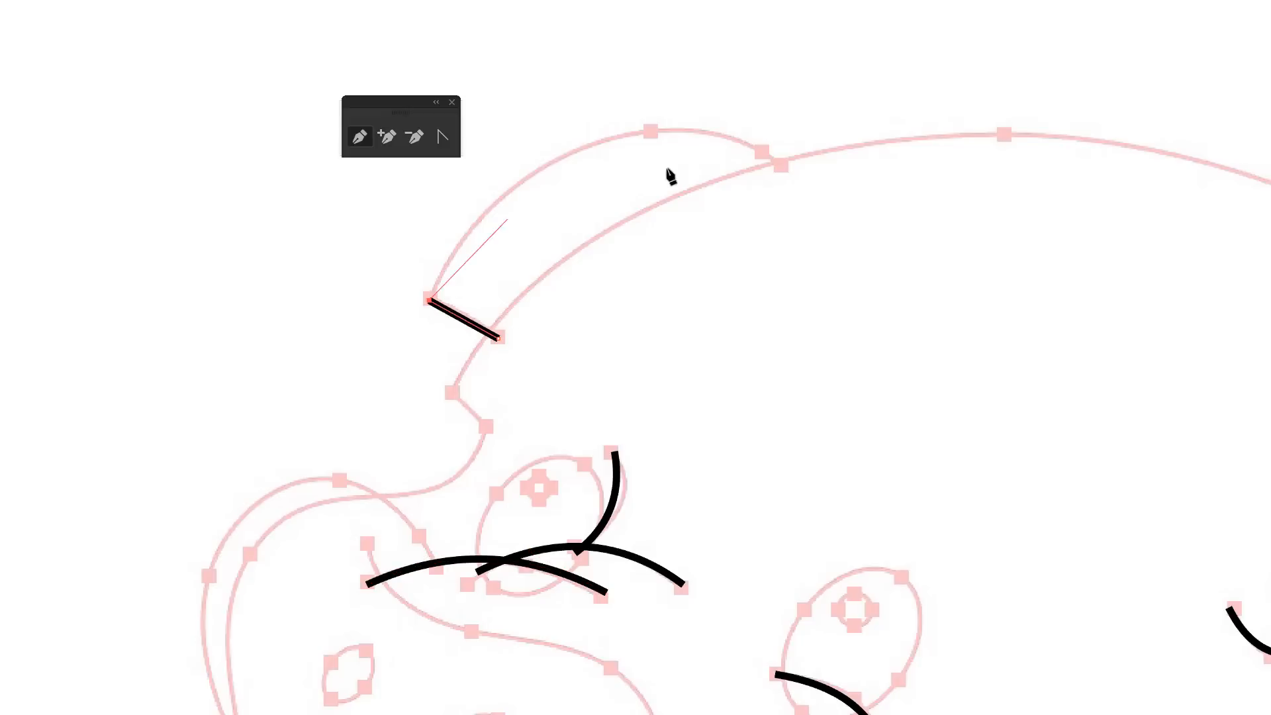
pyautogui.click(781, 162)
pyautogui.hotkey('shift', 'c')
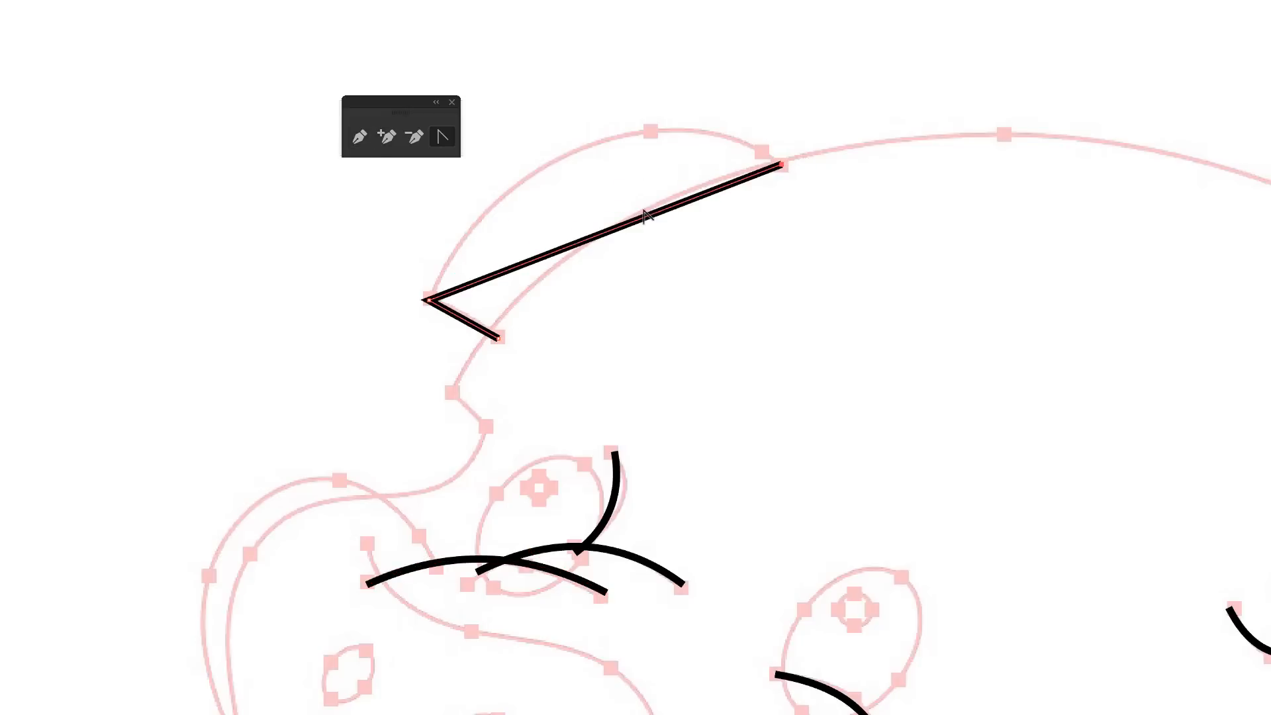
pyautogui.moveTo(606, 229); pyautogui.dragTo(592, 148)
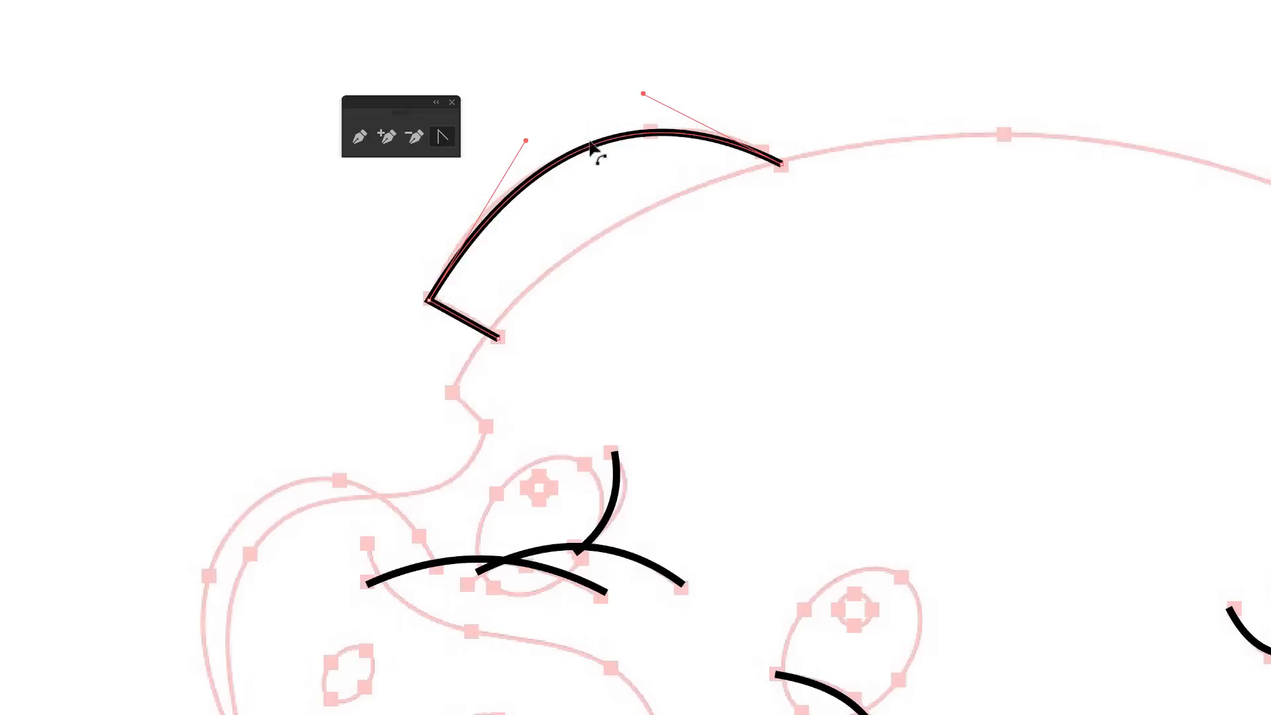
# Draw an upright ellipse about 0.20 by 0.30 in above the near eye and a circle about 0.06 in across inside it.
pyautogui.moveTo(690, 363); pyautogui.dragTo(662, 261)
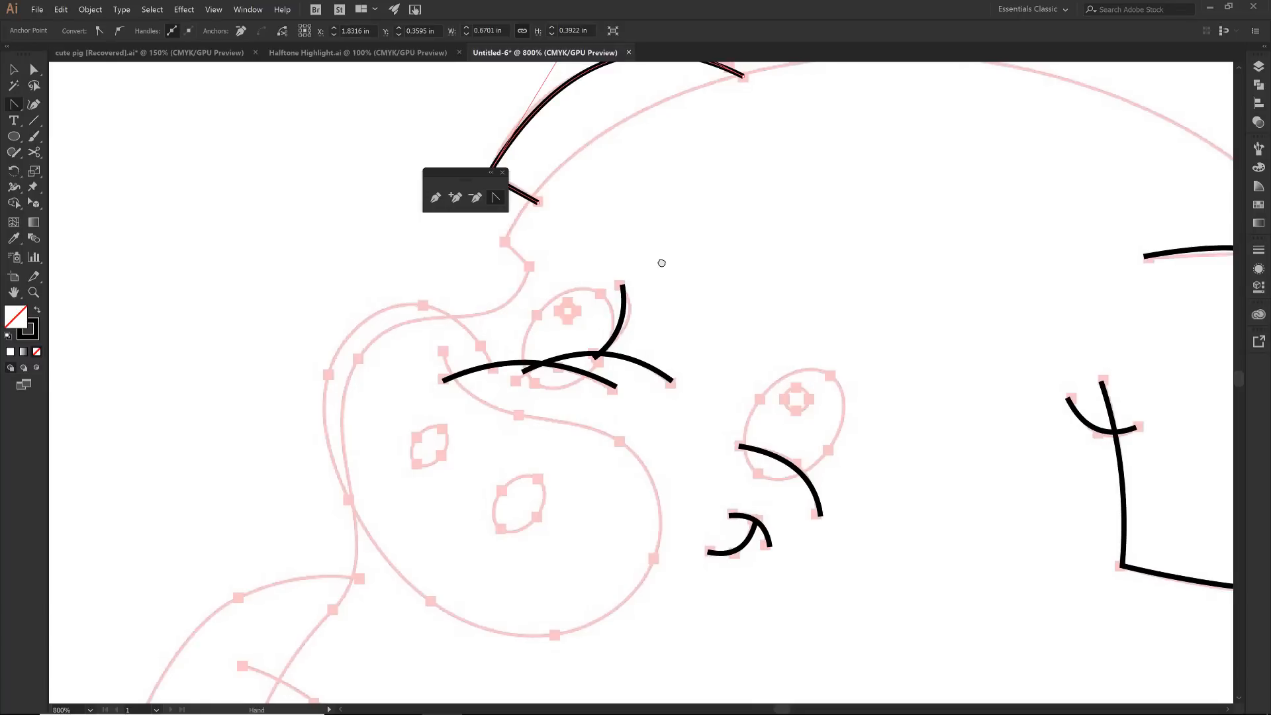
pyautogui.click(14, 137)
pyautogui.moveTo(724, 295); pyautogui.dragTo(802, 408)
pyautogui.click(873, 360)
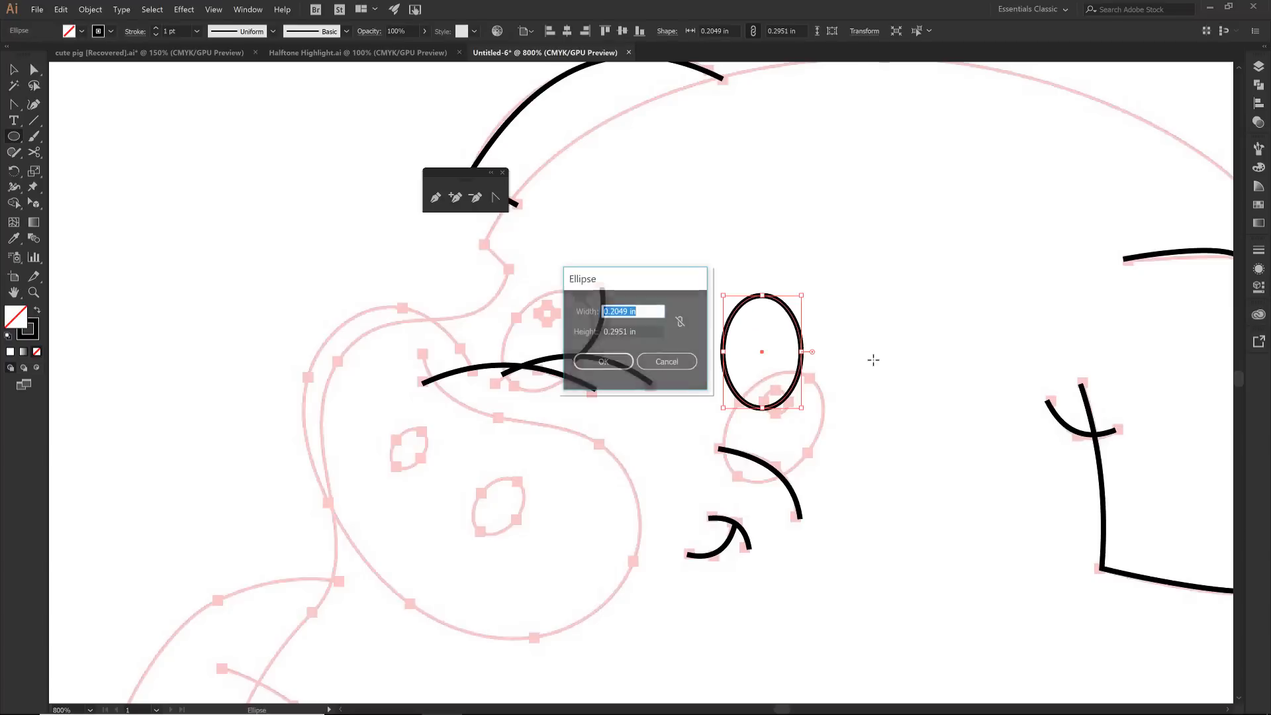
pyautogui.click(667, 362)
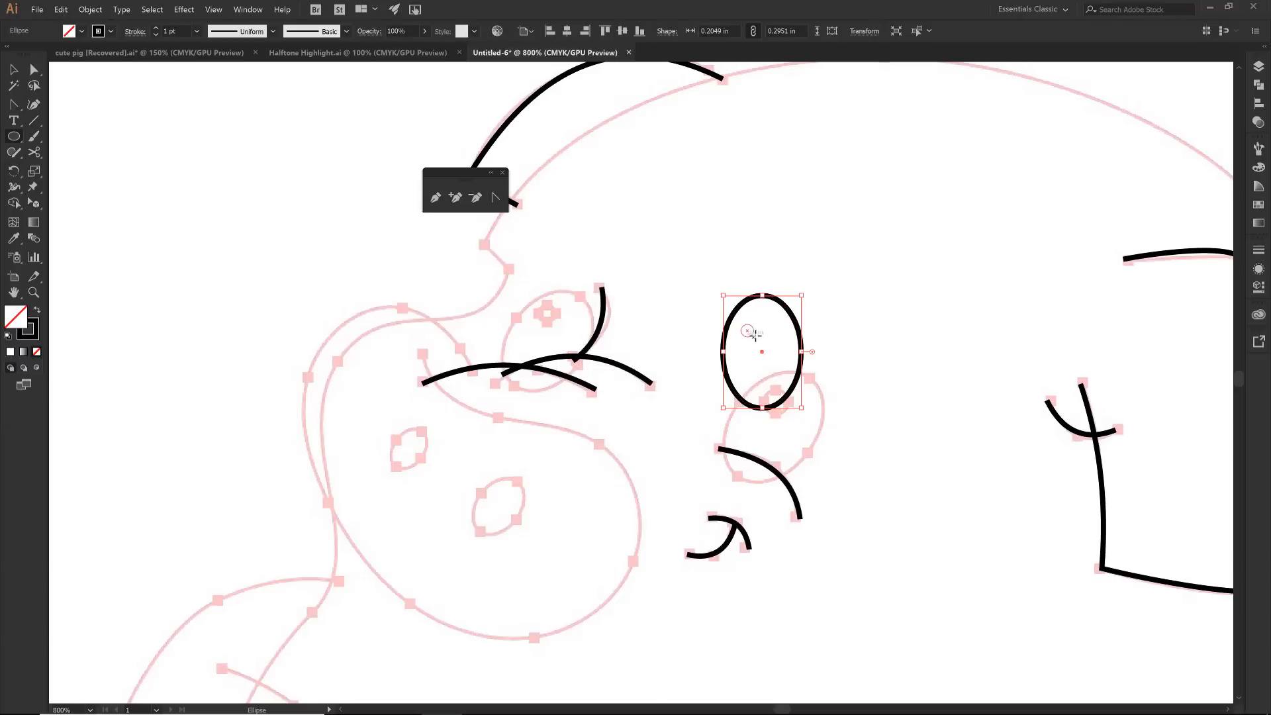
pyautogui.moveTo(756, 341); pyautogui.dragTo(758, 342)
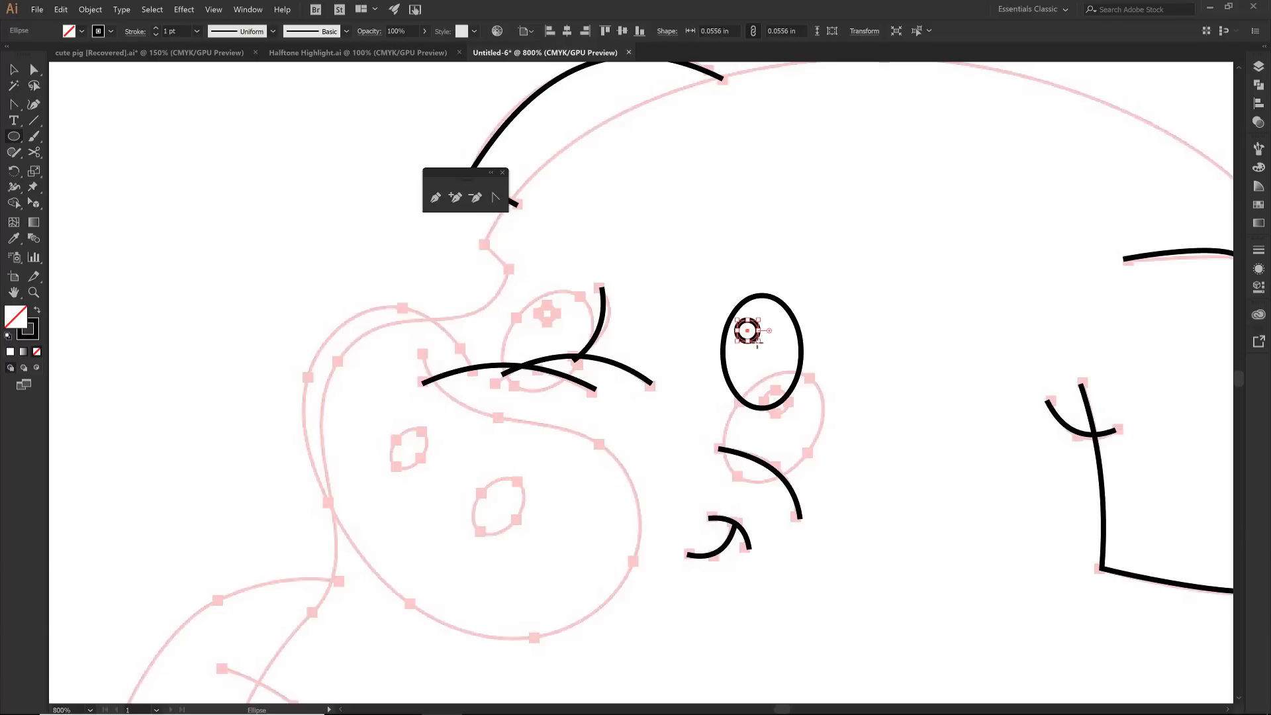
# Apply a horizontal Bulge warp to the large eye ellipse with 0% bend and -20% vertical distortion.
pyautogui.press('v')
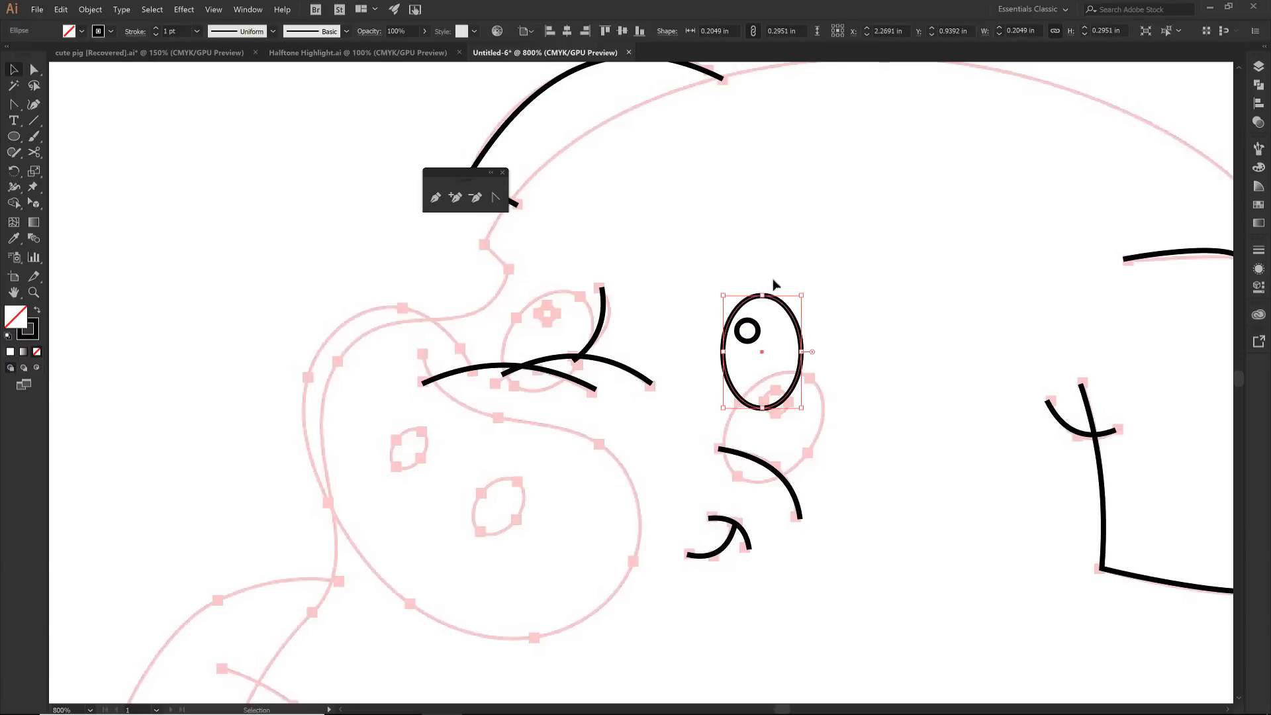
pyautogui.click(185, 12)
pyautogui.moveTo(233, 250)
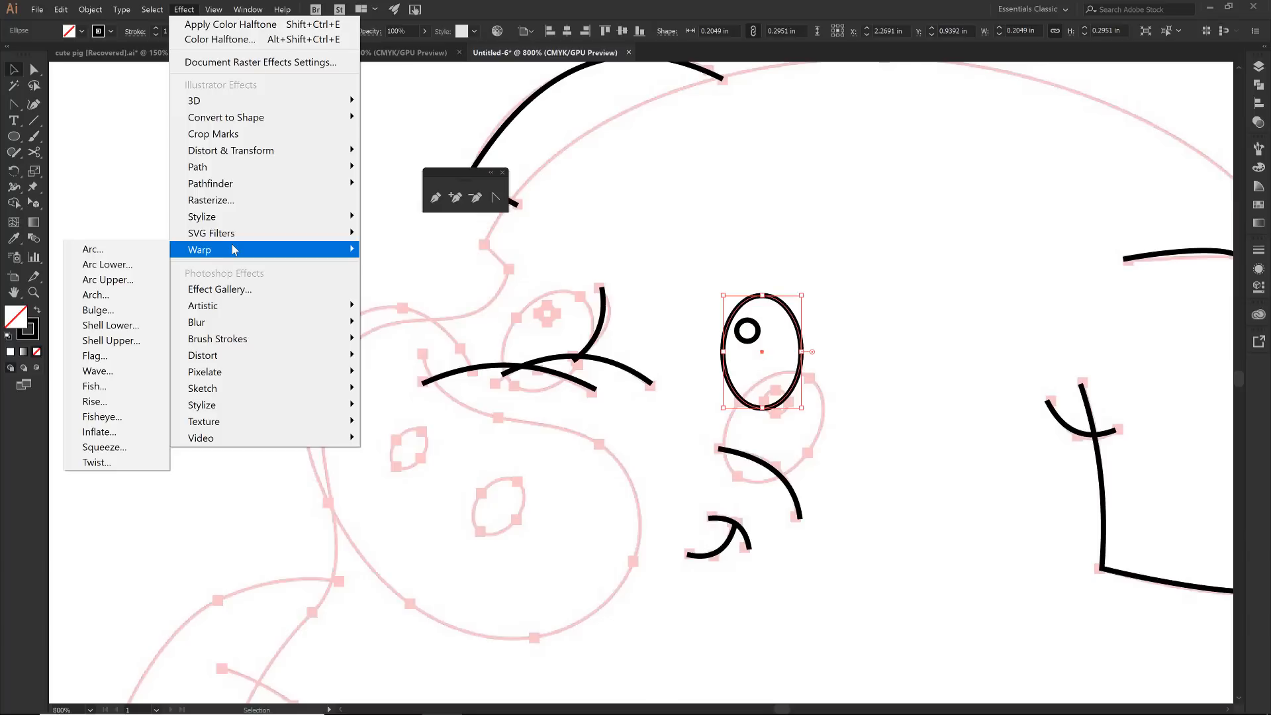
pyautogui.click(110, 319)
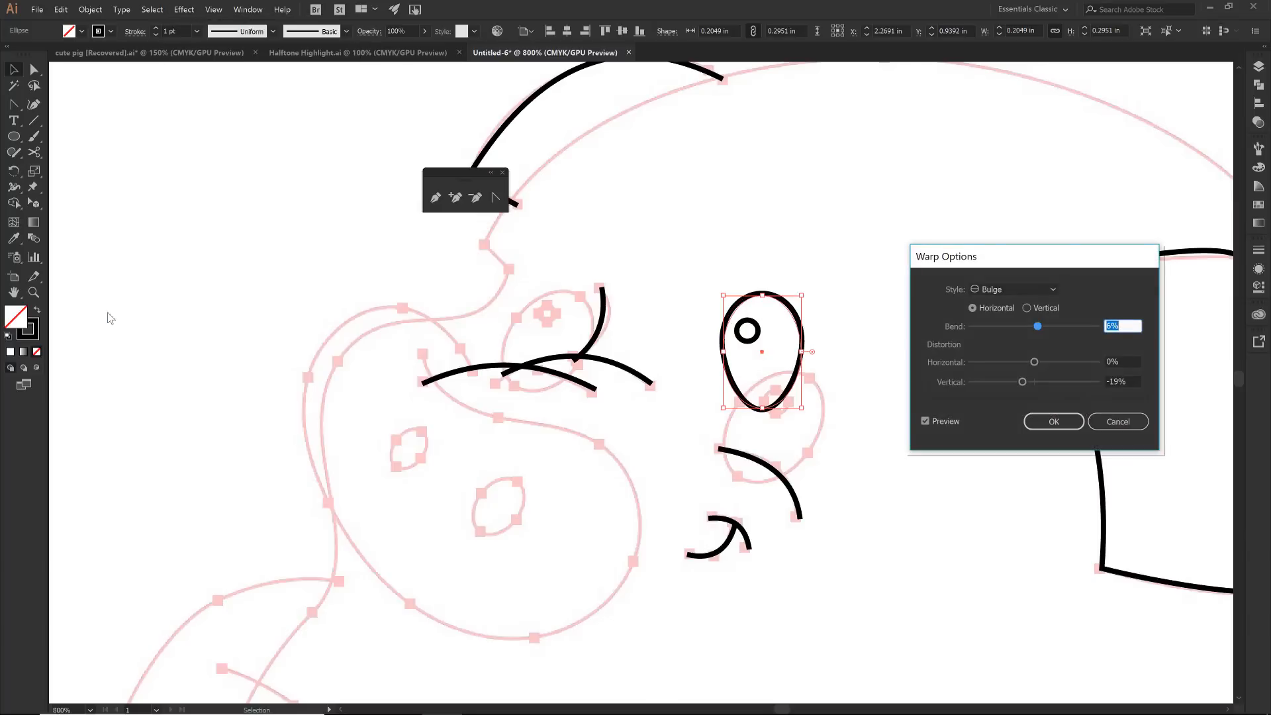
pyautogui.click(1120, 325)
pyautogui.click(1128, 382)
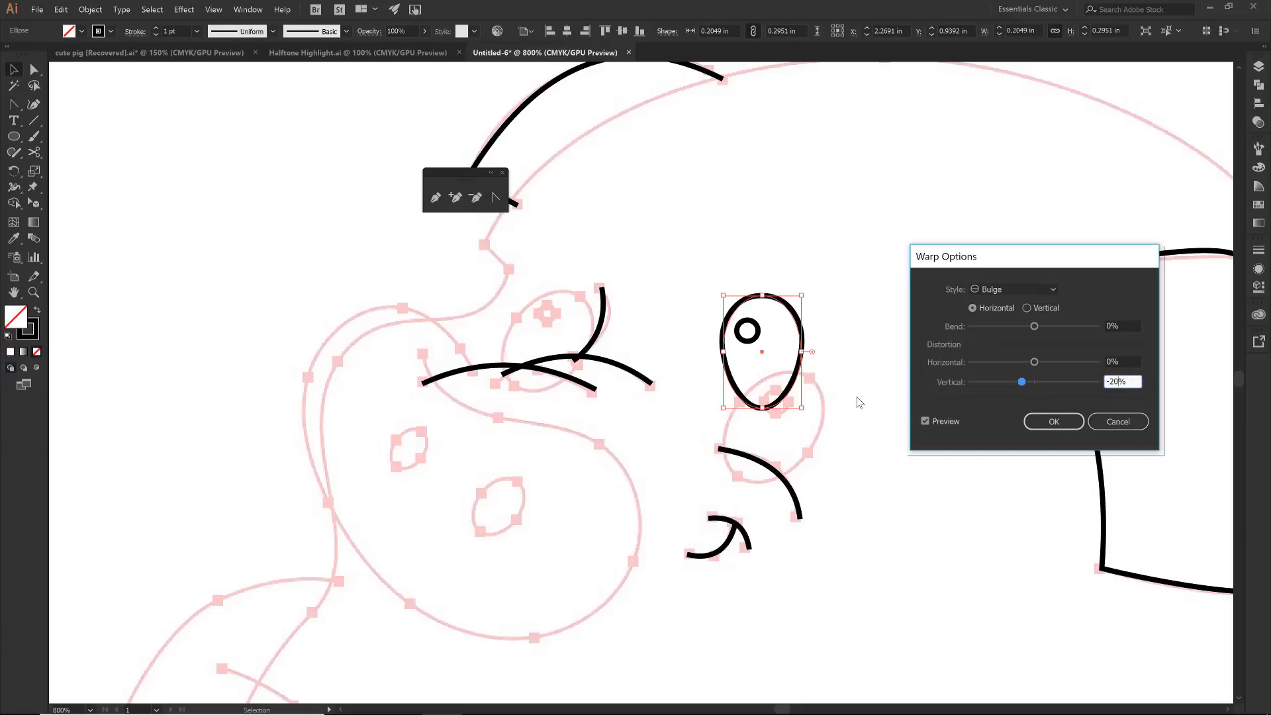
pyautogui.click(1053, 422)
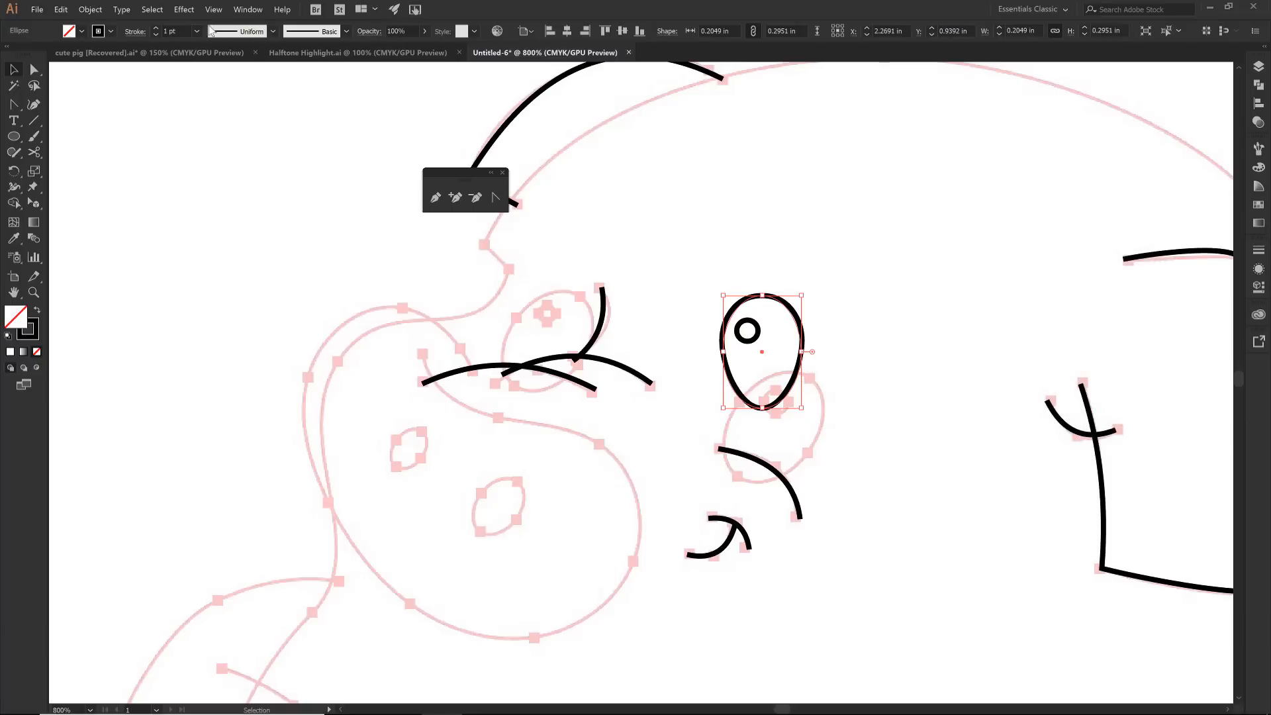
# Expand the warped ellipse's appearance and swap its fill and stroke to make the shape solid black.
pyautogui.click(91, 9)
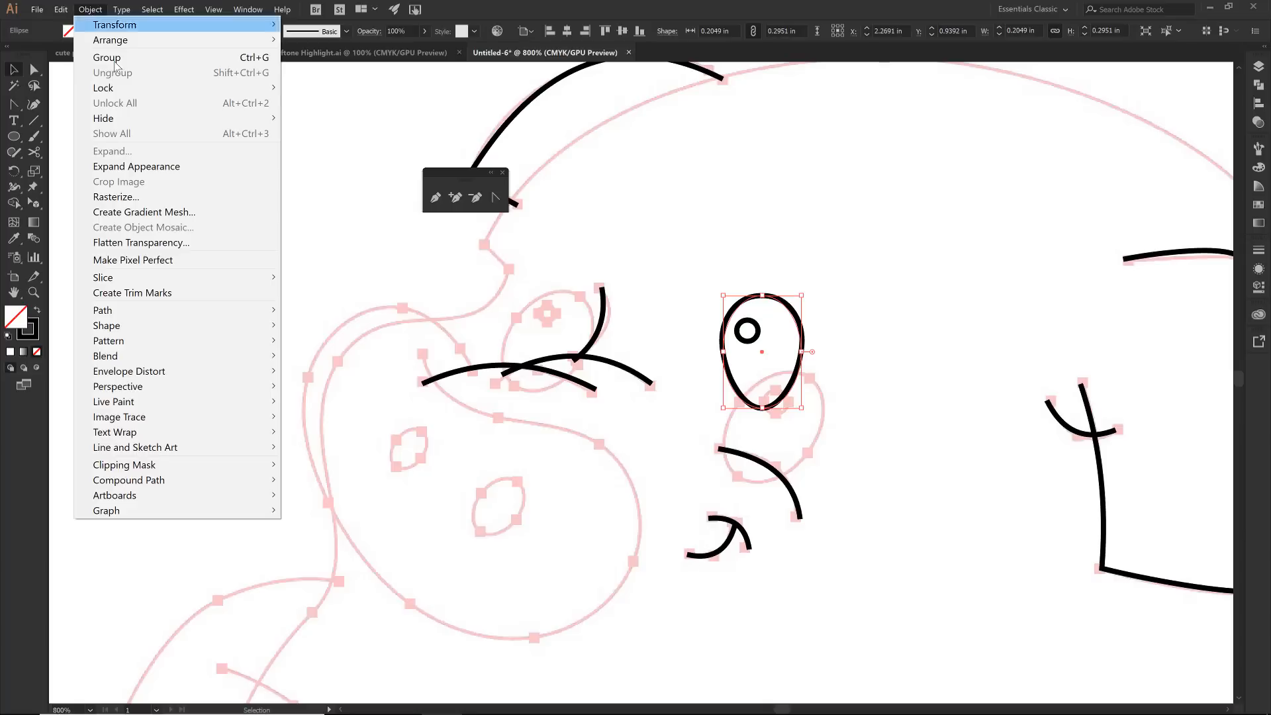
pyautogui.click(90, 169)
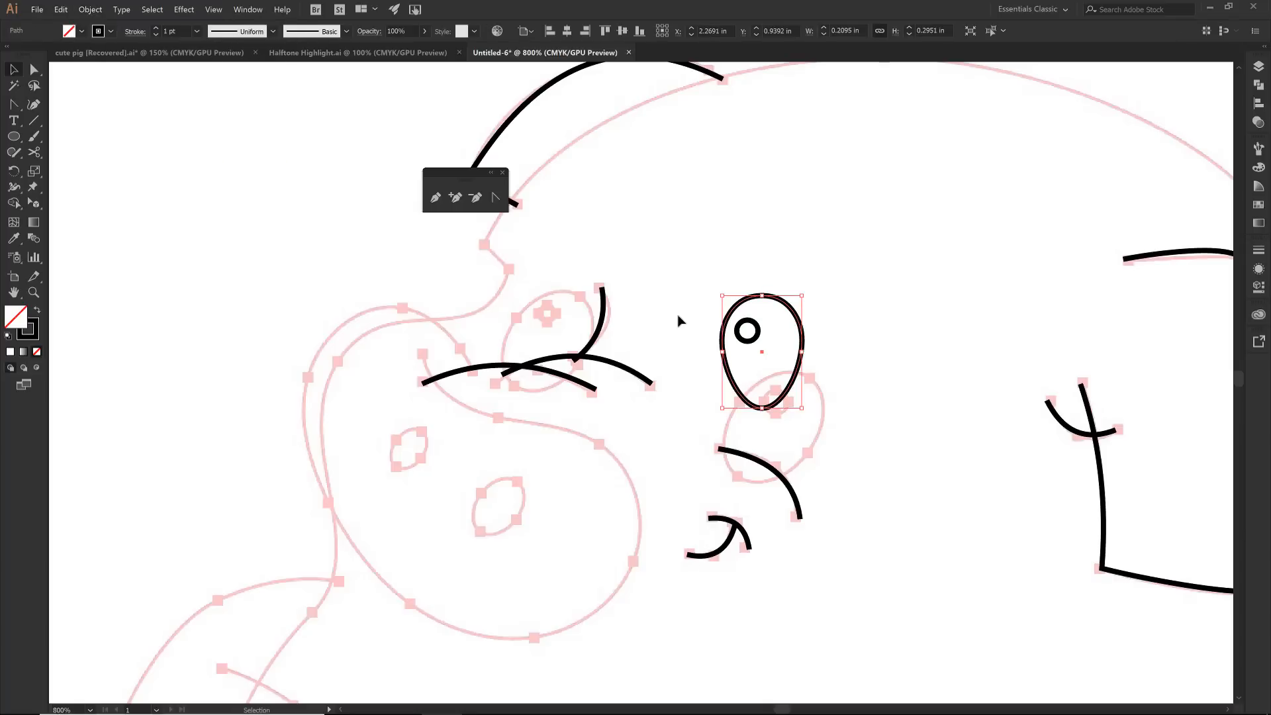
pyautogui.press('a')
pyautogui.press('v')
pyautogui.hotkey('shift', 'x')
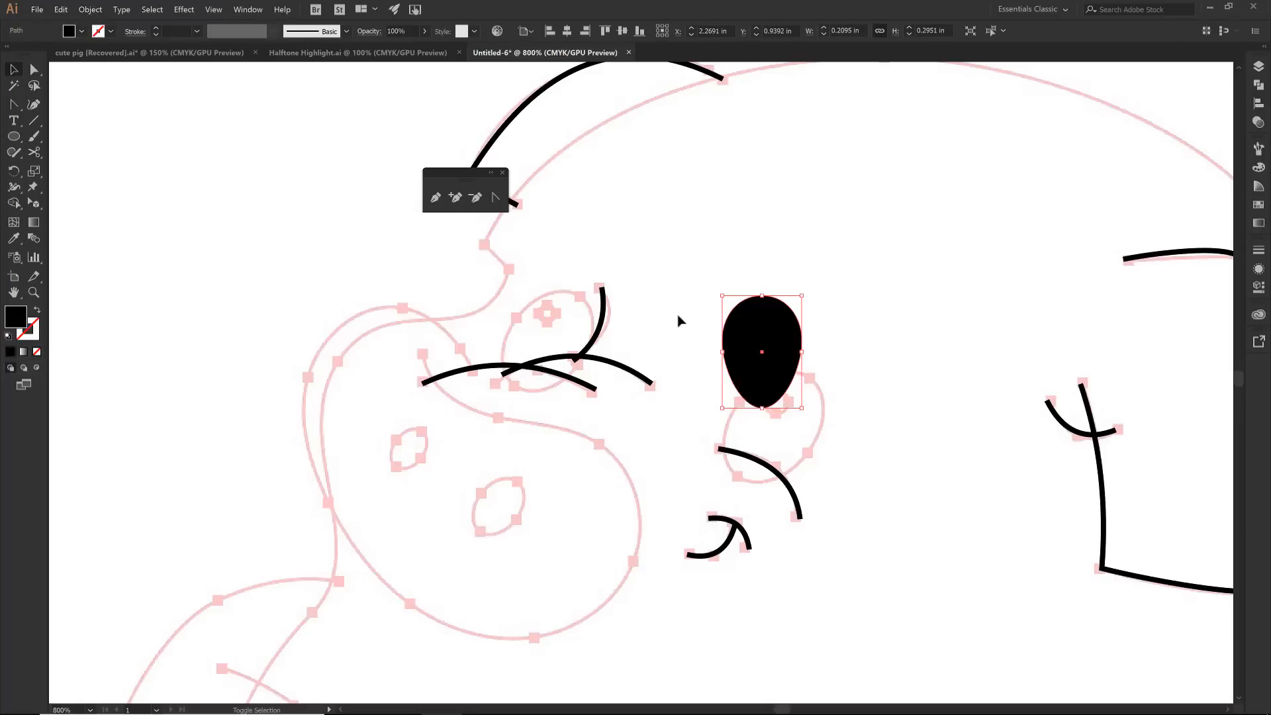
# Give the small highlight circle the default white fill and black stroke, and group it with the black eye shape.
pyautogui.click(754, 325)
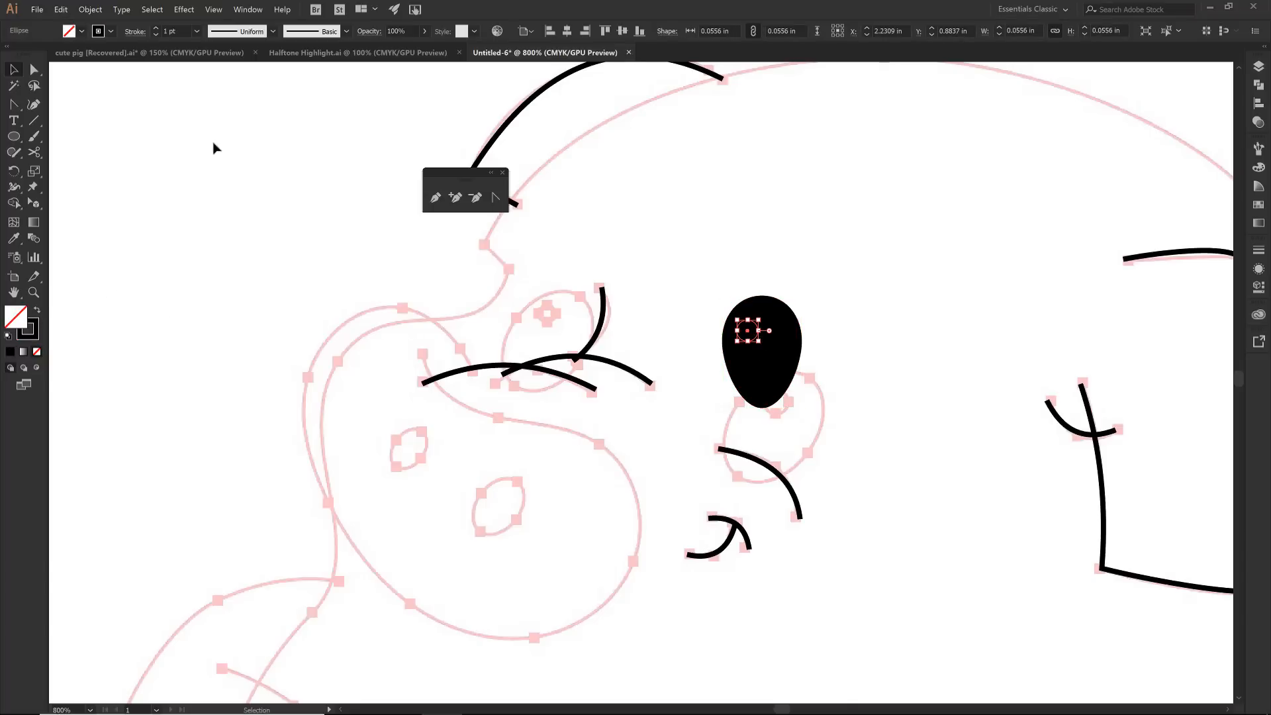
pyautogui.press('d')
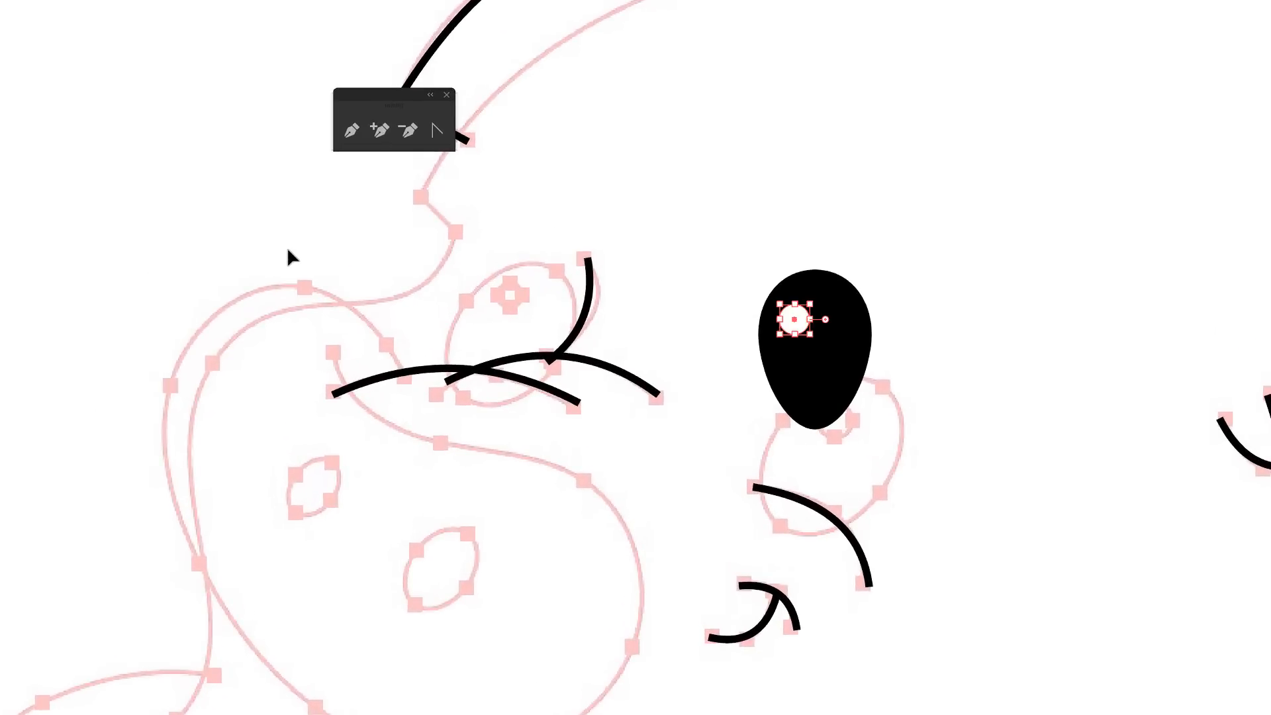
pyautogui.moveTo(743, 251); pyautogui.dragTo(892, 408)
pyautogui.rightClick(324, 129)
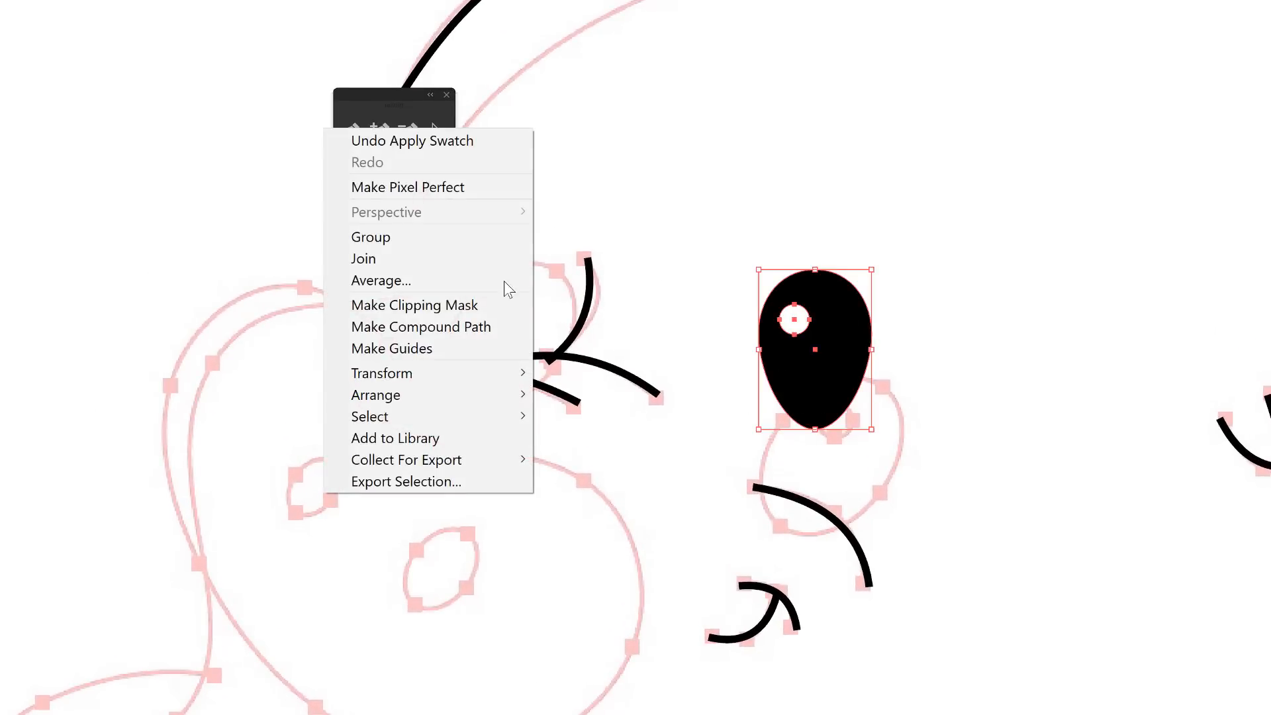
pyautogui.click(450, 236)
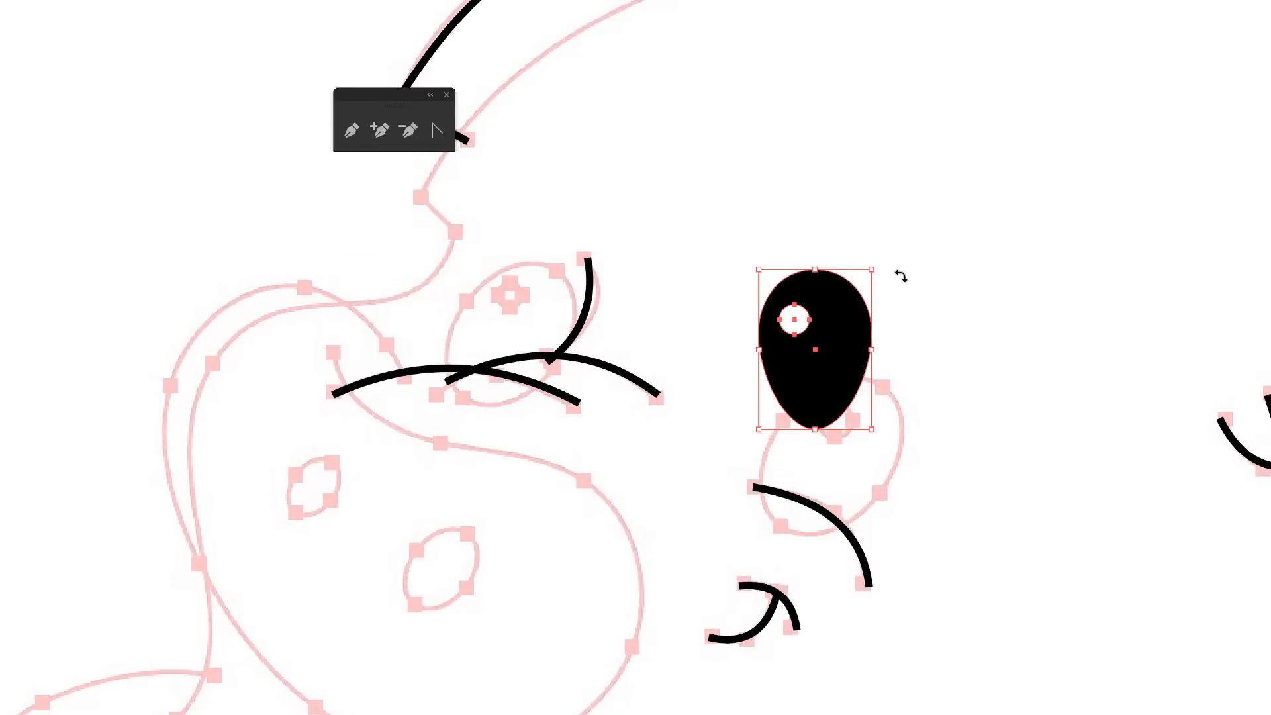
# Tilt the eye group clockwise, place it over the near eye's template outline and enlarge it slightly to fit.
pyautogui.moveTo(900, 276); pyautogui.dragTo(870, 427)
pyautogui.rightClick(870, 427)
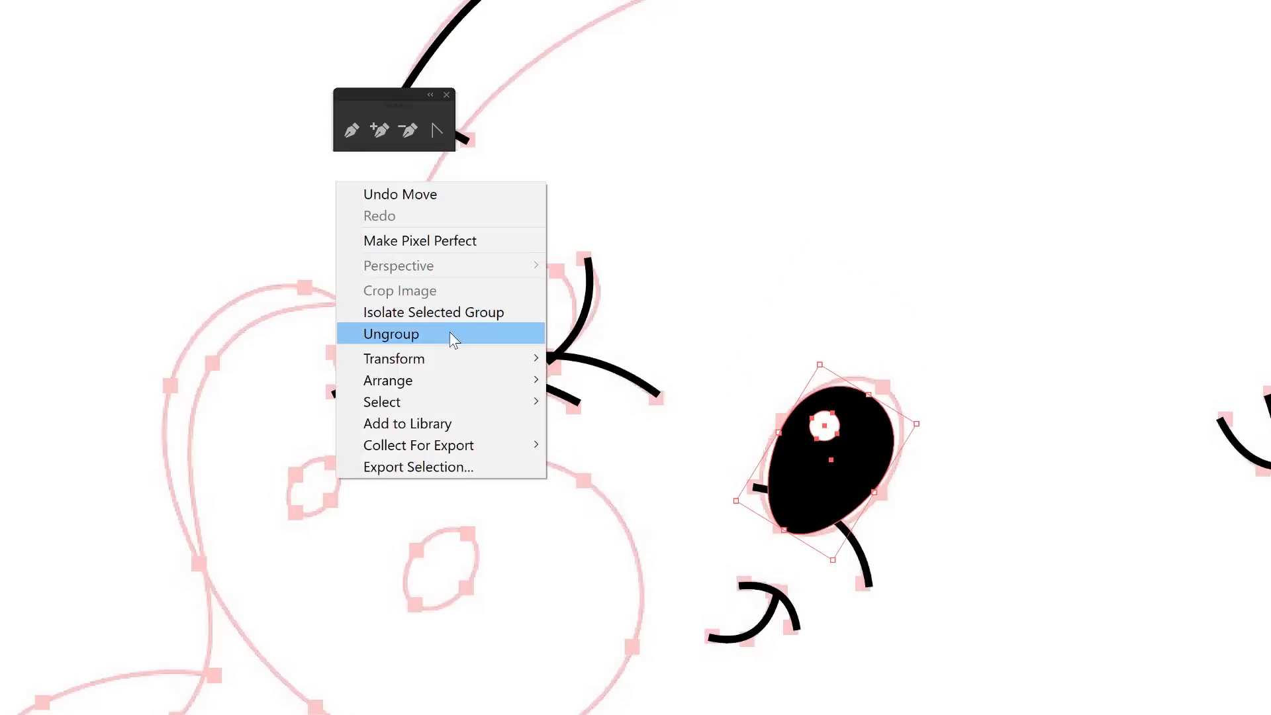
pyautogui.moveTo(919, 424); pyautogui.dragTo(935, 421)
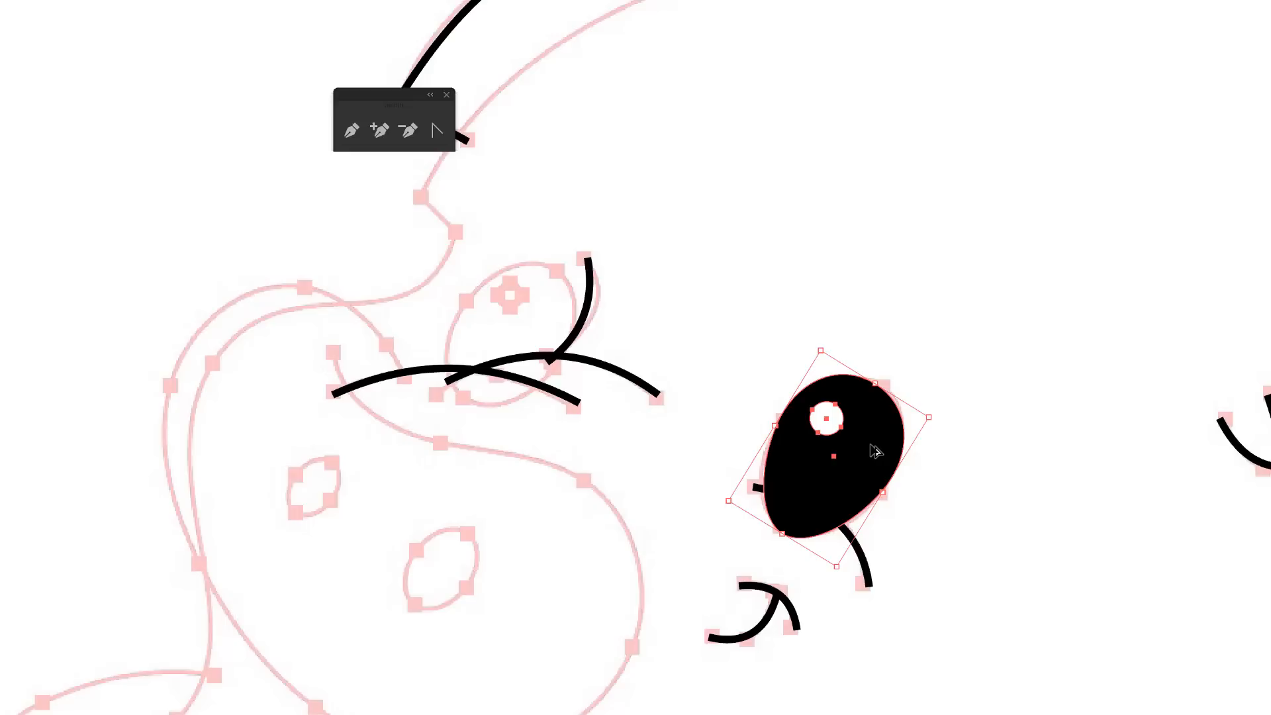
# Copy the eye group onto the far eye's template outline and scale the copy down to about 0.24 by 0.28 in.
pyautogui.moveTo(876, 451); pyautogui.dragTo(556, 318)
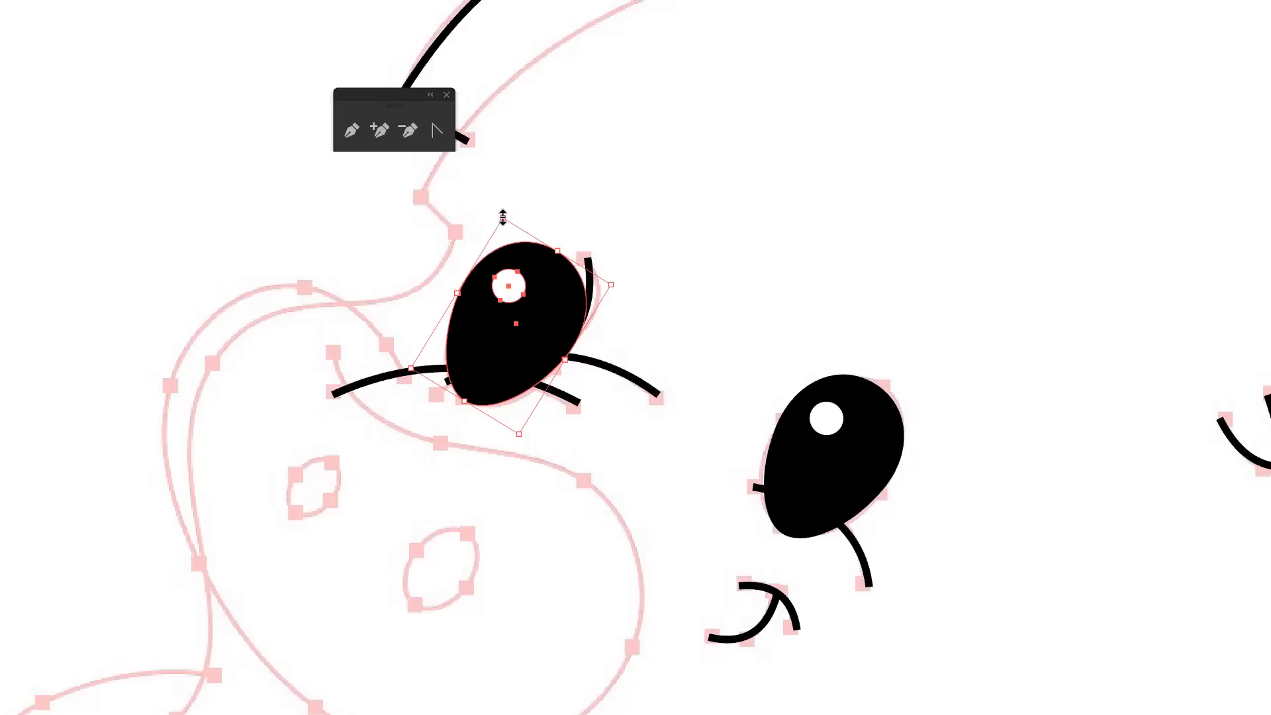
pyautogui.moveTo(503, 218); pyautogui.dragTo(509, 235)
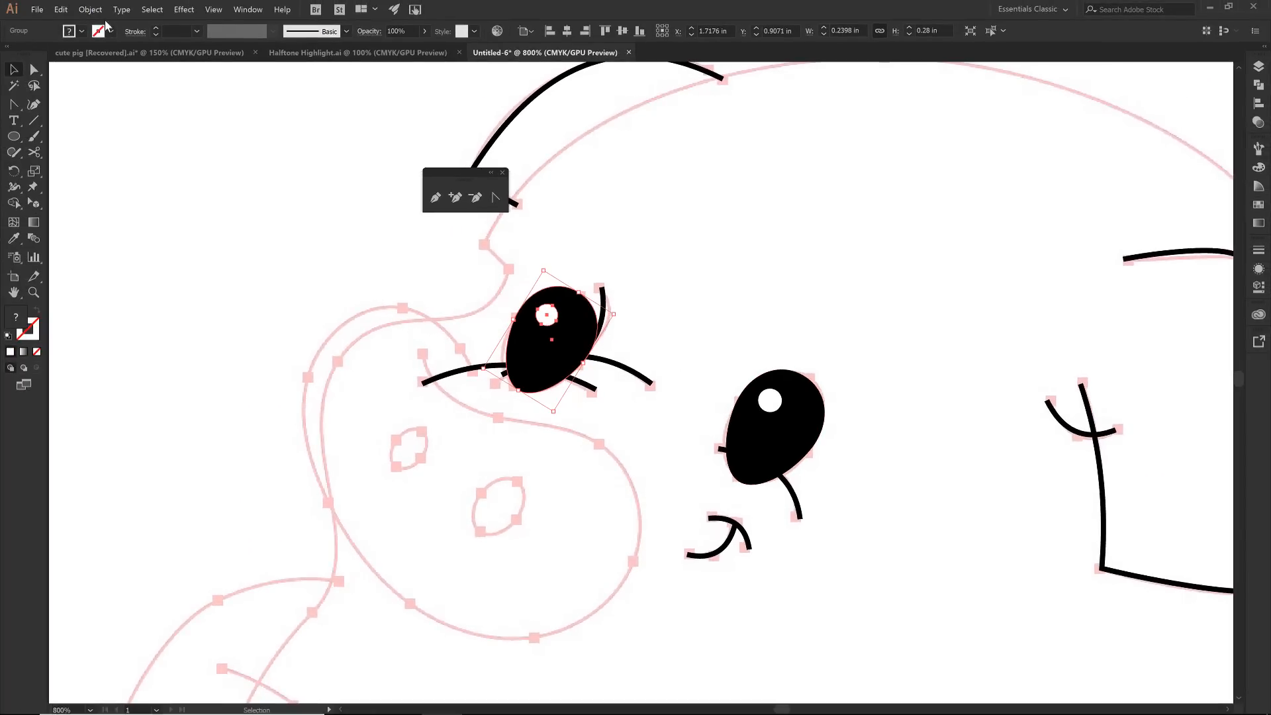
# Deselect the far eye and move the floating Pen tools off the pig's snout.
pyautogui.click(60, 9)
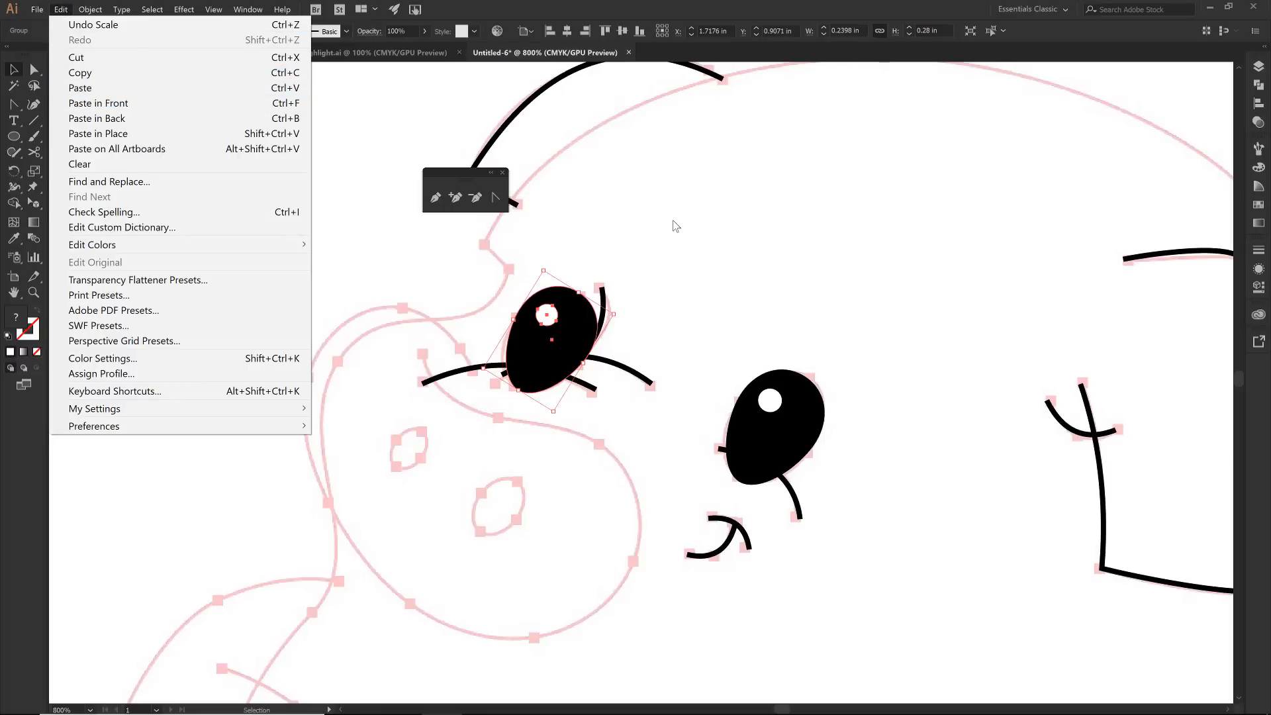
pyautogui.click(706, 344)
pyautogui.hotkey('ctrl', '0')
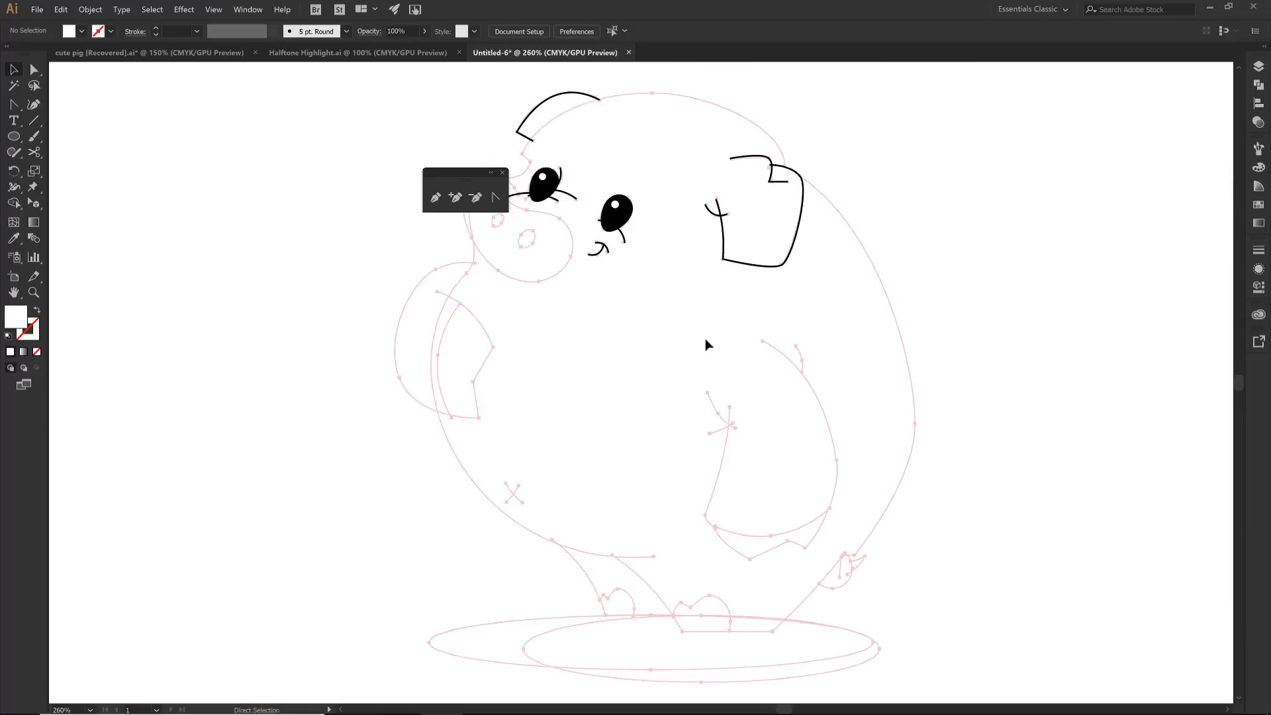
pyautogui.moveTo(457, 171); pyautogui.dragTo(364, 134)
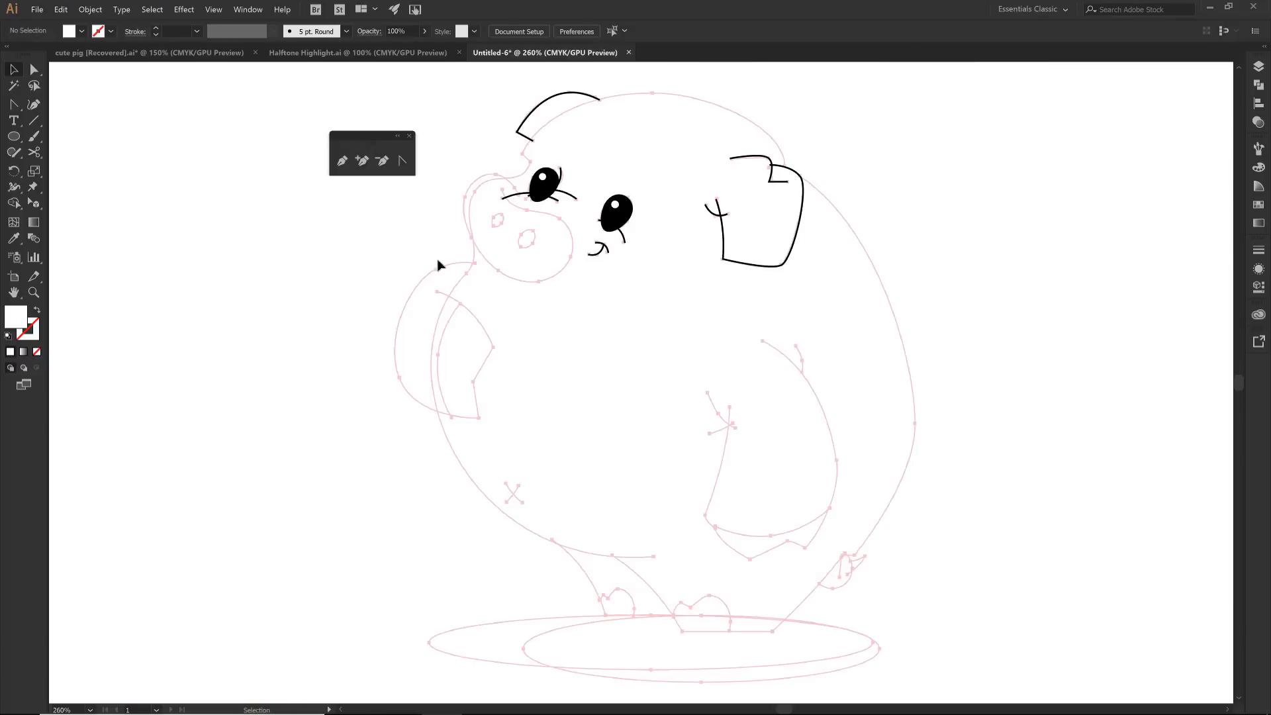
# Draw three short black-stroked lines over the near arm's two crossing creases and shoulder mark, and bend them into curves along the template.
pyautogui.click(37, 121)
pyautogui.moveTo(706, 391); pyautogui.dragTo(736, 427)
pyautogui.click(111, 30)
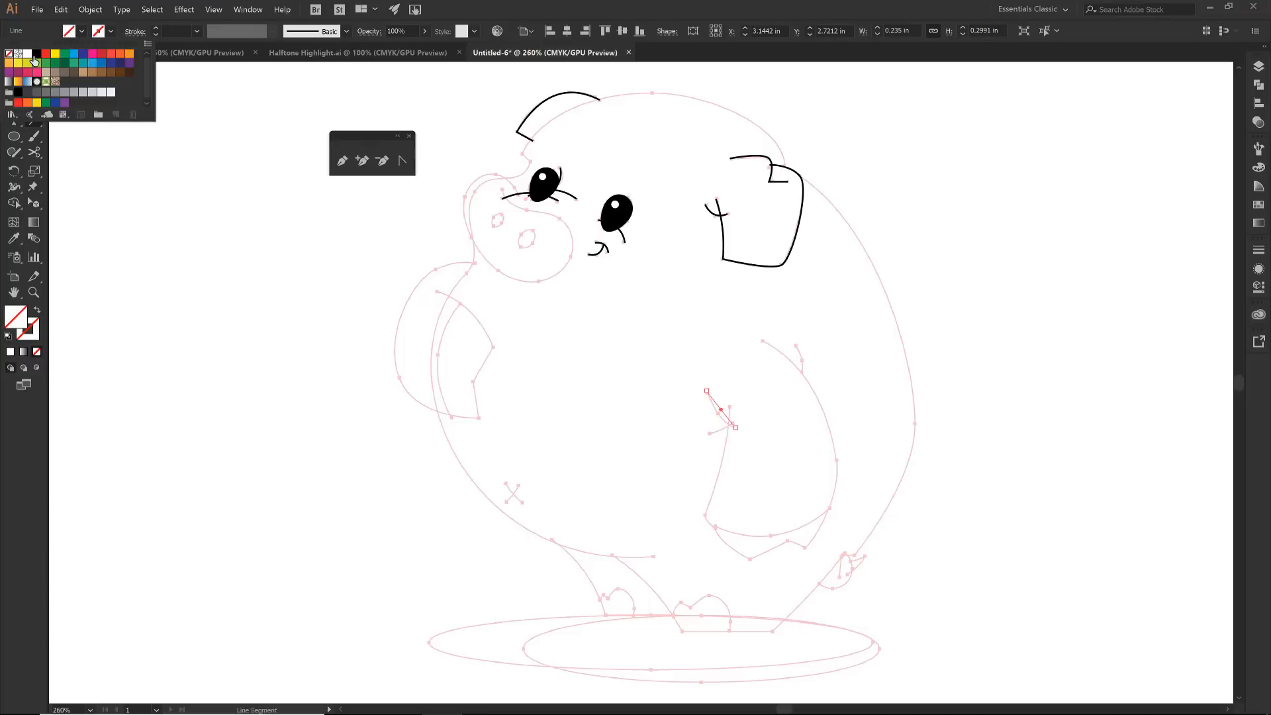
pyautogui.click(37, 56)
pyautogui.moveTo(709, 434); pyautogui.dragTo(735, 422)
pyautogui.hotkey('shift', 'c')
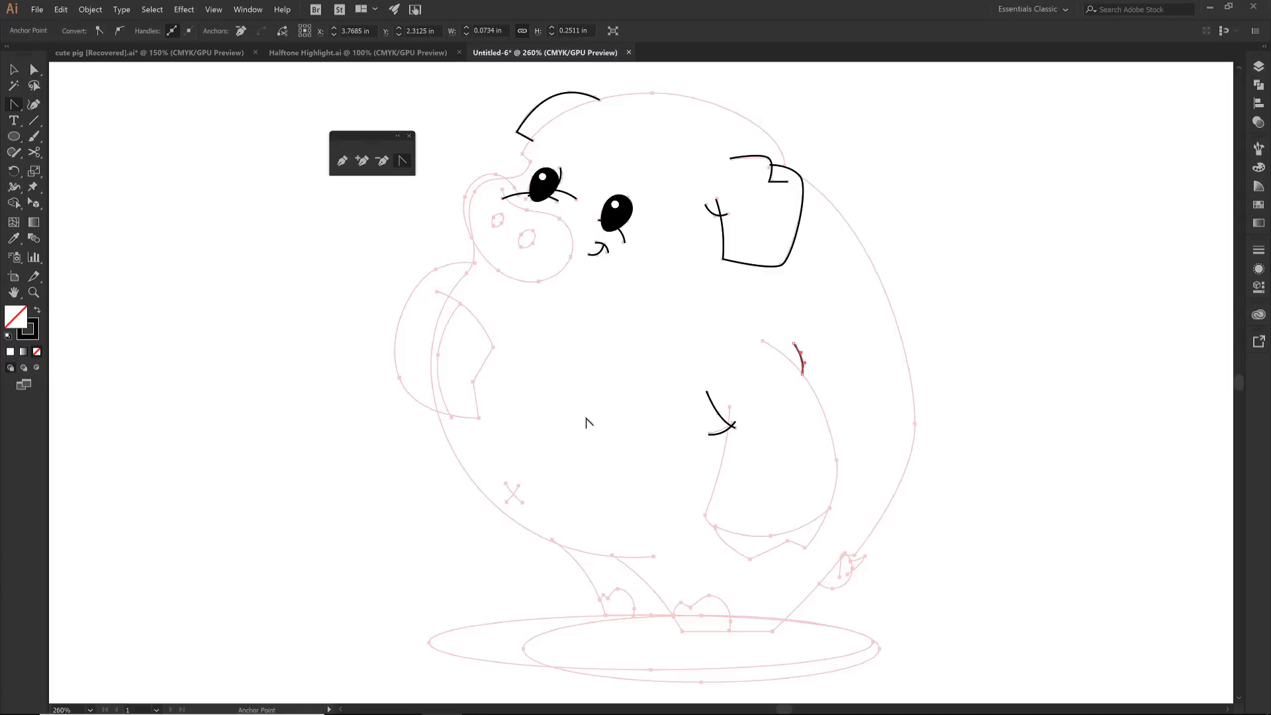
# Draw a straight-segment Pen path over the body outline from the belly's end through chin, snout, brow notch and head top to the near ear.
pyautogui.press('p')
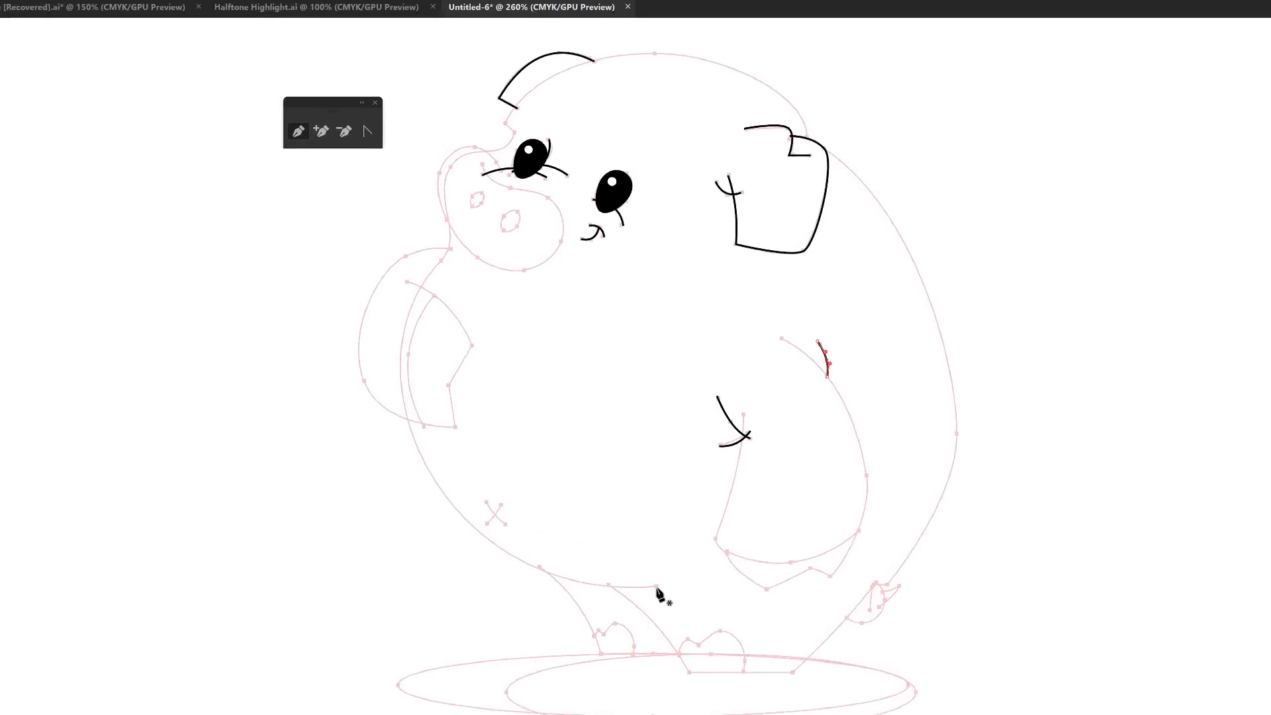
pyautogui.click(657, 601)
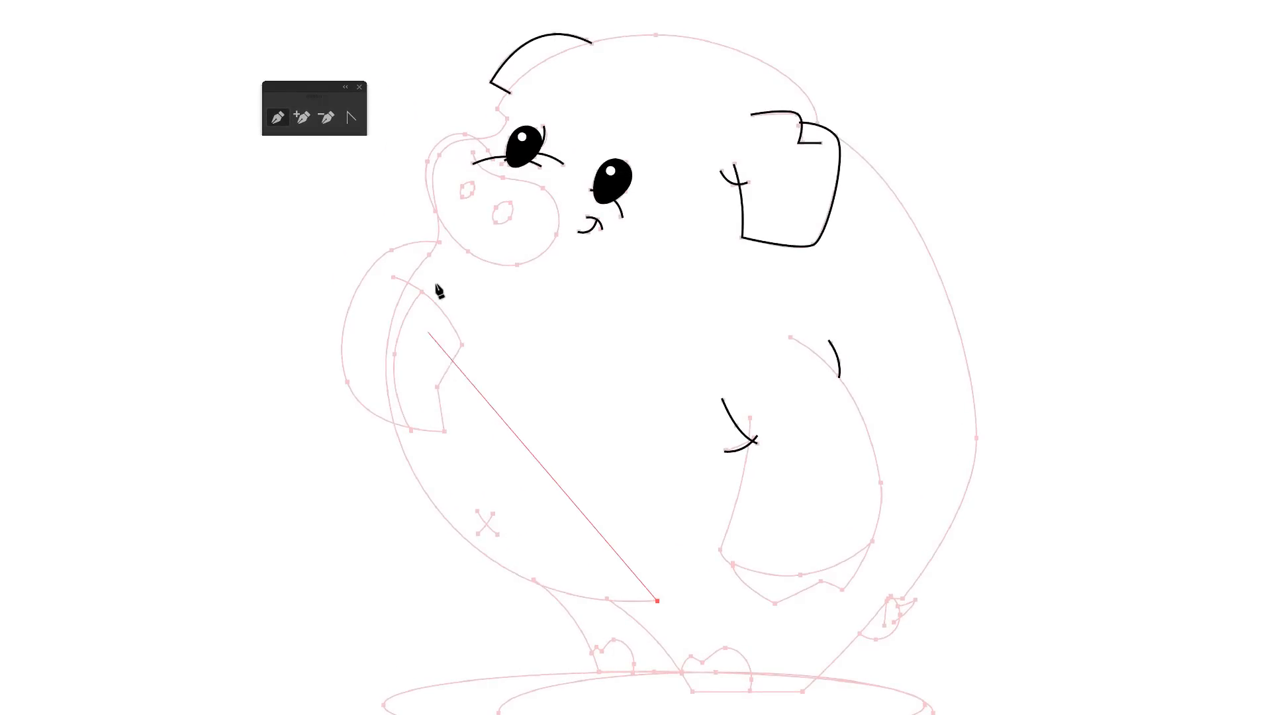
pyautogui.click(426, 254)
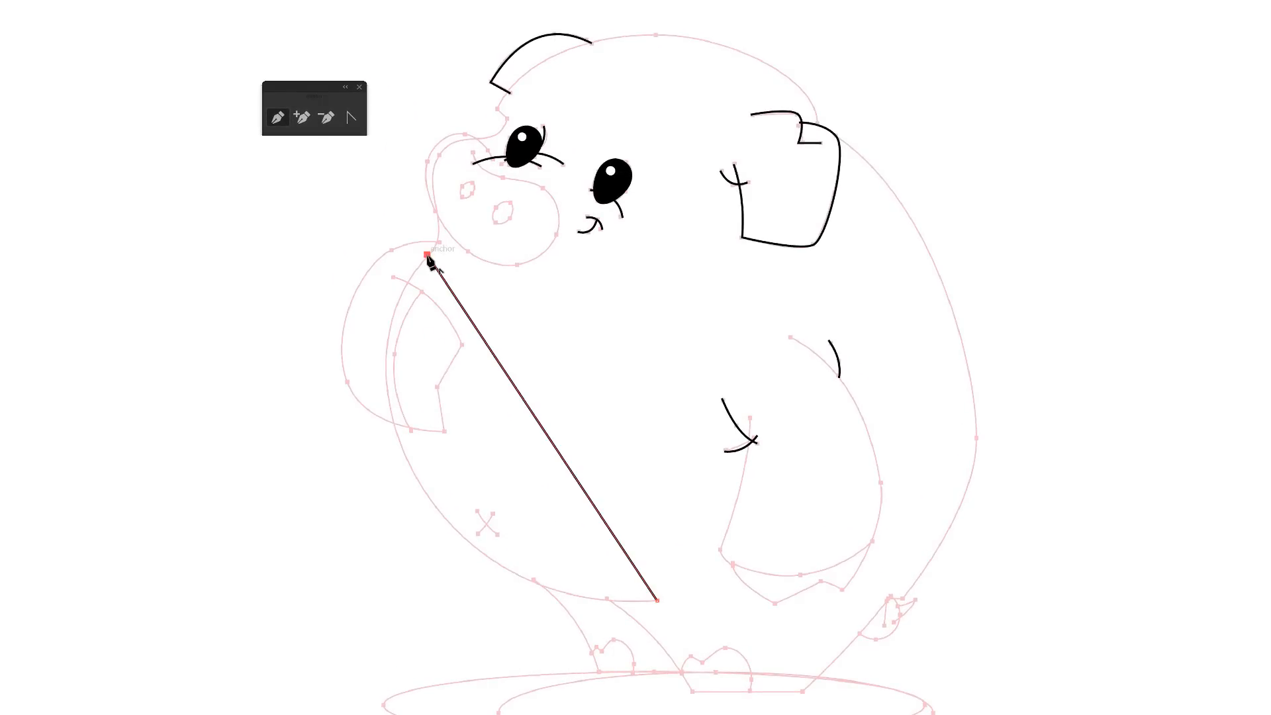
pyautogui.click(438, 154)
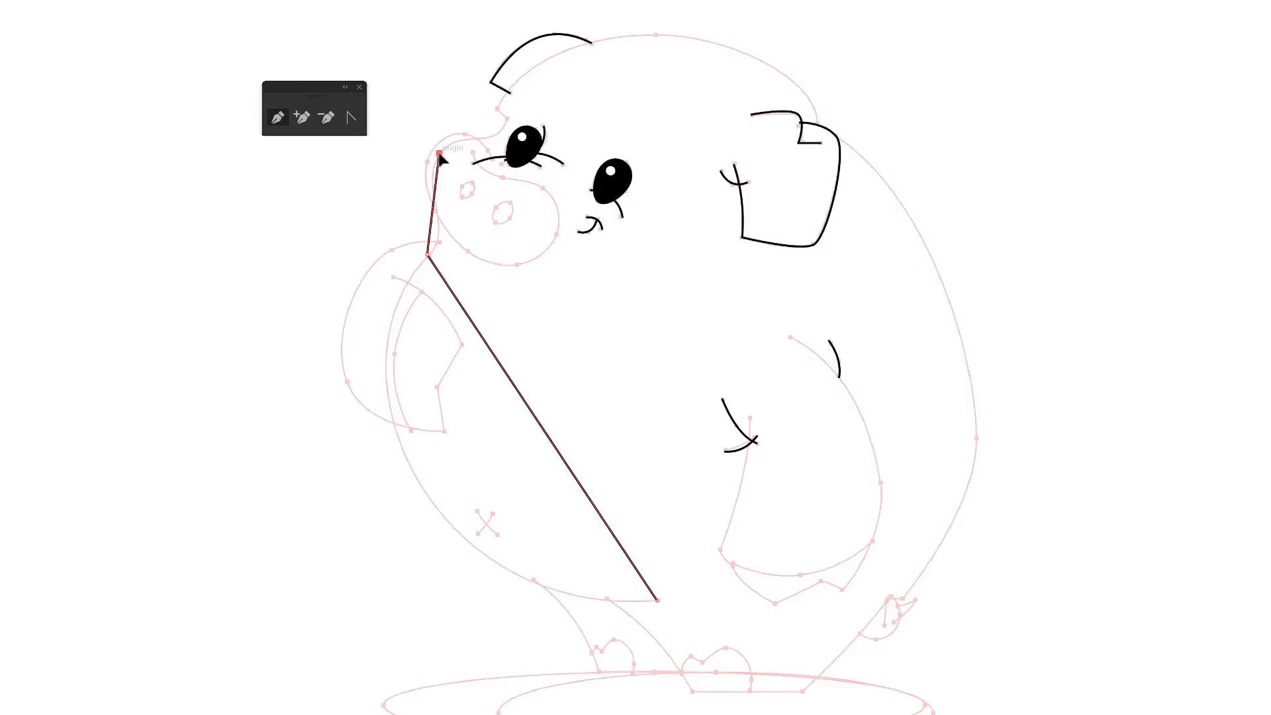
pyautogui.click(509, 118)
pyautogui.click(497, 109)
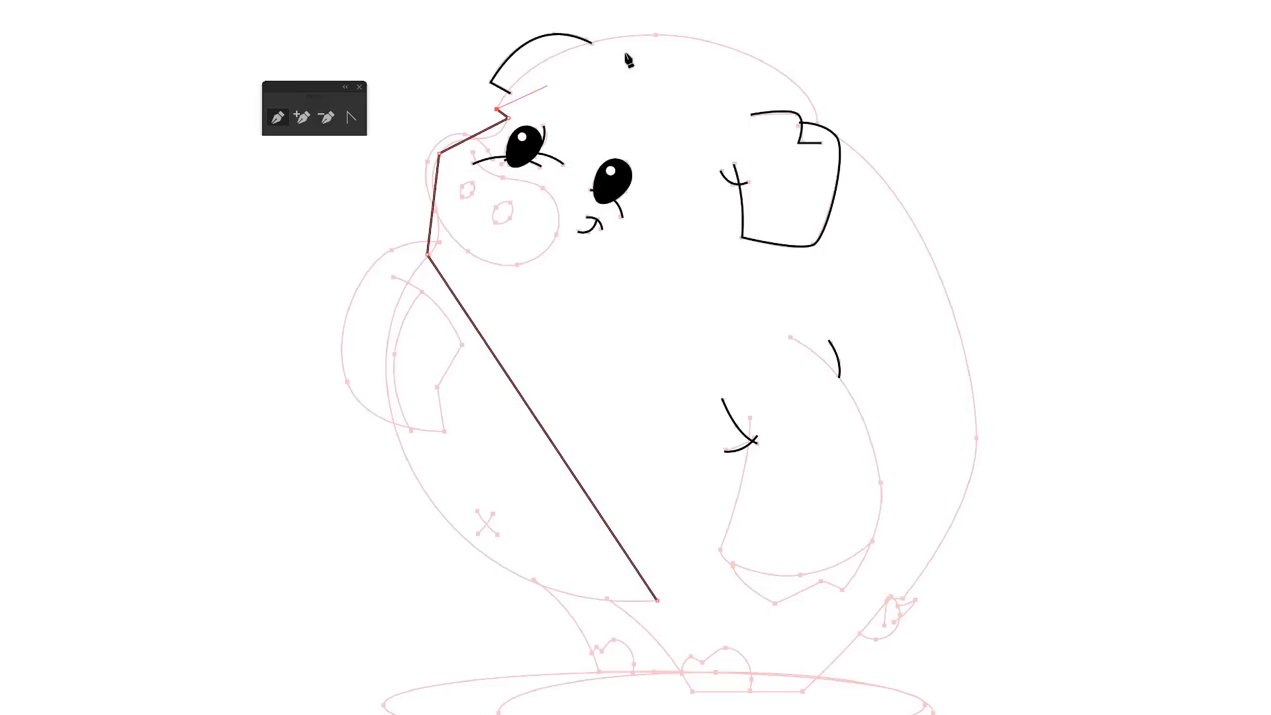
pyautogui.click(656, 35)
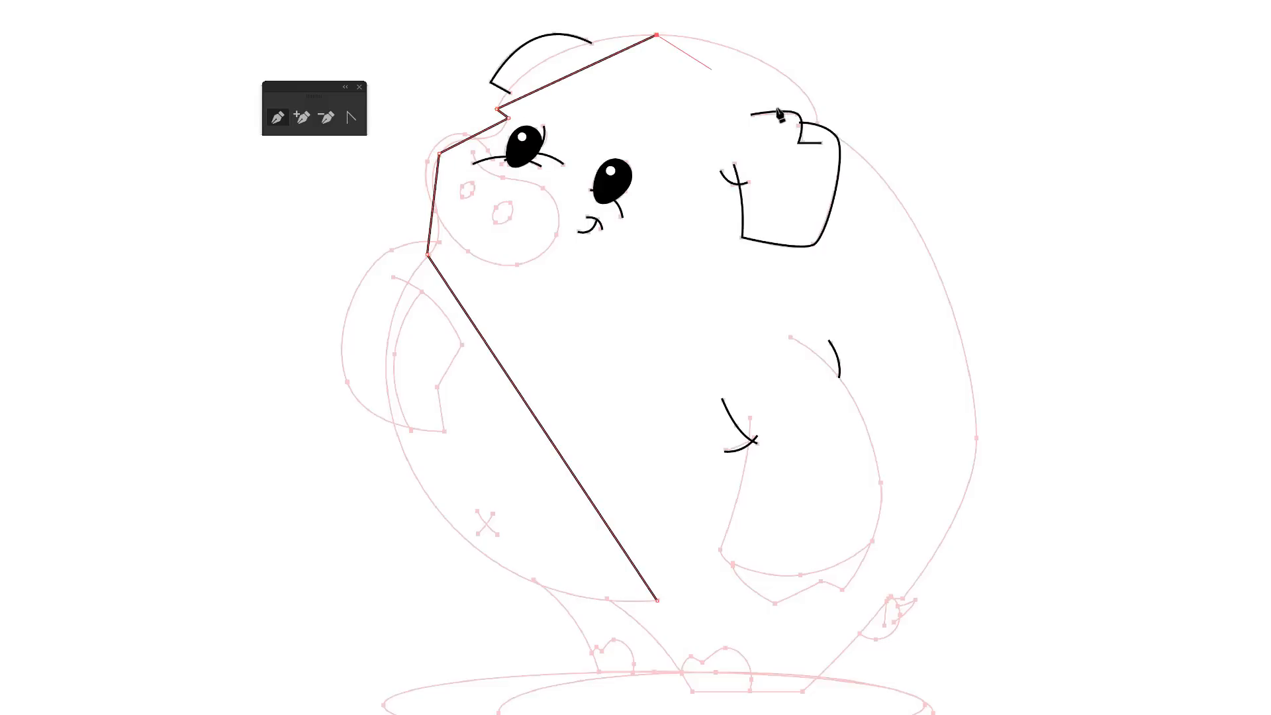
pyautogui.click(815, 124)
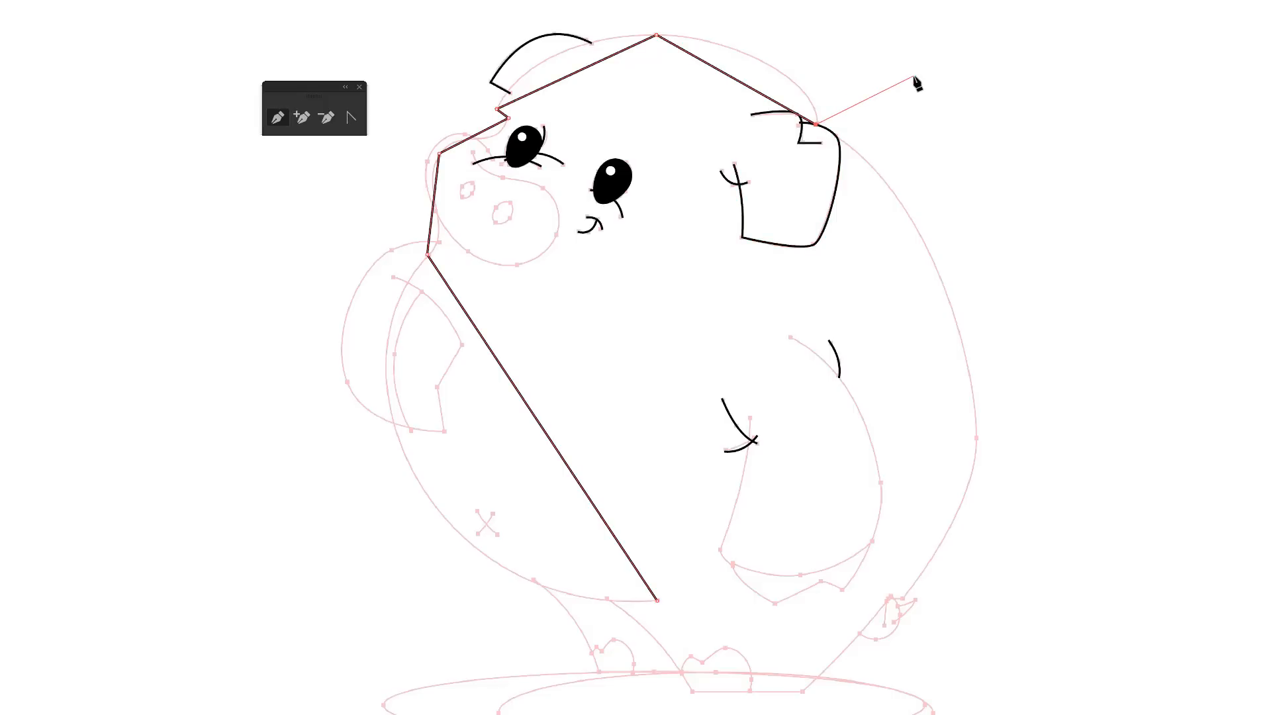
# Curve the body path over the head top, snout bridge and chin, and lengthen the chin anchor's lower handle to round out the belly.
pyautogui.hotkey('shift', 'c')
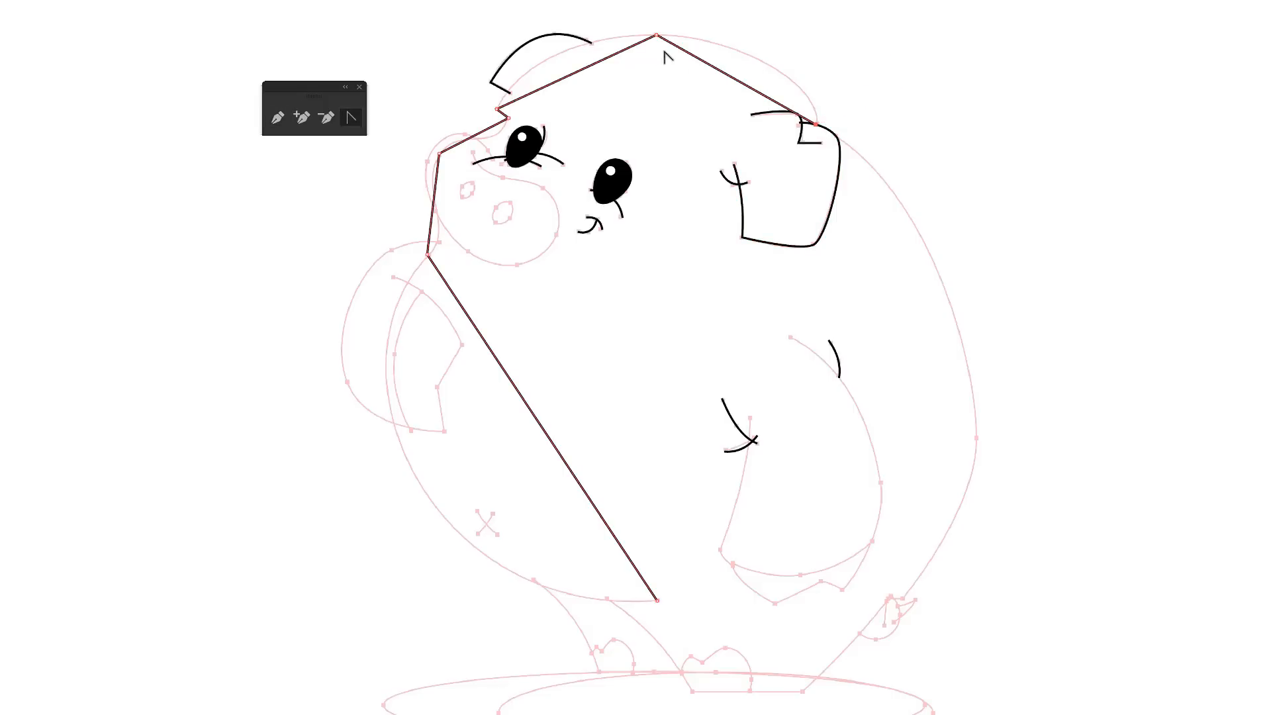
pyautogui.moveTo(656, 35); pyautogui.dragTo(786, 35)
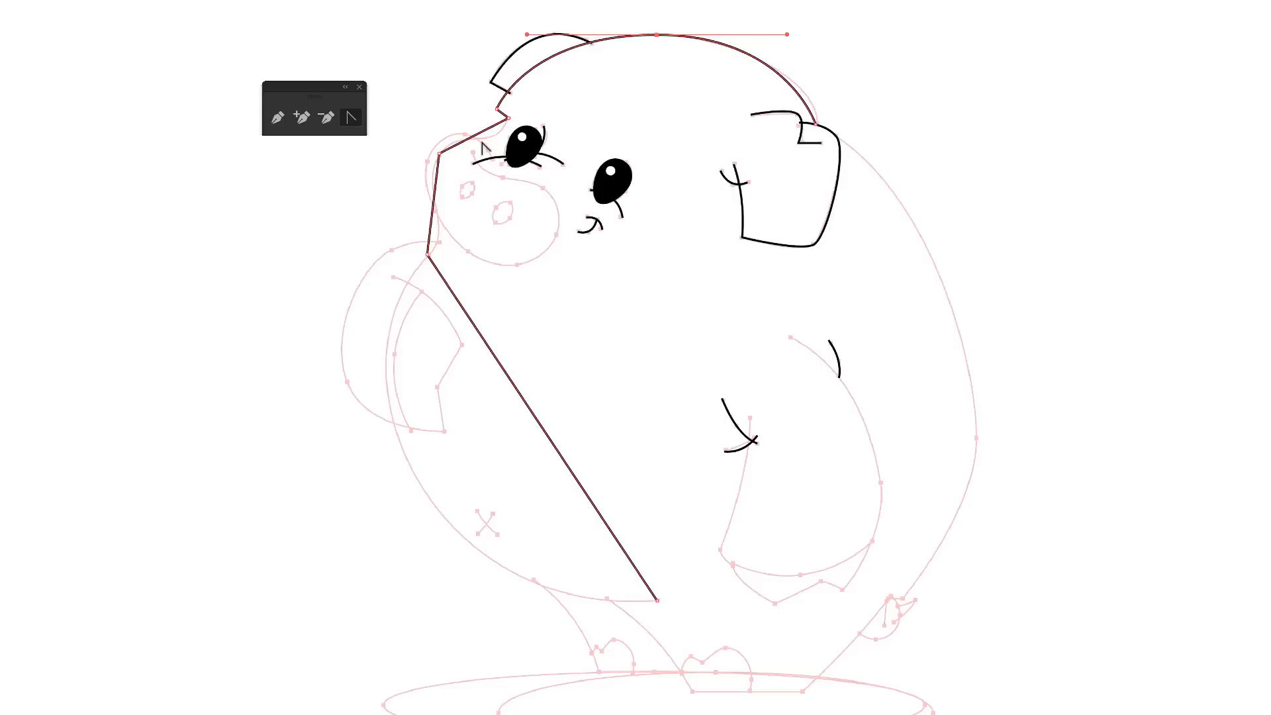
pyautogui.moveTo(439, 155)
pyautogui.mouseDown()
pyautogui.moveTo(432, 165)
pyautogui.moveTo(451, 141)
pyautogui.mouseUp()
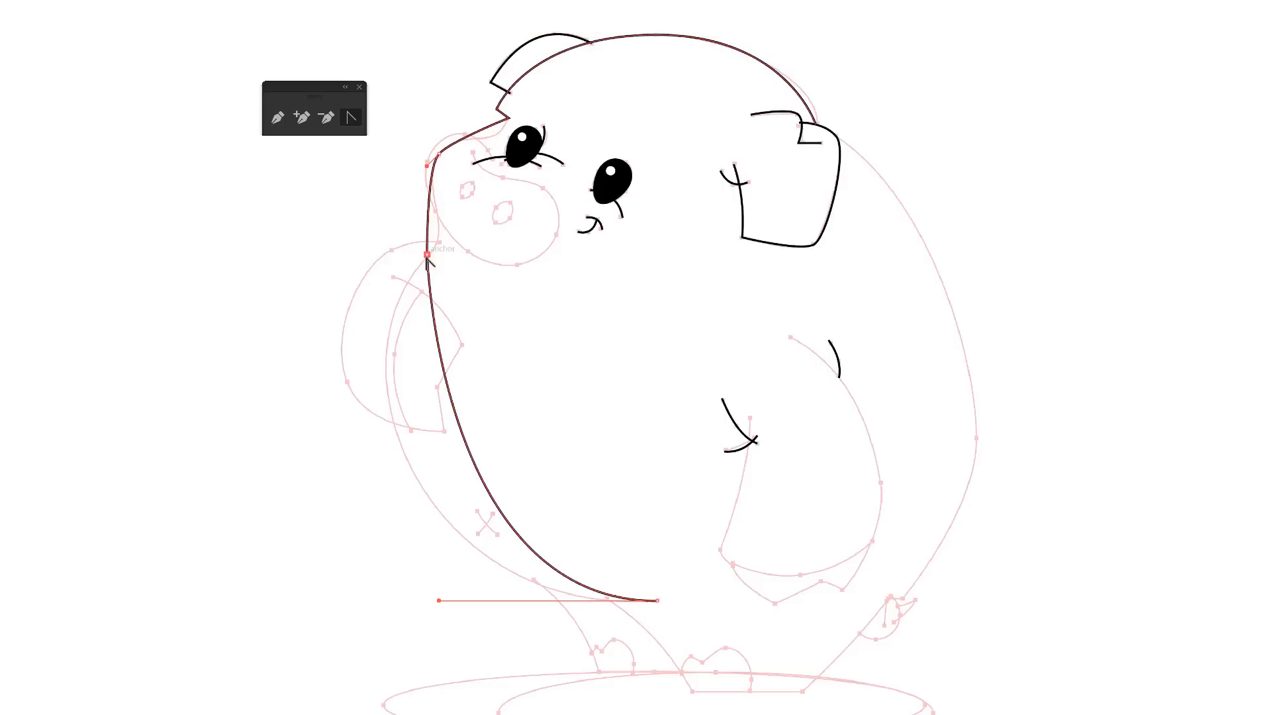
pyautogui.moveTo(427, 255)
pyautogui.mouseDown()
pyautogui.moveTo(421, 275)
pyautogui.moveTo(425, 250)
pyautogui.moveTo(450, 244)
pyautogui.mouseUp()
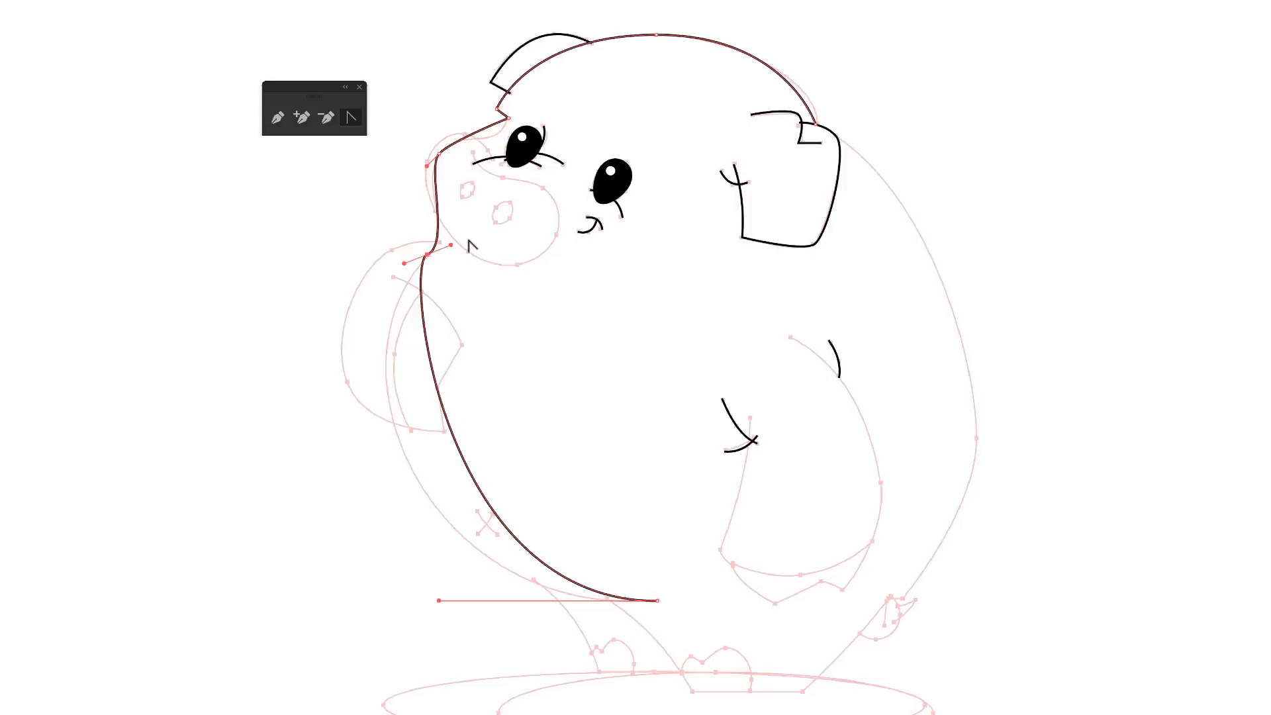
pyautogui.press('a')
pyautogui.moveTo(404, 264); pyautogui.dragTo(319, 365)
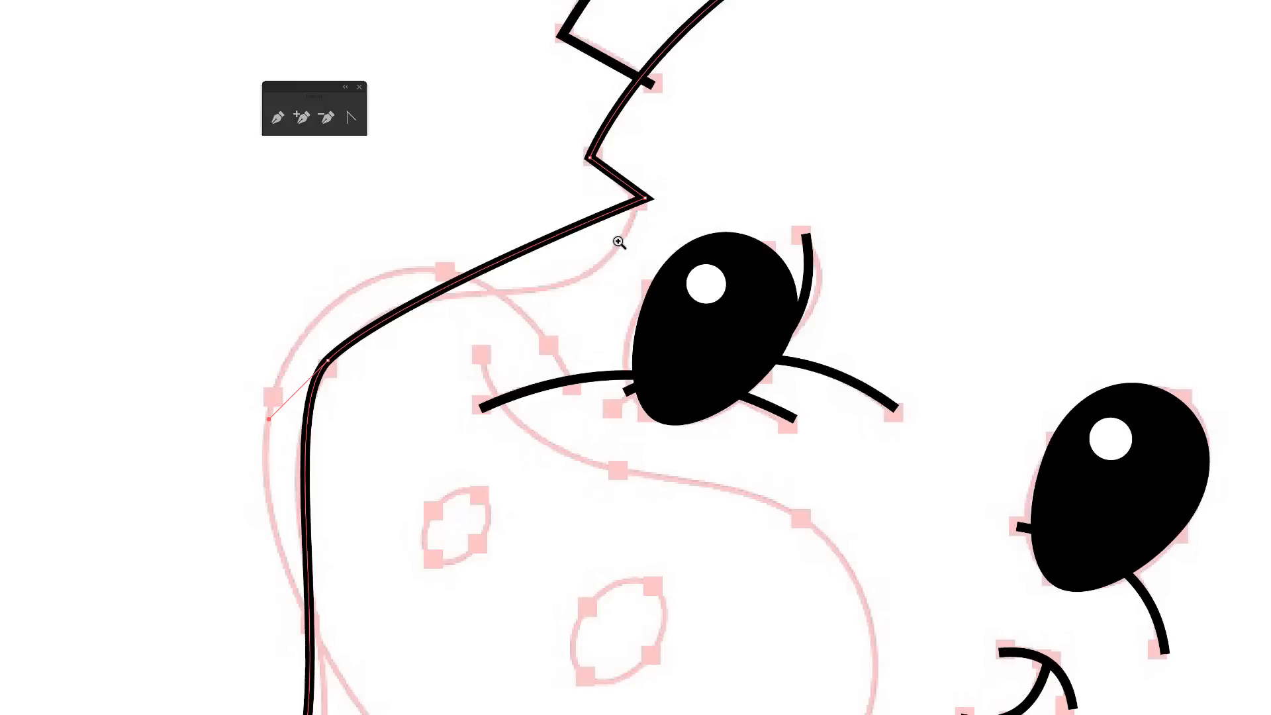
# Curve the body outline between the brow notch and the snout bridge along the template by extending both anchors' handles.
pyautogui.hotkey('shift', 'c')
pyautogui.click(645, 205)
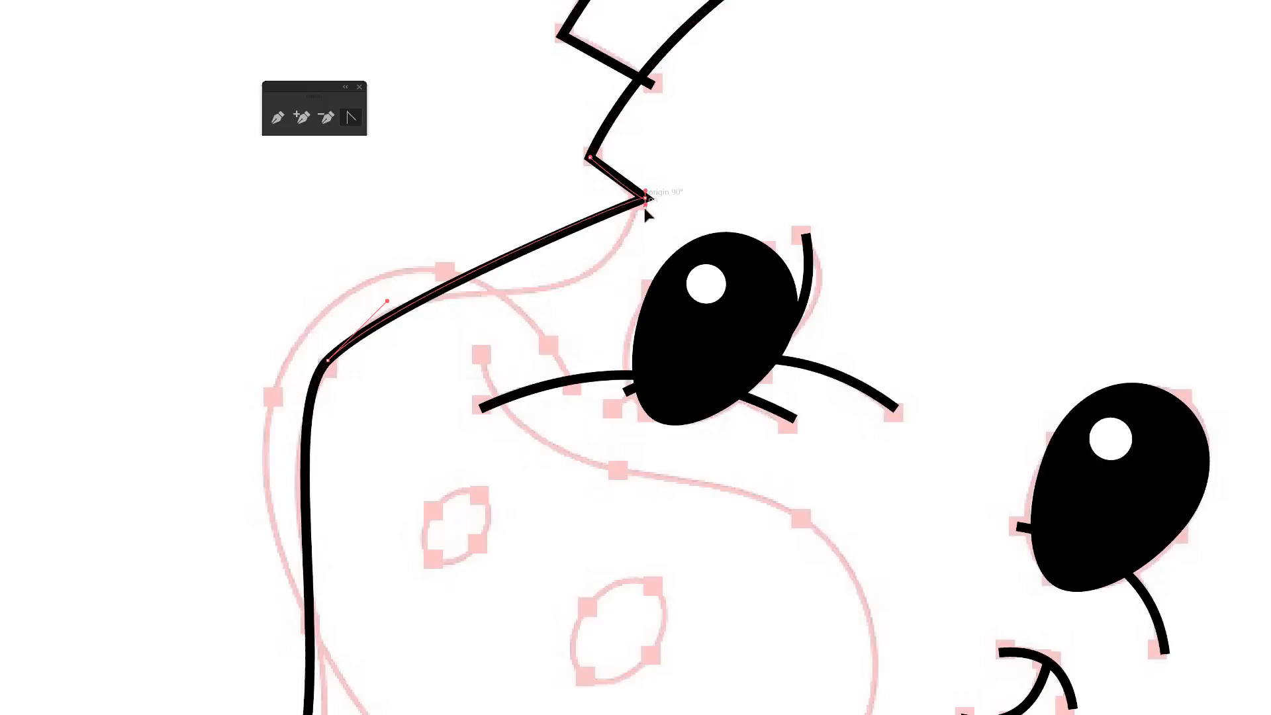
pyautogui.moveTo(645, 208); pyautogui.dragTo(659, 178)
pyautogui.moveTo(630, 218); pyautogui.dragTo(611, 297)
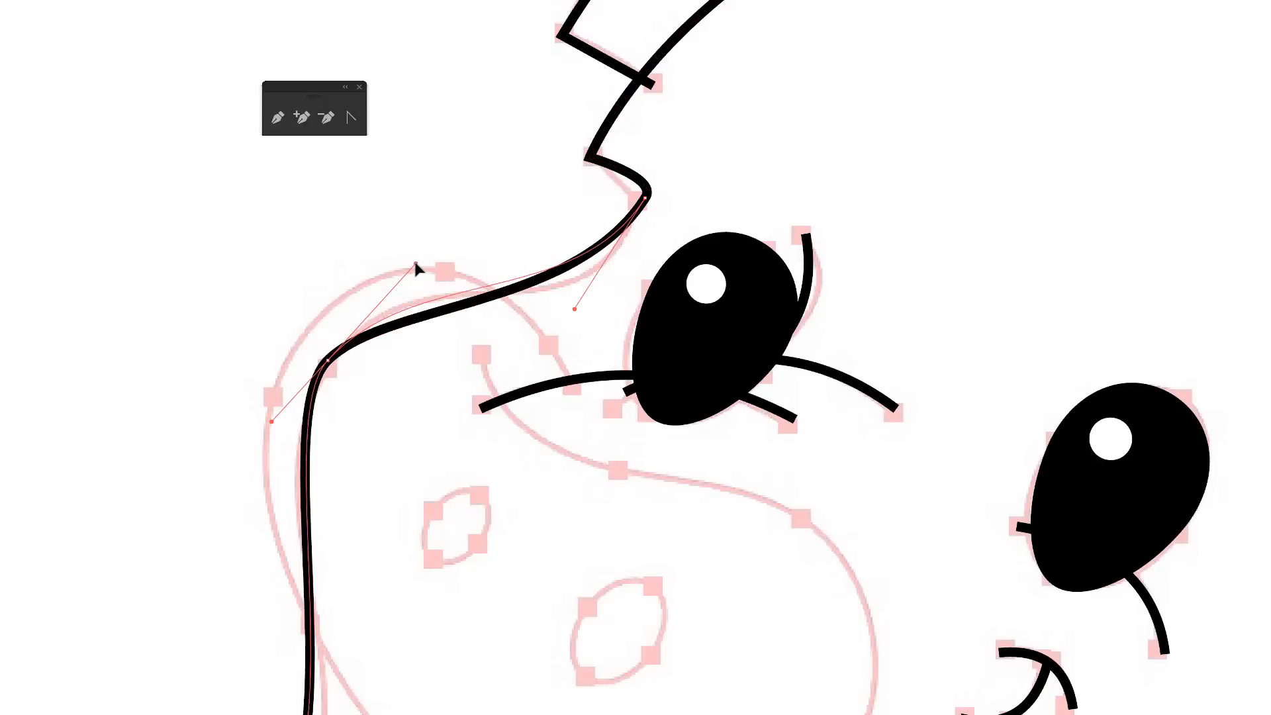
pyautogui.moveTo(416, 265); pyautogui.dragTo(416, 264)
pyautogui.moveTo(575, 320); pyautogui.dragTo(571, 338)
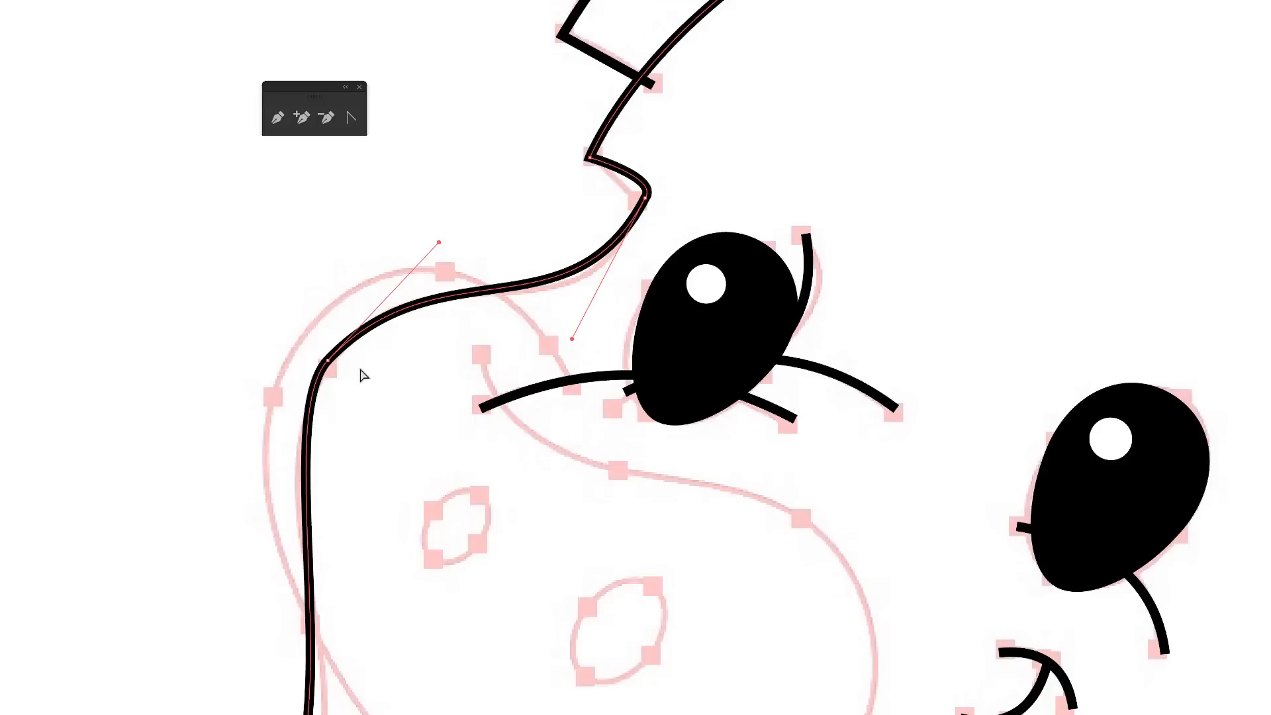
# Retract the brow notch anchor's upper handle so the short notch segment is straight with a sharp corner.
pyautogui.click(645, 198)
pyautogui.hotkey('shift', 'c')
pyautogui.click(660, 179)
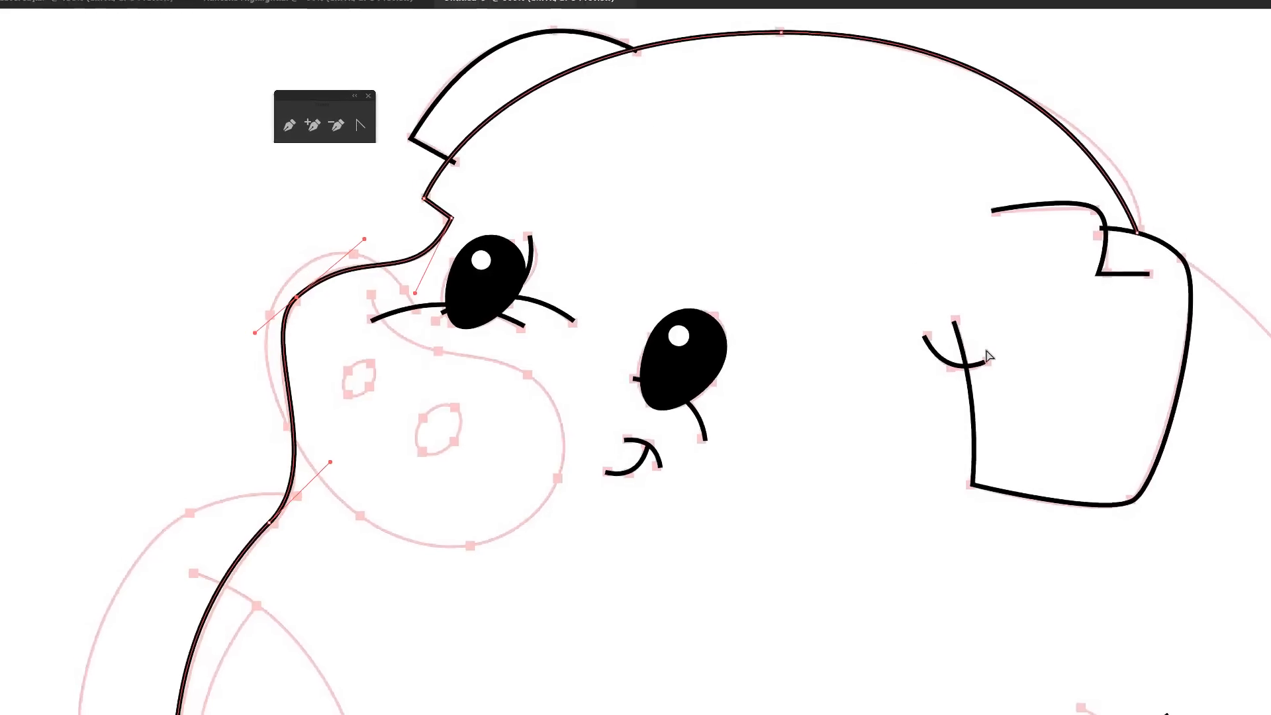
pyautogui.moveTo(726, 400); pyautogui.dragTo(761, 391)
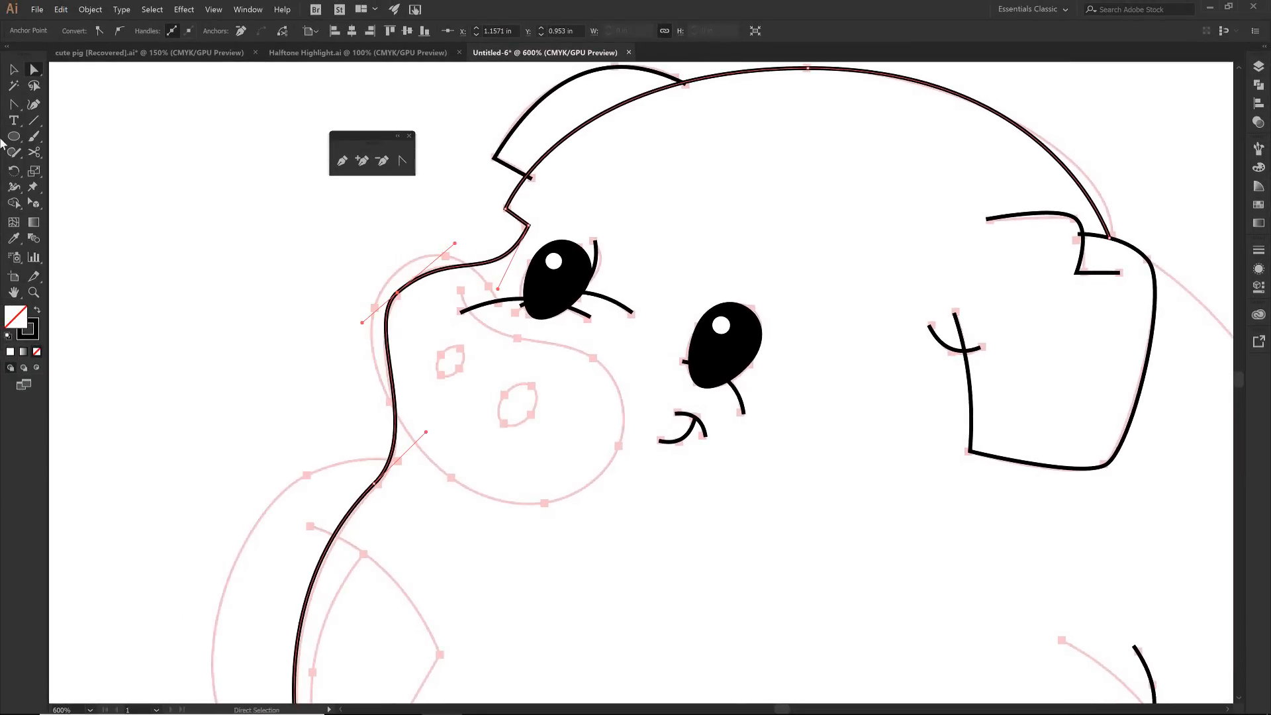
# Trace the snout outline freehand with the Pencil Tool, about 0.89 in wide and 0.87 in tall, and deselect it.
pyautogui.click(16, 154)
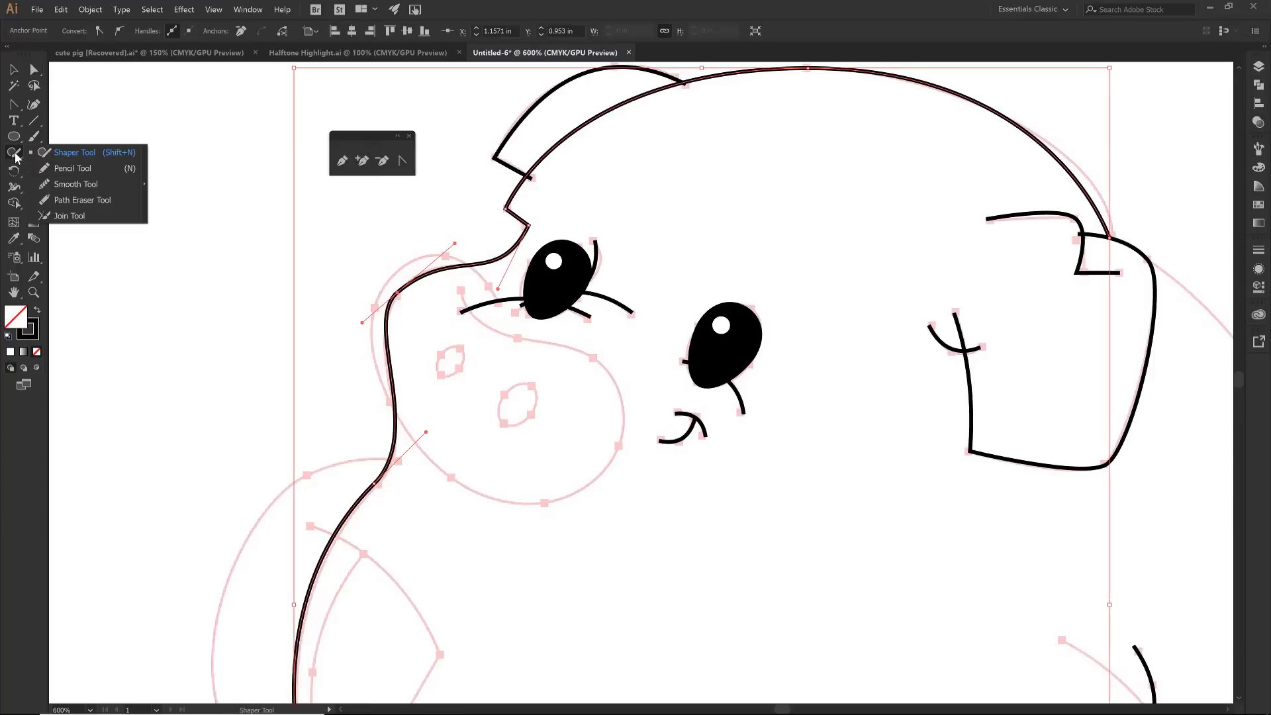
pyautogui.click(68, 167)
pyautogui.press('v')
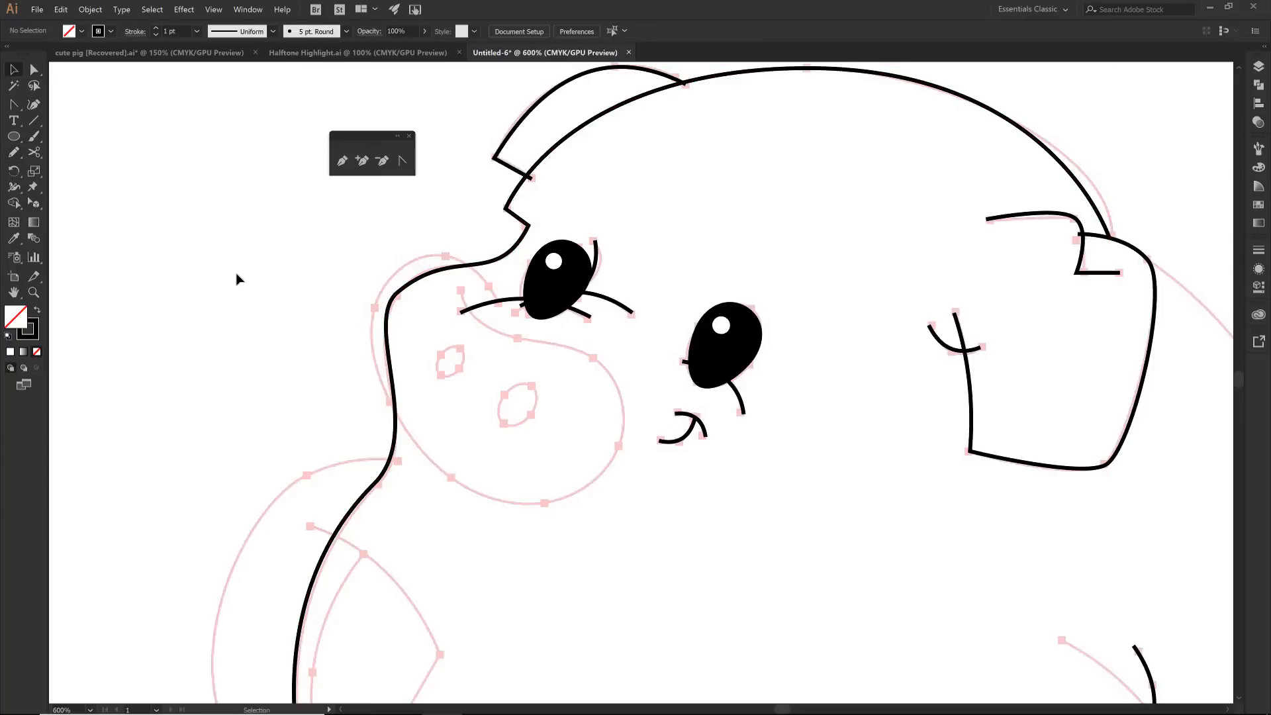
pyautogui.click(13, 152)
pyautogui.moveTo(503, 303)
pyautogui.mouseDown()
pyautogui.moveTo(442, 253)
pyautogui.moveTo(397, 272)
pyautogui.moveTo(375, 313)
pyautogui.moveTo(381, 366)
pyautogui.moveTo(443, 462)
pyautogui.moveTo(509, 498)
pyautogui.moveTo(578, 489)
pyautogui.moveTo(612, 453)
pyautogui.moveTo(619, 412)
pyautogui.mouseUp()
pyautogui.moveTo(608, 388)
pyautogui.mouseDown()
pyautogui.moveTo(585, 358)
pyautogui.moveTo(493, 330)
pyautogui.moveTo(461, 291)
pyautogui.mouseUp()
pyautogui.press('v')
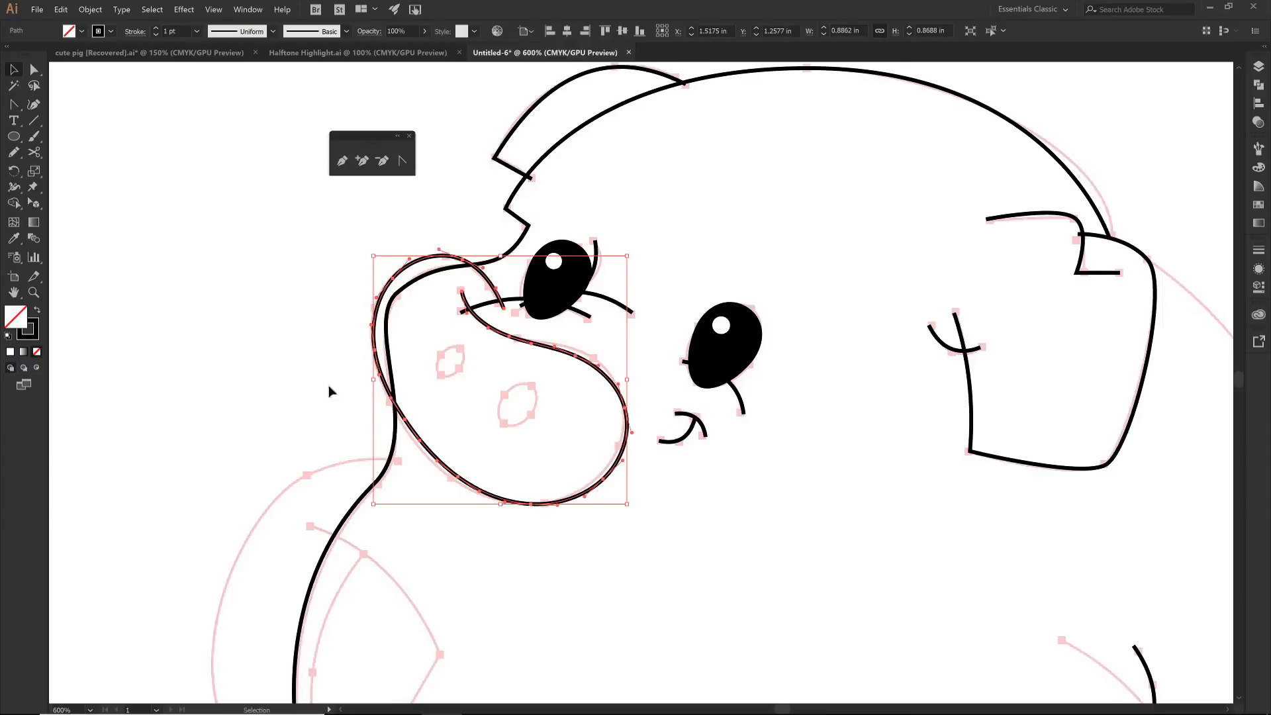
pyautogui.click(308, 378)
# Duplicate the near eye to the empty area below the mouth and ungroup the copy.
pyautogui.click(751, 344)
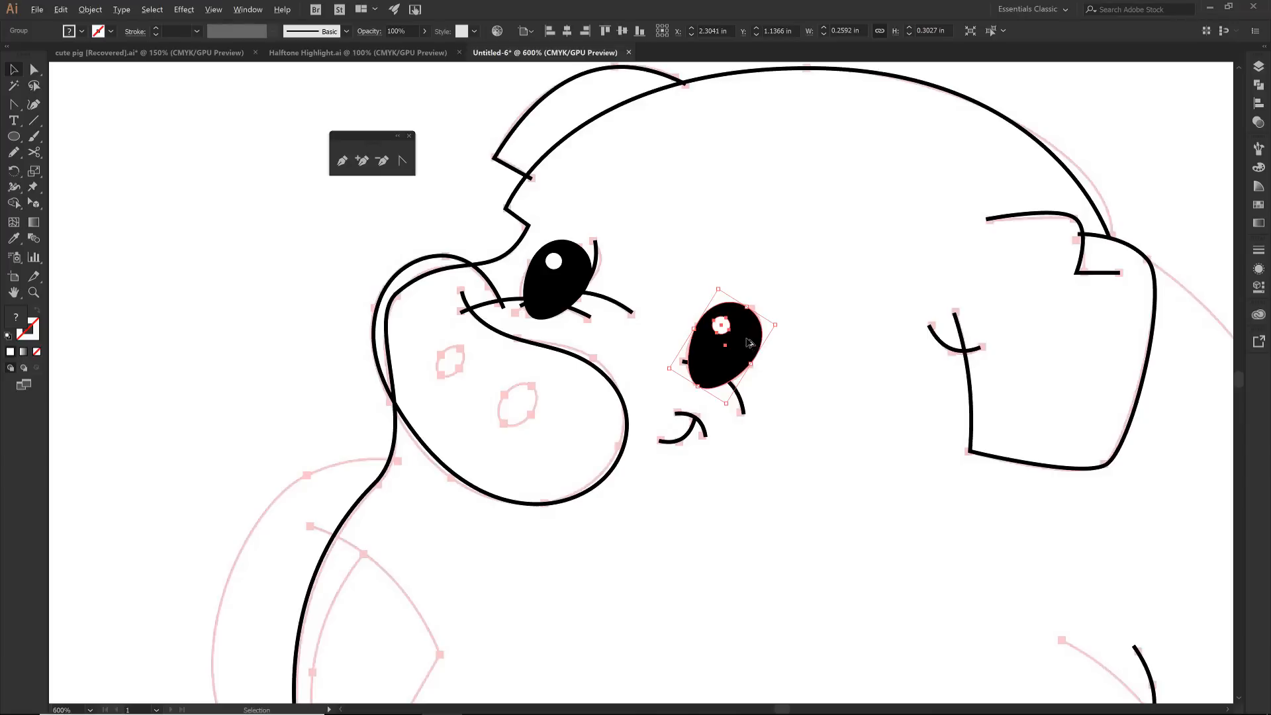
pyautogui.moveTo(749, 342); pyautogui.dragTo(714, 501)
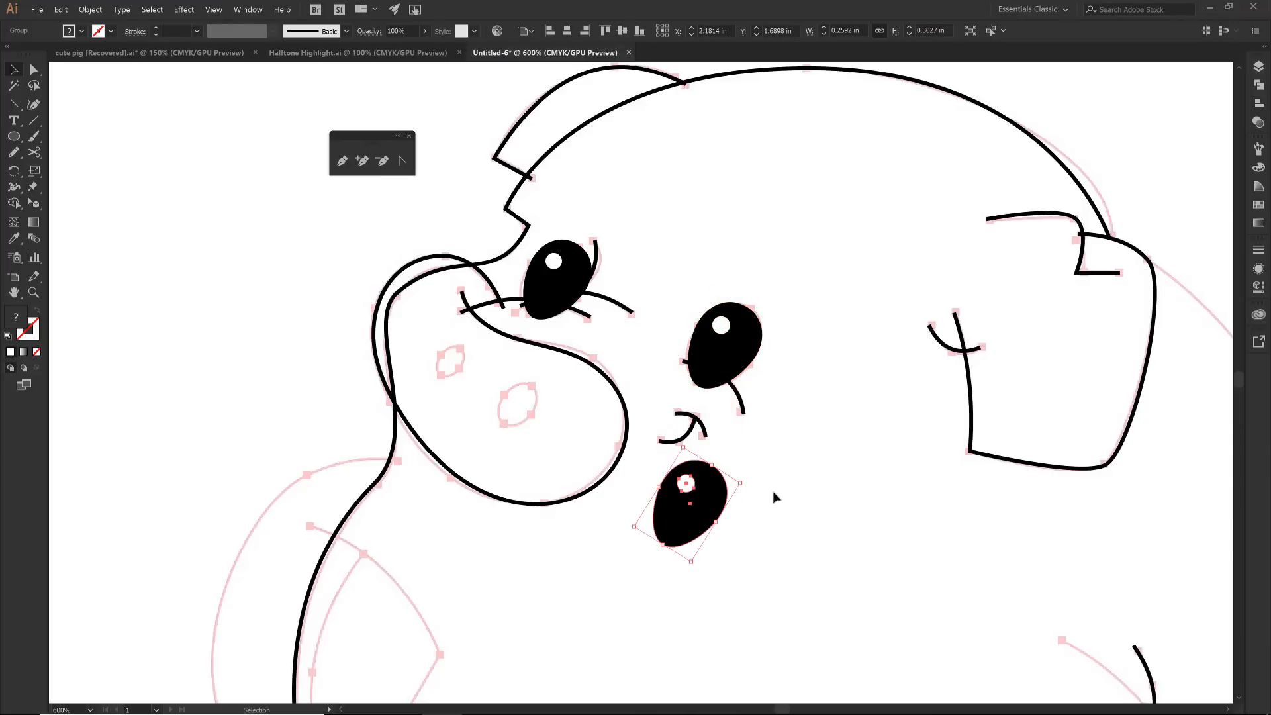
pyautogui.rightClick(709, 494)
pyautogui.click(697, 489)
pyautogui.rightClick(373, 276)
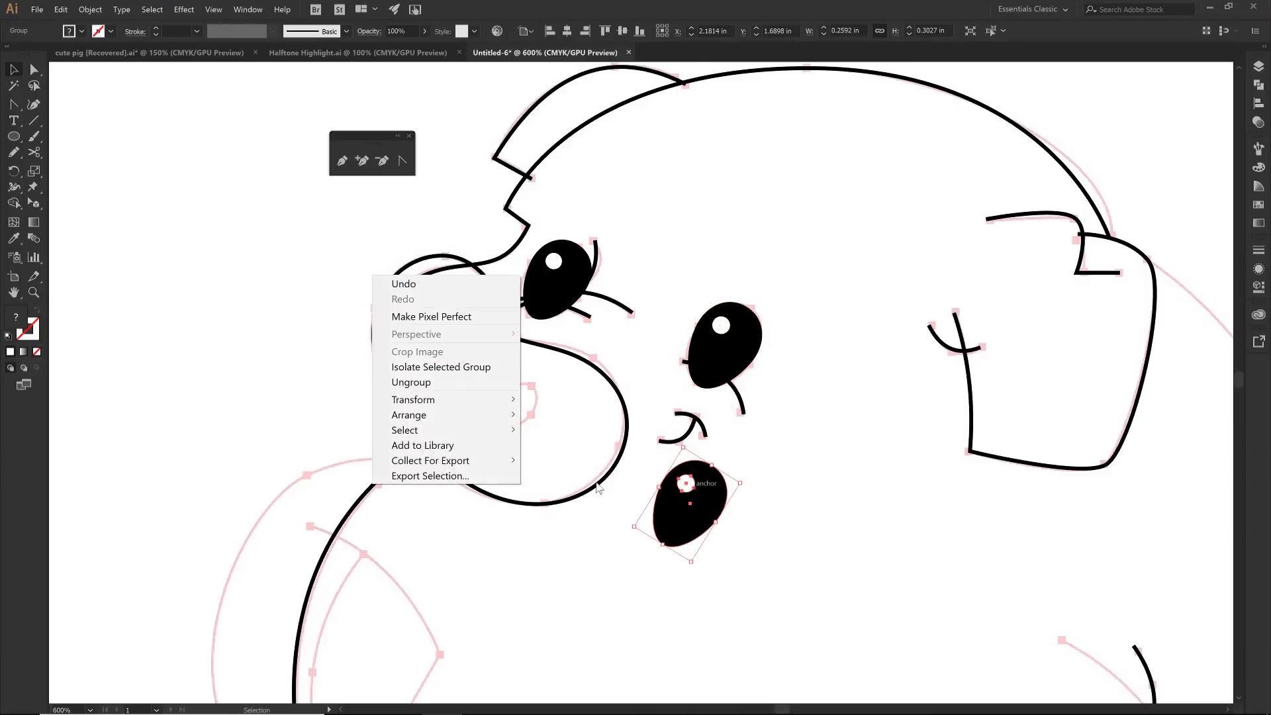
pyautogui.click(444, 387)
# Delete the white highlight from the copied eye.
pyautogui.click(617, 553)
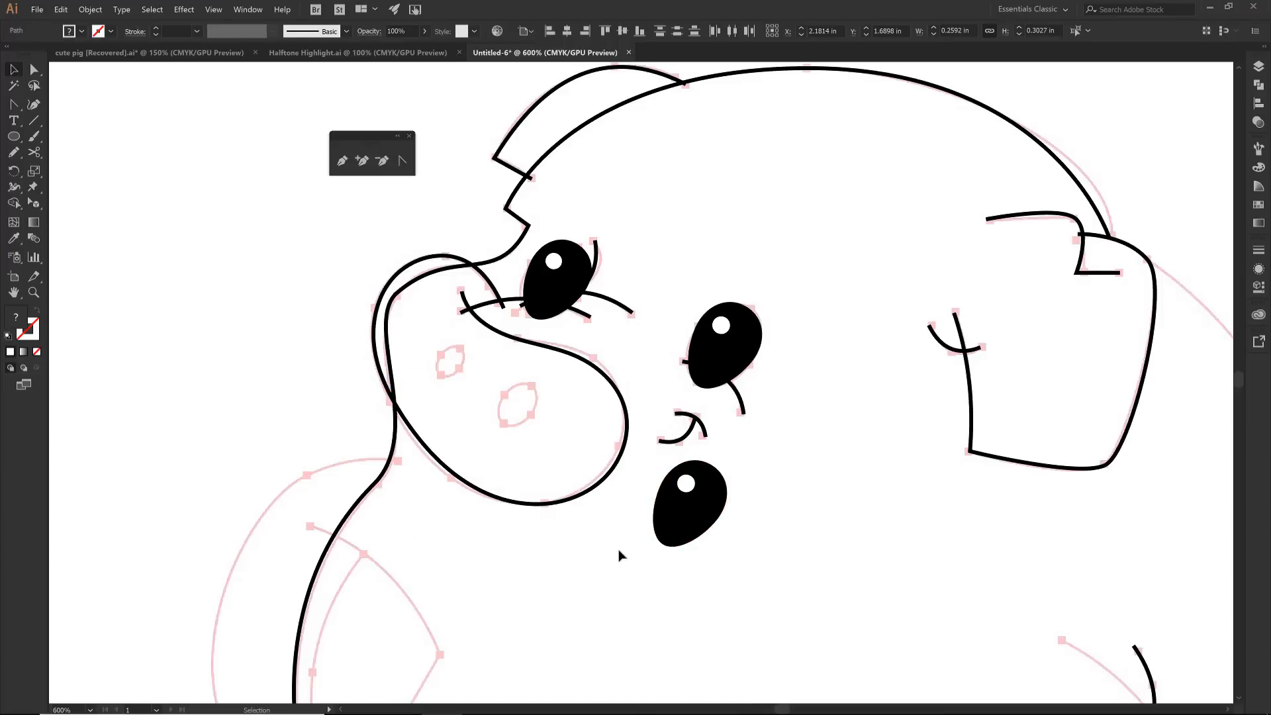
pyautogui.click(686, 483)
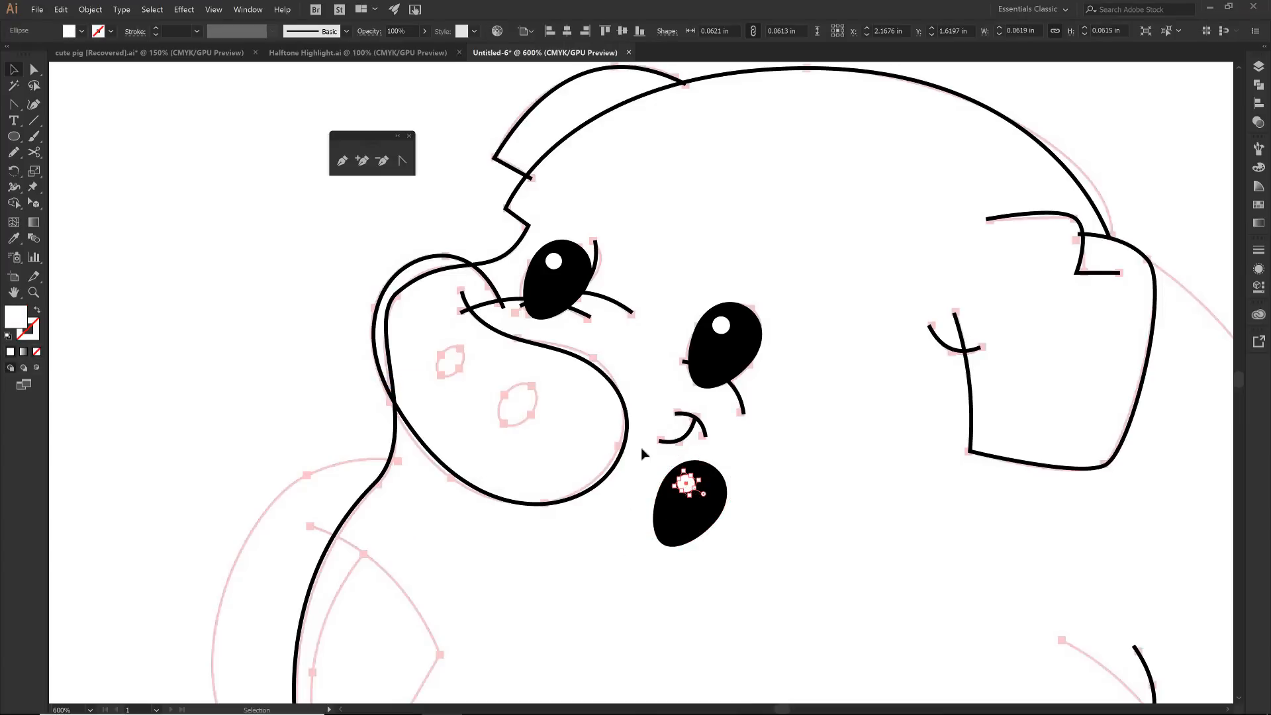
pyautogui.press('Delete')
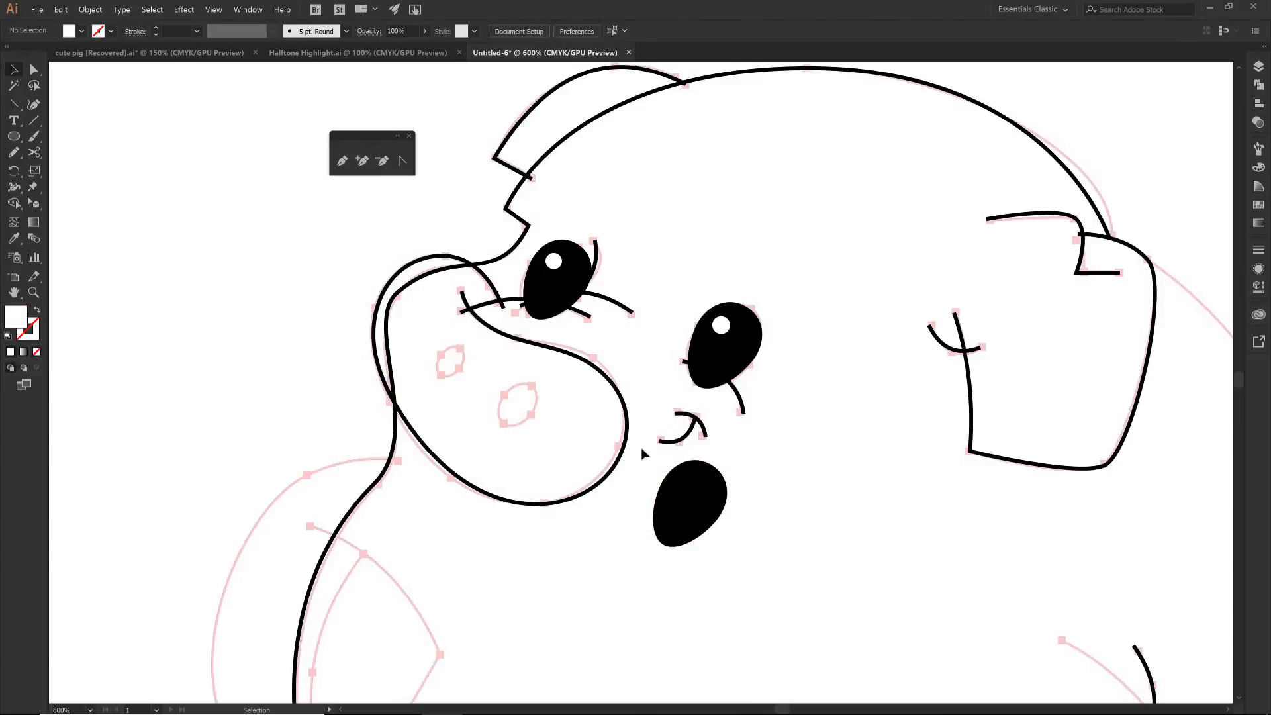
# Move the black oval onto the far nostril and scale it to about 0.10 by 0.11 in, keeping its black fill.
pyautogui.click(685, 501)
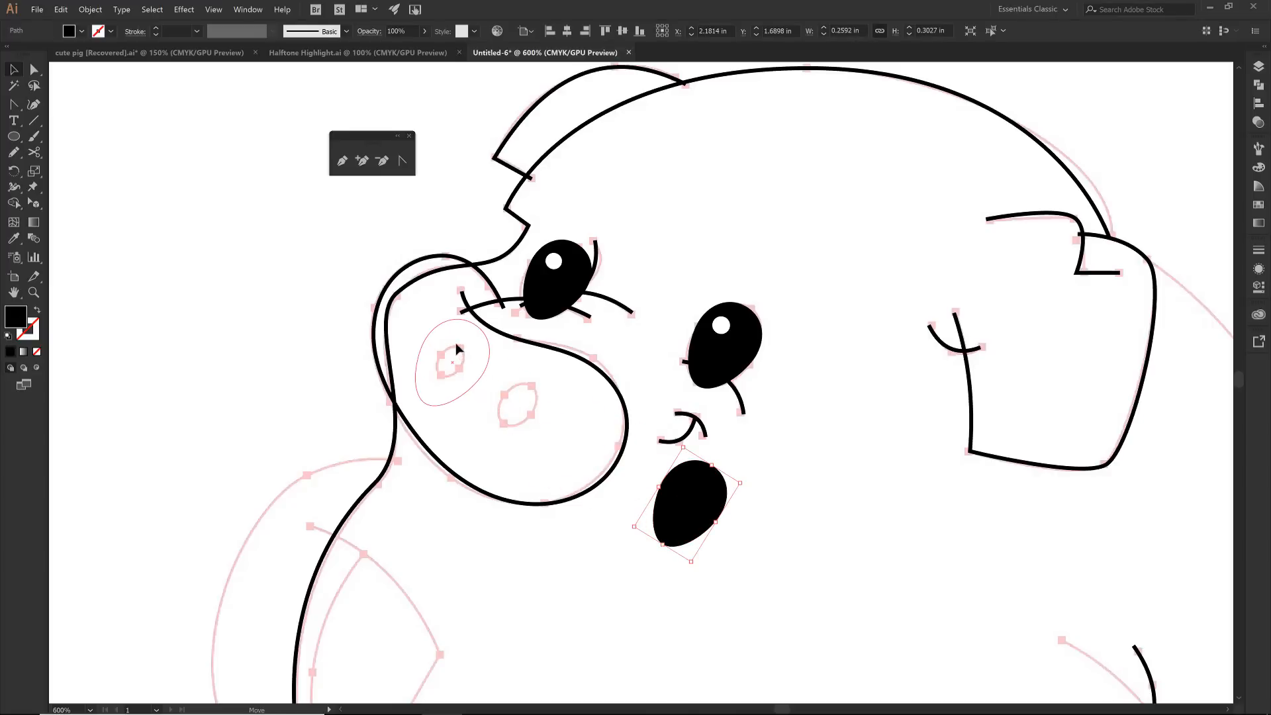
pyautogui.moveTo(458, 349); pyautogui.dragTo(457, 356)
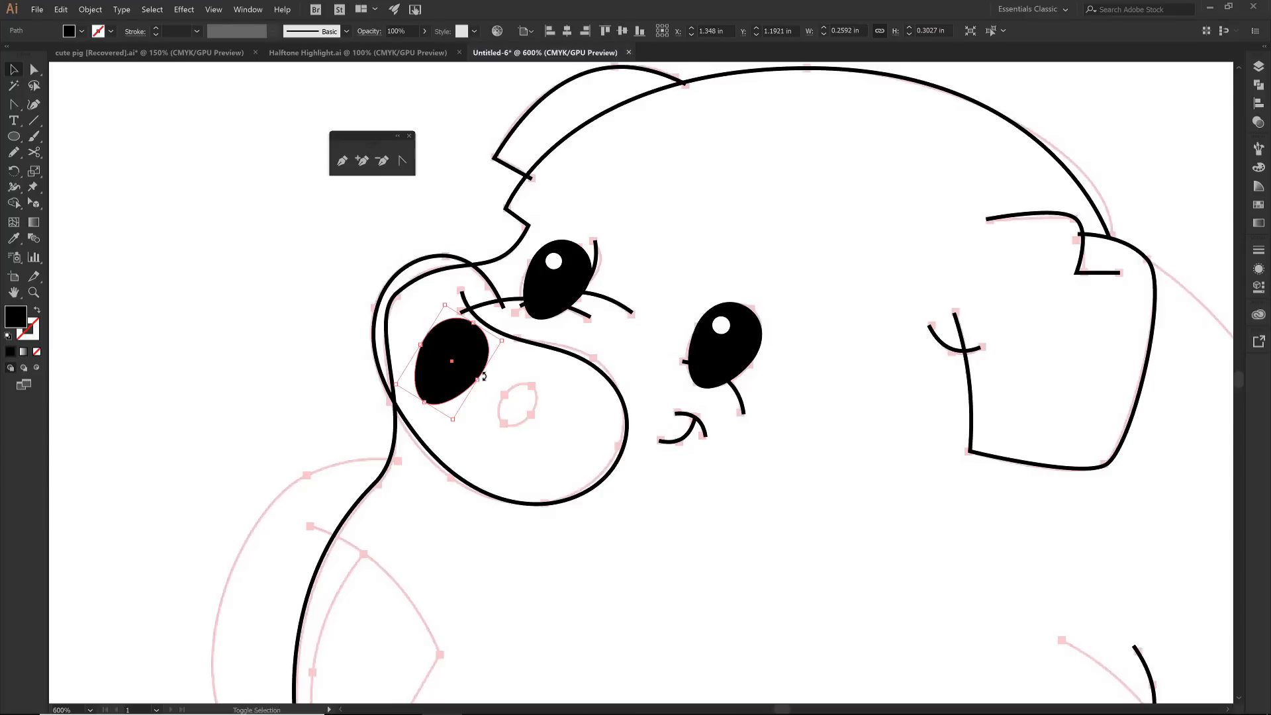
pyautogui.hotkey('shift', 'x')
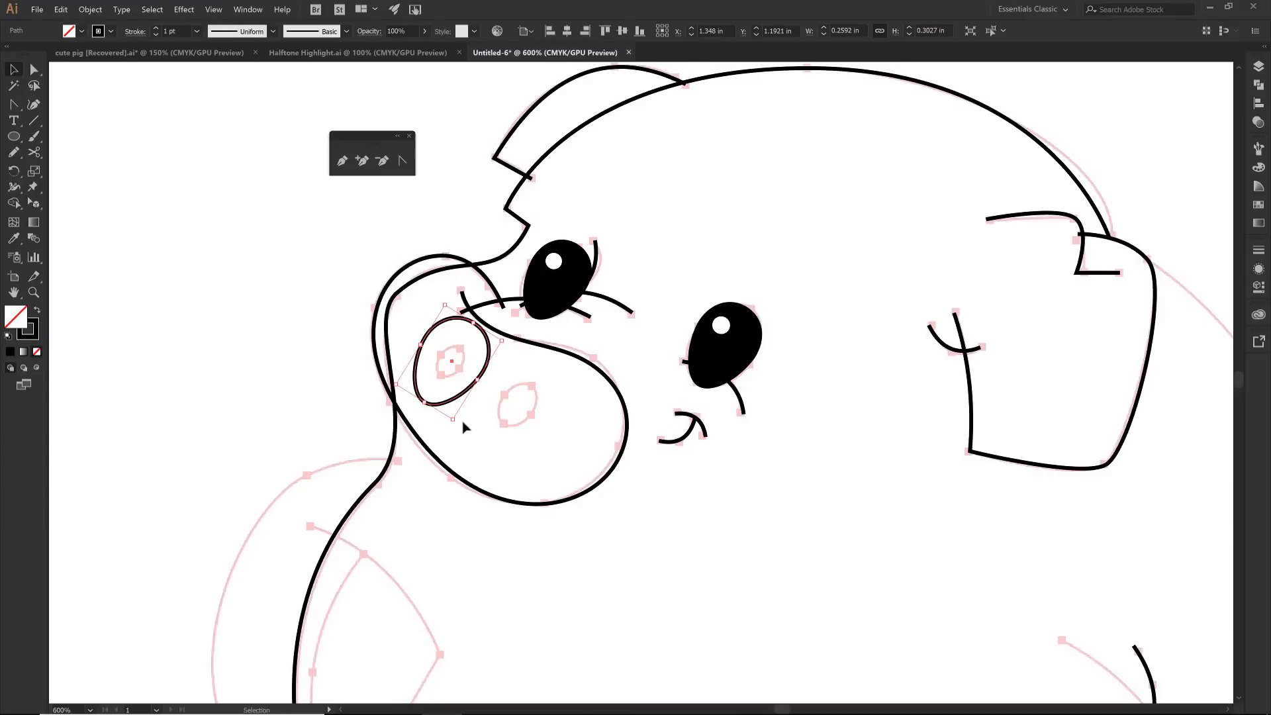
pyautogui.moveTo(458, 426); pyautogui.dragTo(436, 308)
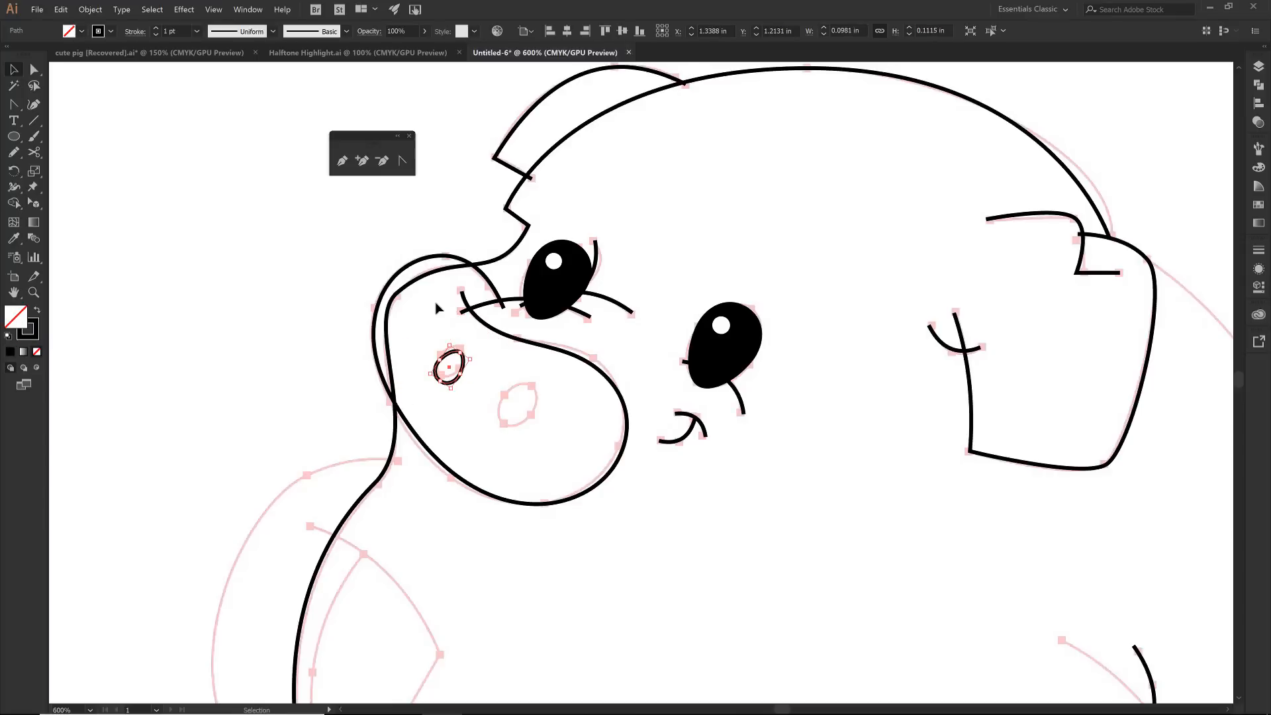
pyautogui.press('Up')
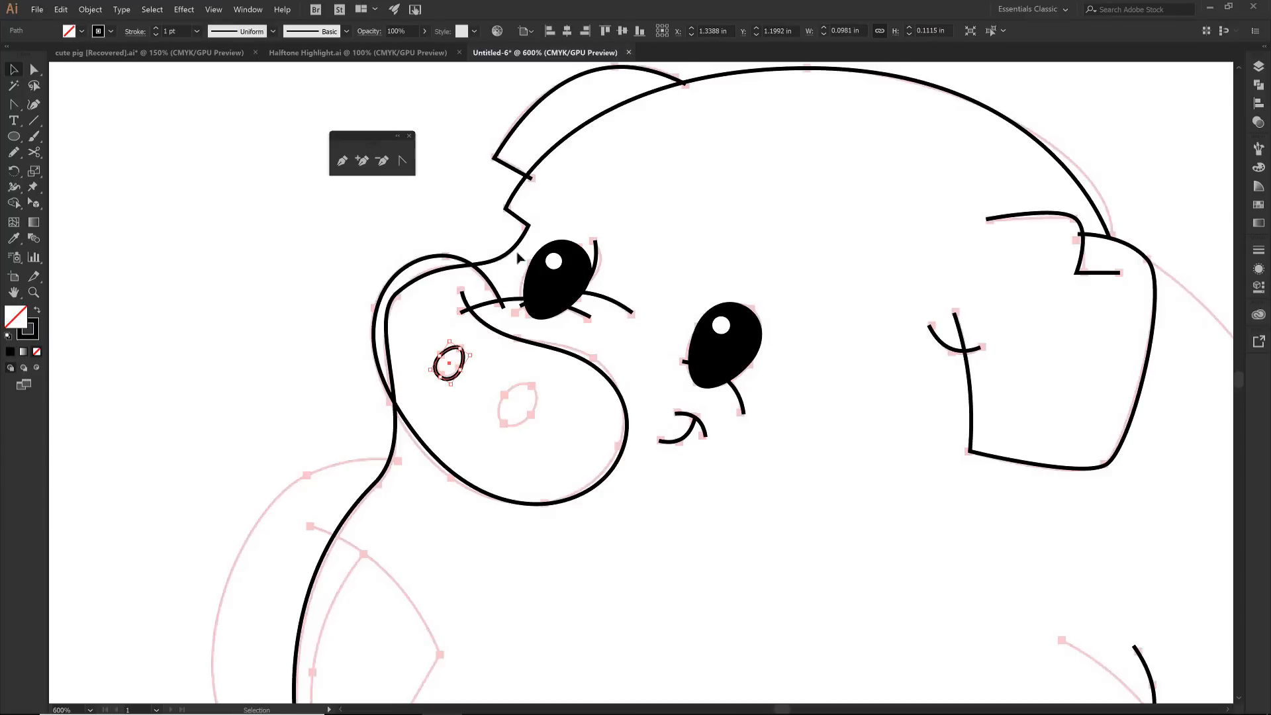
pyautogui.hotkey('shift', 'x')
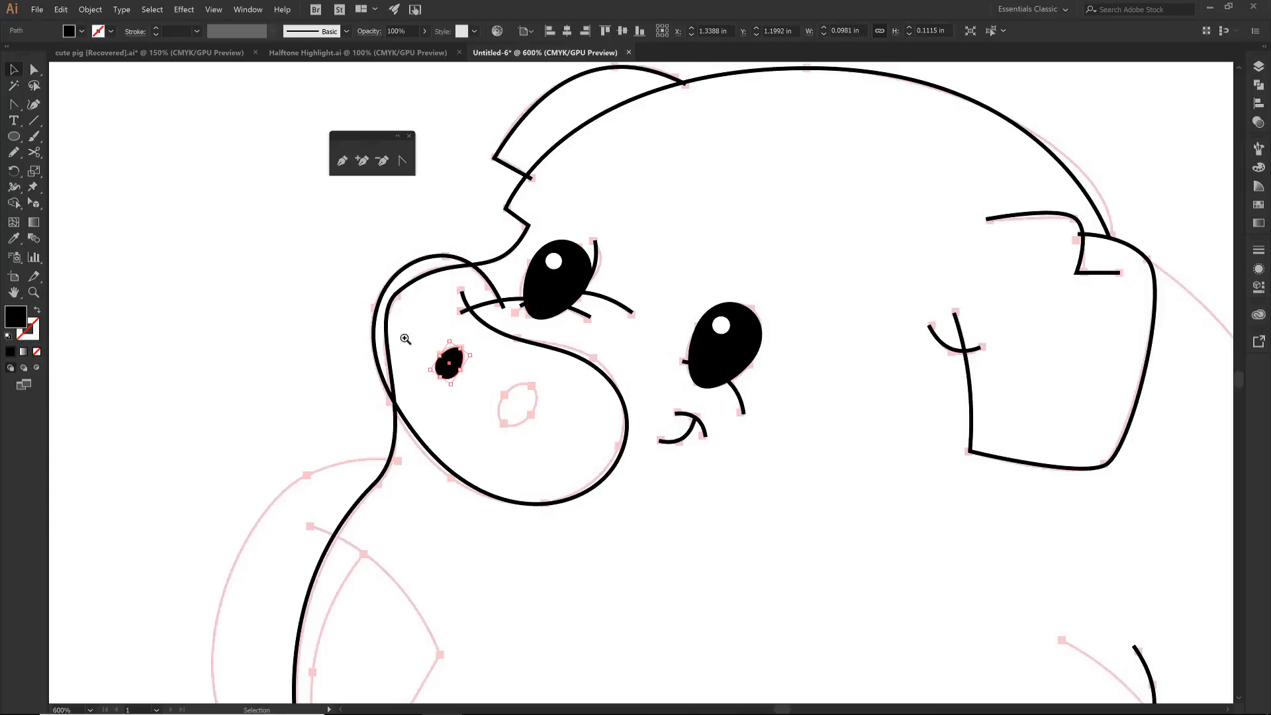
# Copy the finished nostril onto the near nostril mark and enlarge the copy to about 0.14 by 0.16 in.
pyautogui.press('z')
pyautogui.moveTo(311, 245); pyautogui.dragTo(698, 537)
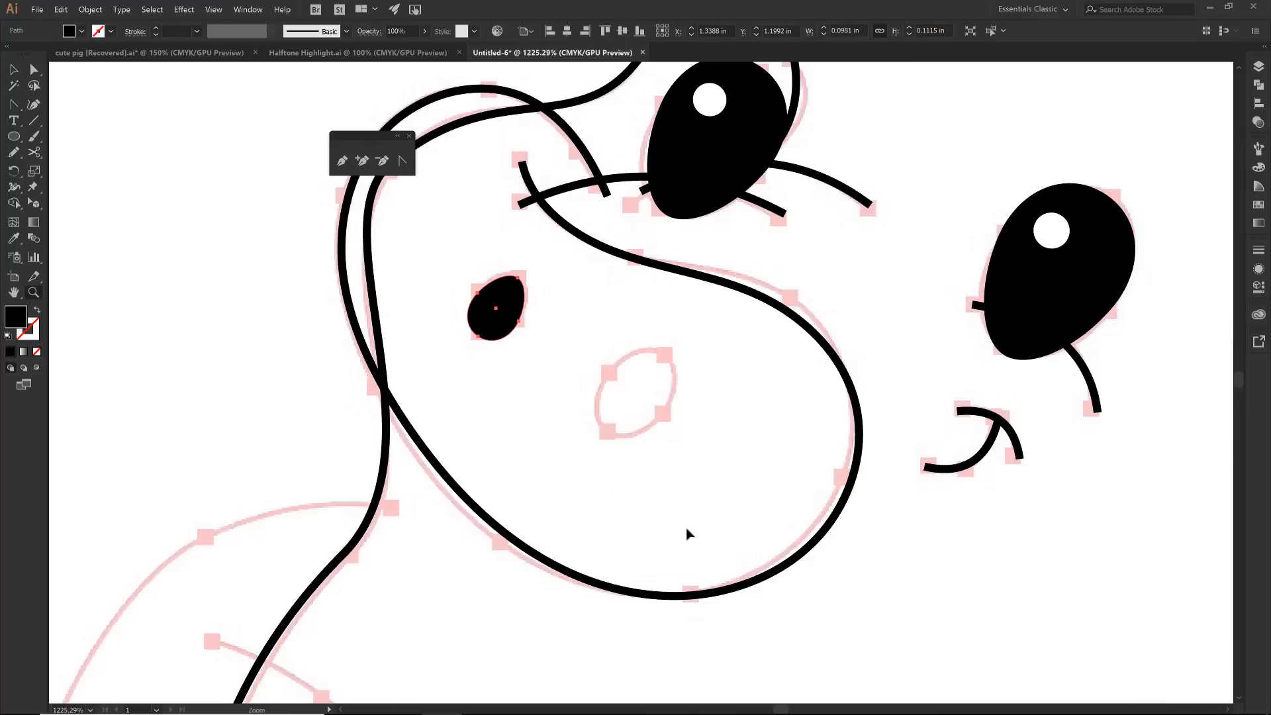
pyautogui.press('v')
pyautogui.moveTo(488, 321); pyautogui.dragTo(664, 388)
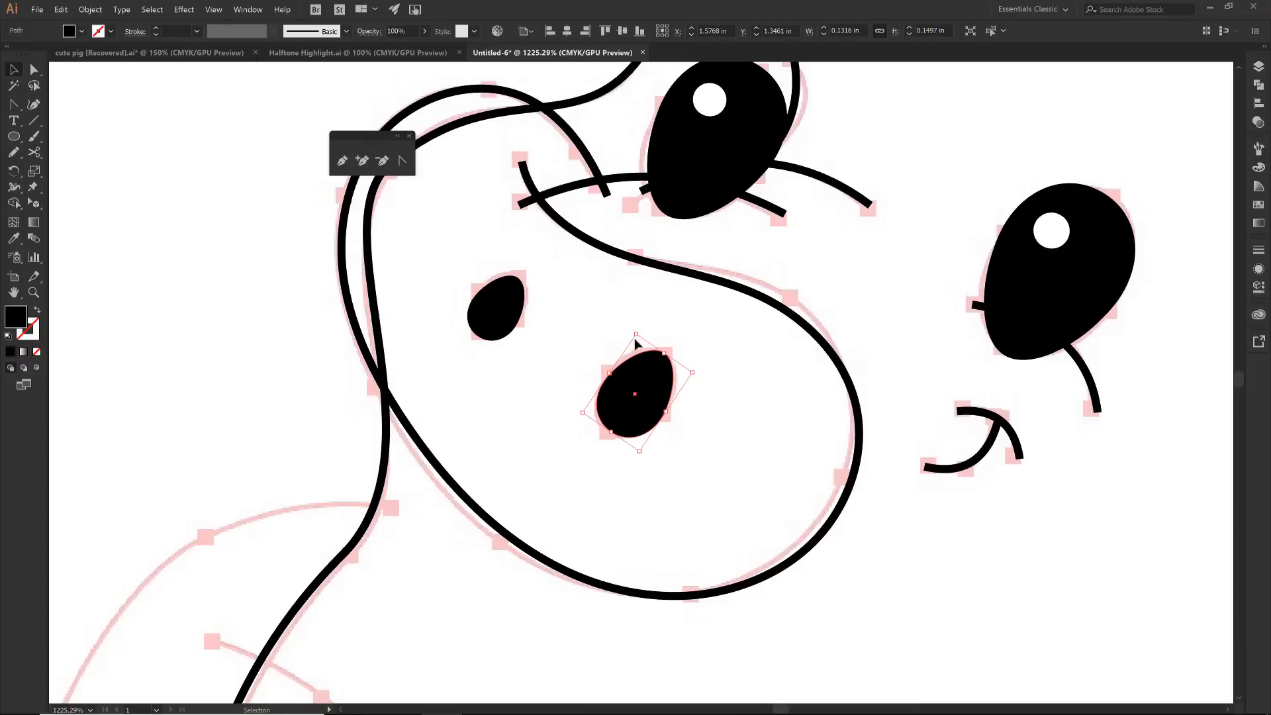
pyautogui.moveTo(634, 323); pyautogui.dragTo(632, 317)
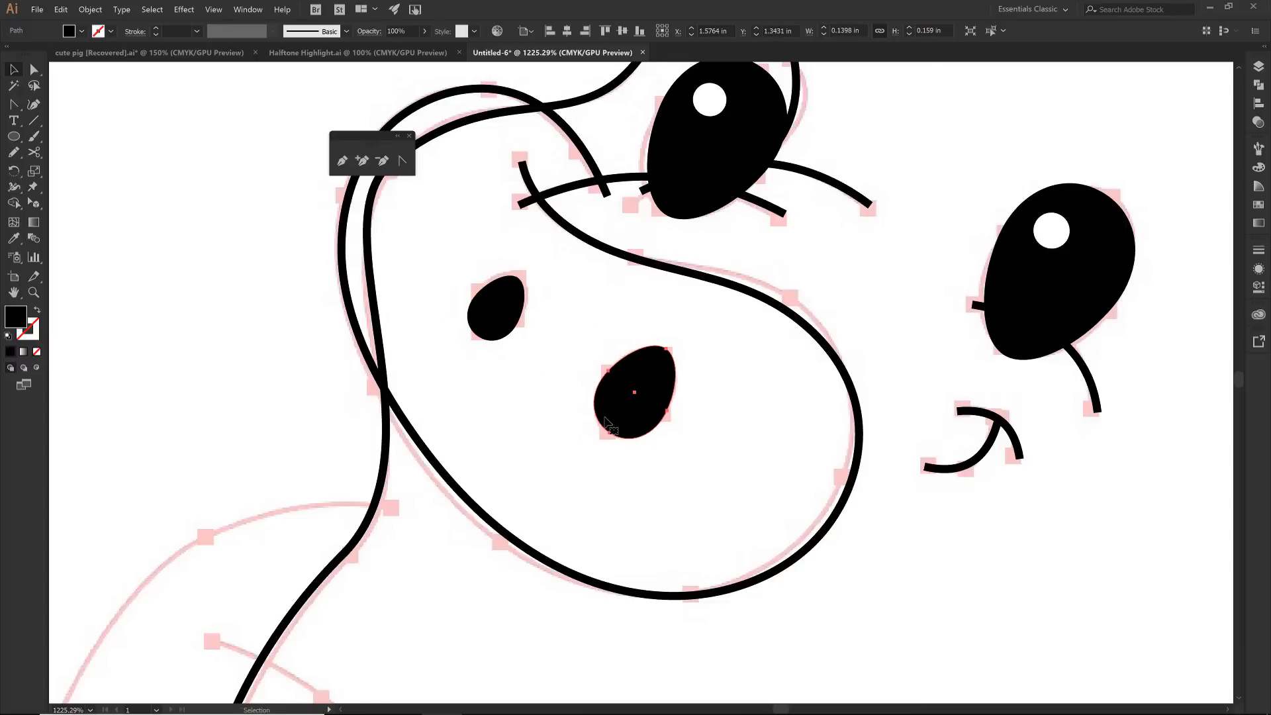
# Draw an open, straight-segment Pen path around the far arm's template anchors, including the hoof notch, with a black stroke and no fill.
pyautogui.hotkey('ctrl', '-')
pyautogui.hotkey('ctrl', '-')
pyautogui.hotkey('ctrl', '-')
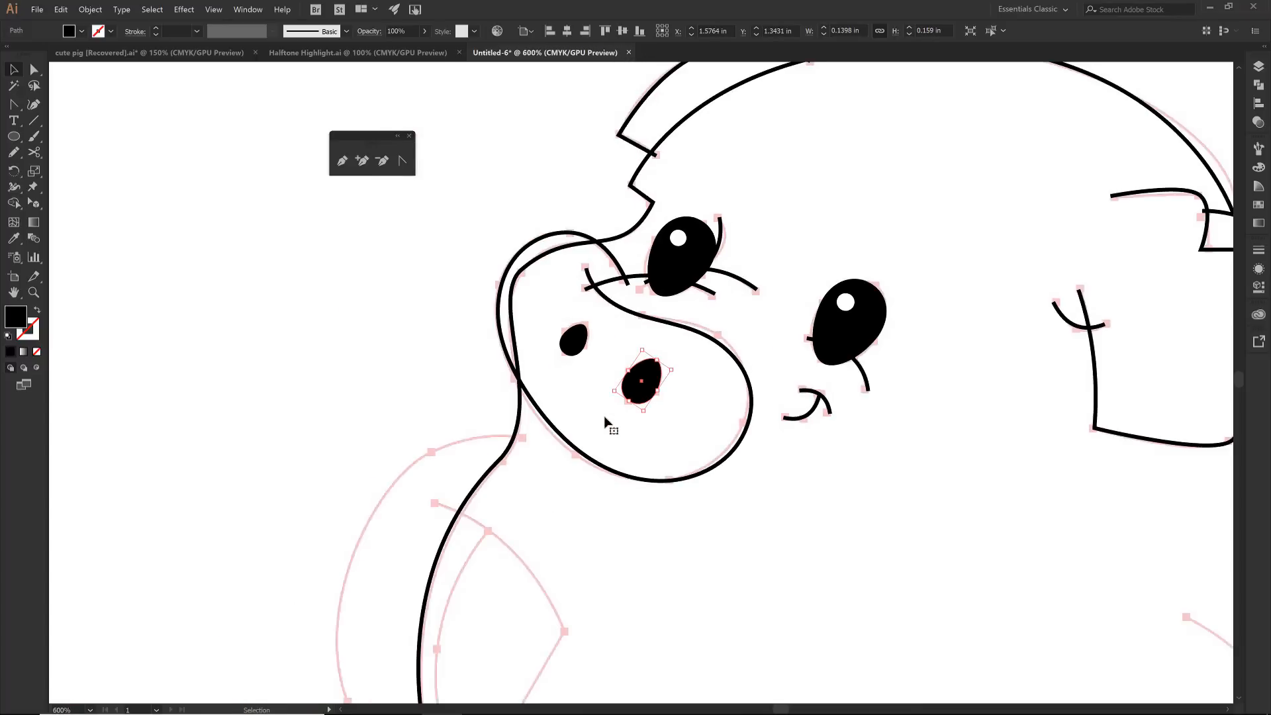
pyautogui.scroll(-3, 547, 319)
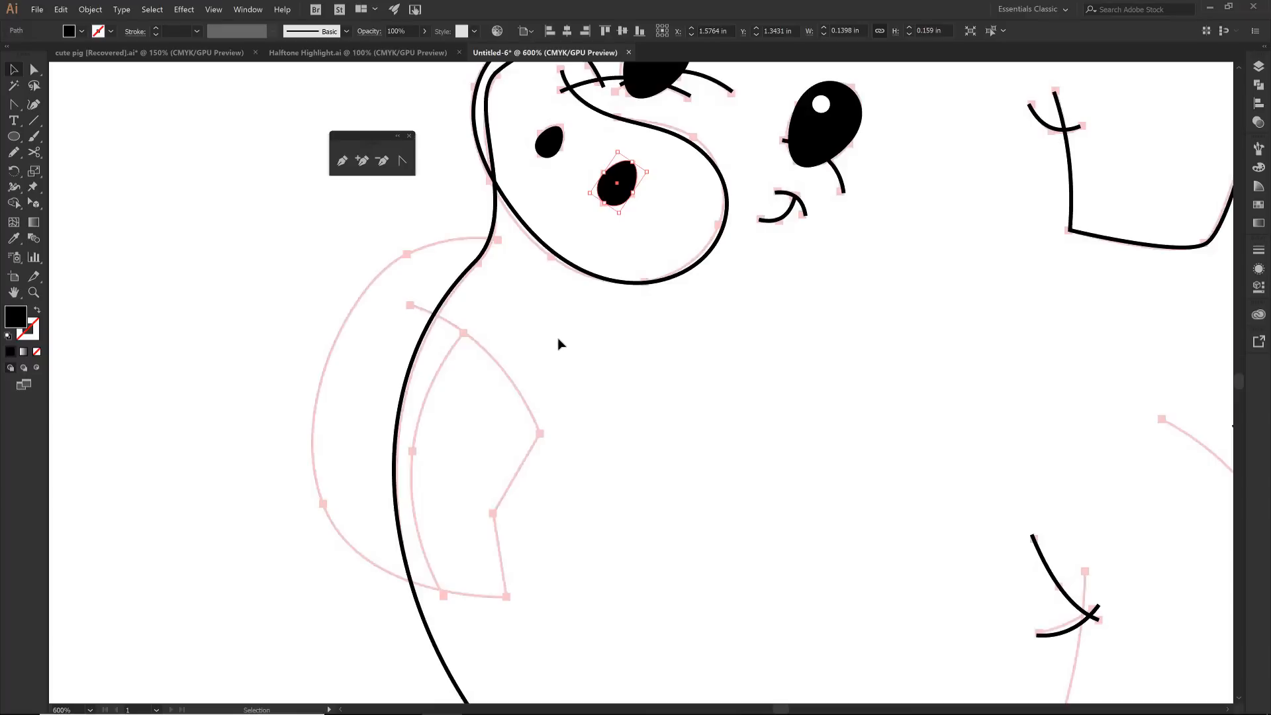
pyautogui.click(557, 338)
pyautogui.press('p')
pyautogui.click(498, 240)
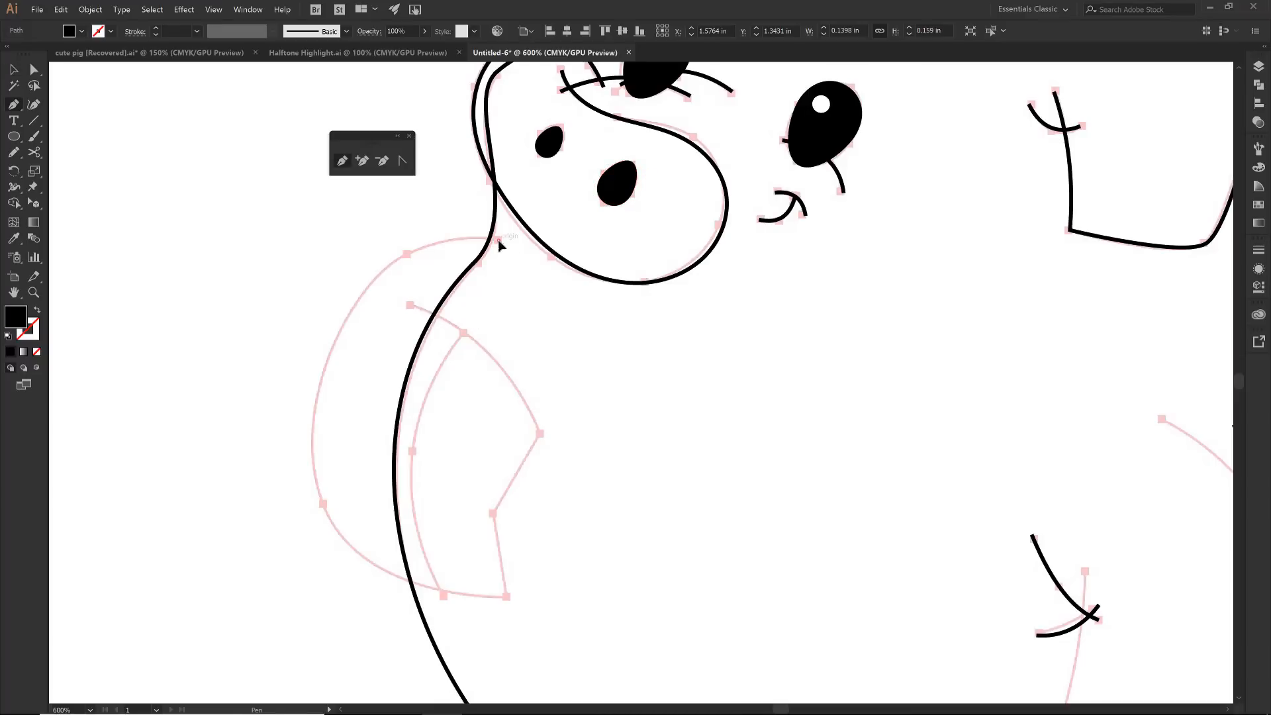
pyautogui.click(407, 254)
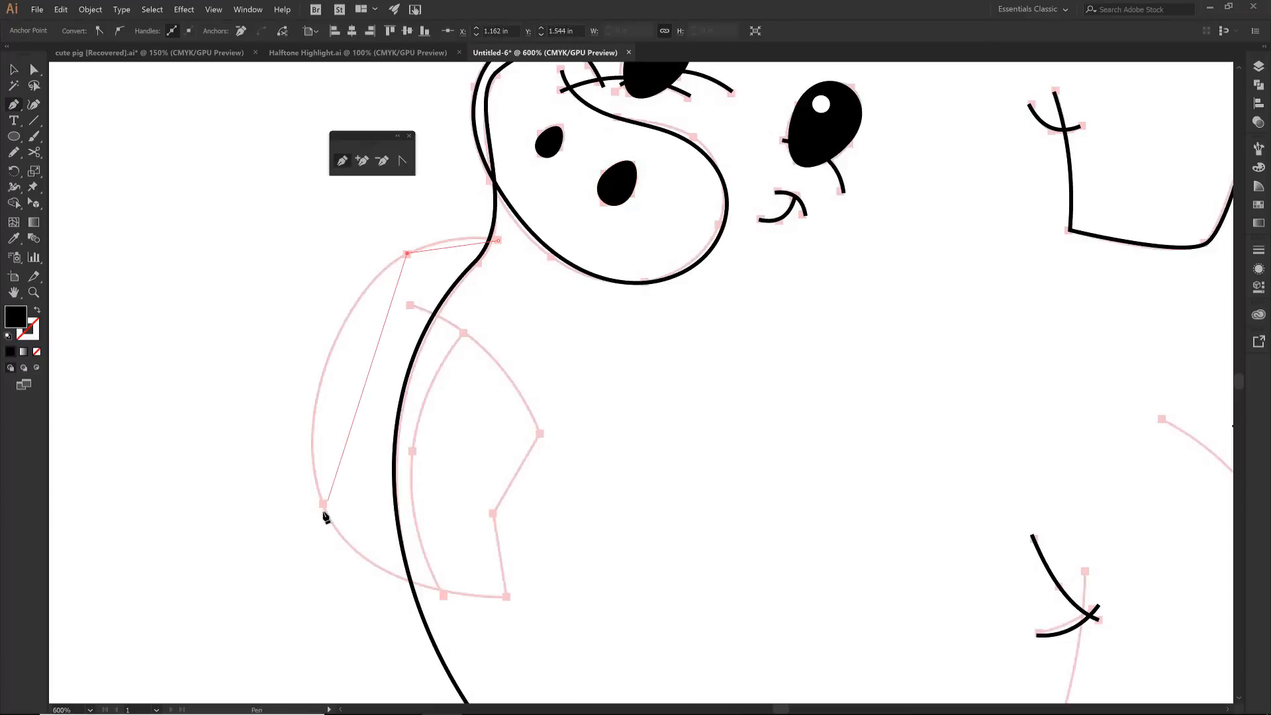
pyautogui.click(323, 504)
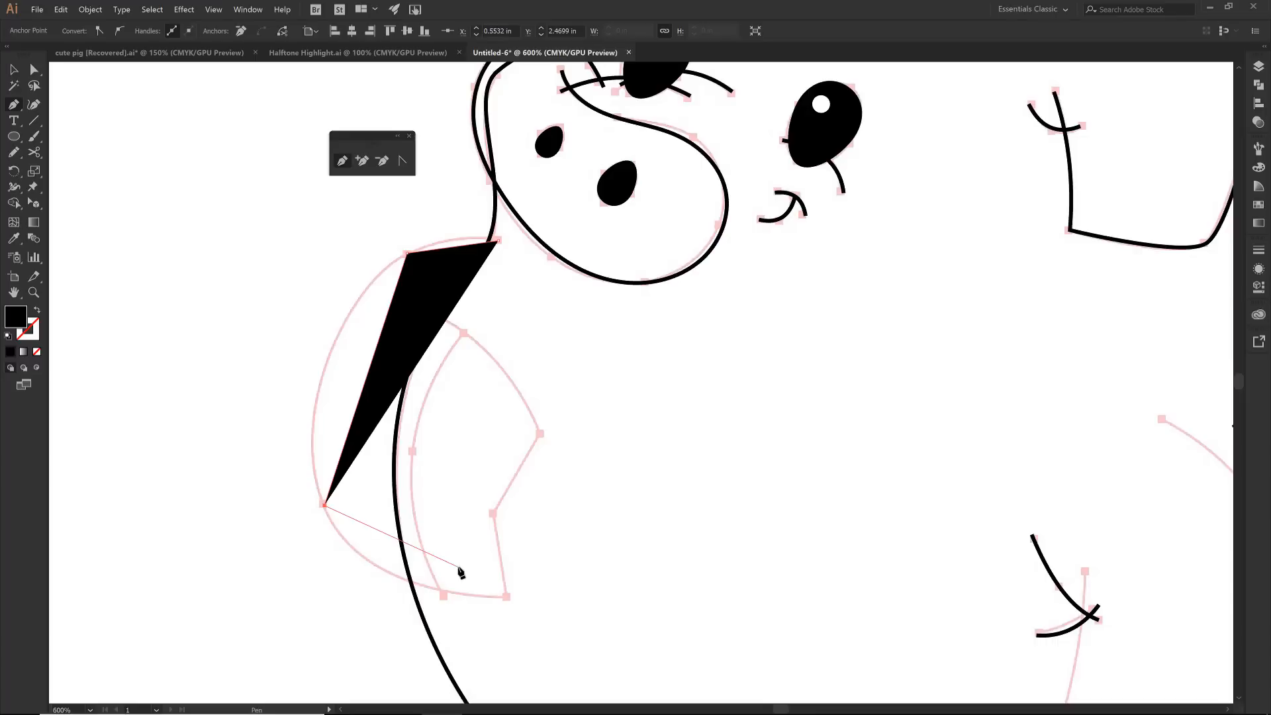
pyautogui.click(507, 596)
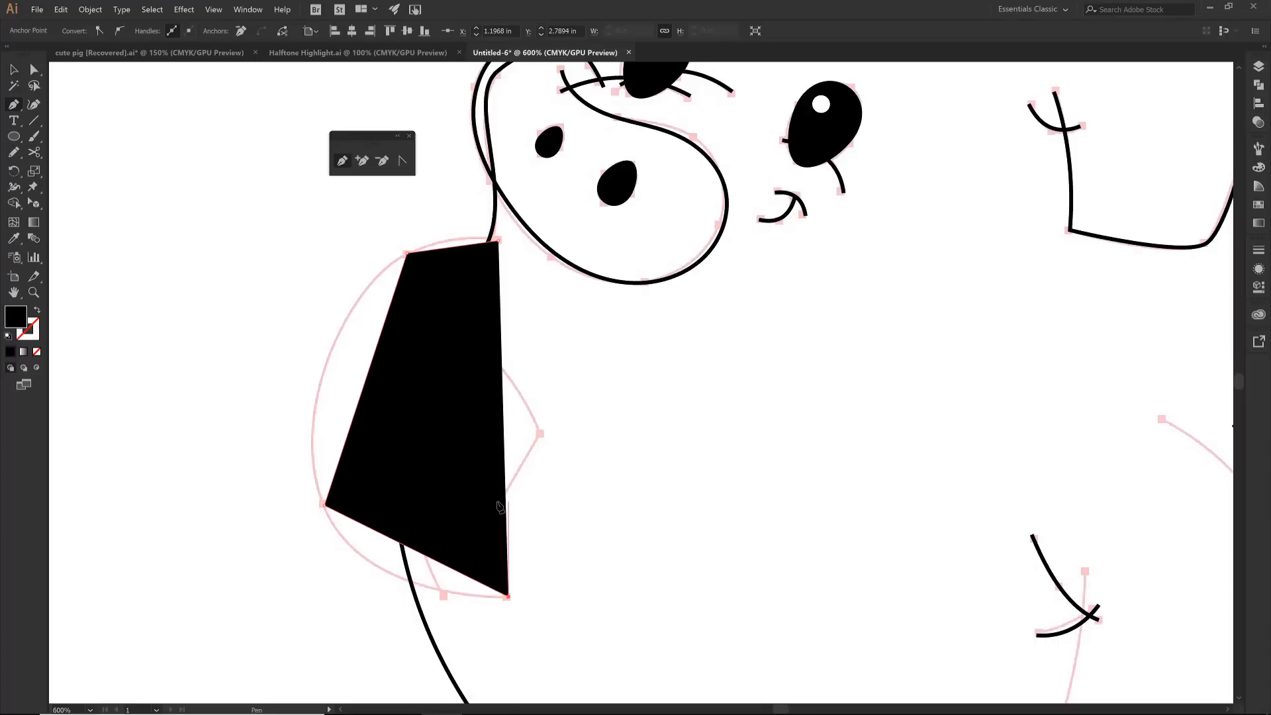
pyautogui.hotkey('shift', 'x')
pyautogui.click(493, 513)
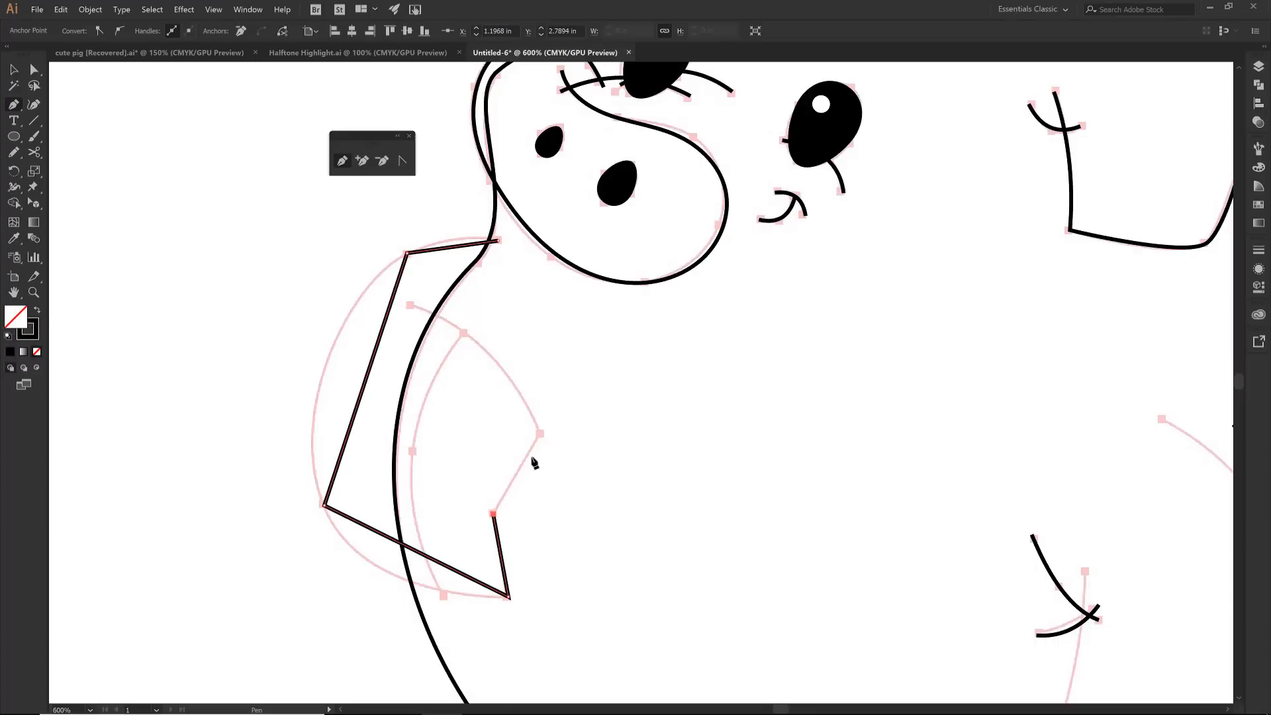
pyautogui.click(541, 431)
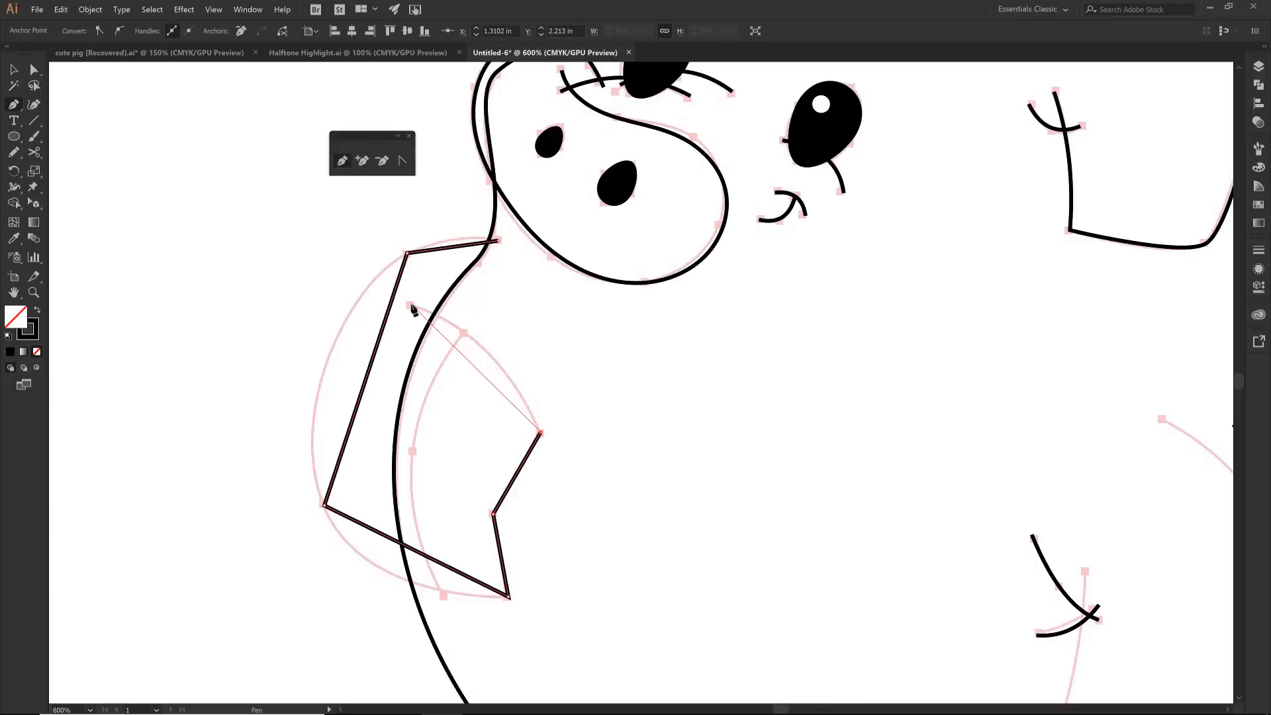
pyautogui.click(411, 304)
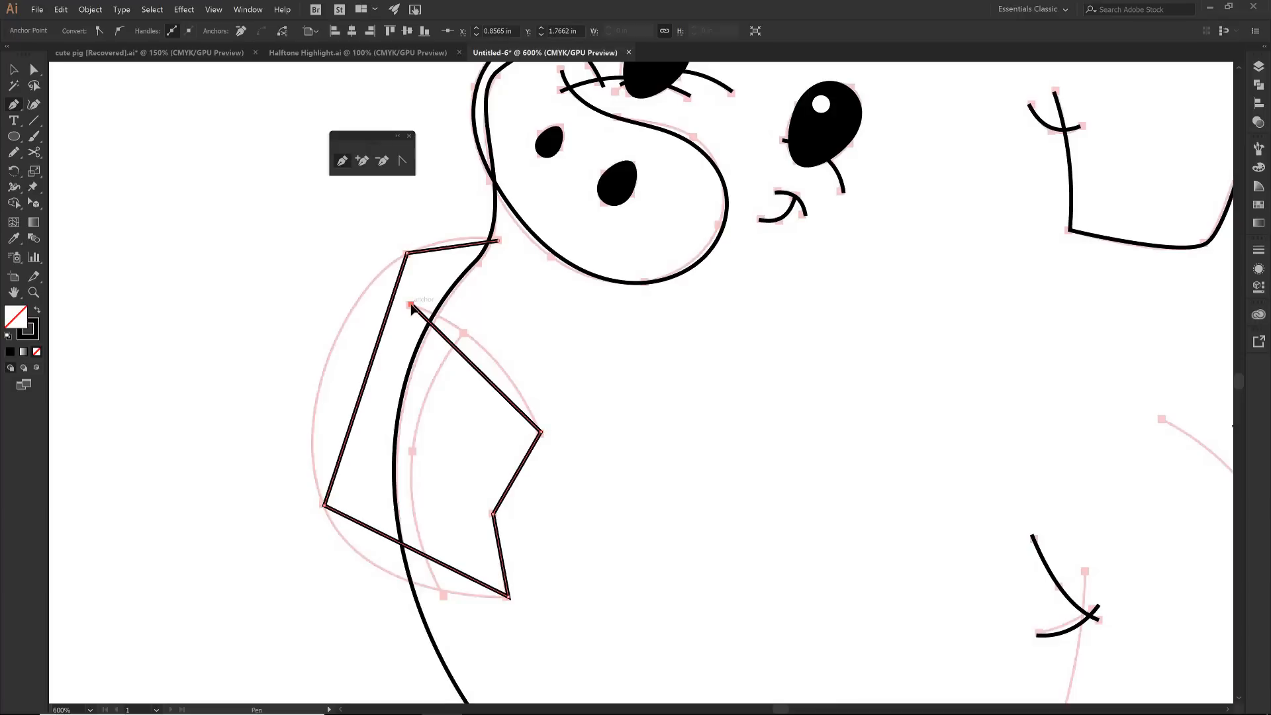
# Curve the far arm's outer edge and its upper inner edge along the template with the Anchor Point tool.
pyautogui.hotkey('shift', 'c')
pyautogui.moveTo(407, 253); pyautogui.dragTo(365, 274)
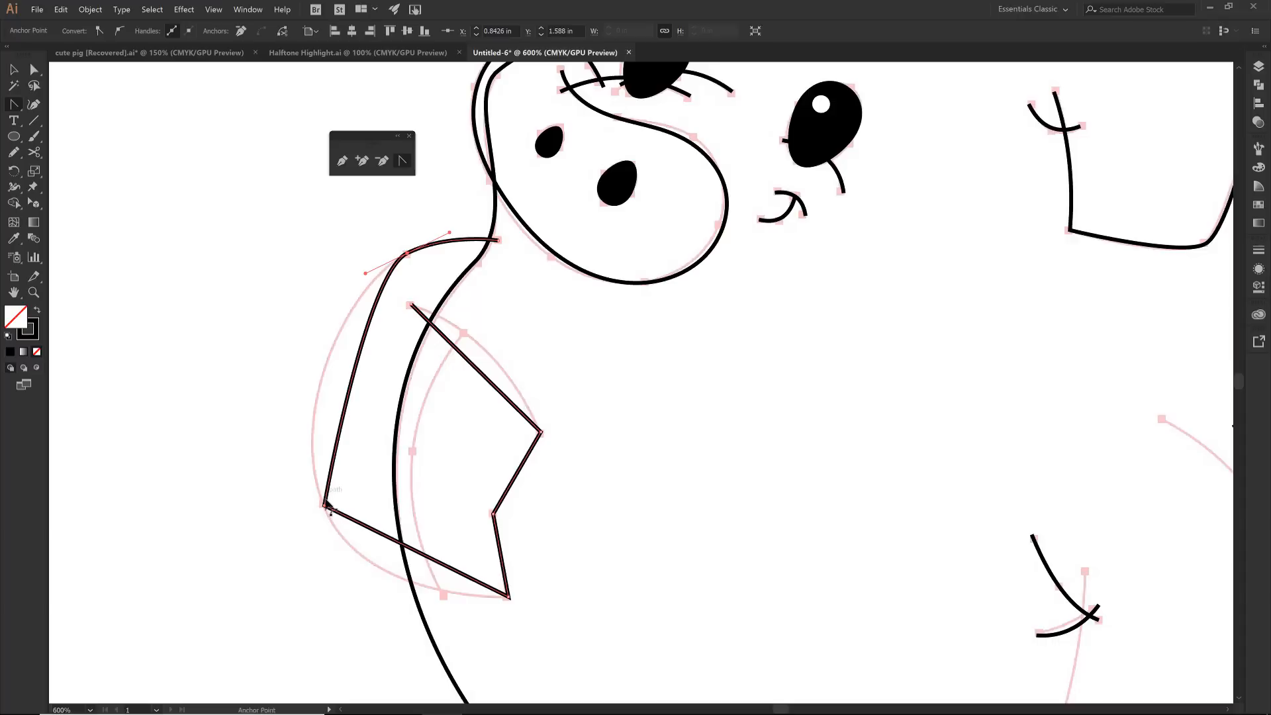
pyautogui.moveTo(325, 506); pyautogui.dragTo(370, 602)
pyautogui.moveTo(480, 374); pyautogui.dragTo(496, 364)
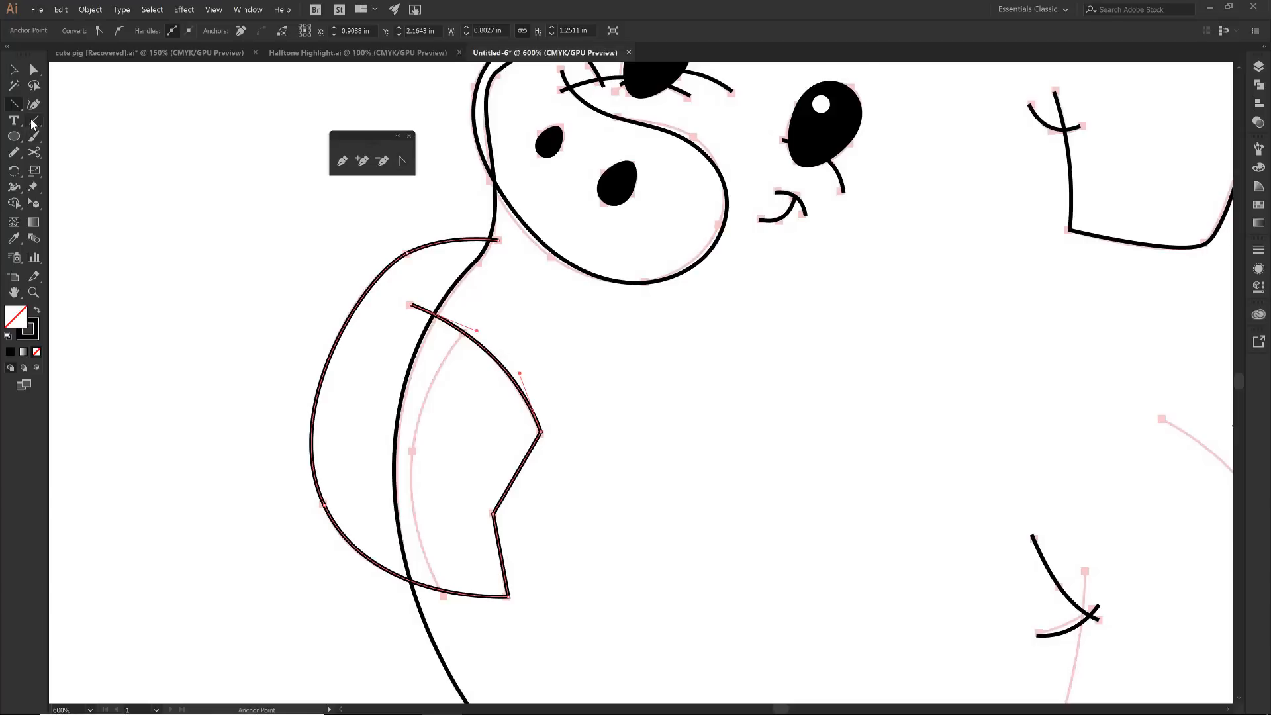
# Draw a line about 0.90 in tall between the far arm's inner crease anchors and bend it outward along the template curve.
pyautogui.press('\\')
pyautogui.moveTo(464, 333); pyautogui.dragTo(443, 589)
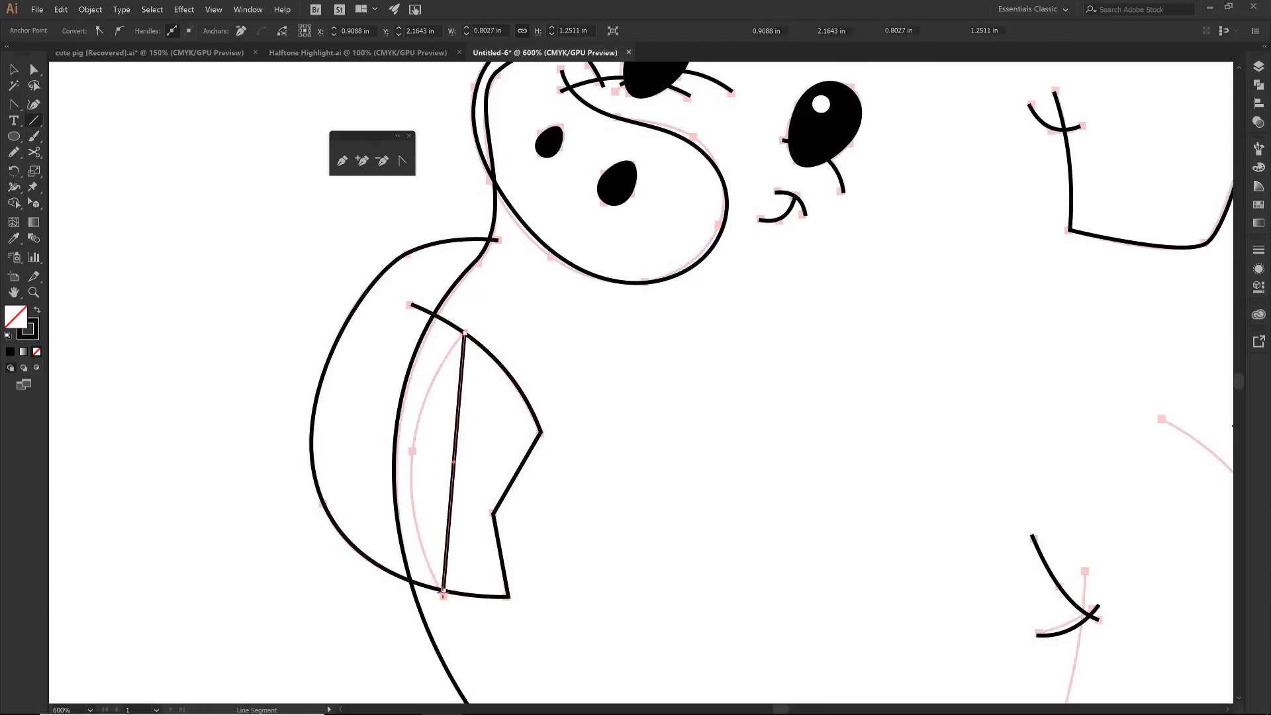
pyautogui.hotkey('shift', 'c')
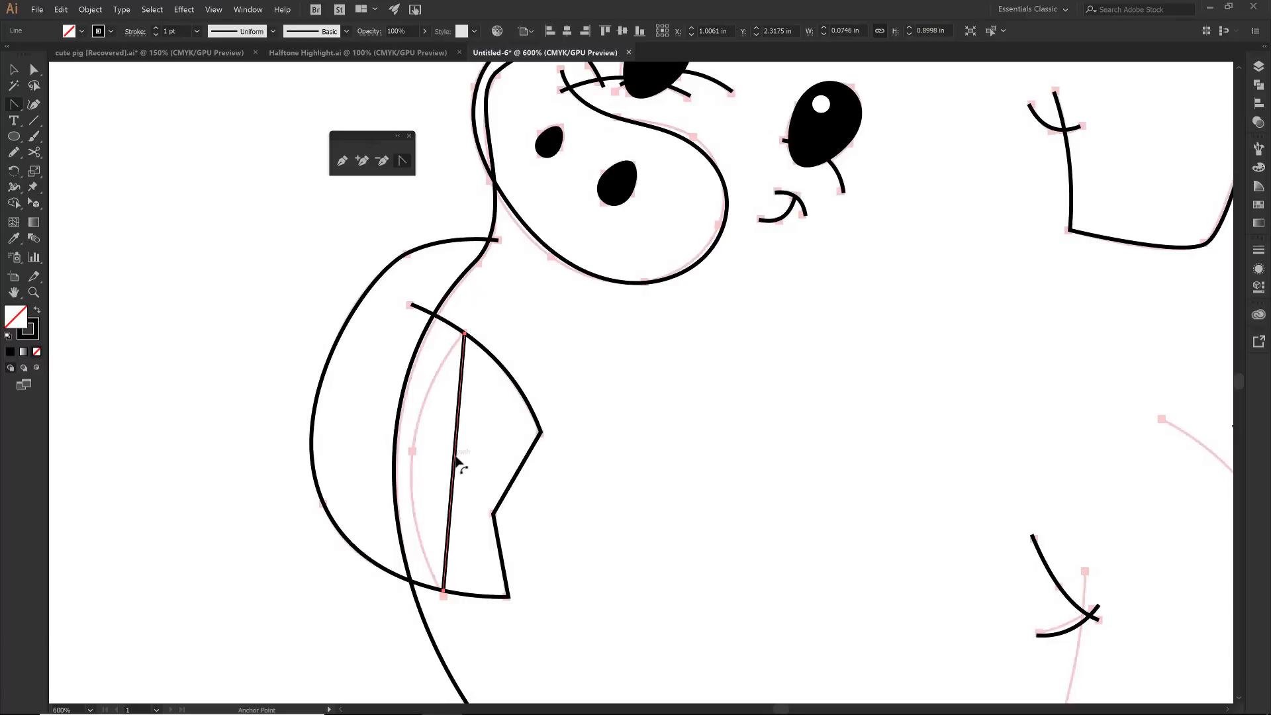
pyautogui.moveTo(457, 460); pyautogui.dragTo(417, 462)
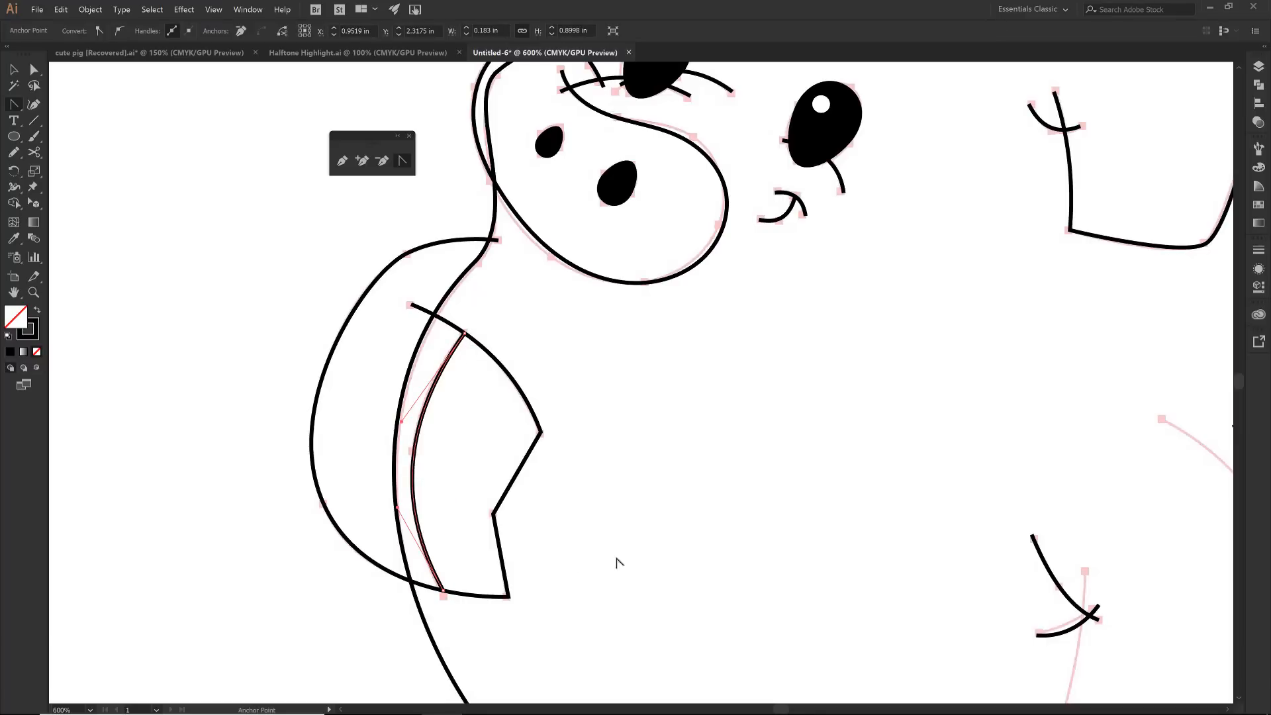
# Draw a line about 0.96 in wide across the near arm's hoof boundary and bend it downward along the template curve.
pyautogui.press('space')
pyautogui.moveTo(801, 511)
pyautogui.mouseDown()
pyautogui.moveTo(622, 346)
pyautogui.moveTo(426, 241)
pyautogui.moveTo(346, 252)
pyautogui.mouseUp()
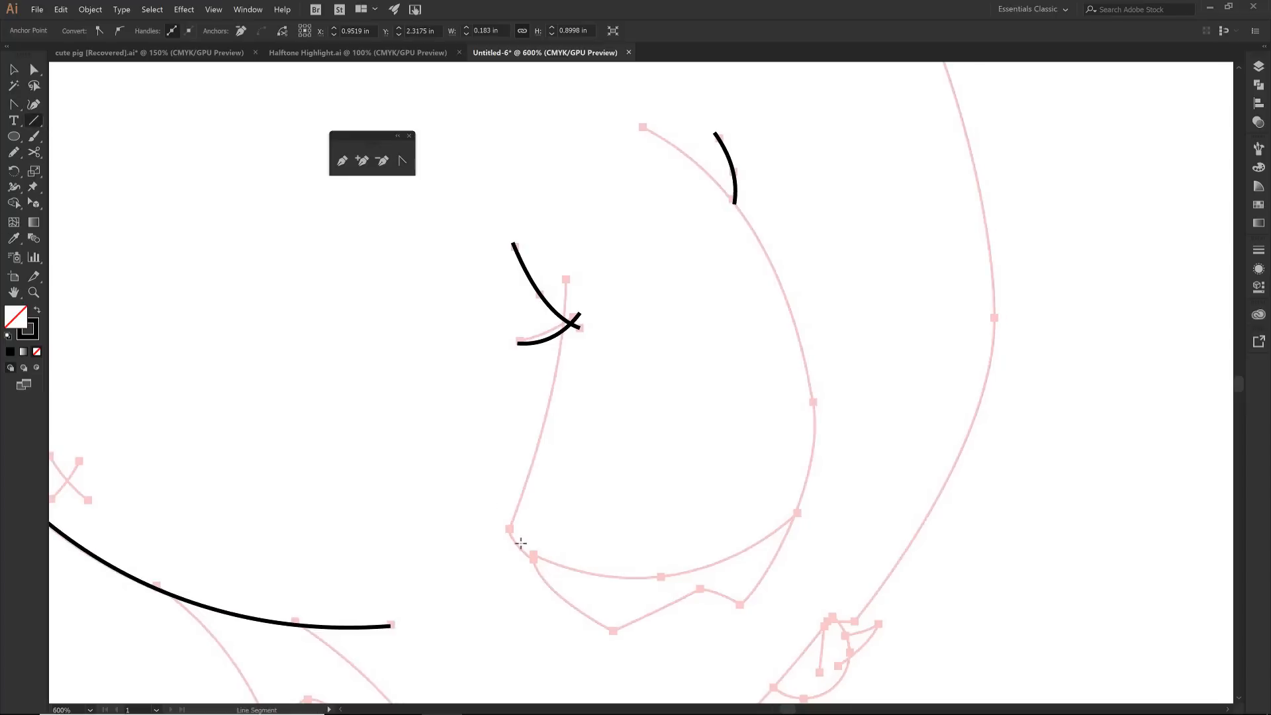
pyautogui.moveTo(527, 559); pyautogui.dragTo(801, 514)
pyautogui.hotkey('shift', 'c')
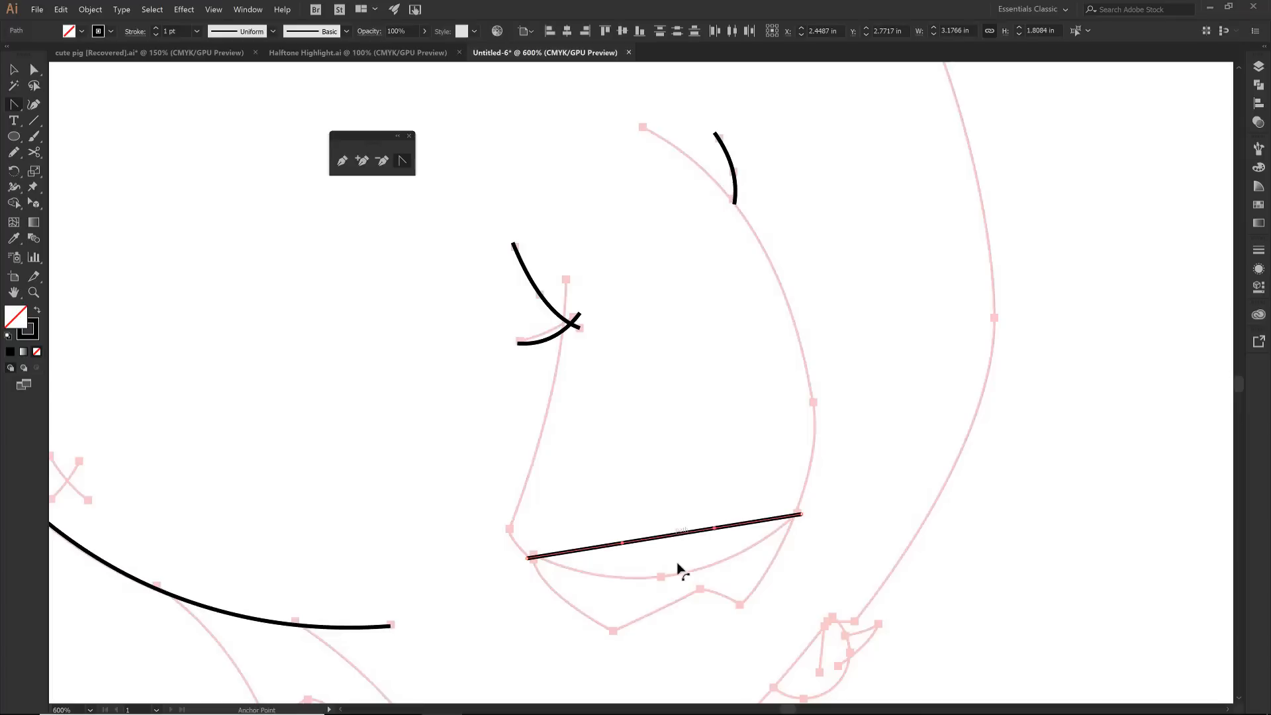
pyautogui.moveTo(676, 562); pyautogui.dragTo(672, 575)
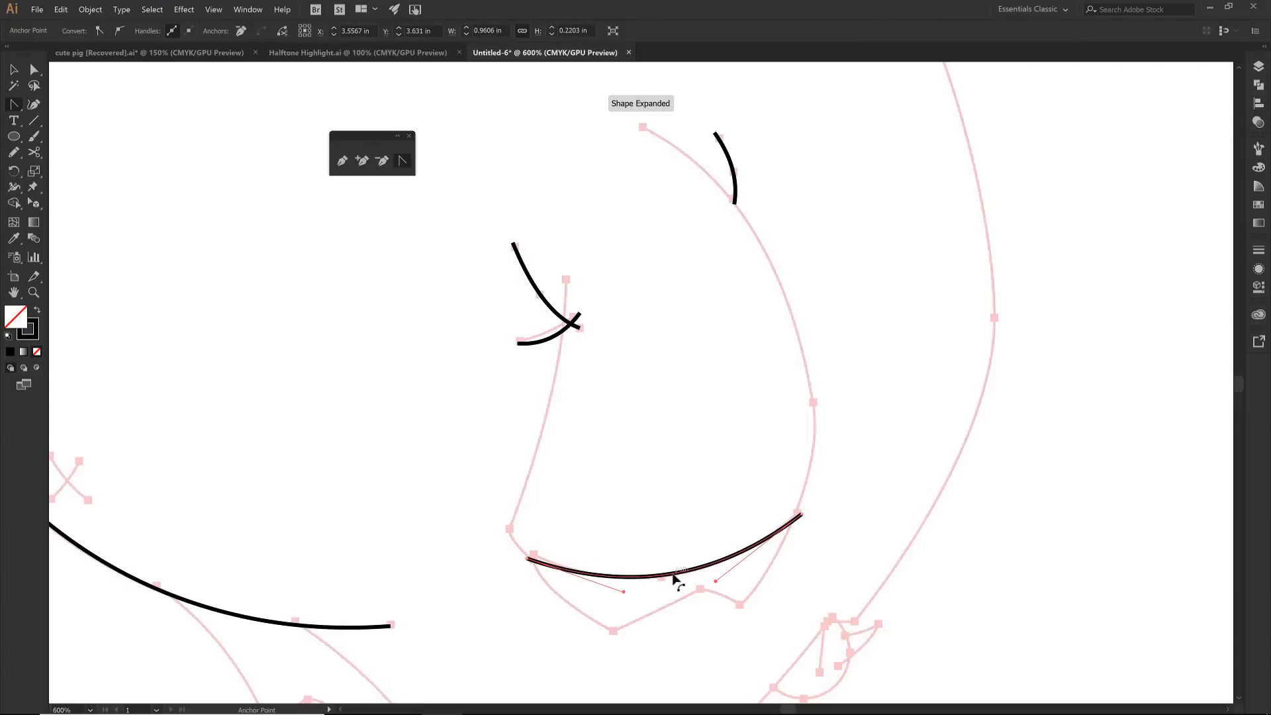
# Draw an open, straight-segment Pen path about 1.76 in tall around the near arm's template anchors, including the notched hoof.
pyautogui.press('p')
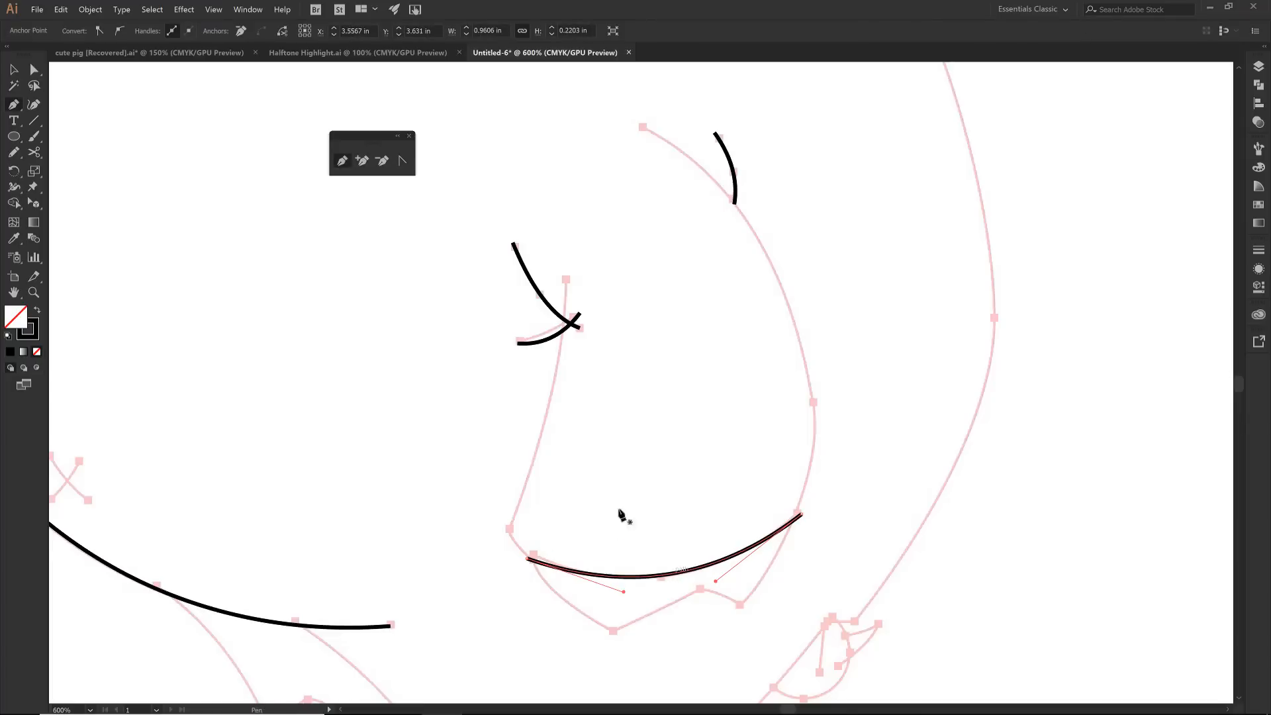
pyautogui.click(566, 281)
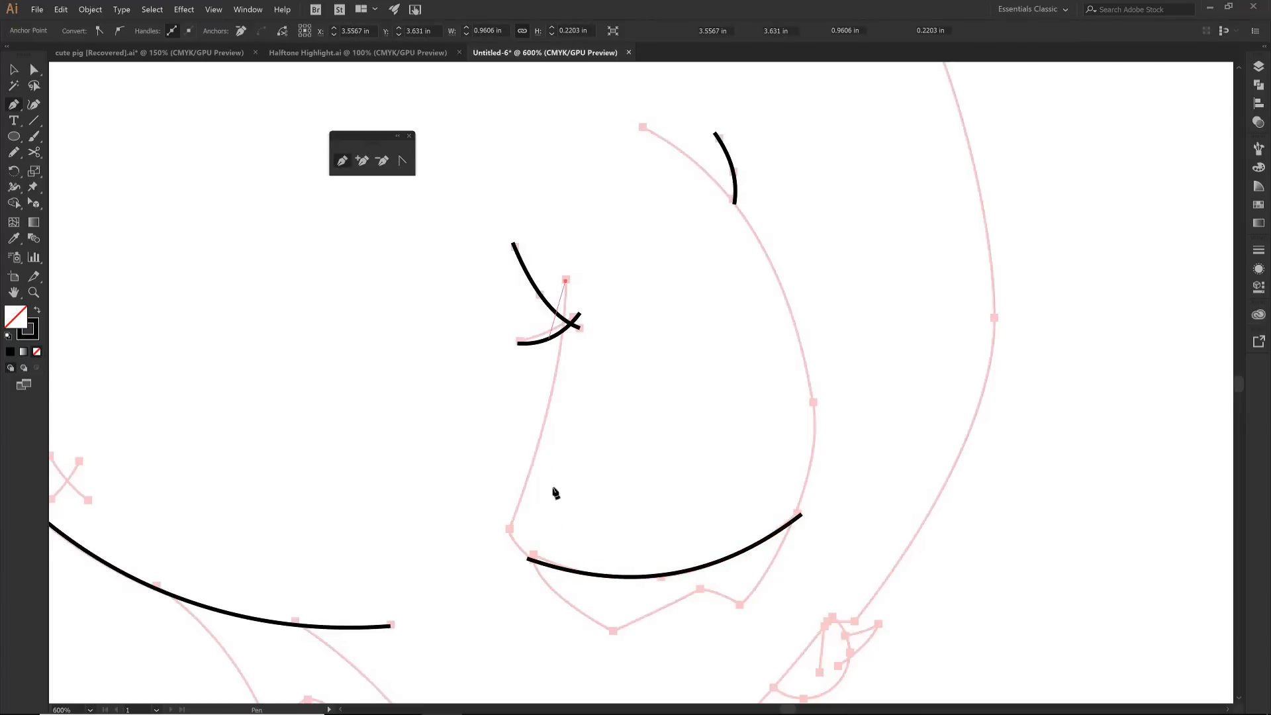
pyautogui.click(510, 530)
pyautogui.click(535, 551)
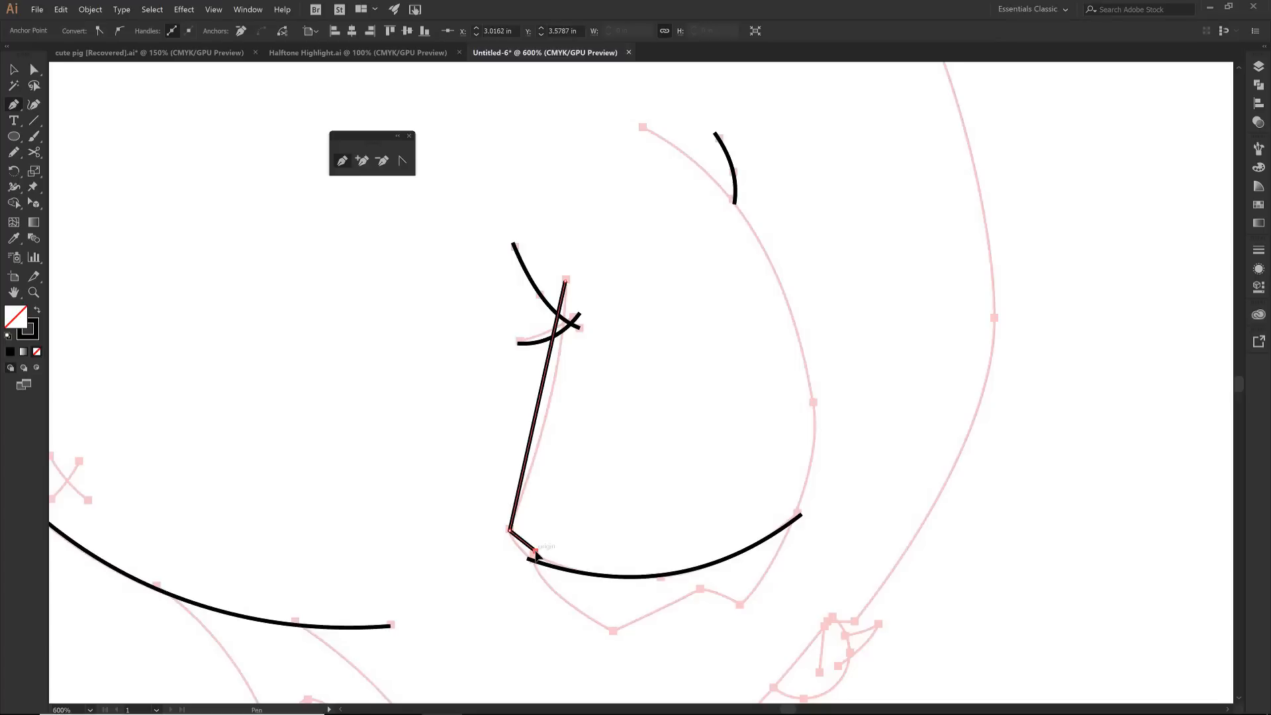
pyautogui.click(612, 631)
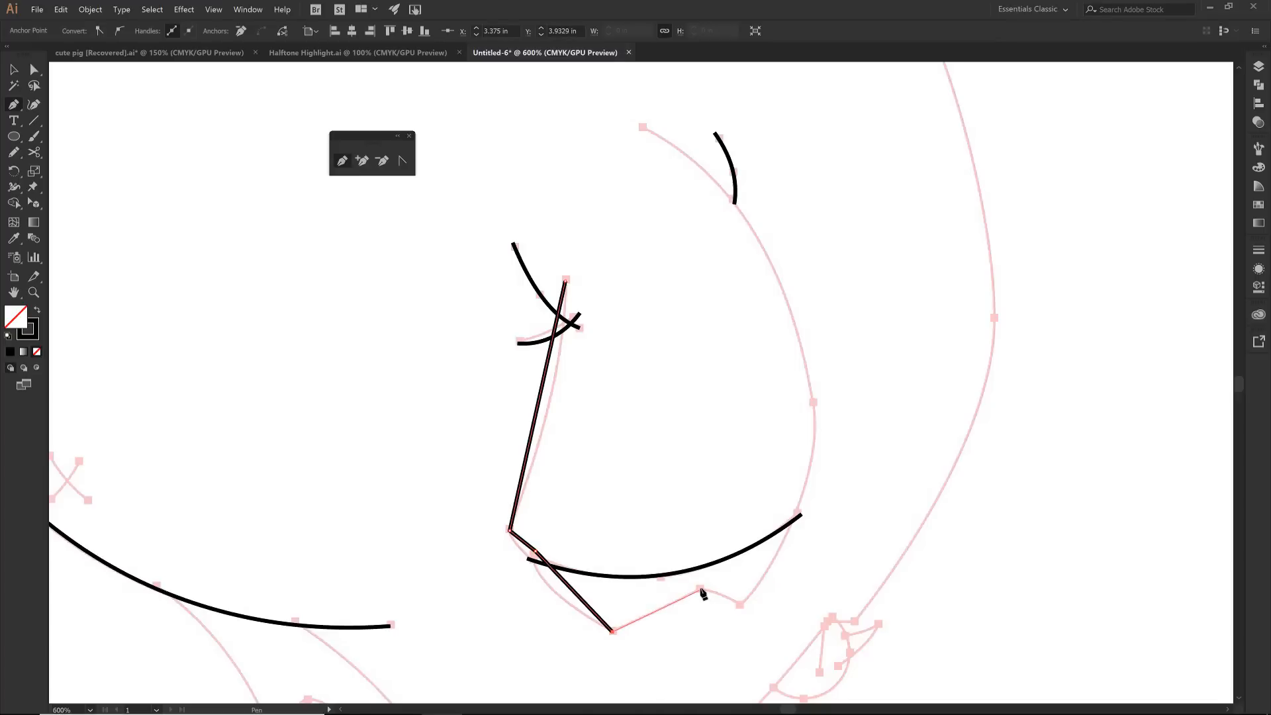
pyautogui.click(700, 588)
pyautogui.click(742, 605)
pyautogui.click(642, 126)
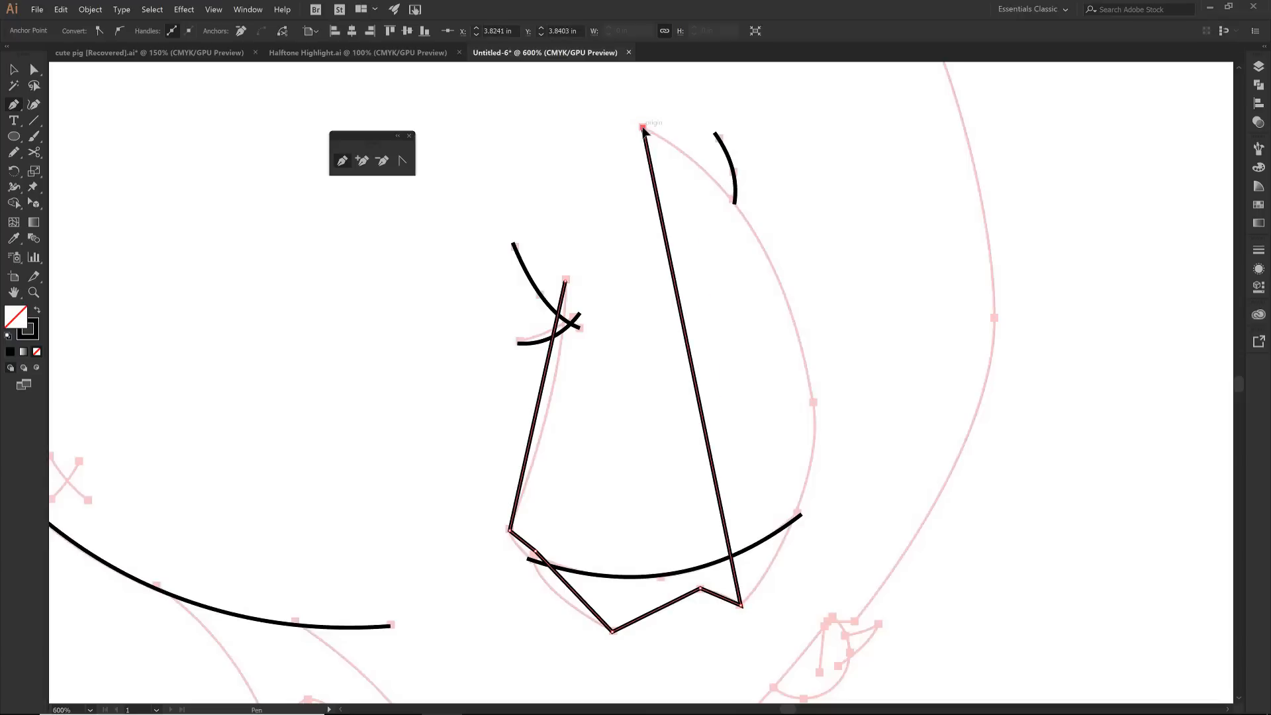
# Curve the near arm's outer edge, inner edge and the hoof's lower inner edge along the template with the Anchor Point tool.
pyautogui.hotkey('shift', 'c')
pyautogui.moveTo(700, 389); pyautogui.dragTo(809, 379)
pyautogui.moveTo(541, 402); pyautogui.dragTo(550, 403)
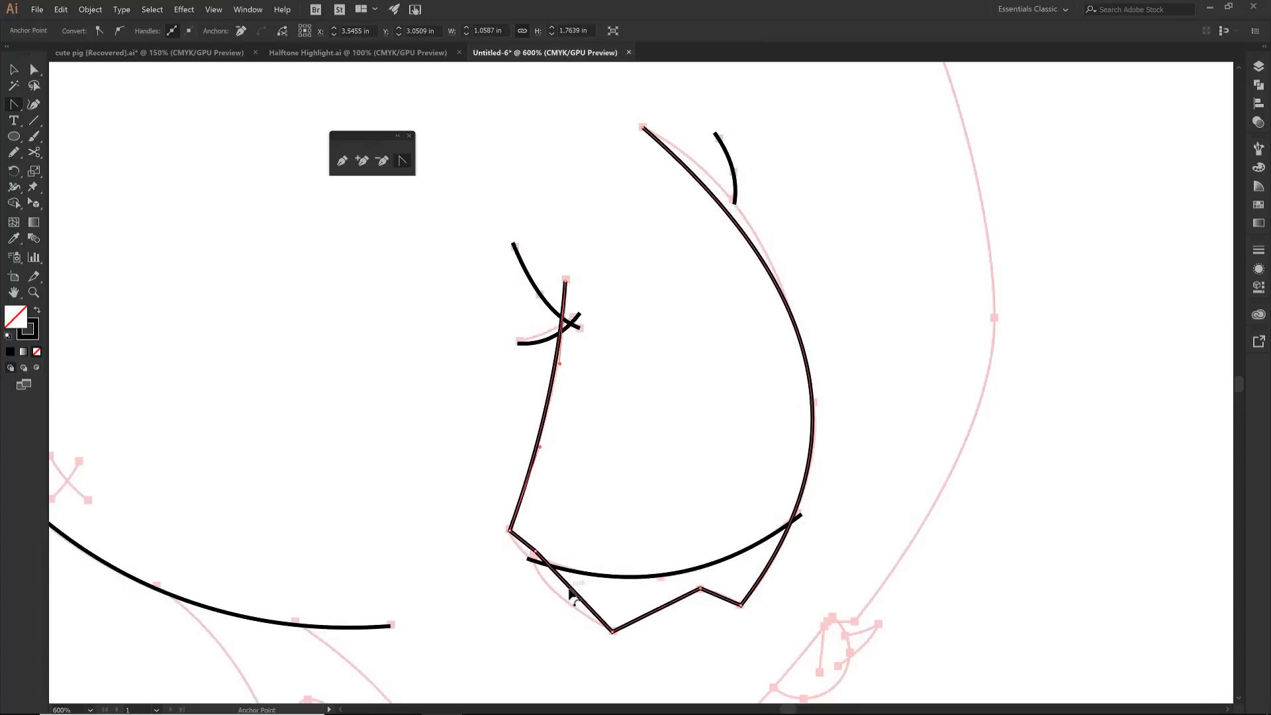
pyautogui.moveTo(569, 589); pyautogui.dragTo(561, 597)
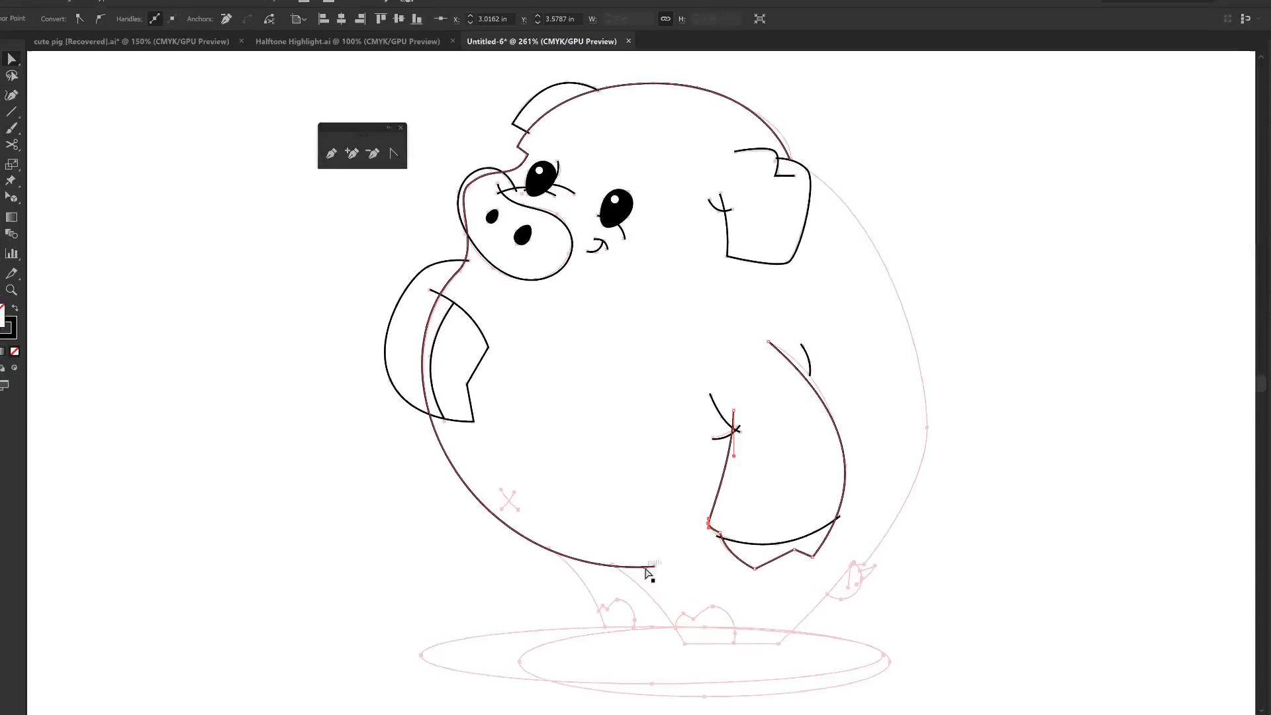
# Draw an open Pen path from the belly down around the near leg, past the tail base and up the back to the near ear.
pyautogui.press('p')
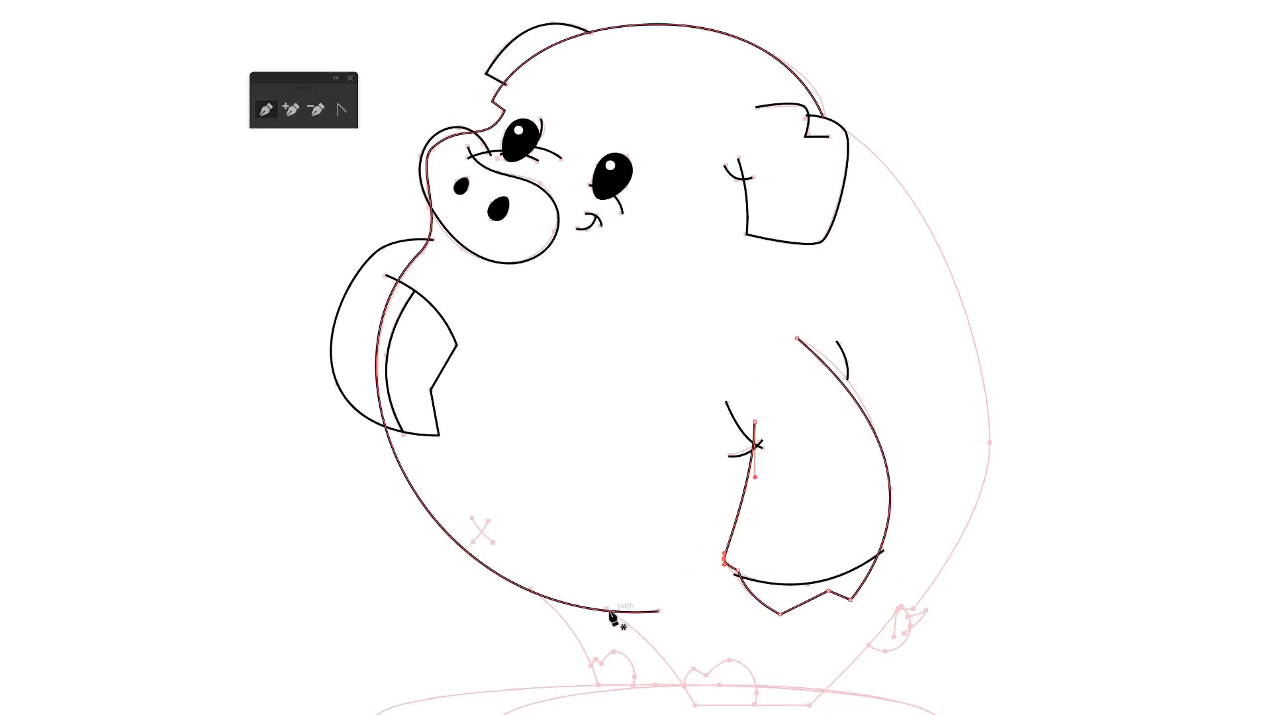
pyautogui.click(604, 602)
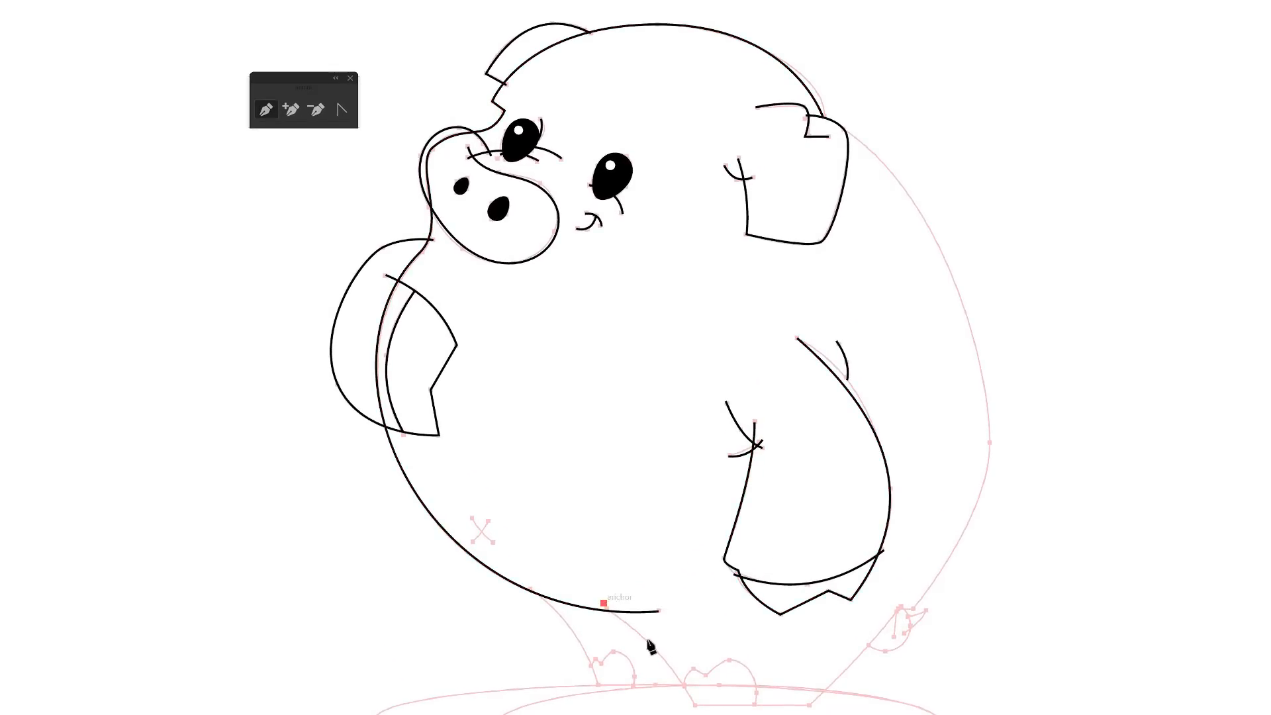
pyautogui.click(693, 705)
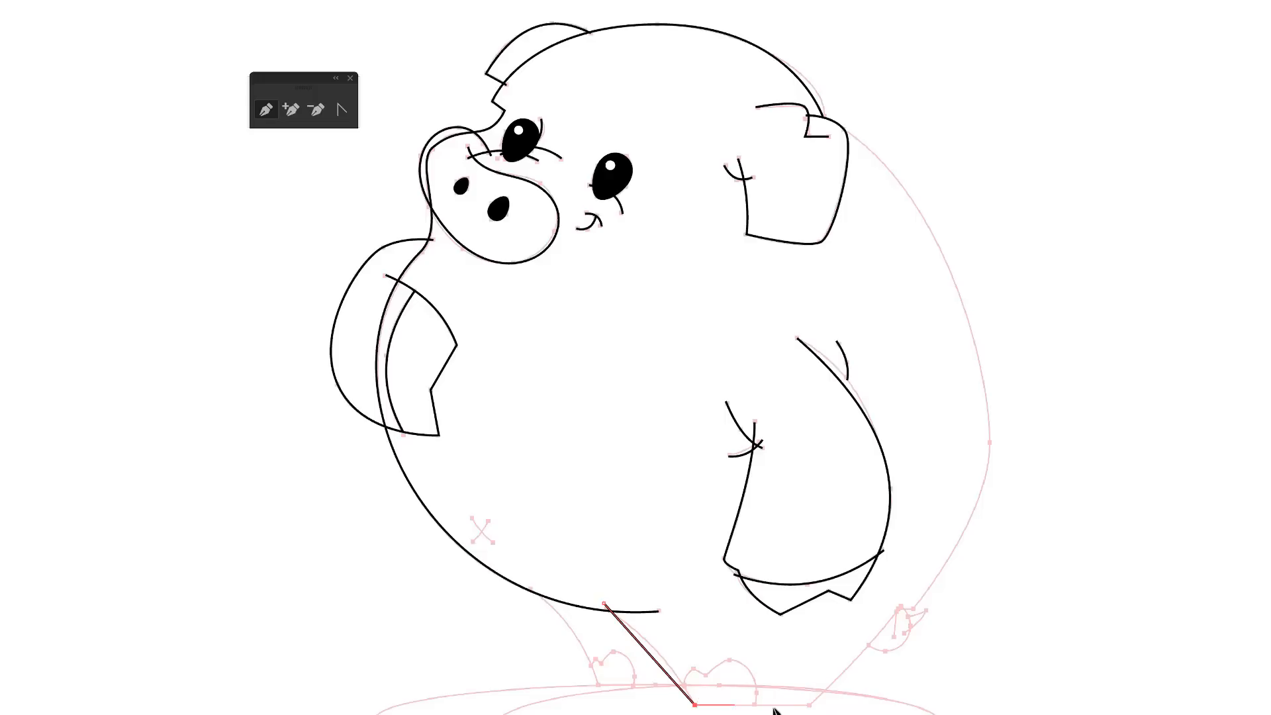
pyautogui.click(810, 706)
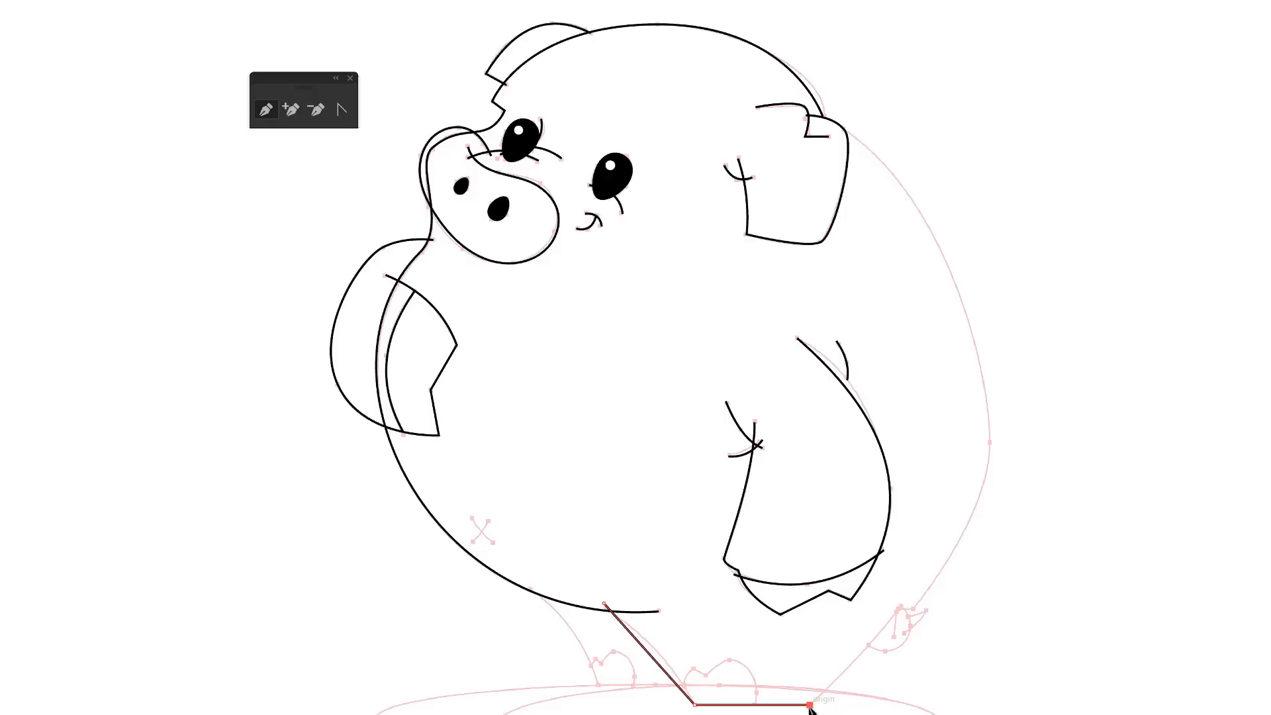
pyautogui.click(900, 607)
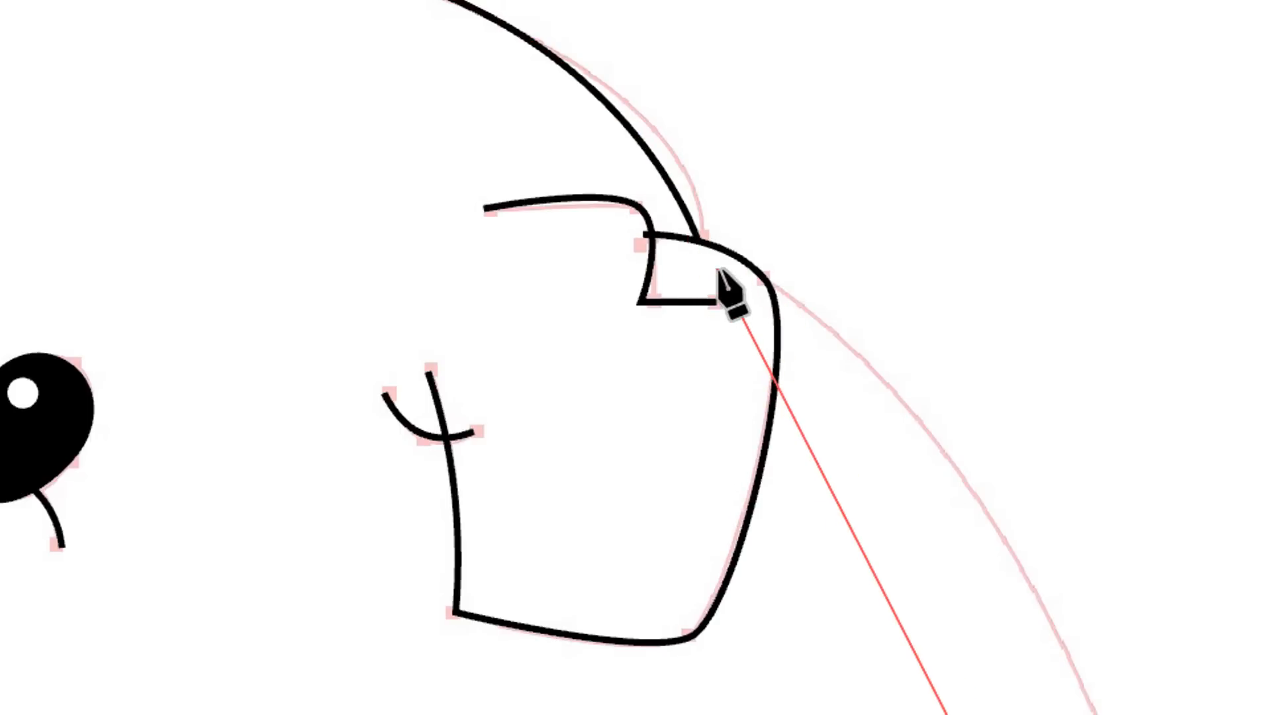
# Curve the pig's back and the front edge of the near leg along the template with the Anchor Point tool.
pyautogui.hotkey('shift', 'c')
pyautogui.moveTo(917, 423); pyautogui.dragTo(921, 361)
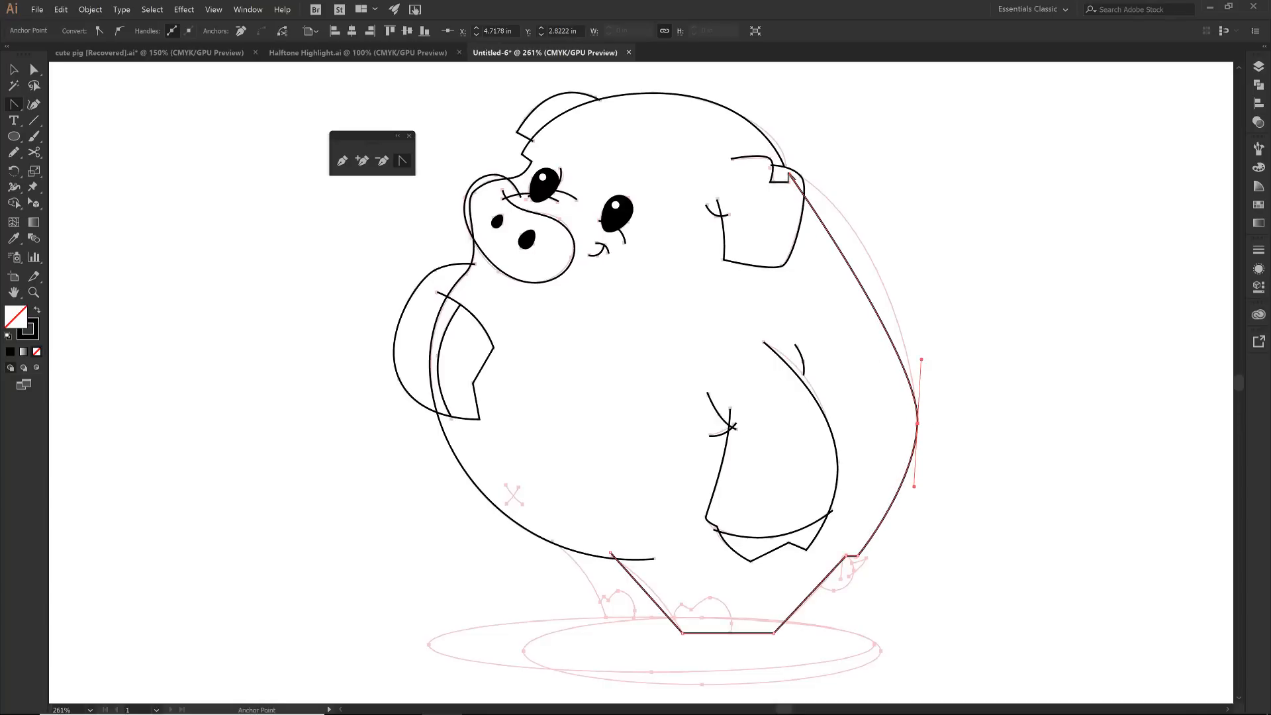
pyautogui.moveTo(789, 173); pyautogui.dragTo(718, 161)
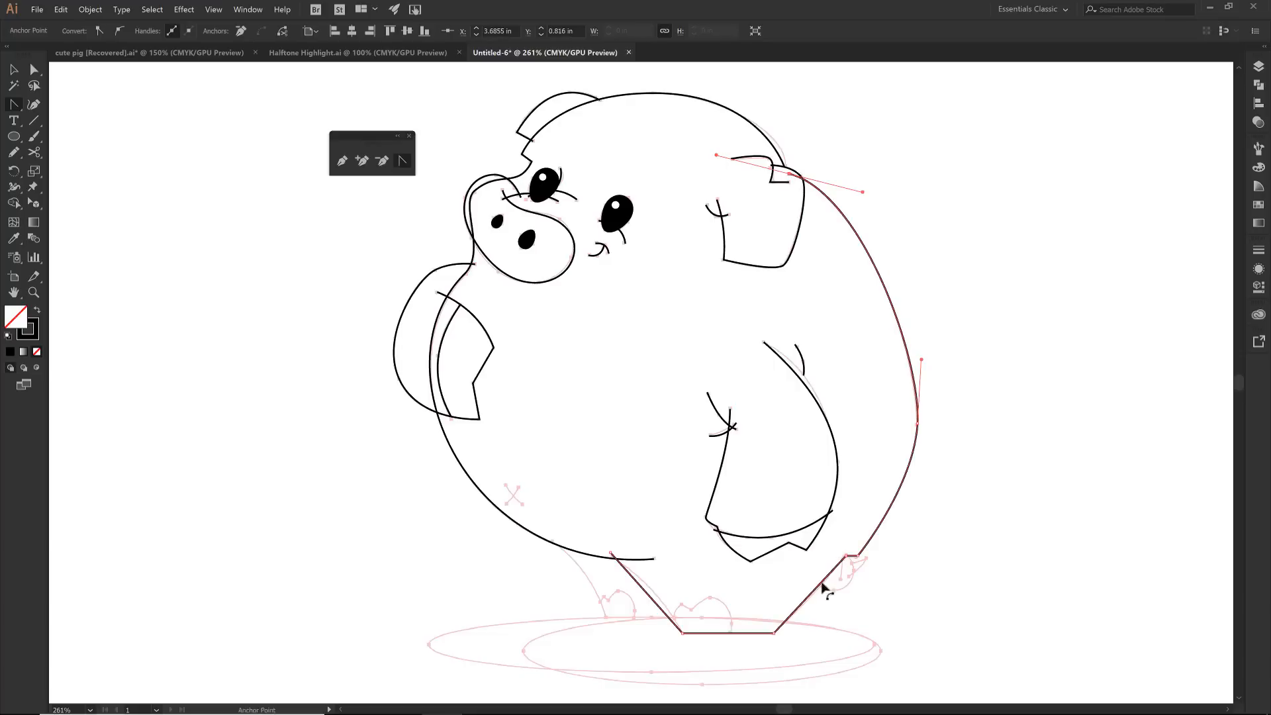
pyautogui.click(652, 595)
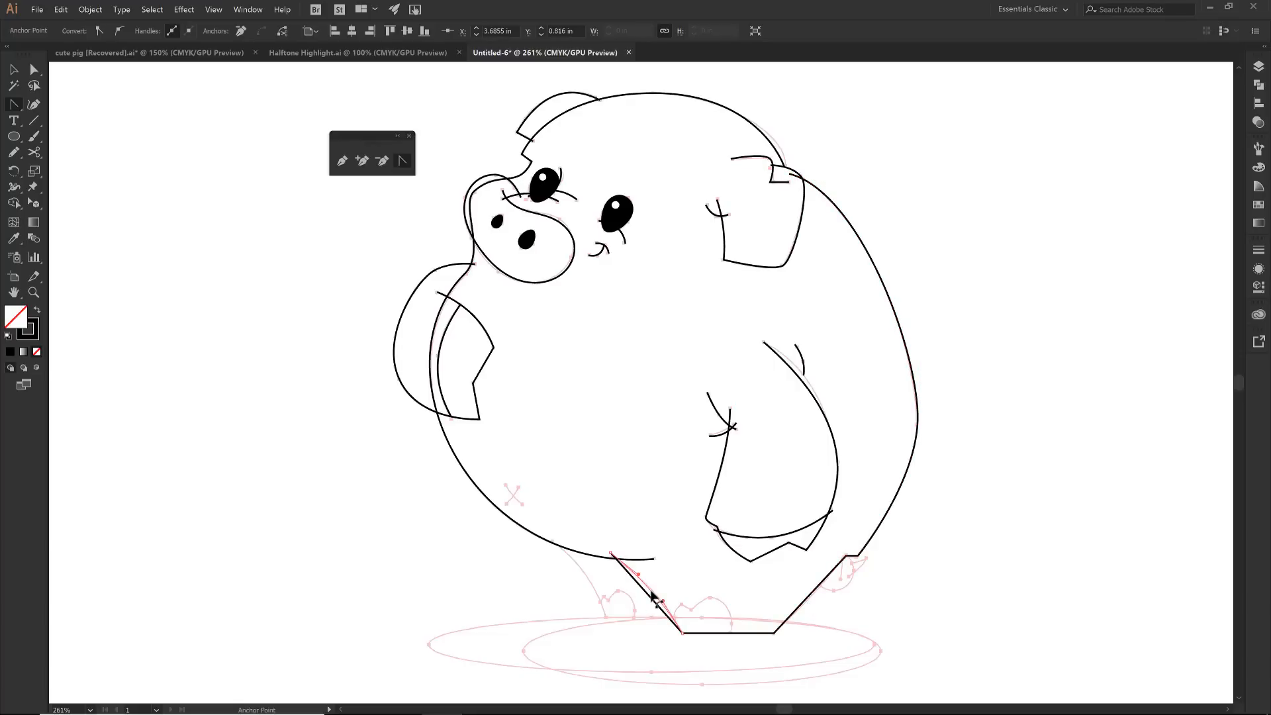
pyautogui.moveTo(653, 598); pyautogui.dragTo(629, 627)
# Draw the far leg with a Pen path about 1.04 in wide ending at the near leg, and curve its front edge along the template.
pyautogui.press('p')
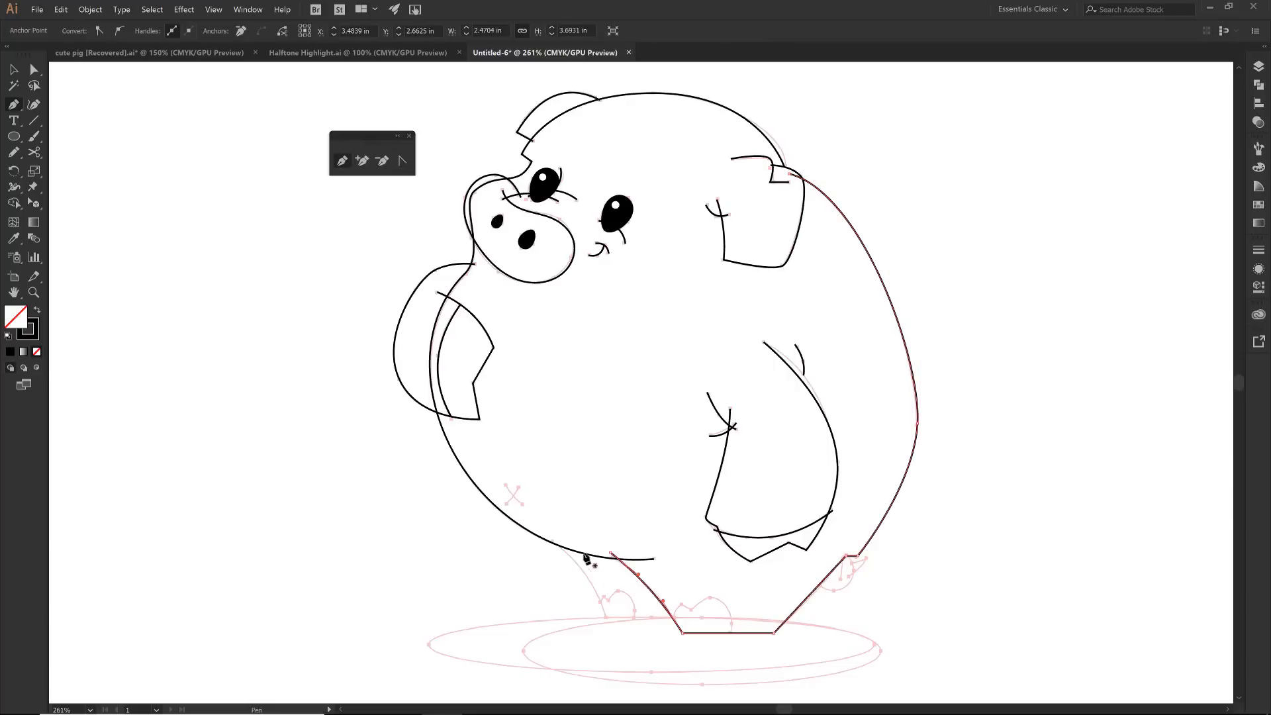
pyautogui.click(588, 586)
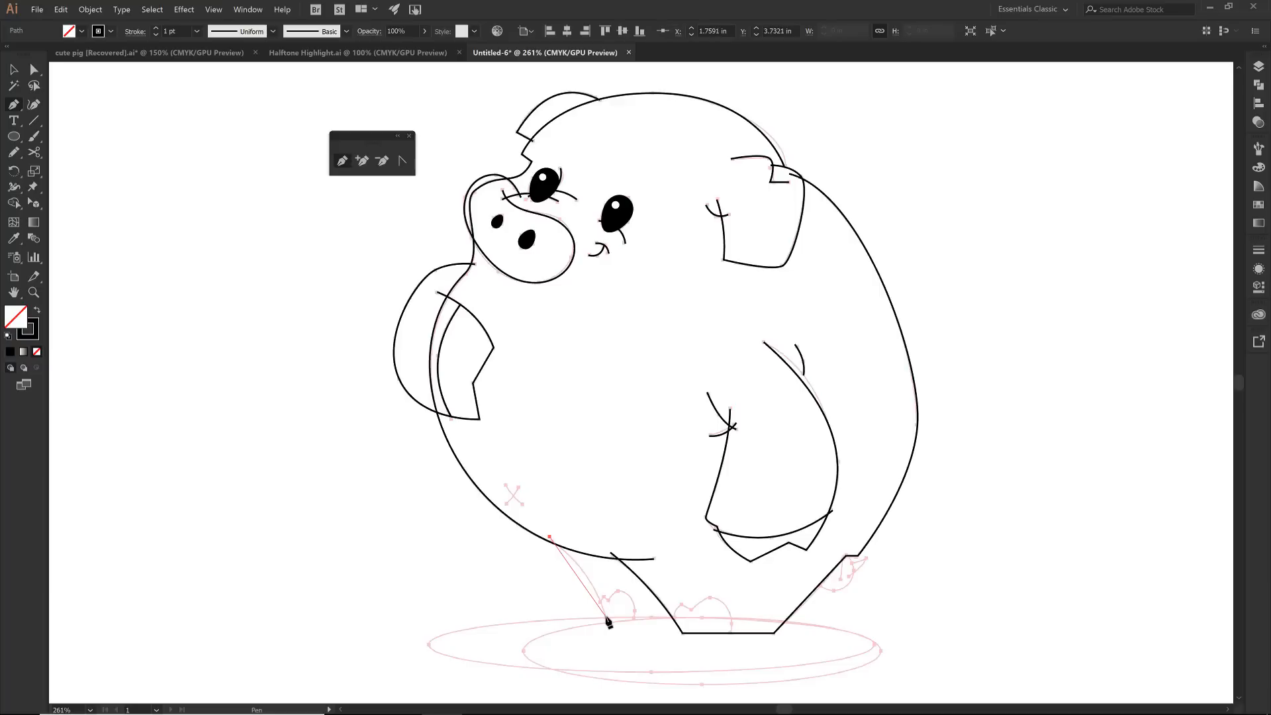
pyautogui.click(606, 619)
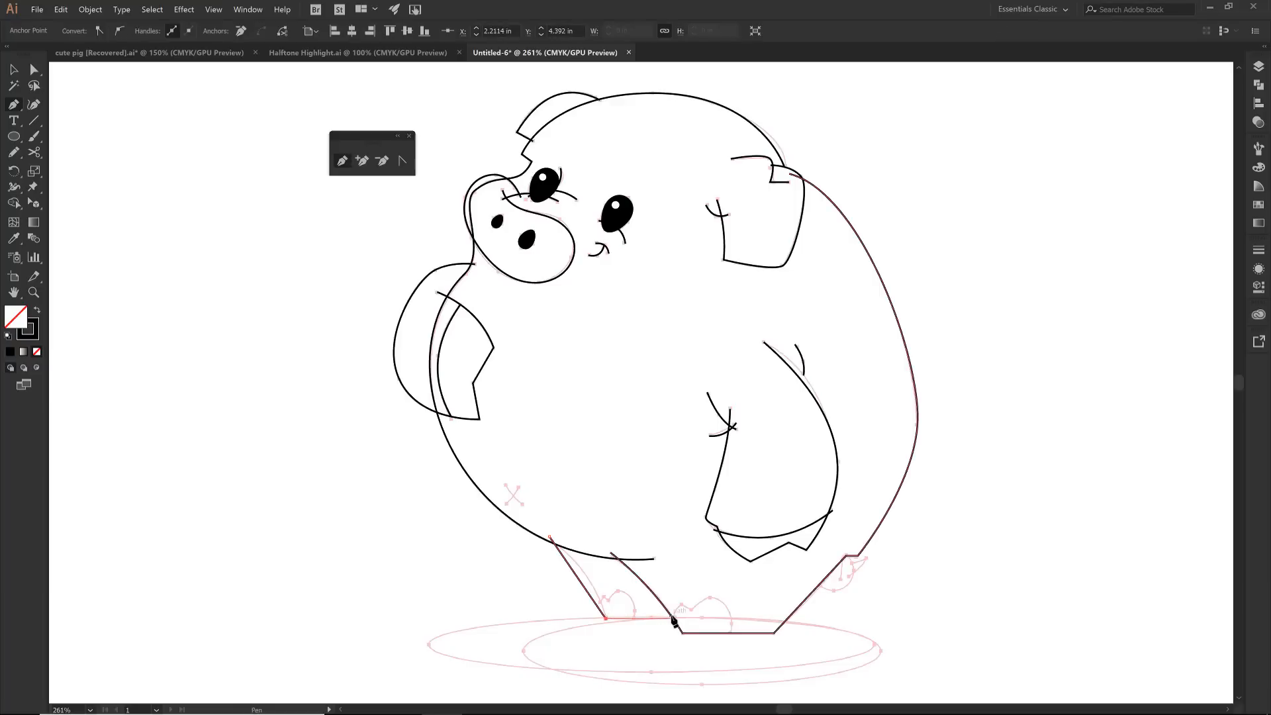
pyautogui.click(678, 618)
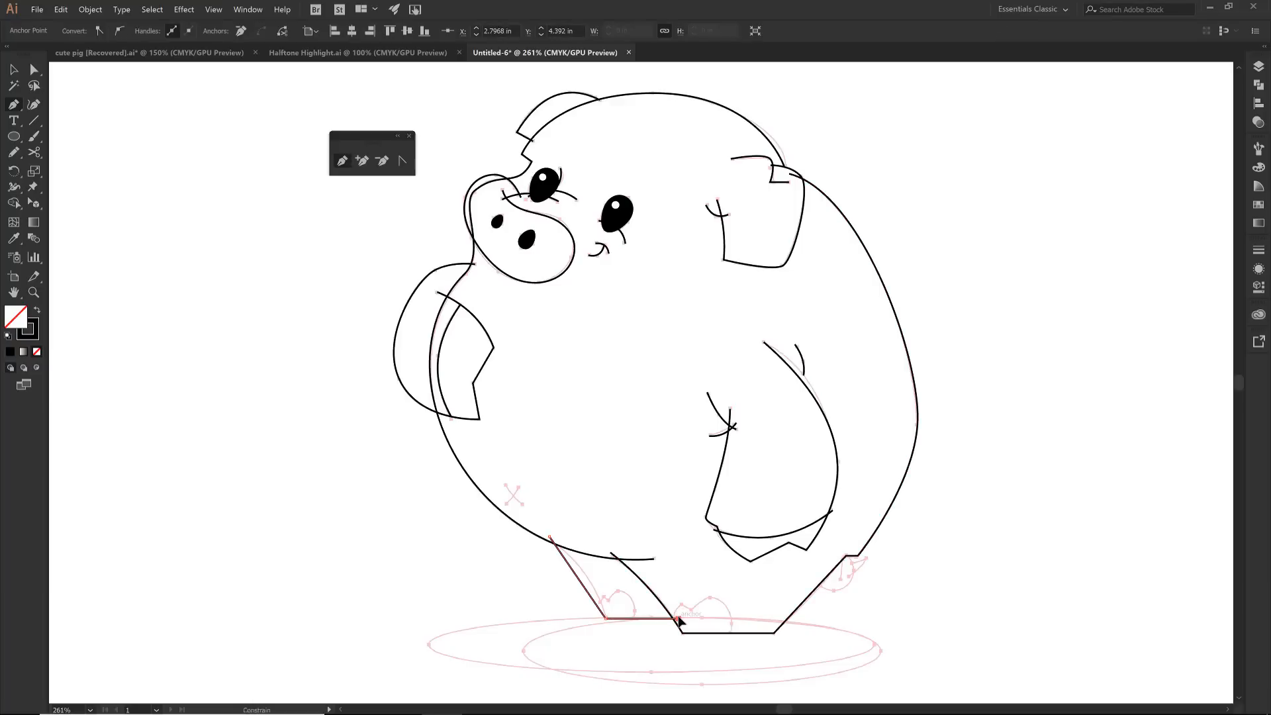
pyautogui.hotkey('shift', 'c')
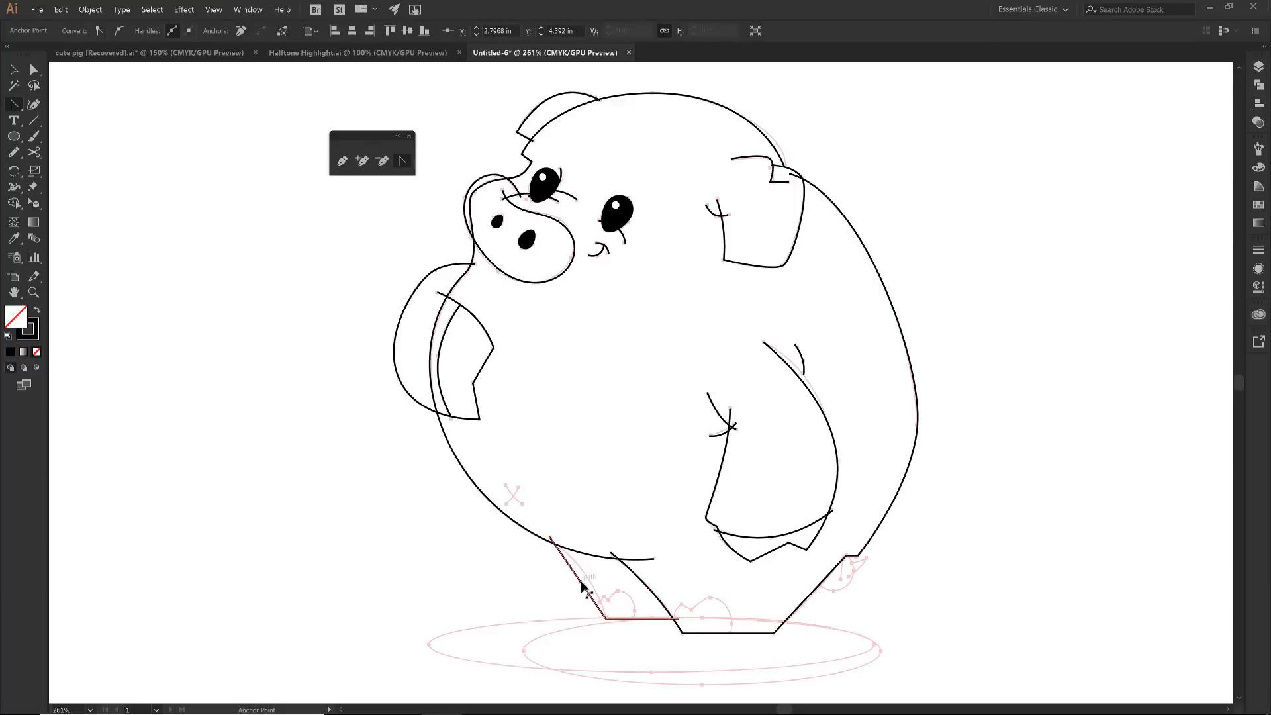
pyautogui.moveTo(581, 583); pyautogui.dragTo(589, 580)
# Draw two crossing lines over the belly mark and a short line at the tail base, bending one belly stroke to the template.
pyautogui.press('z')
pyautogui.moveTo(459, 448); pyautogui.dragTo(897, 660)
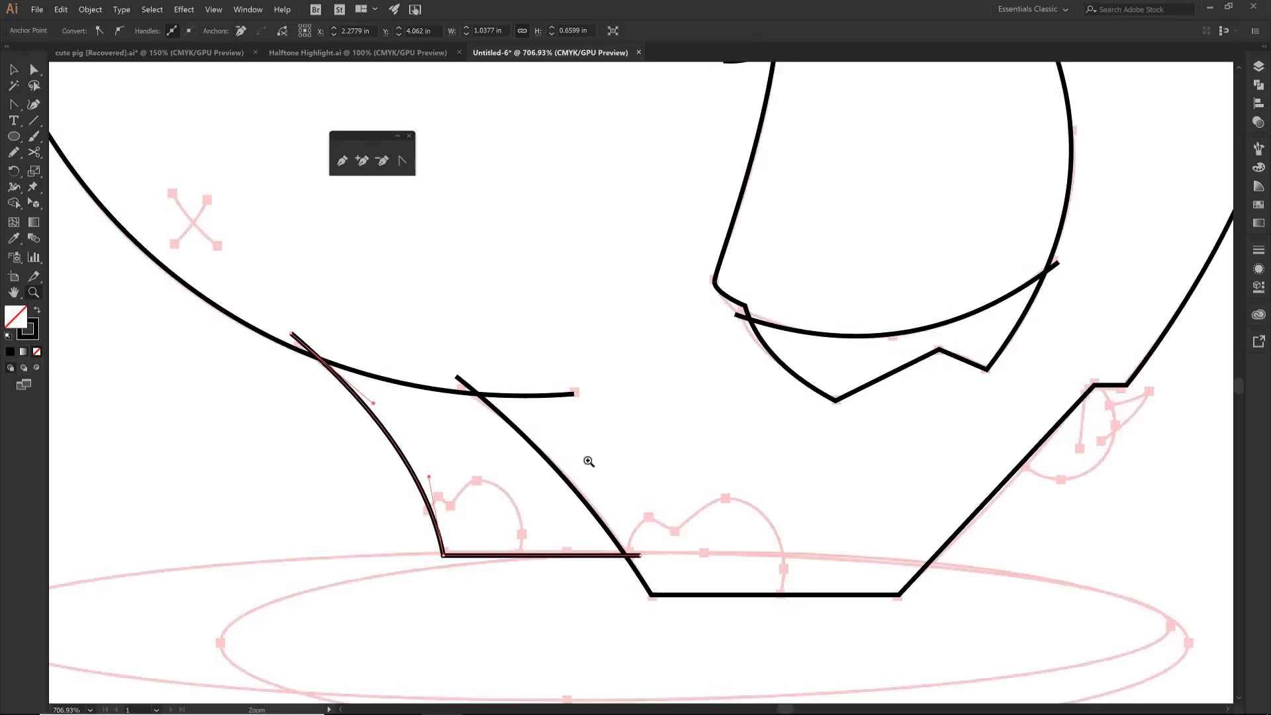
pyautogui.click(34, 120)
pyautogui.moveTo(169, 193); pyautogui.dragTo(218, 248)
pyautogui.moveTo(207, 199); pyautogui.dragTo(172, 245)
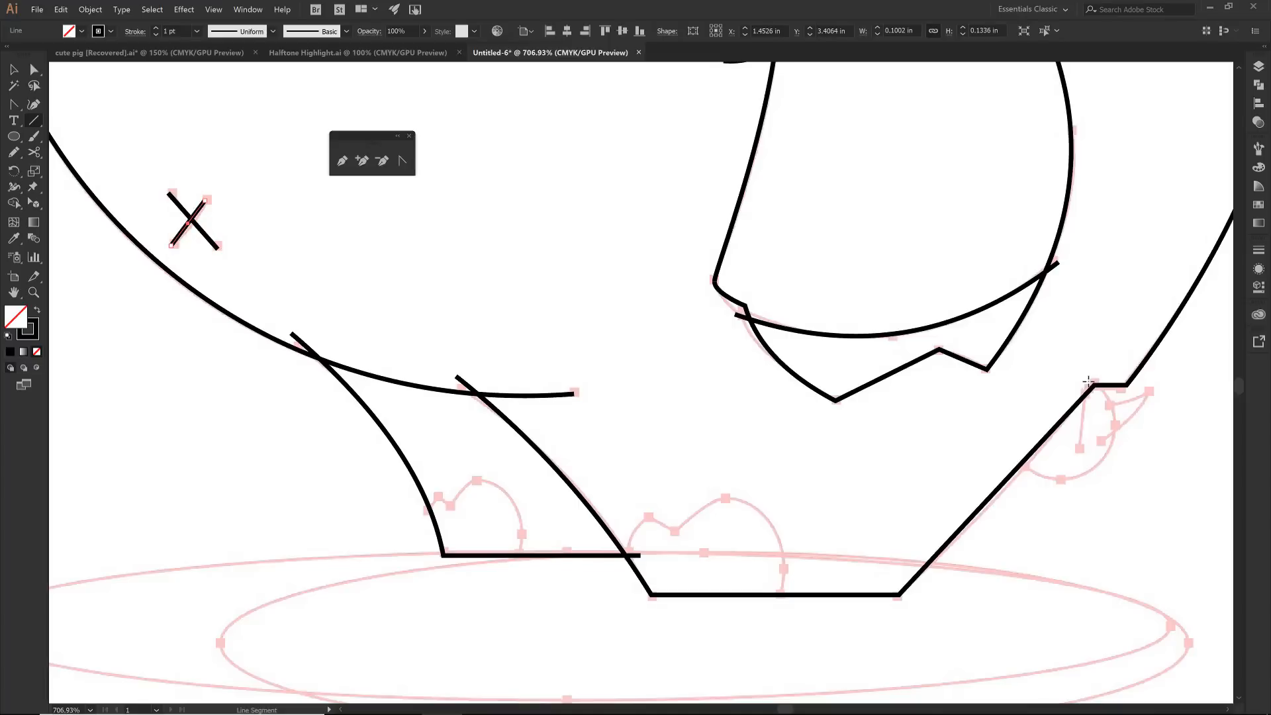
pyautogui.moveTo(1092, 383); pyautogui.dragTo(1079, 451)
pyautogui.hotkey('shift', 'c')
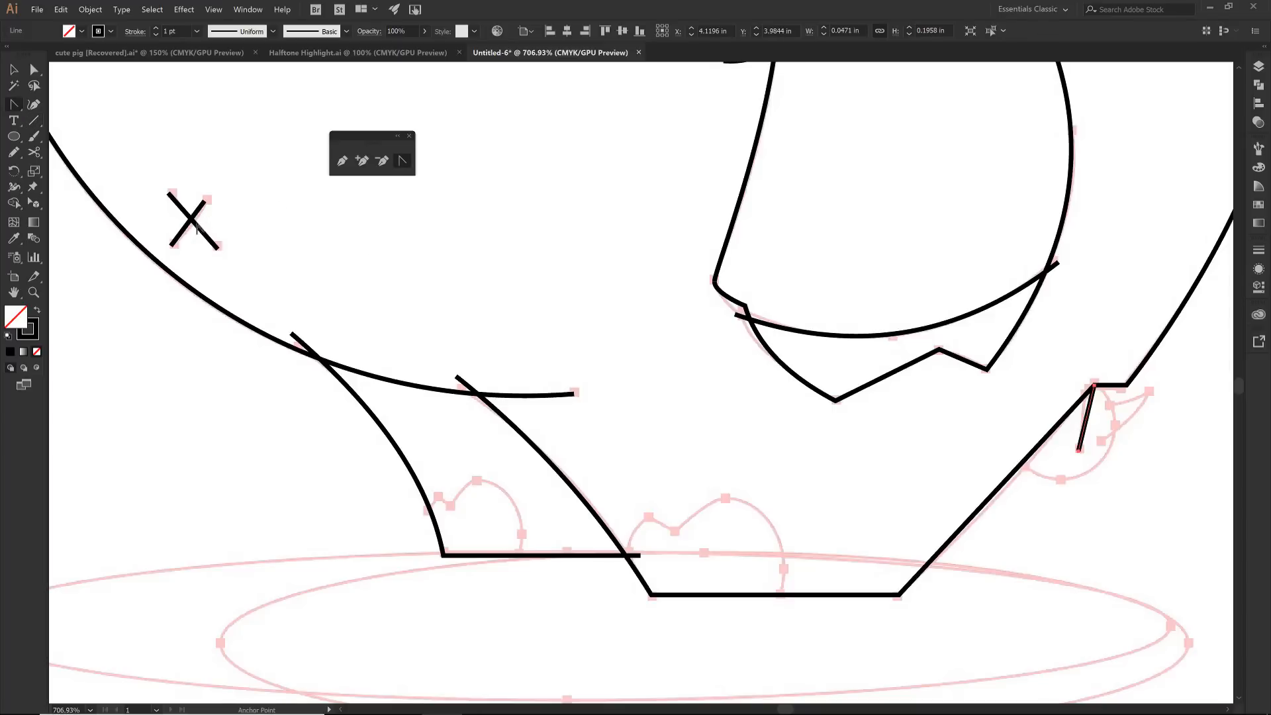
pyautogui.moveTo(197, 227); pyautogui.dragTo(194, 224)
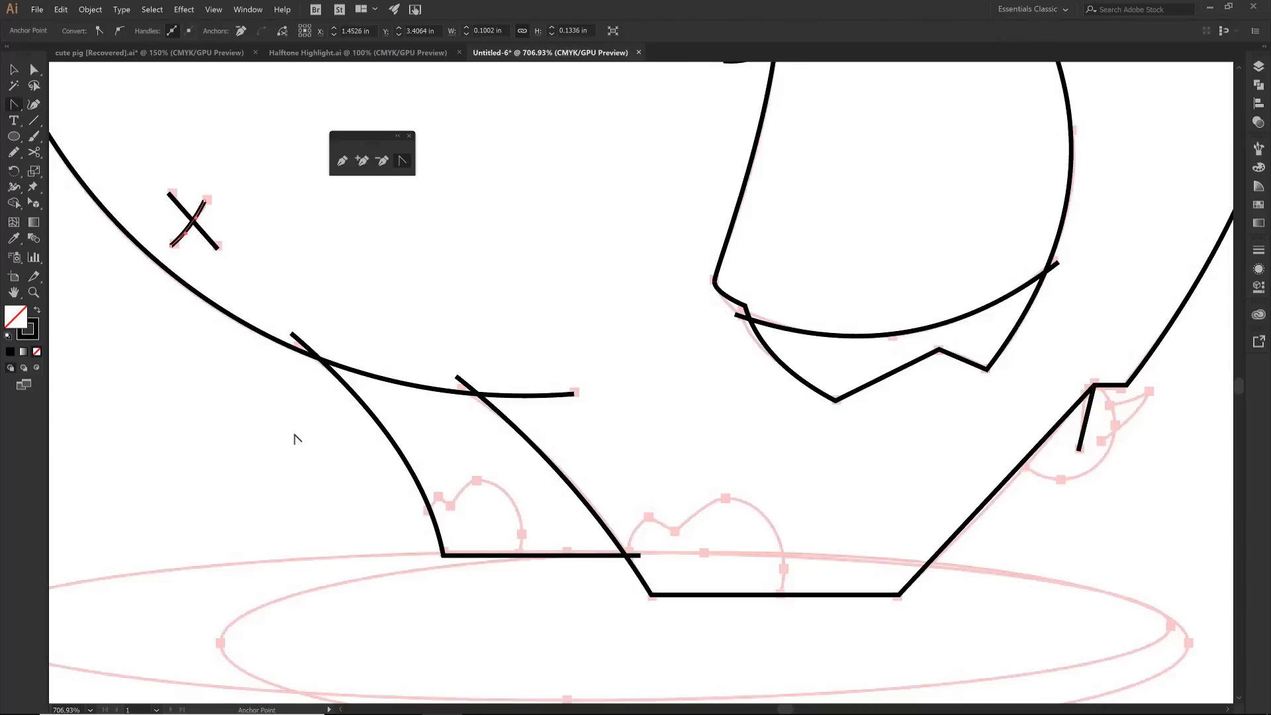
# Draw an open, straight-segment Pen path over the far foot's hoof anchors, from the leg's front edge down to its base.
pyautogui.press('p')
pyautogui.click(419, 514)
pyautogui.click(435, 493)
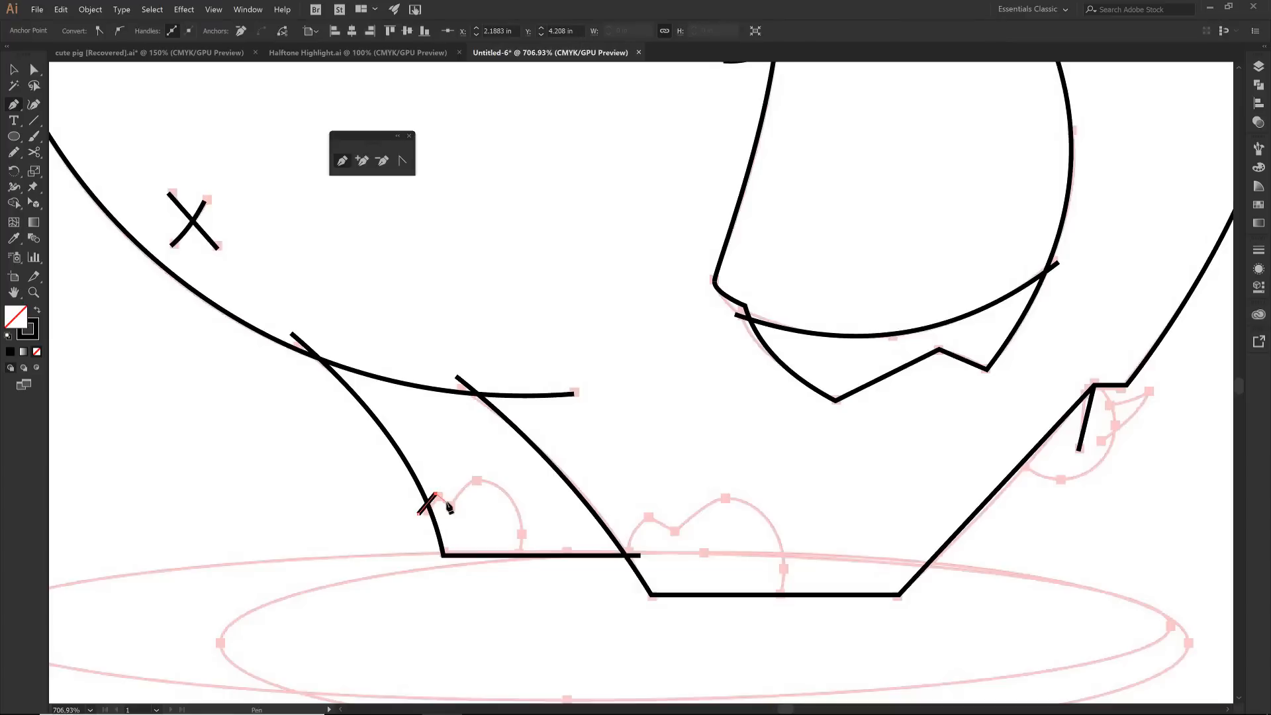
pyautogui.click(448, 503)
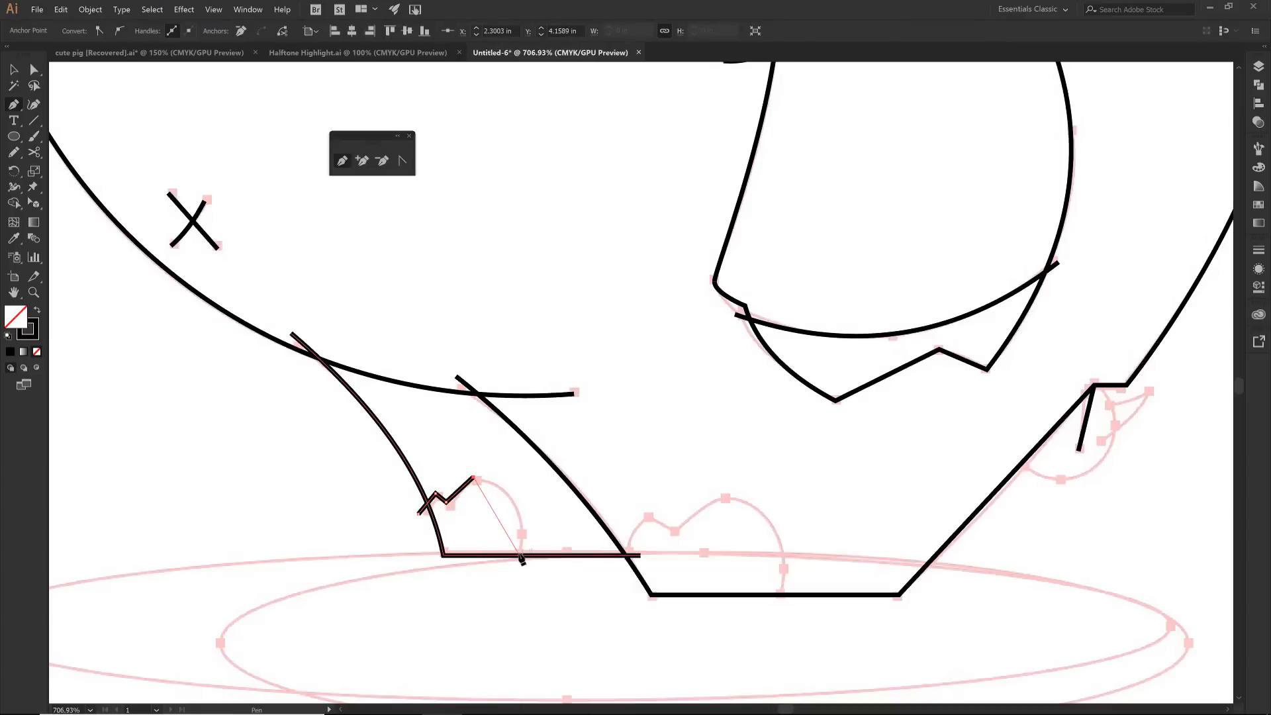
pyautogui.click(520, 558)
# Round the far hoof's peak and its back edge down to the leg base with the Anchor Point tool.
pyautogui.hotkey('shift', 'c')
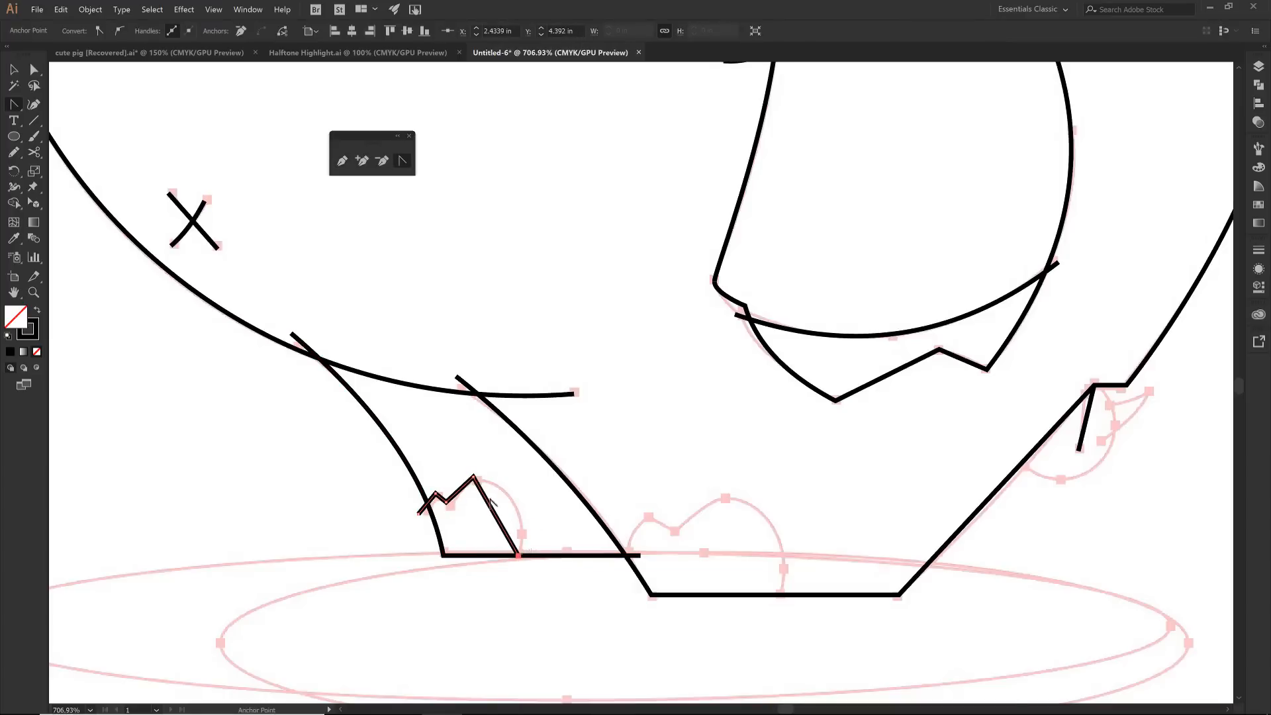
pyautogui.moveTo(485, 479); pyautogui.dragTo(485, 476)
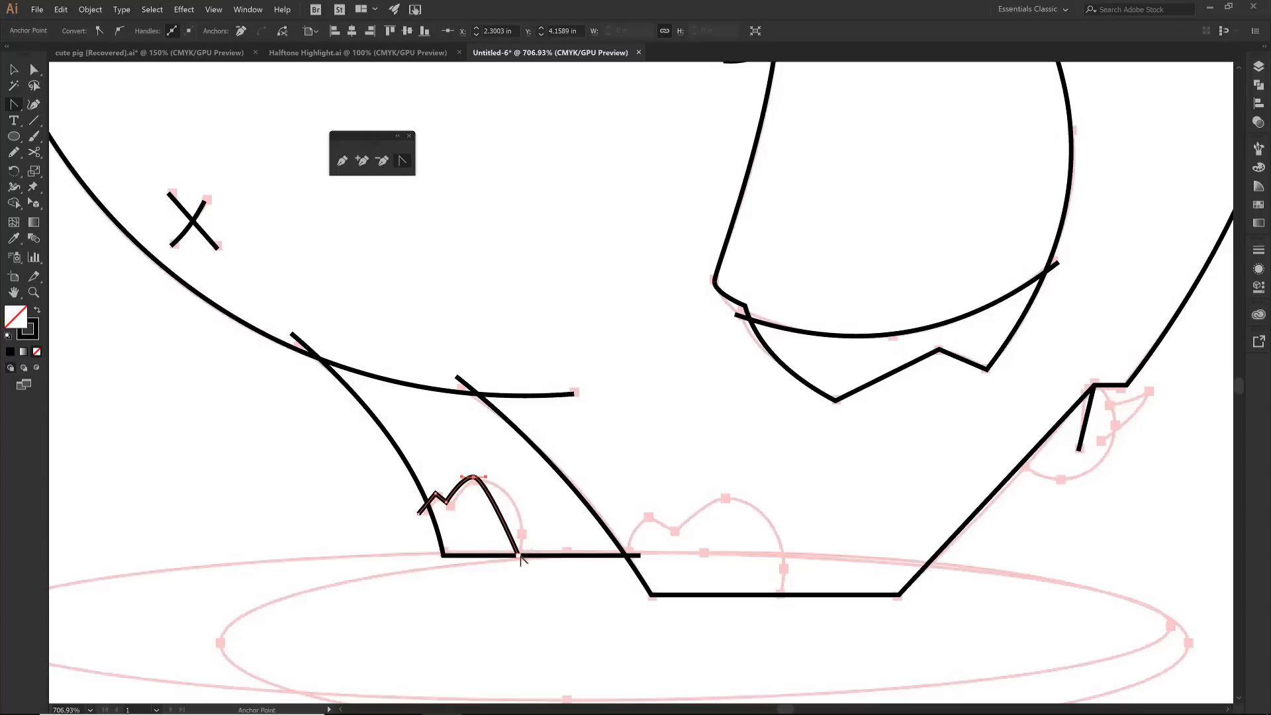
pyautogui.moveTo(519, 555); pyautogui.dragTo(498, 610)
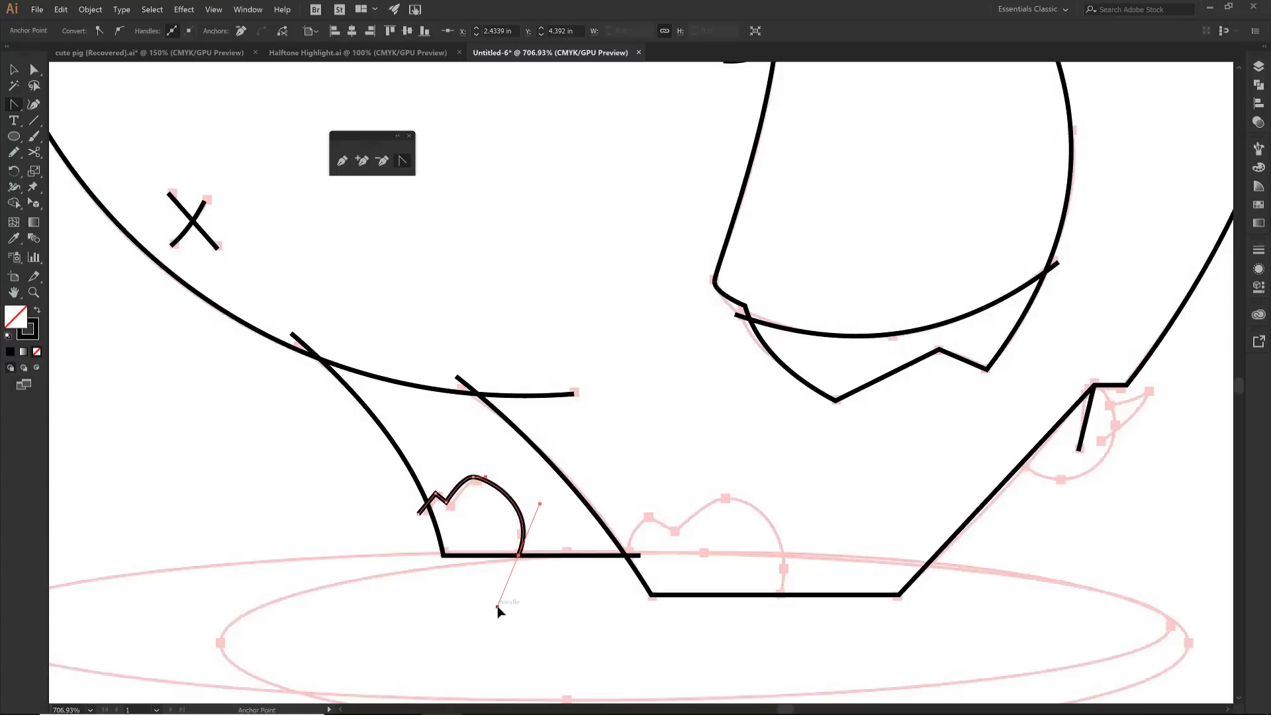
# Copy the far hoof outline onto the near foot, enlarge it to about 0.49 in wide, and flatten it to the template's height.
pyautogui.press('v')
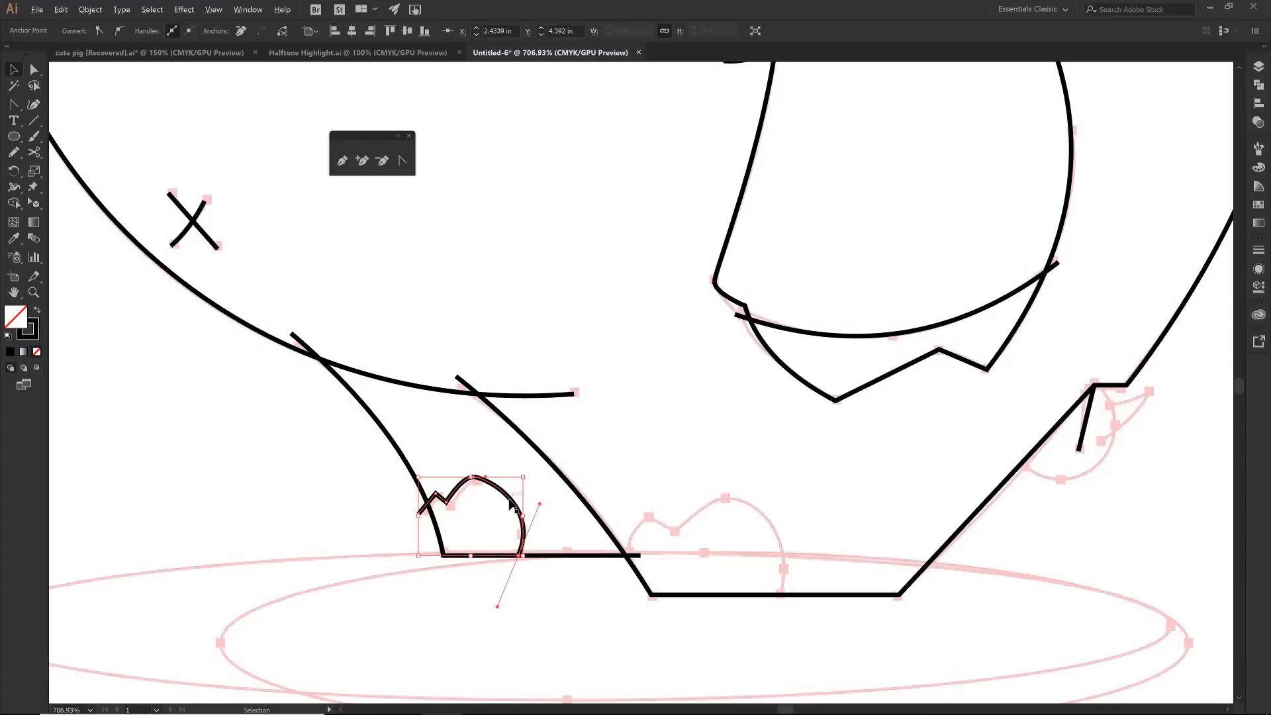
pyautogui.click(509, 499)
pyautogui.moveTo(513, 506); pyautogui.dragTo(818, 472)
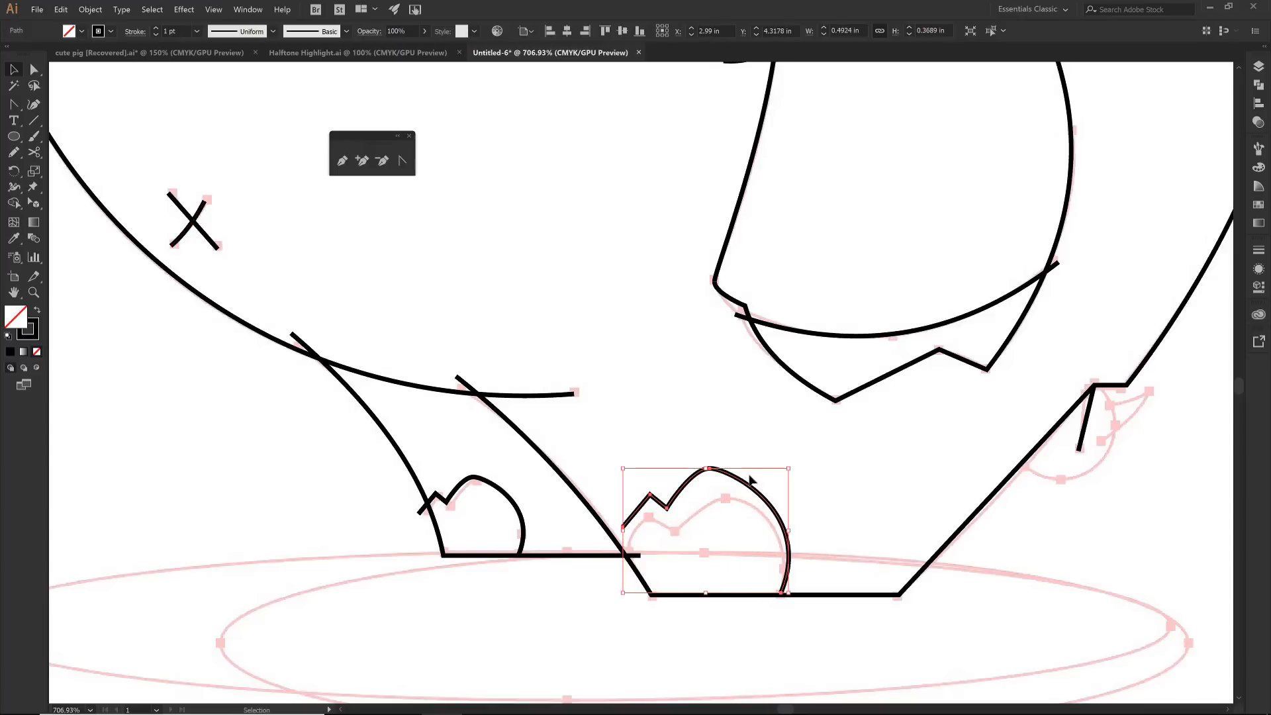
pyautogui.moveTo(707, 468); pyautogui.dragTo(706, 501)
# Shift the near hoof's peak and notch anchors onto the template with Direct Selection.
pyautogui.press('a')
pyautogui.press('Up')
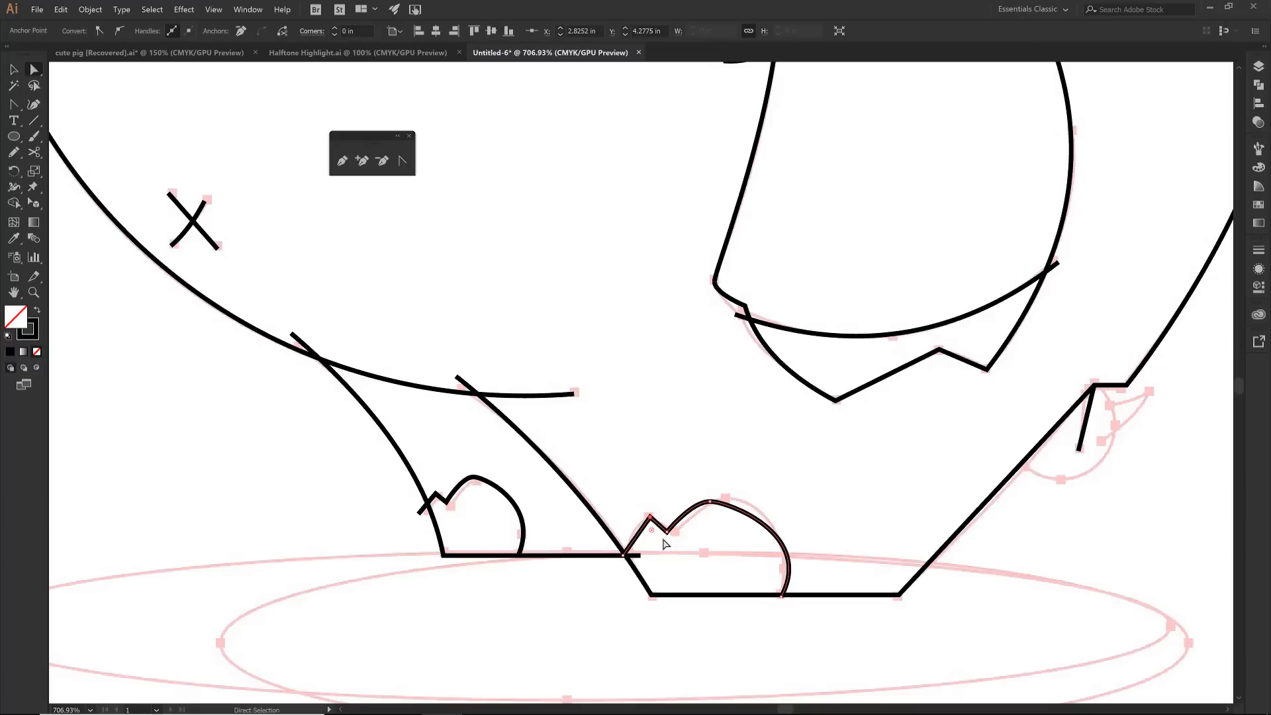
pyautogui.moveTo(710, 501); pyautogui.dragTo(723, 498)
pyautogui.moveTo(667, 532); pyautogui.dragTo(673, 534)
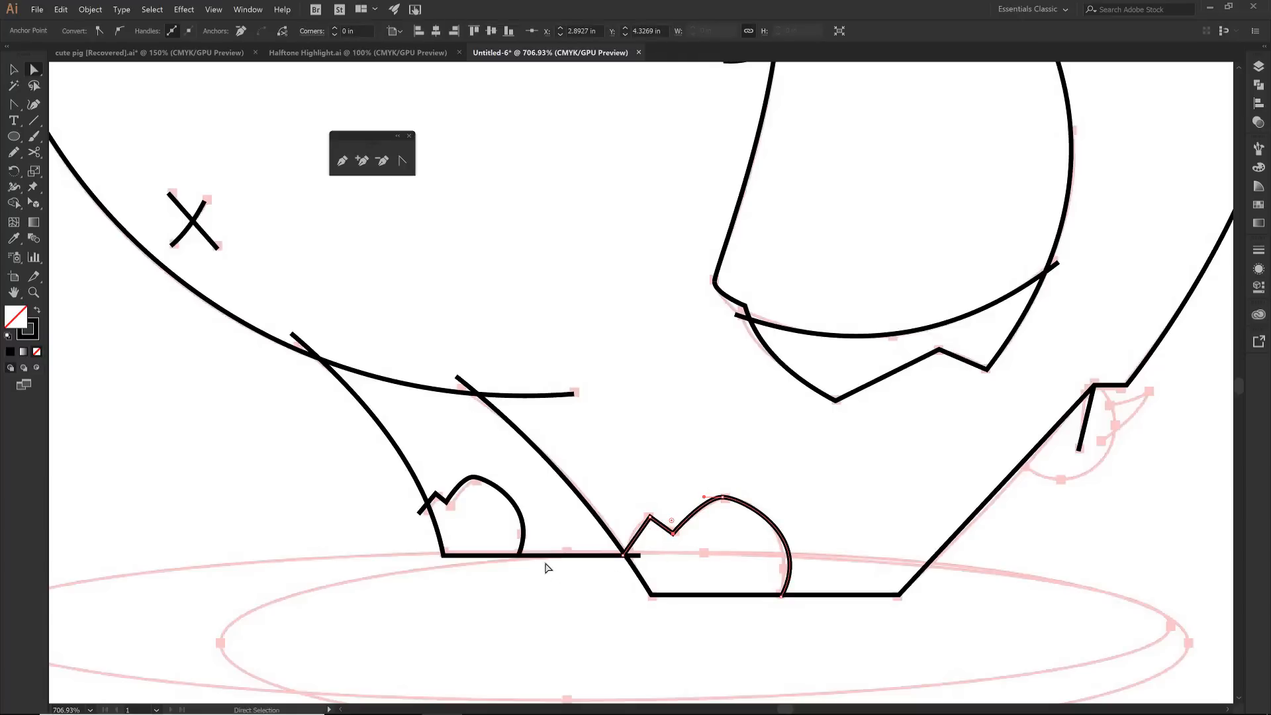
# Draw a circle about 0.33 in across over the tail curl and nudge it right and down onto the template.
pyautogui.press('l')
pyautogui.moveTo(1025, 418); pyautogui.dragTo(1081, 470)
pyautogui.press('Right')
pyautogui.press('Right')
pyautogui.press('Right')
pyautogui.press('Right')
pyautogui.press('Right')
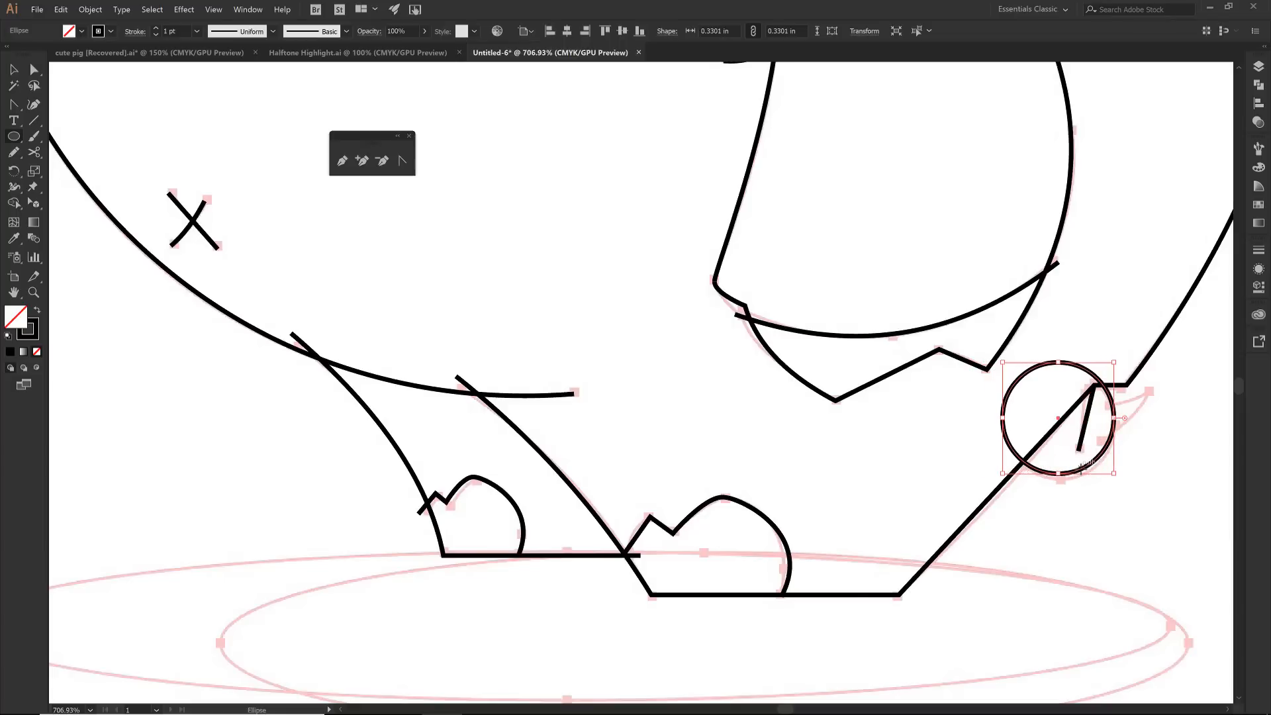
pyautogui.press('Down')
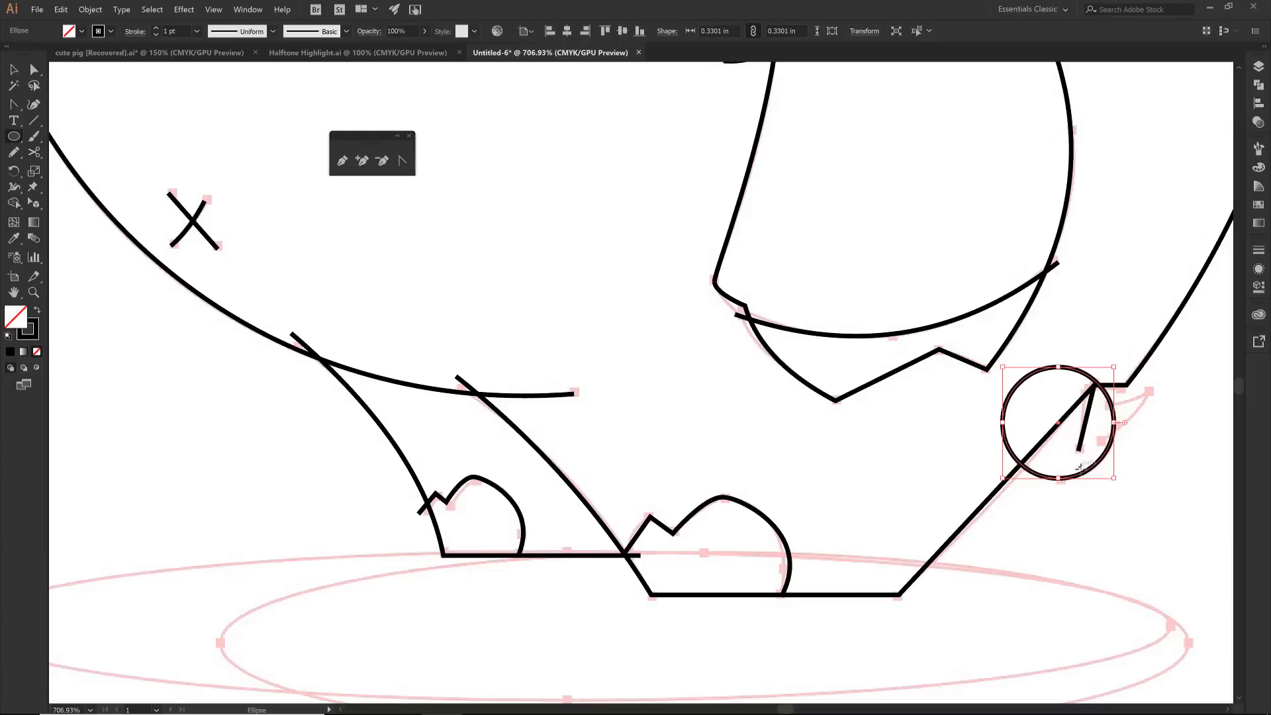
# Draw an open two-segment Pen path for the tail's pointed tip and bend both edges to the template.
pyautogui.press('z')
pyautogui.moveTo(960, 330); pyautogui.dragTo(1186, 530)
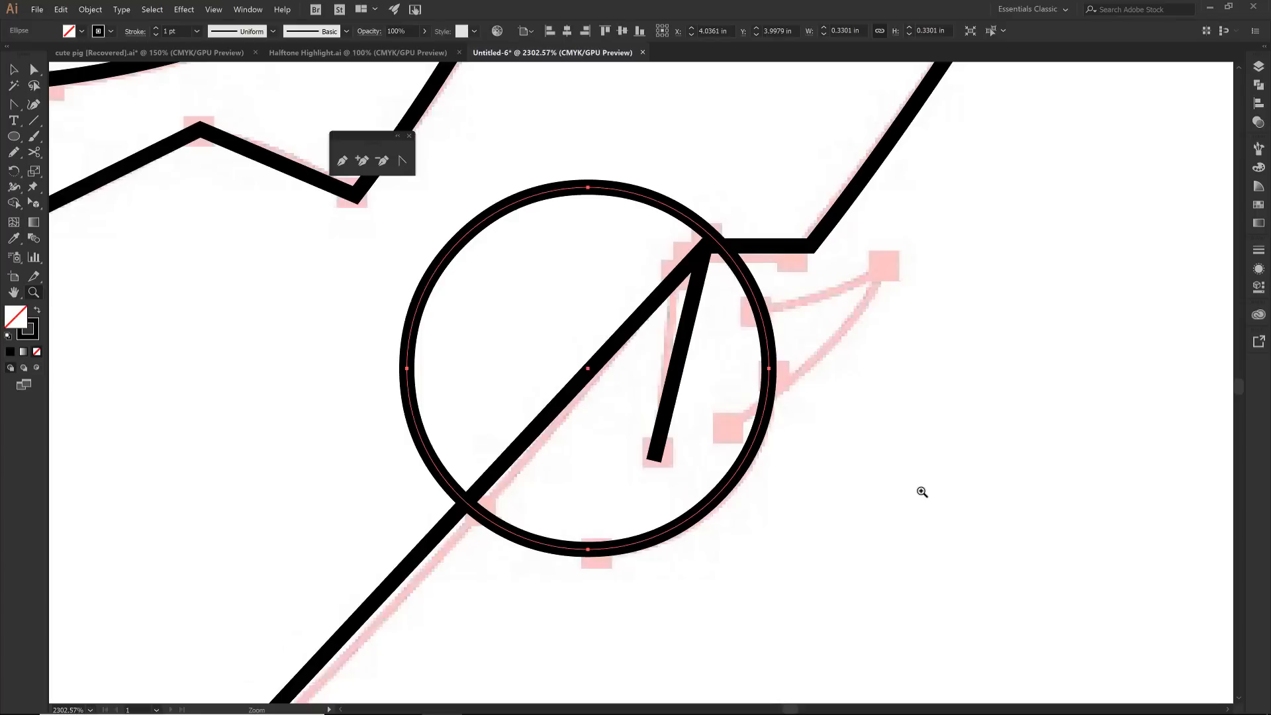
pyautogui.press('p')
pyautogui.click(736, 428)
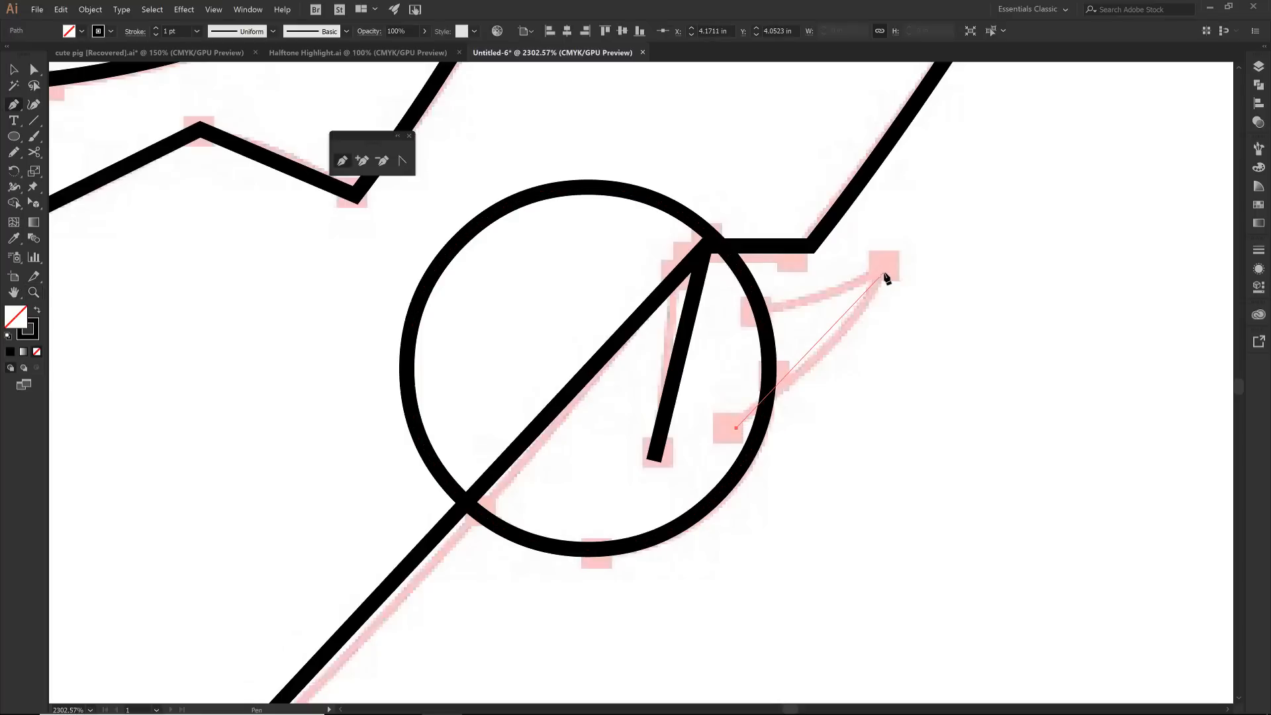
pyautogui.click(884, 274)
pyautogui.click(733, 302)
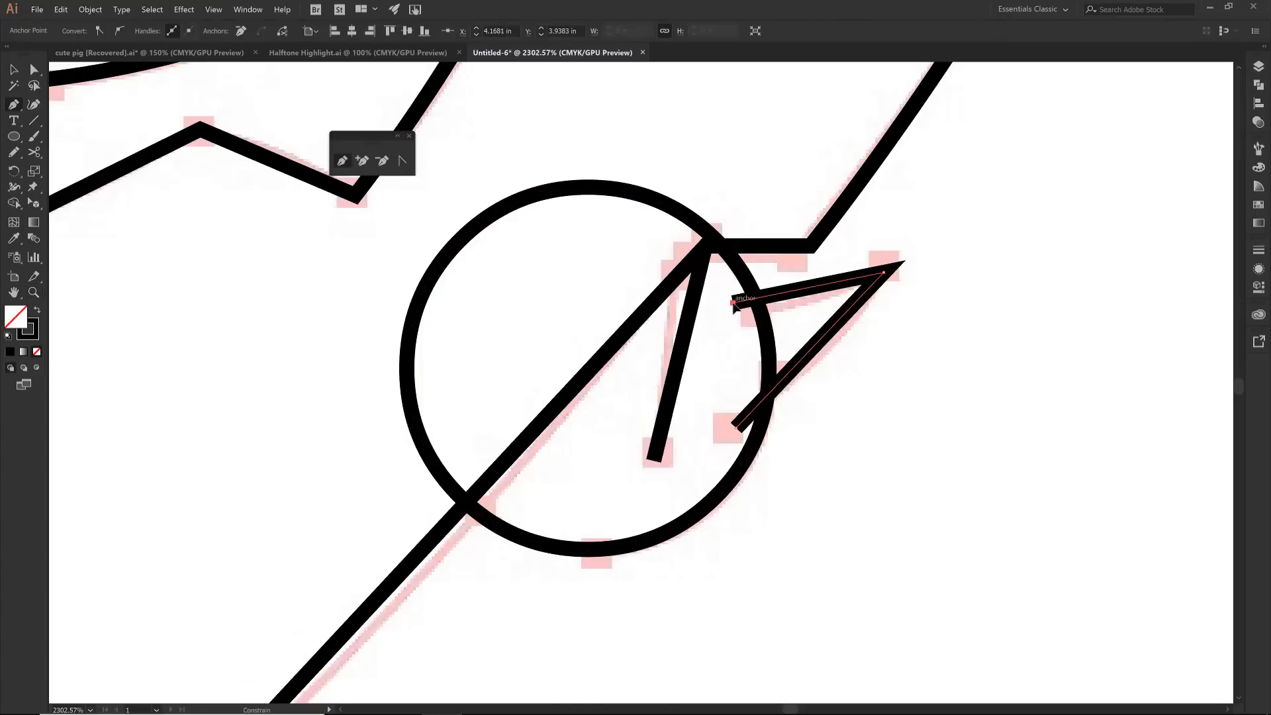
pyautogui.hotkey('shift', 'c')
pyautogui.moveTo(815, 290); pyautogui.dragTo(818, 299)
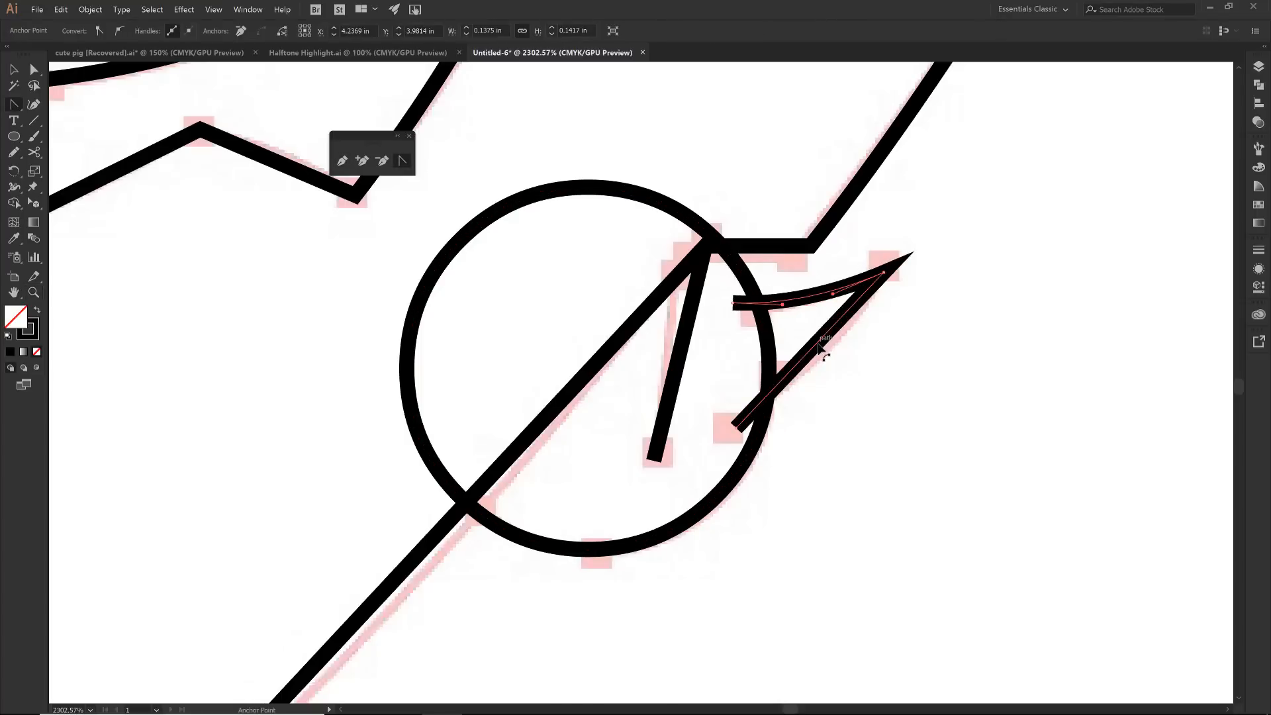
pyautogui.moveTo(819, 345); pyautogui.dragTo(834, 365)
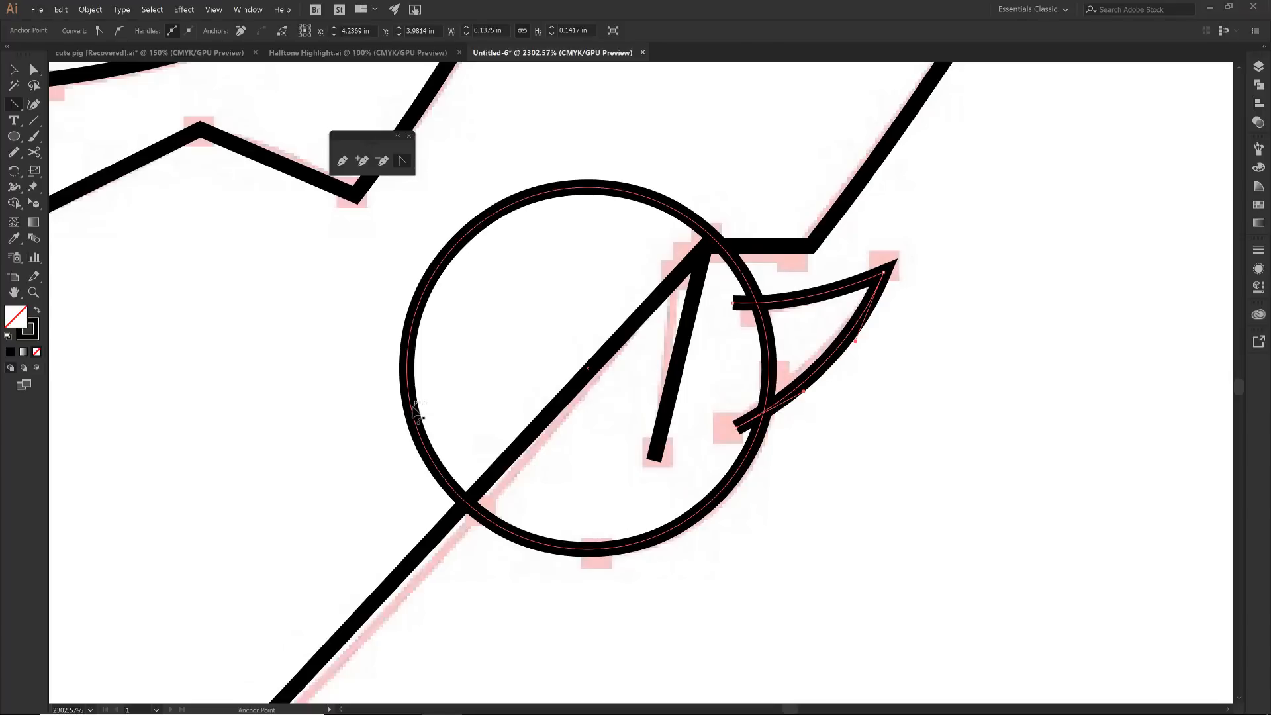
# Cut the tail circle with Scissors at the leg line and the tail base, and delete the arc inside the body.
pyautogui.press('c')
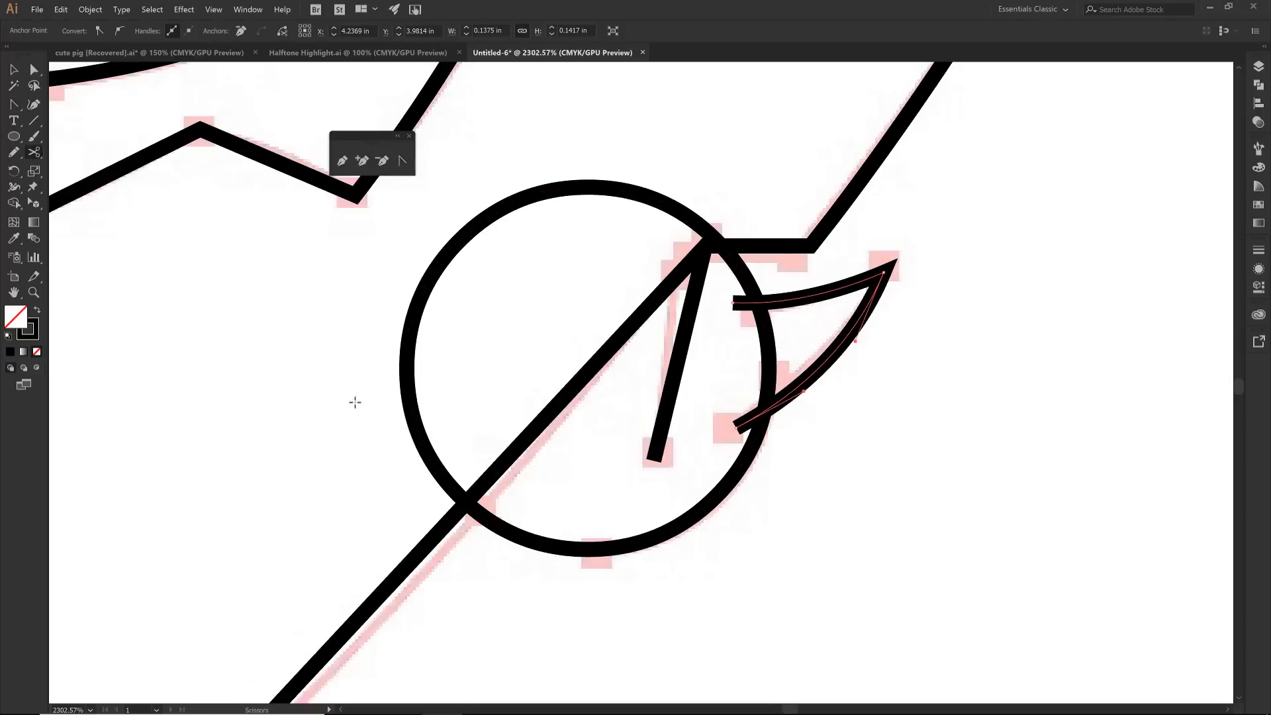
pyautogui.click(459, 493)
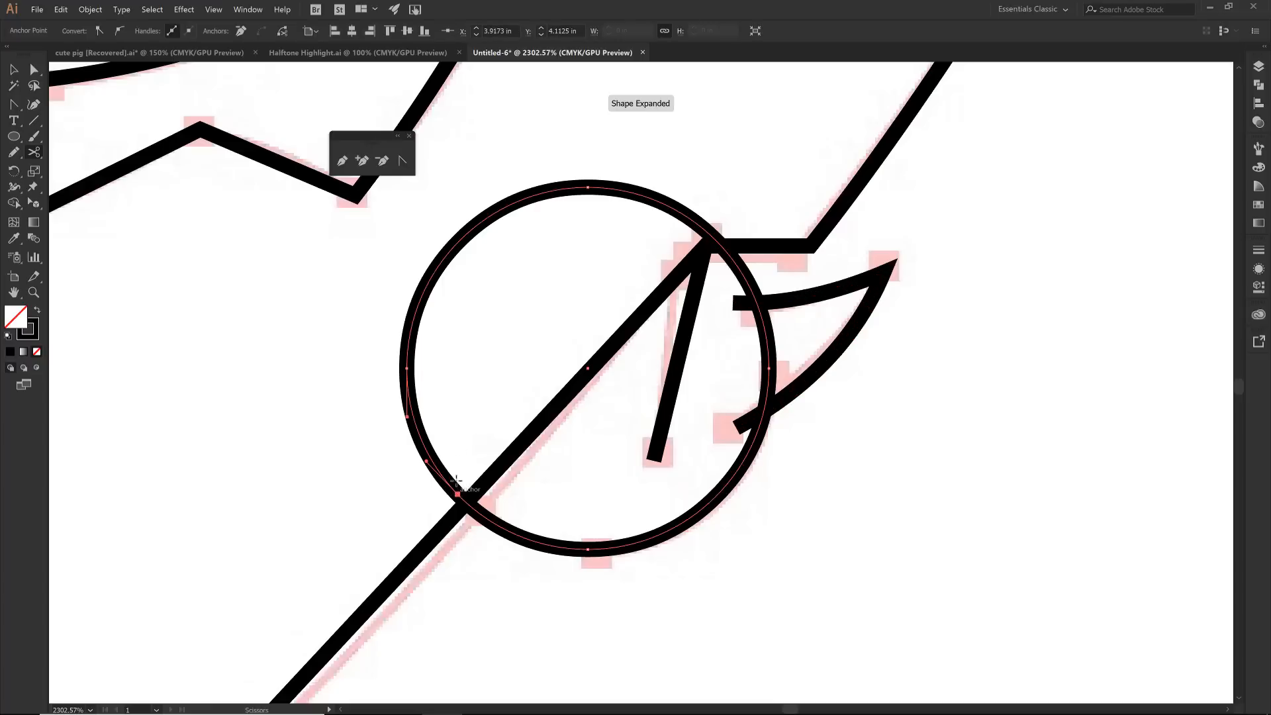
pyautogui.click(707, 231)
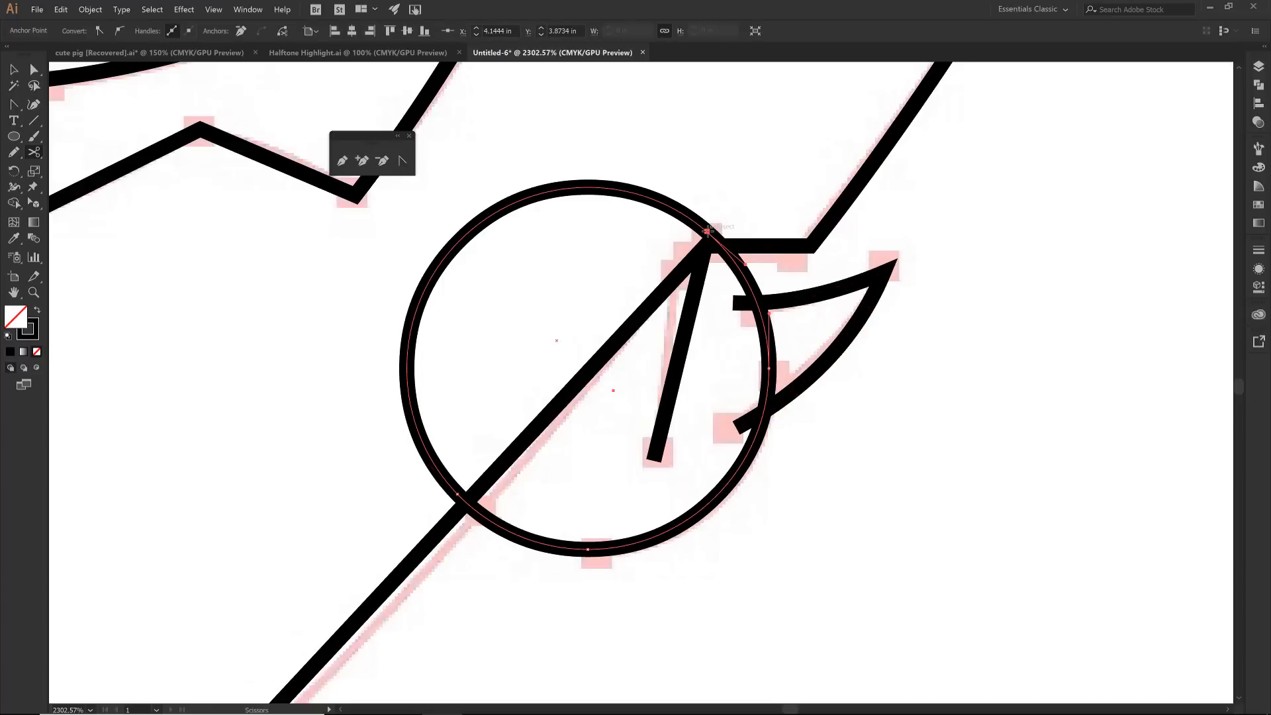
pyautogui.click(708, 231)
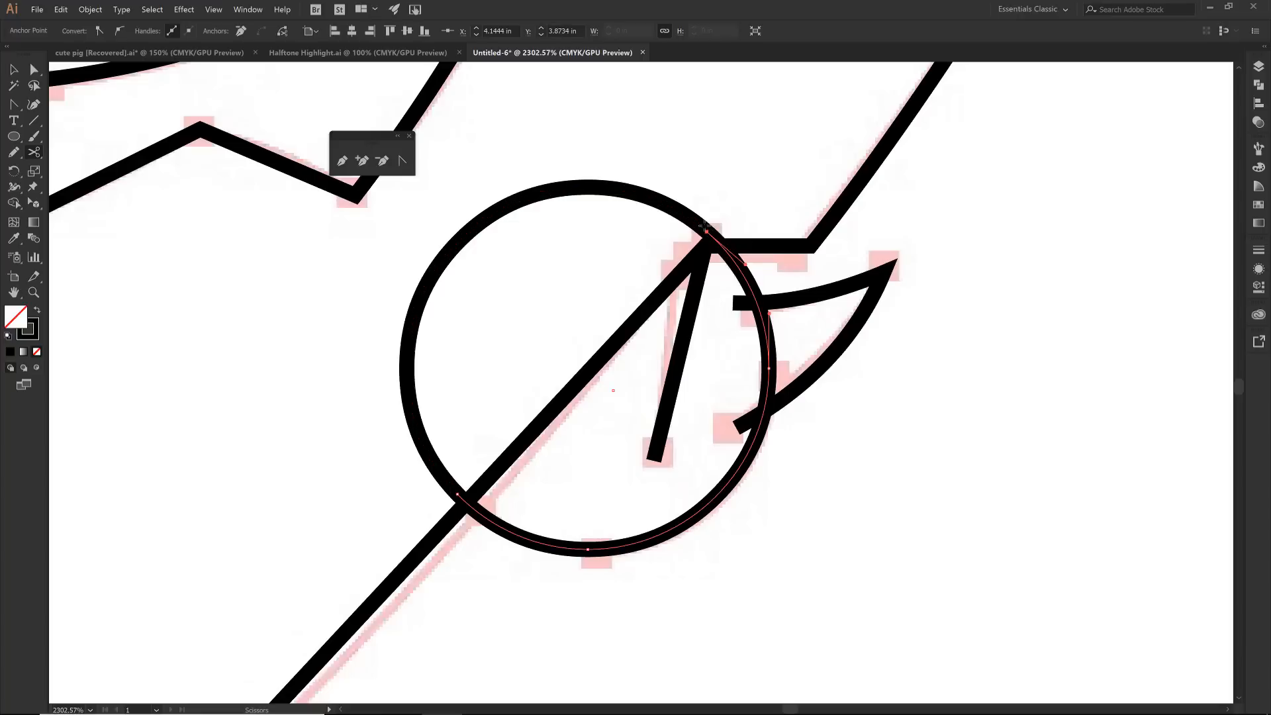
pyautogui.click(708, 231)
pyautogui.press('v')
pyautogui.click(421, 442)
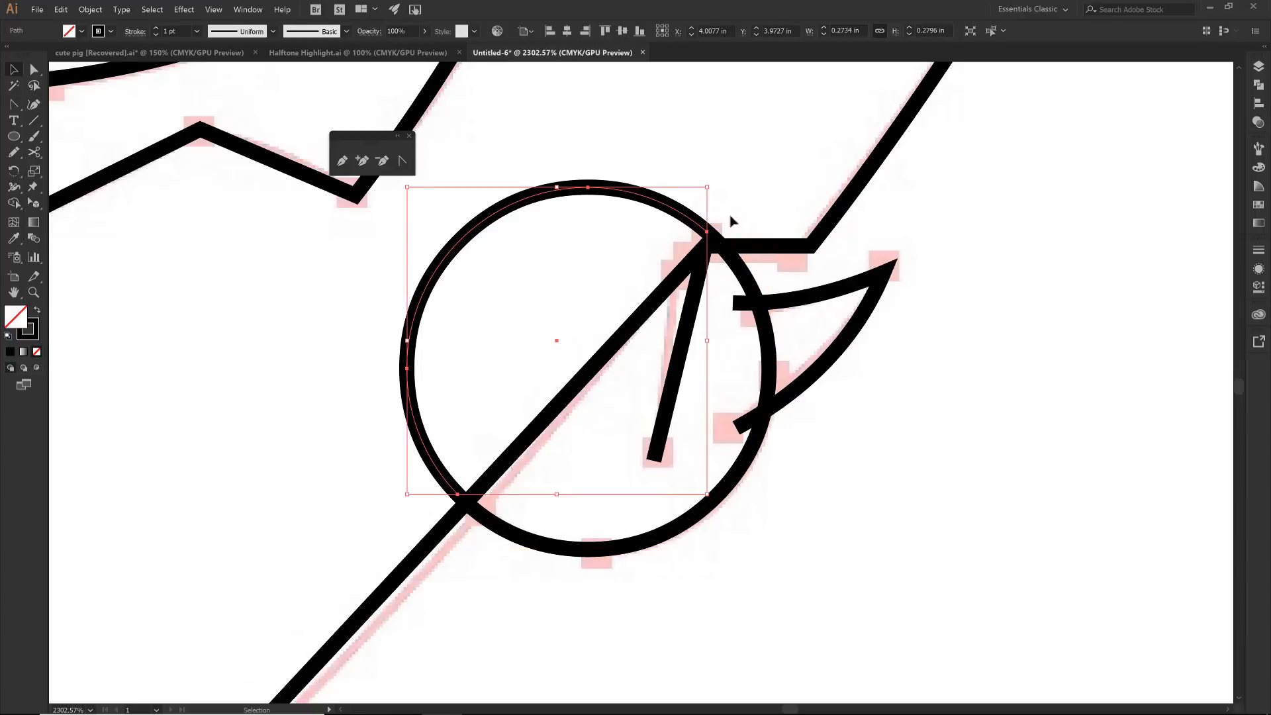
pyautogui.press('Delete')
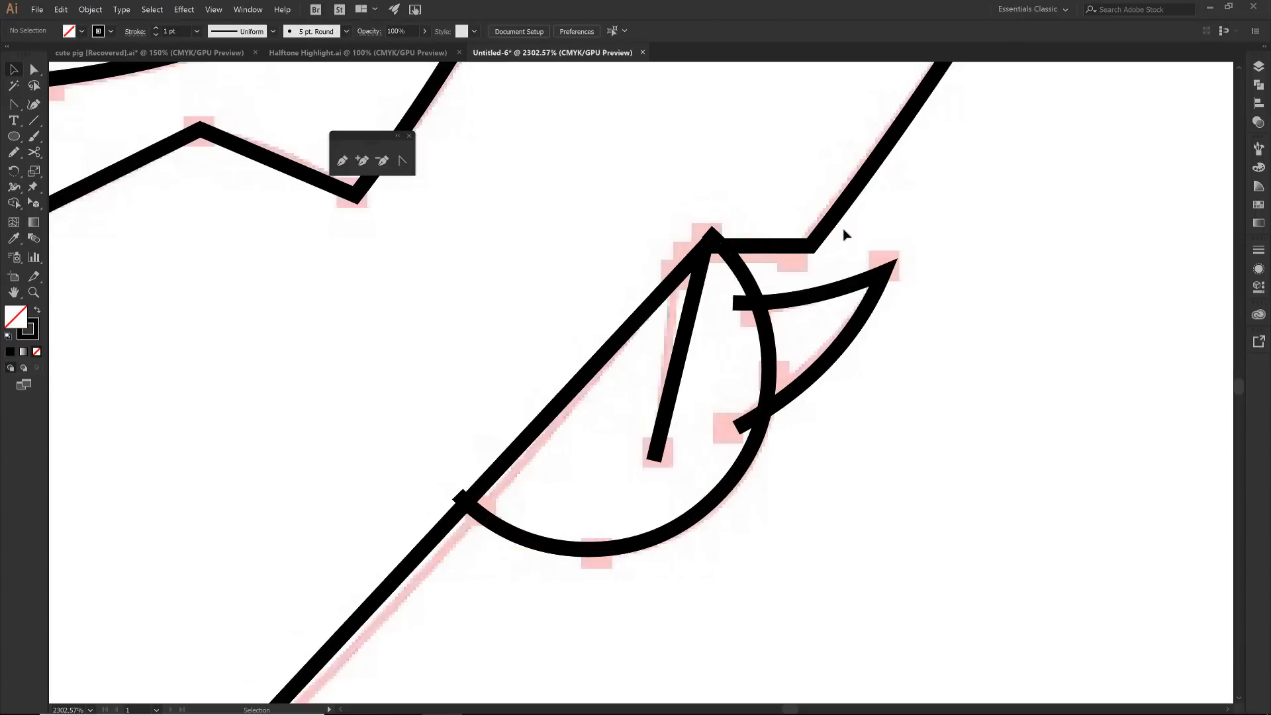
# Draw a ground shadow ellipse about 3.64 by 0.42 in under the feet and a narrower one overlapping it, following the template.
pyautogui.press('a')
pyautogui.hotkey('ctrl', '0')
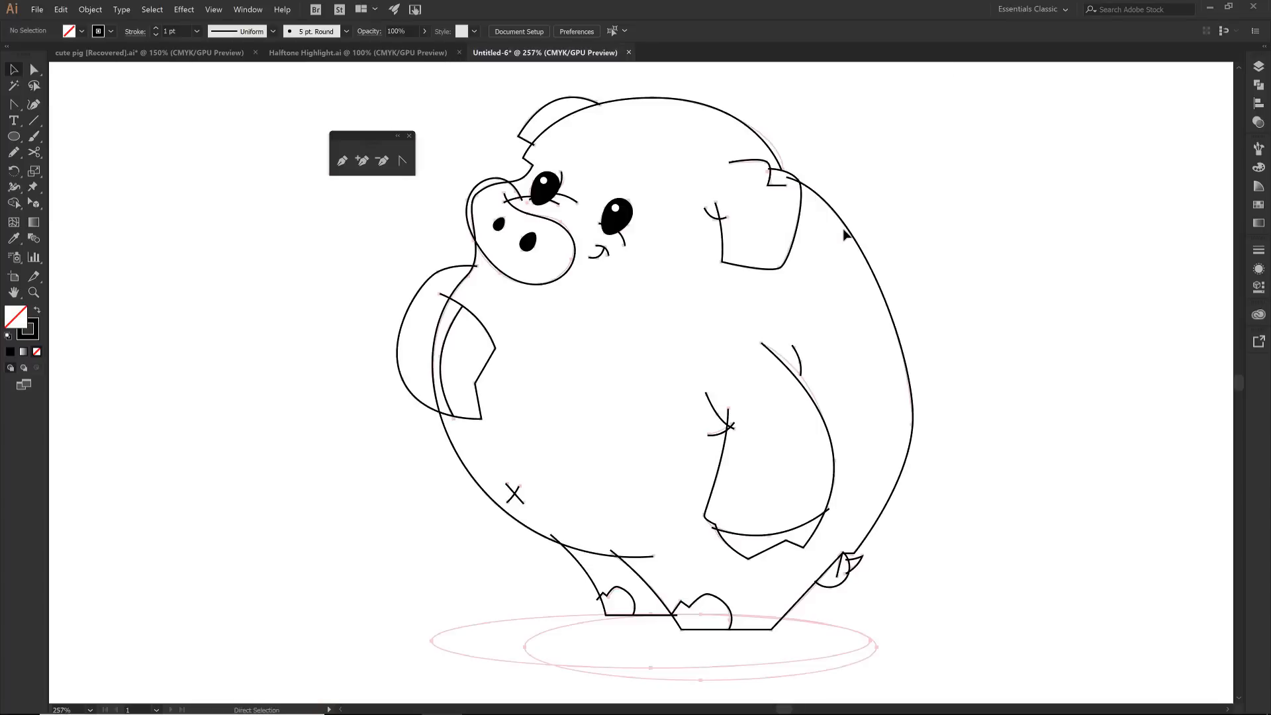
pyautogui.press('l')
pyautogui.moveTo(428, 626); pyautogui.dragTo(874, 666)
pyautogui.press('v')
pyautogui.moveTo(654, 627); pyautogui.dragTo(654, 615)
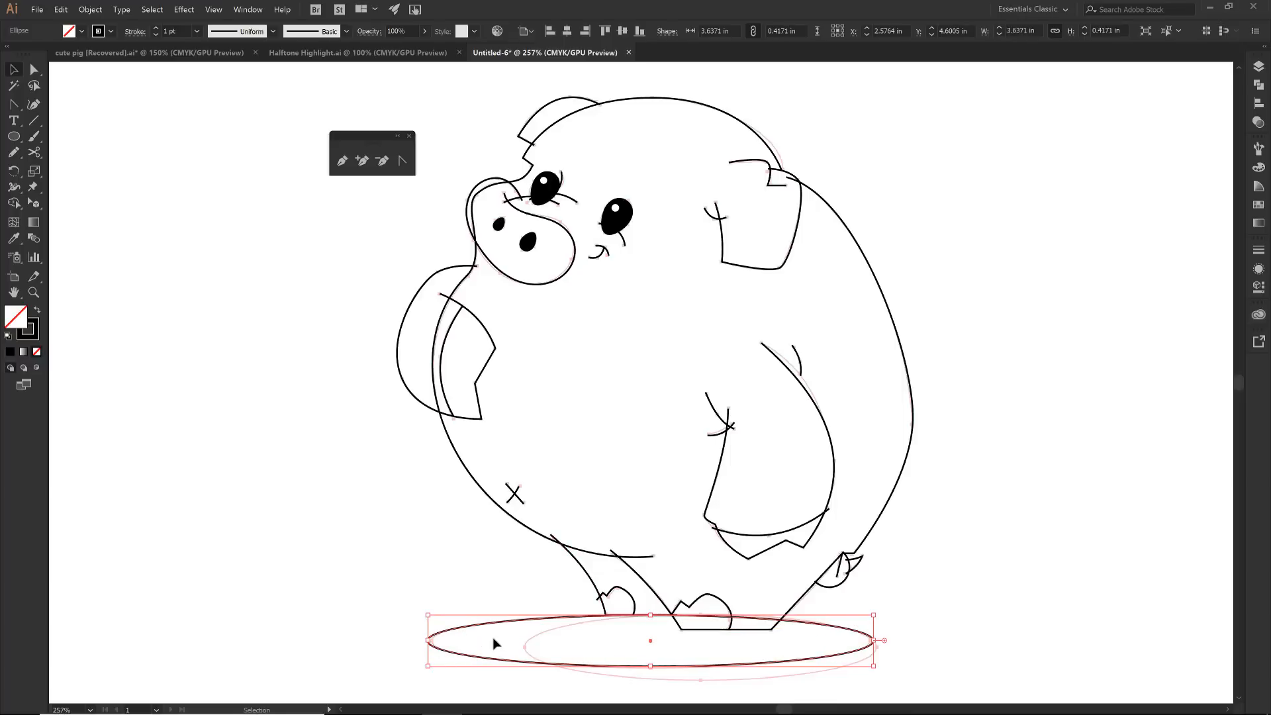
pyautogui.press('a')
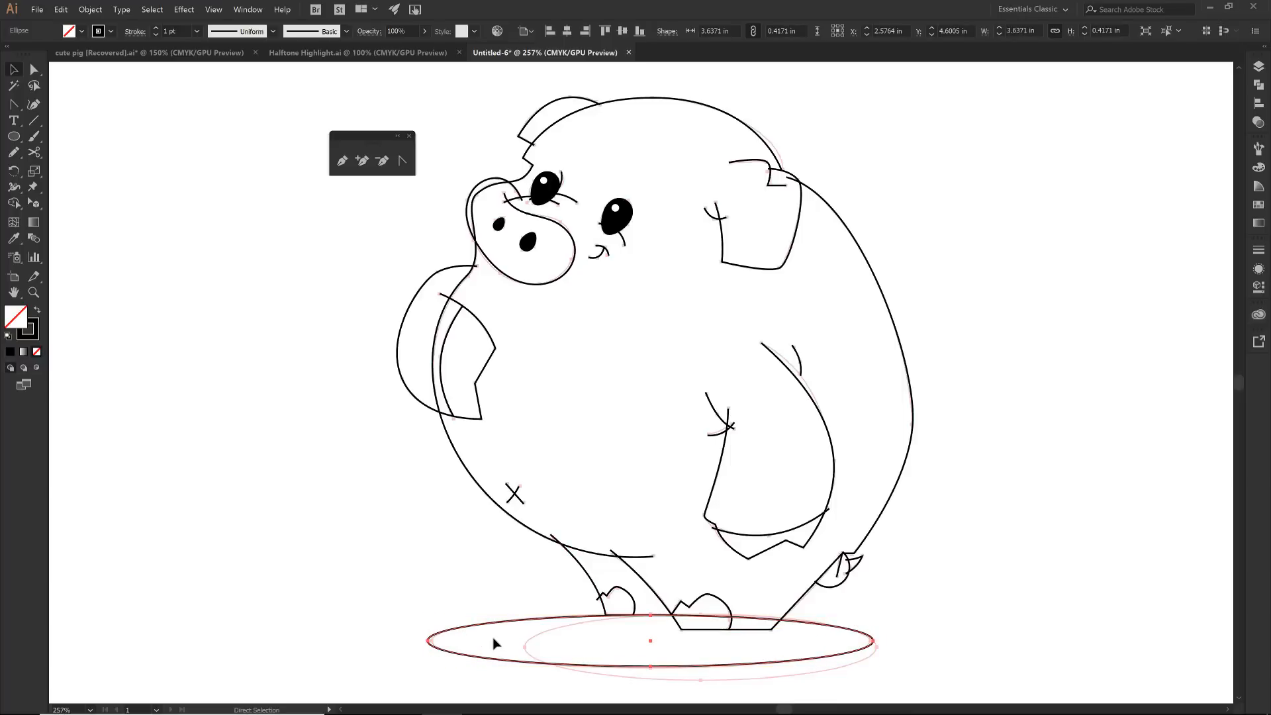
pyautogui.press('v')
pyautogui.click(881, 618)
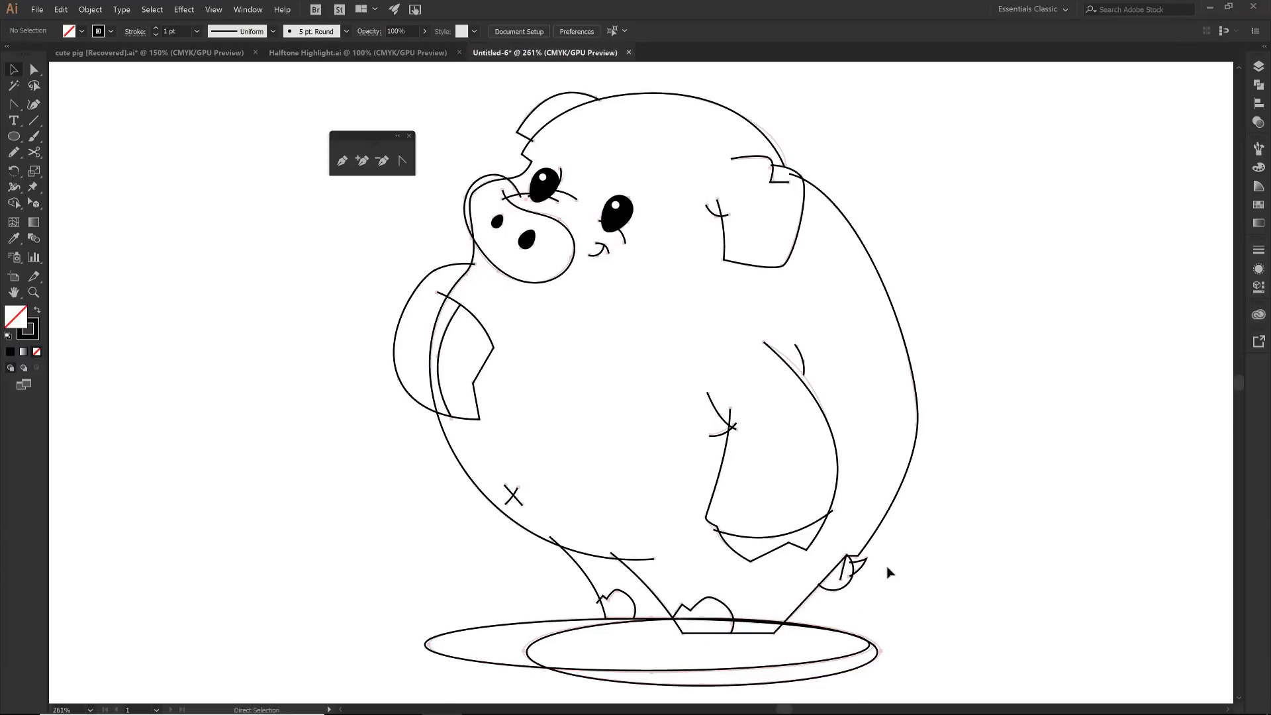
# Save the drawing as Pig Recording in Adobe Illustrator format in the Illustrator Files folder, accepting the default Illustrator options.
pyautogui.press('v')
pyautogui.hotkey('ctrl', 'shift', 's')
pyautogui.click(318, 37)
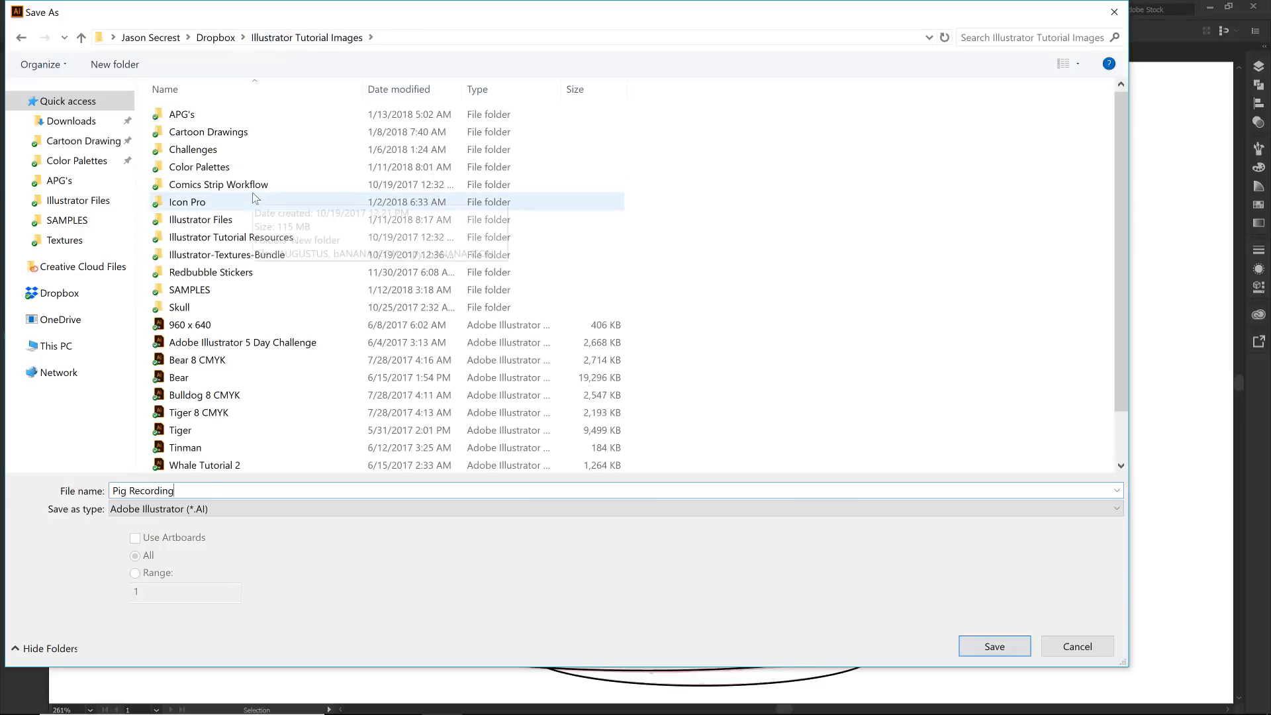
pyautogui.doubleClick(222, 219)
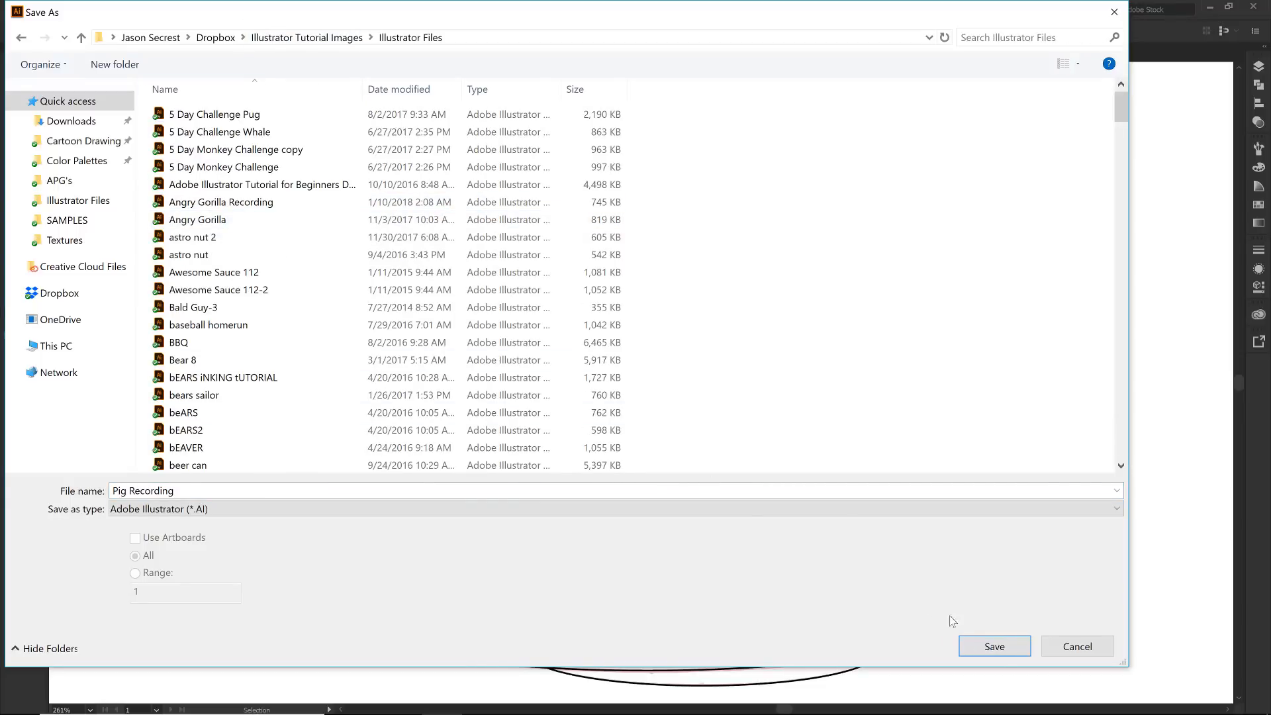
pyautogui.click(1008, 648)
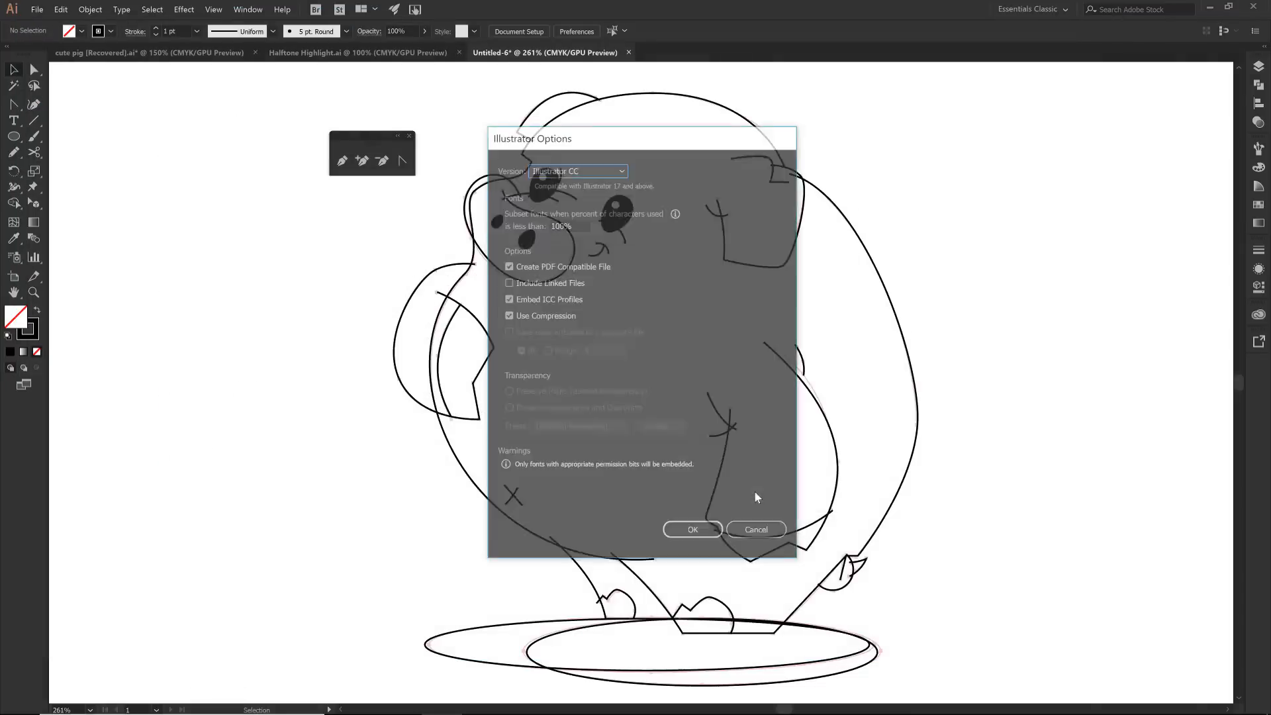
pyautogui.press('Return')
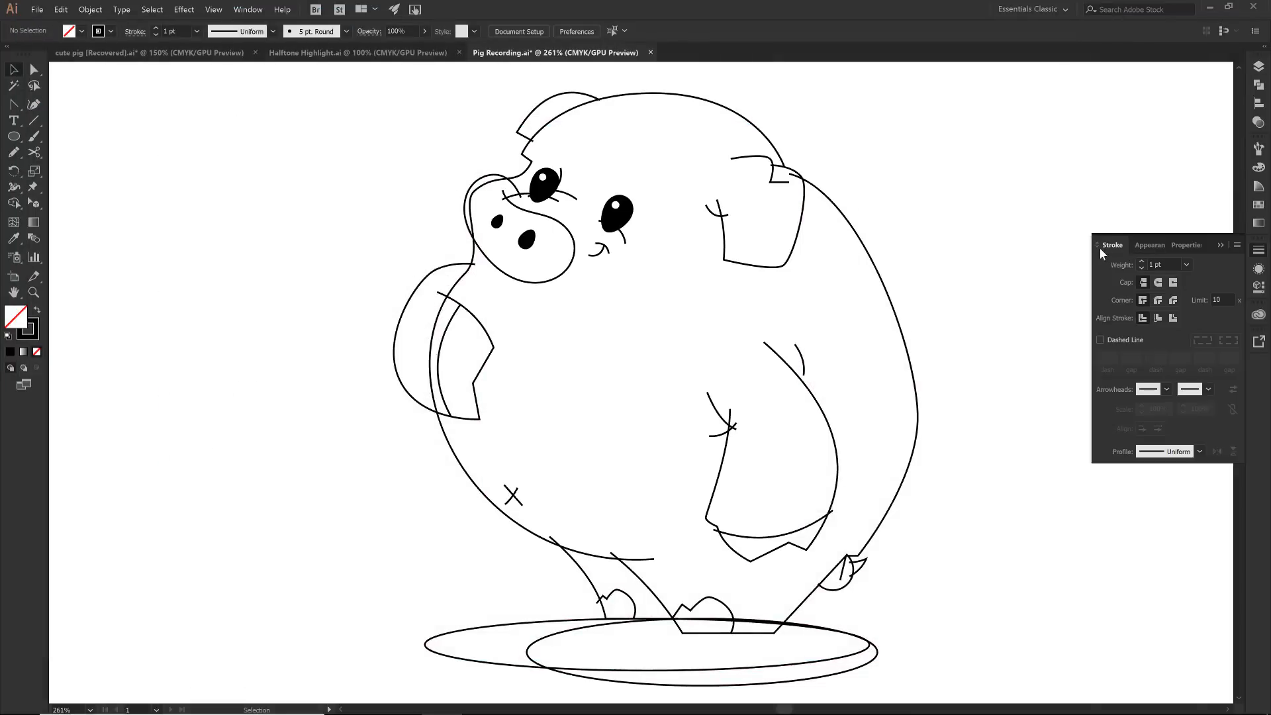
# Nudge the short crease curve above the near arm left so its end meets the arm's outline.
pyautogui.click(804, 363)
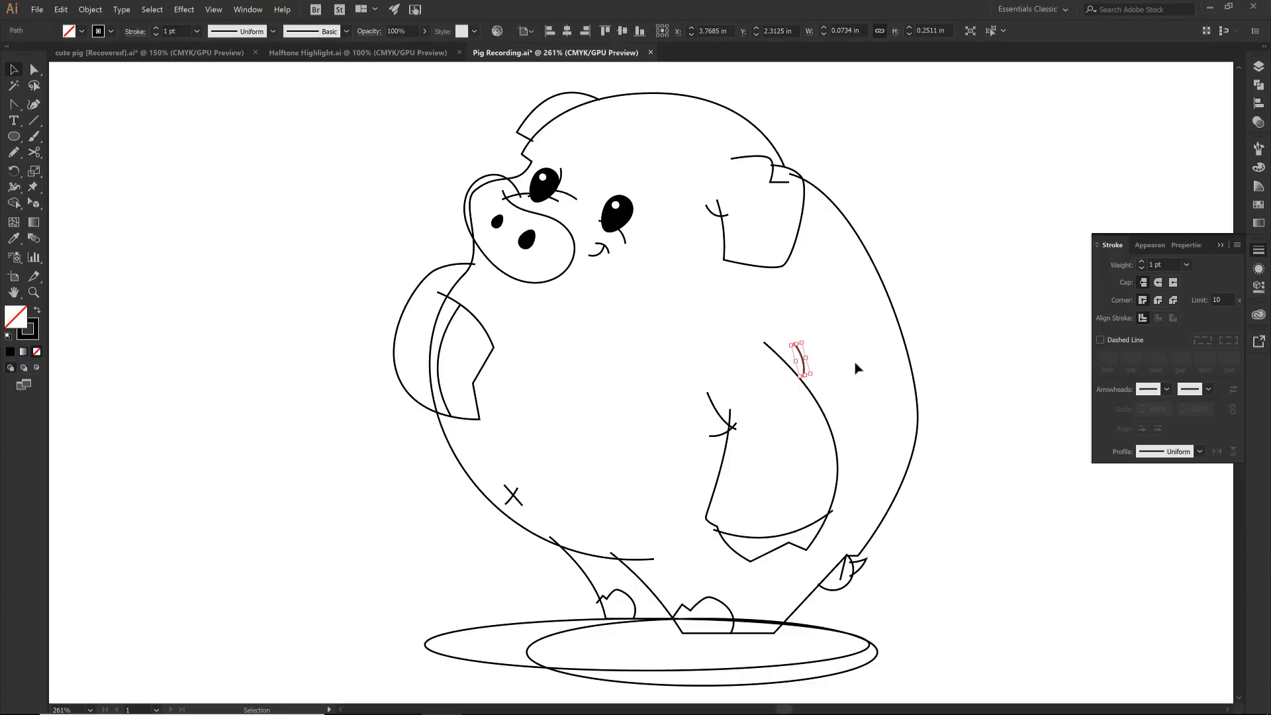
pyautogui.press('Left')
pyautogui.press('Left')
pyautogui.press('Left')
pyautogui.press('Left')
# Select all the outline strokes with the Magic Wand and give them a Round Cap and a 3 pt weight.
pyautogui.click(14, 85)
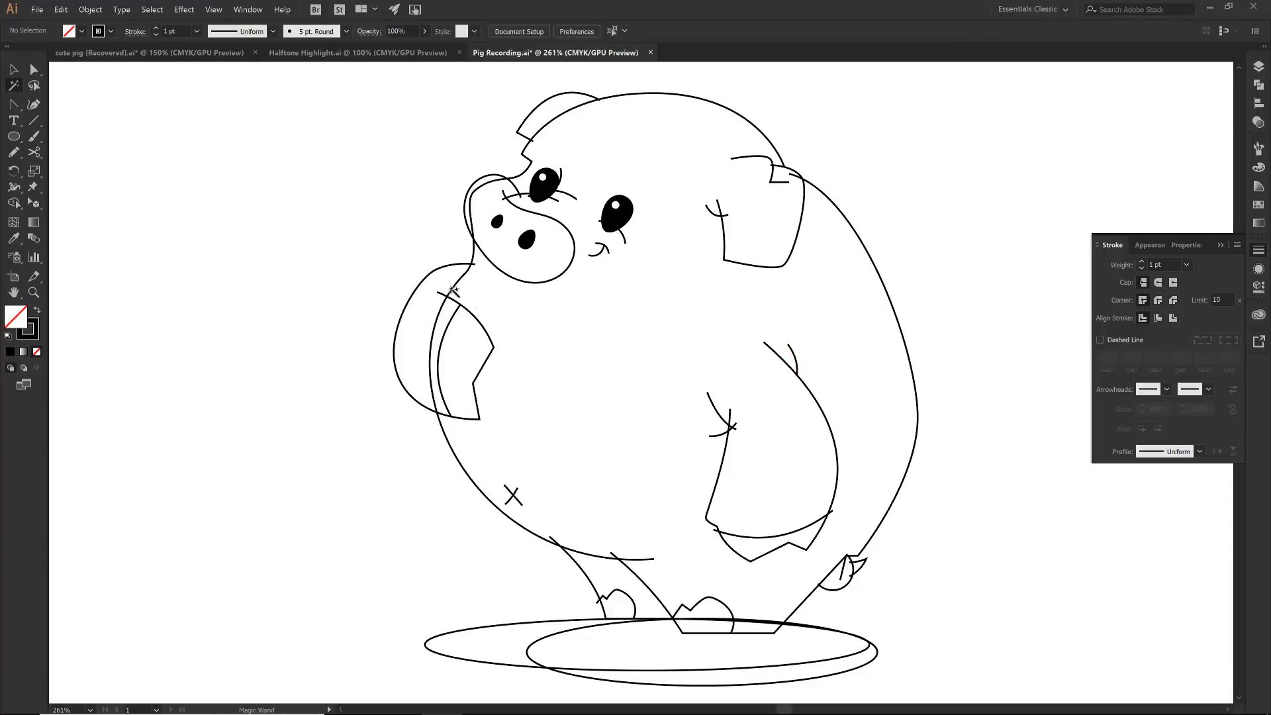
pyautogui.click(449, 290)
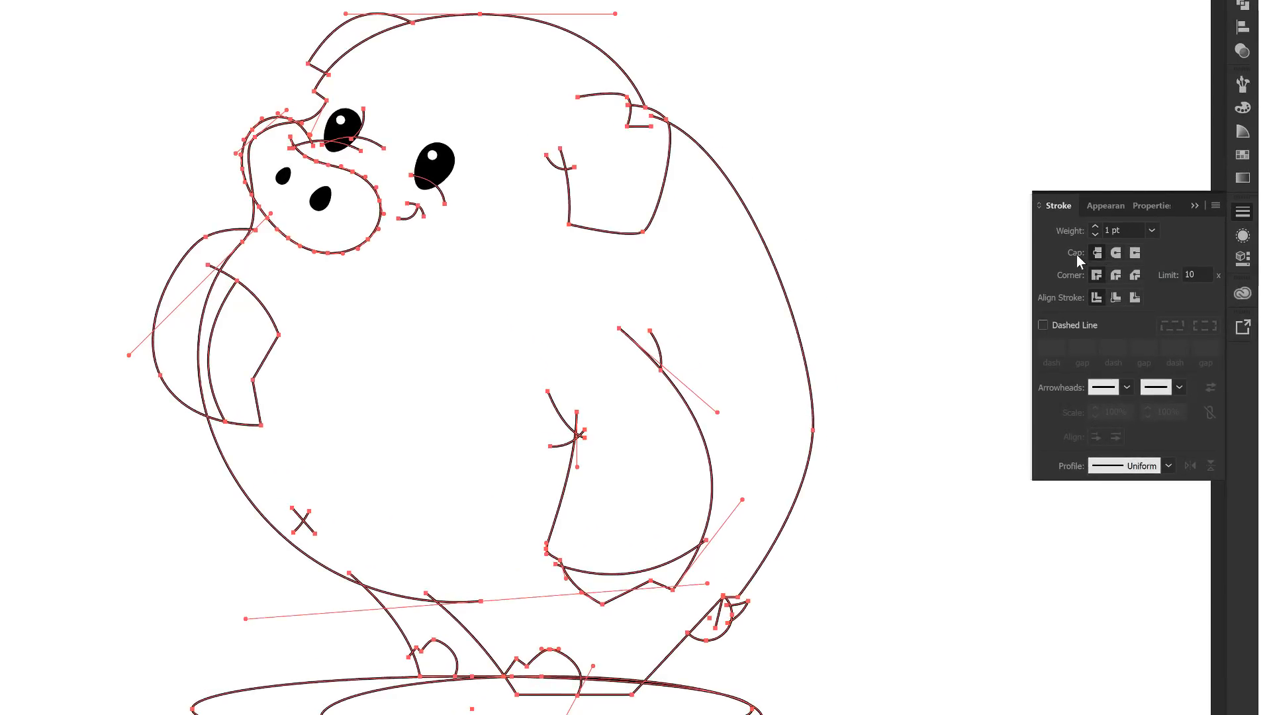
pyautogui.click(1117, 256)
pyautogui.click(1095, 226)
pyautogui.click(1095, 227)
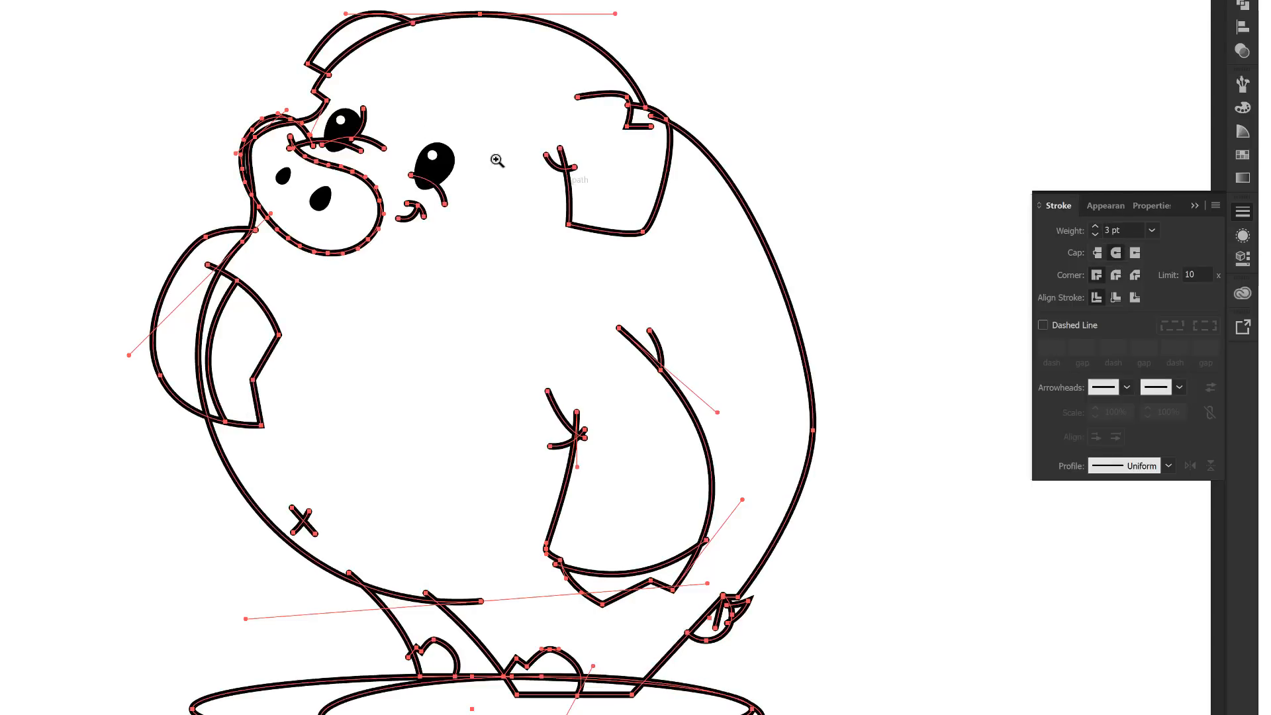
# Compare Butt Cap against Round Cap on the line ends around the ear, restore Round Cap, and deselect the artwork.
pyautogui.press('z')
pyautogui.moveTo(508, 69); pyautogui.dragTo(731, 276)
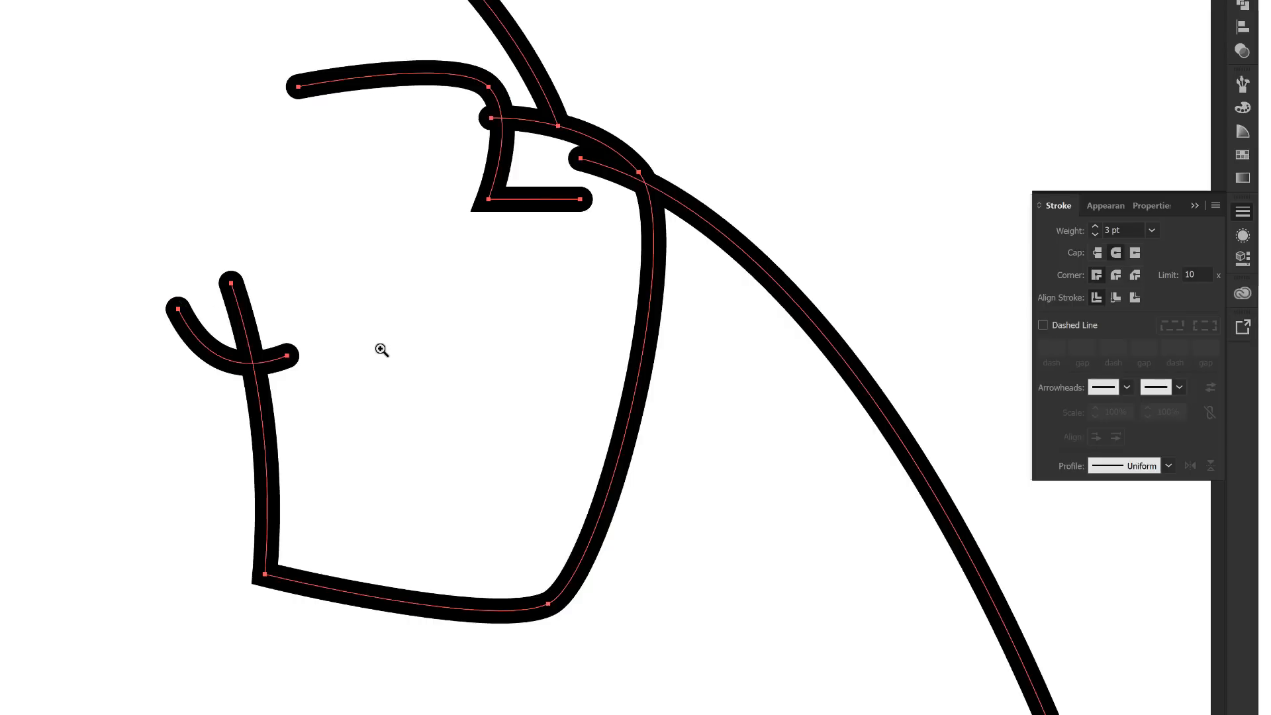
pyautogui.click(1102, 254)
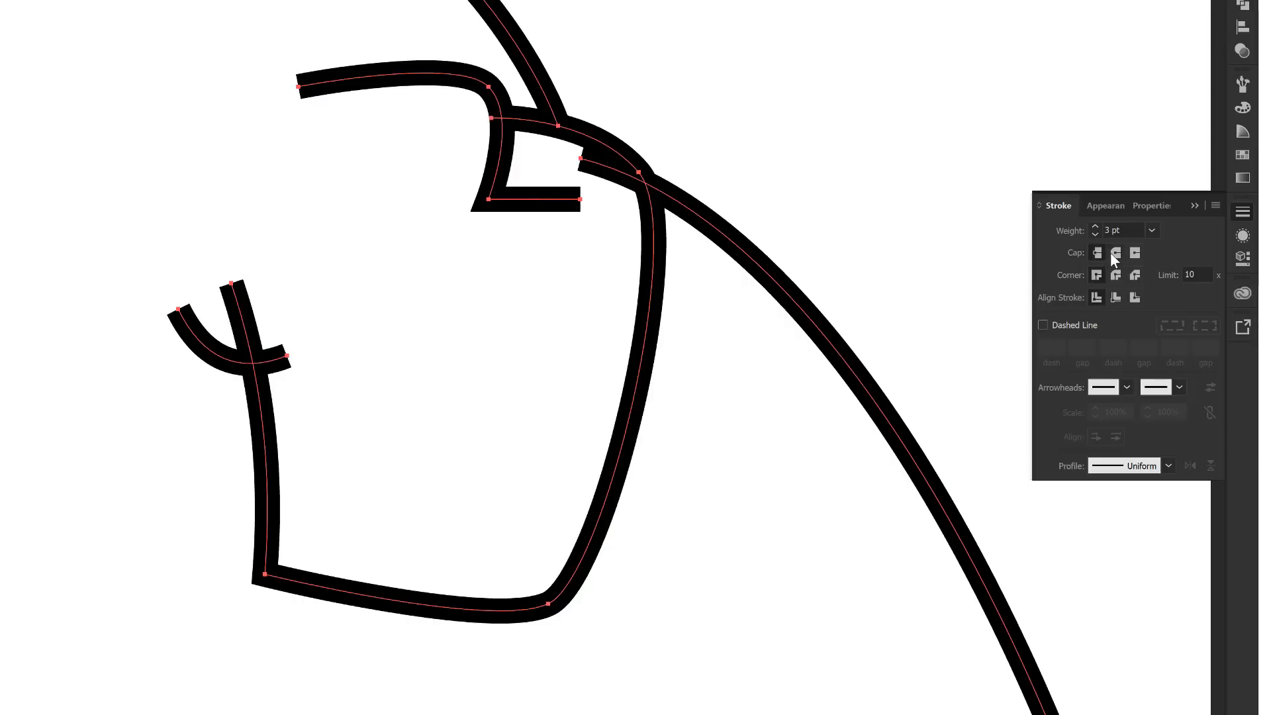
pyautogui.click(1118, 252)
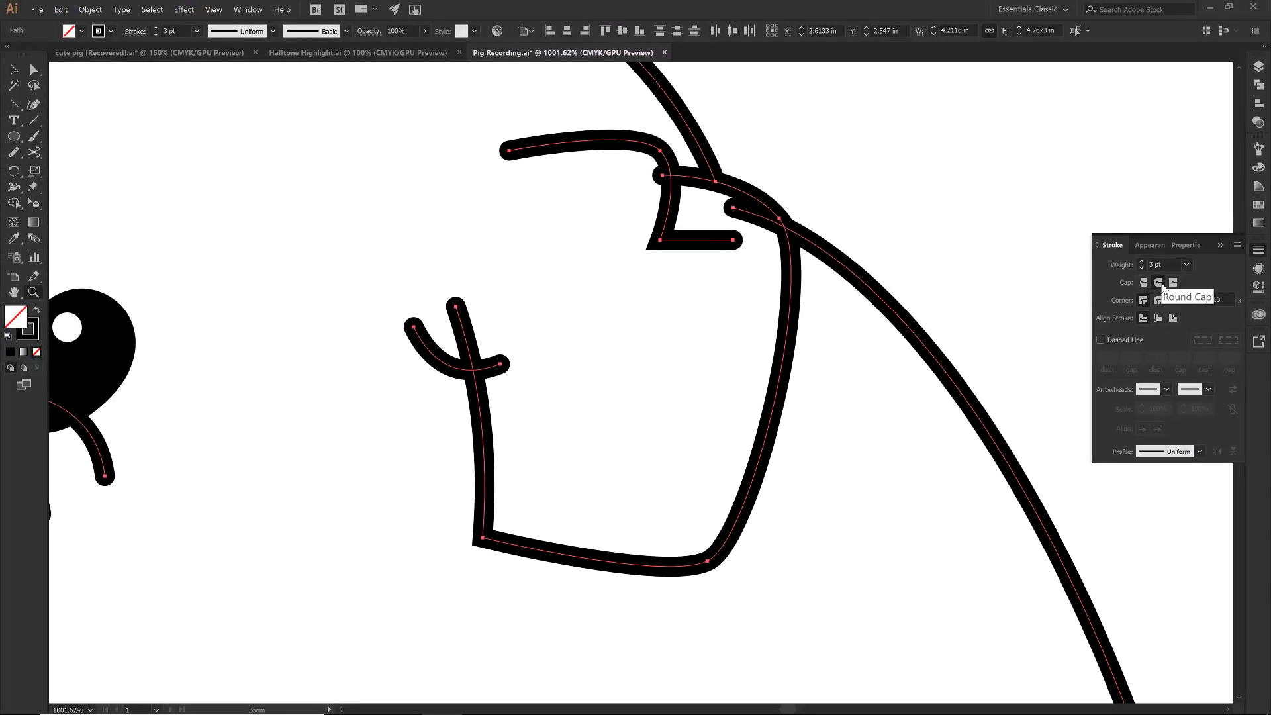
pyautogui.hotkey('ctrl', '0')
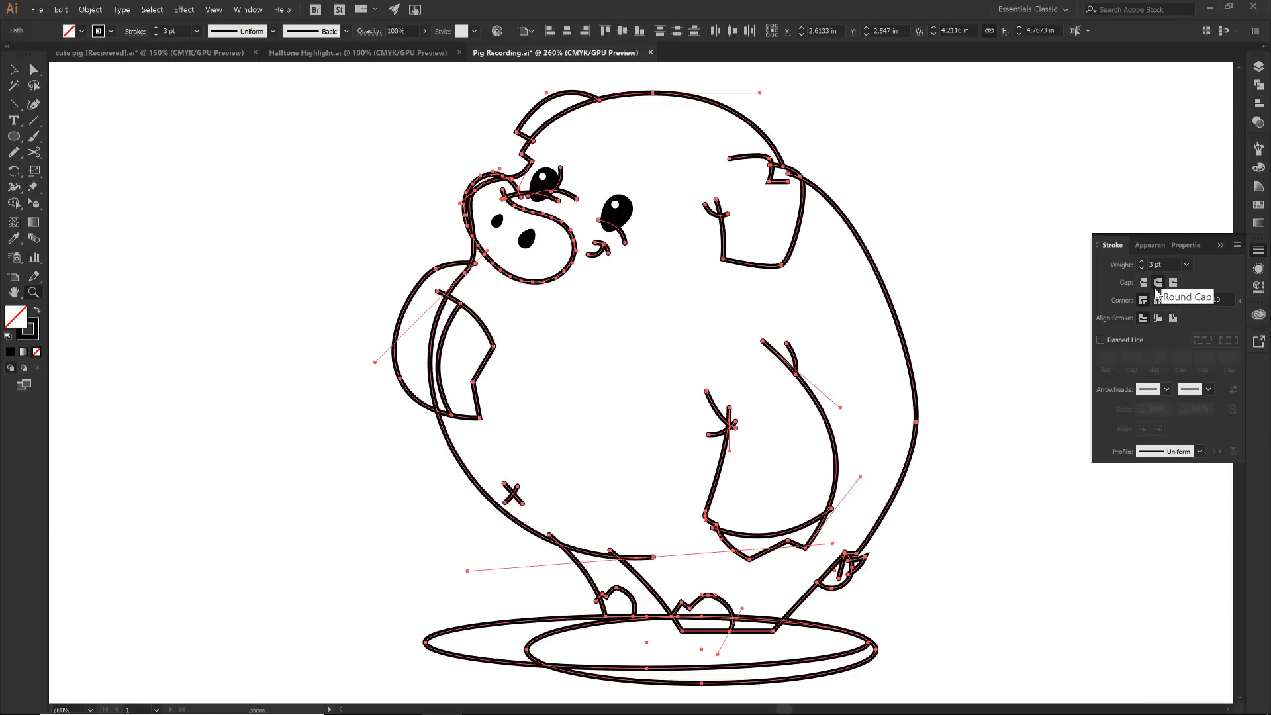
pyautogui.press('v')
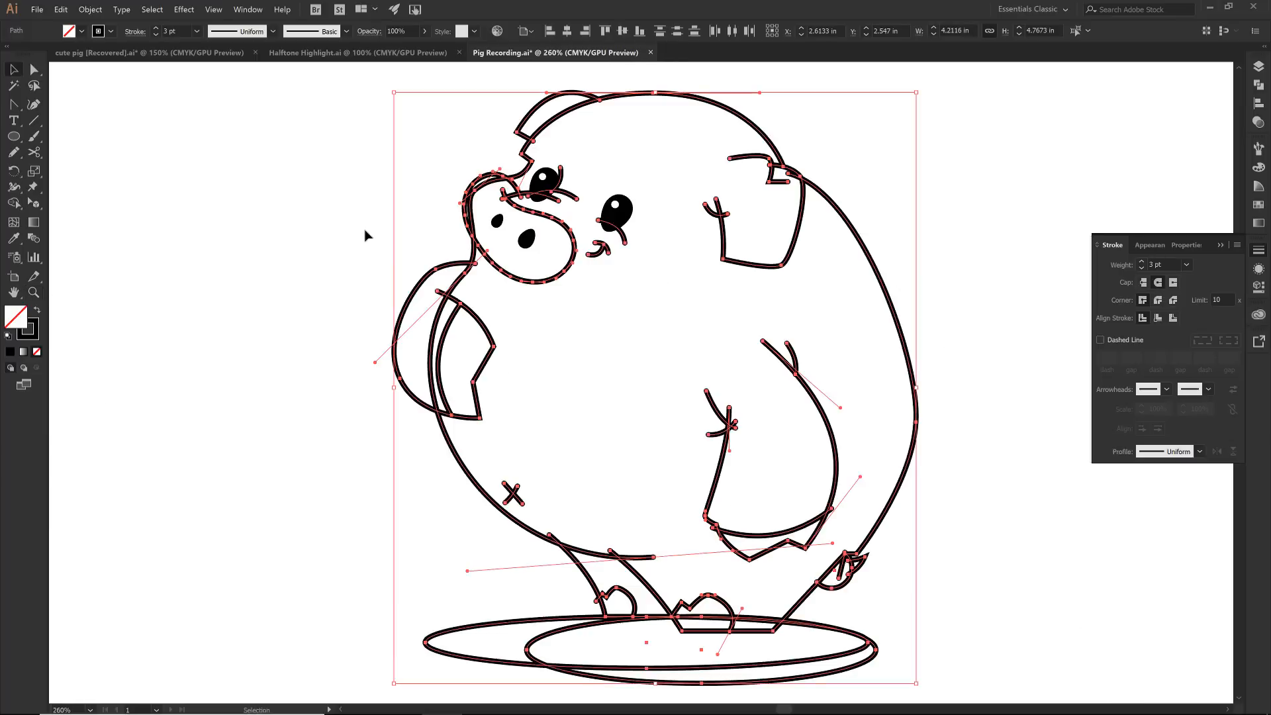
pyautogui.click(365, 230)
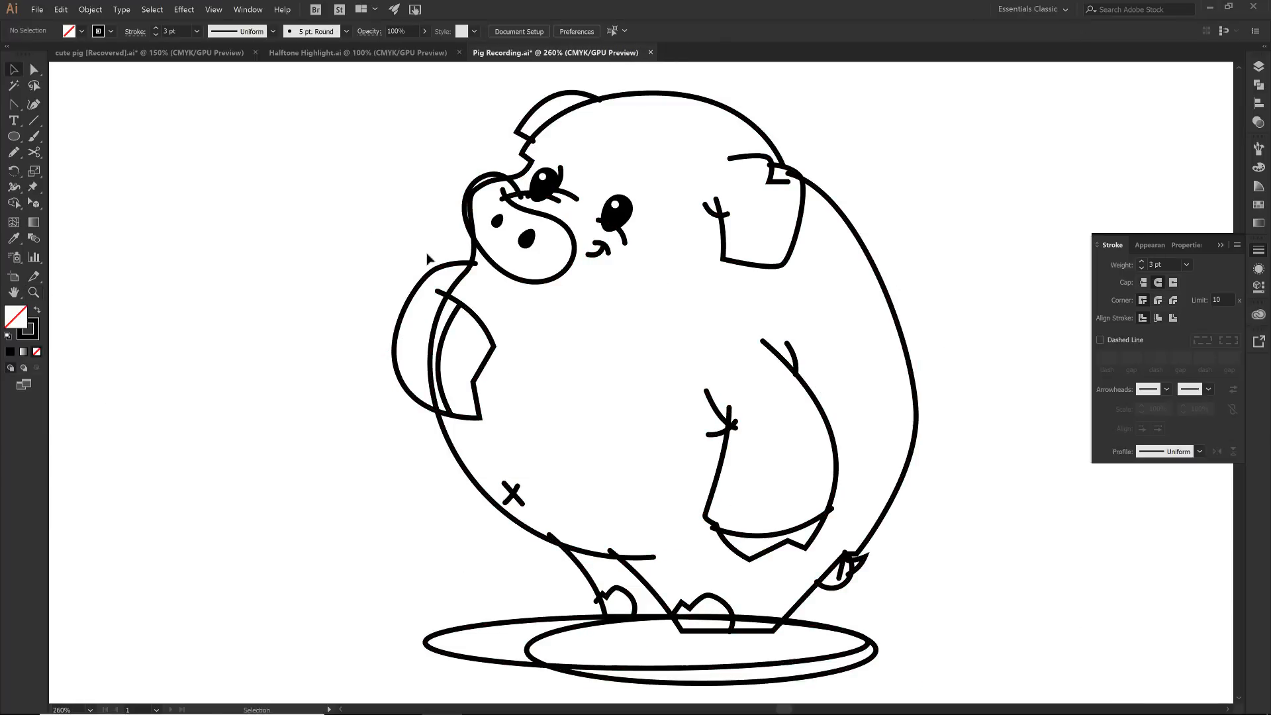
# Set the stroke weight of the arm, ear, head and body outlines to 5 pt.
pyautogui.click(448, 265)
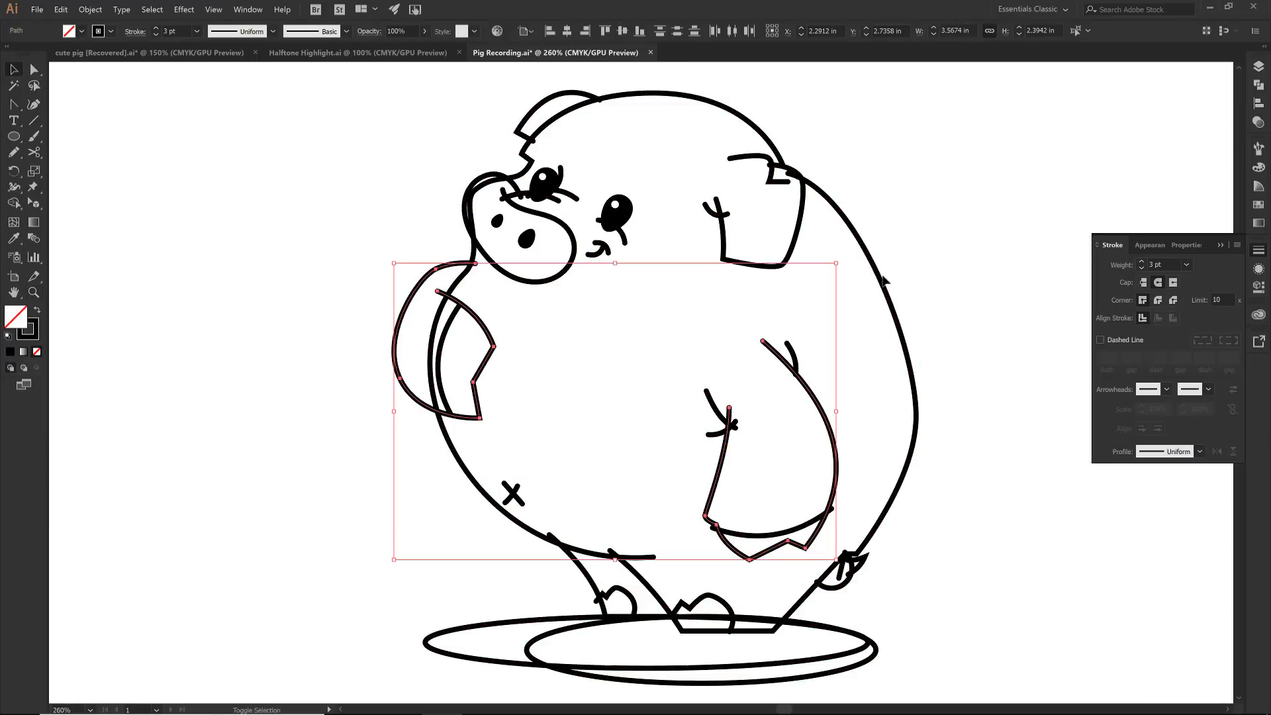
pyautogui.keyDown('shift'); pyautogui.click(770, 267); pyautogui.keyUp('shift')
pyautogui.keyDown('shift'); pyautogui.click(708, 106); pyautogui.keyUp('shift')
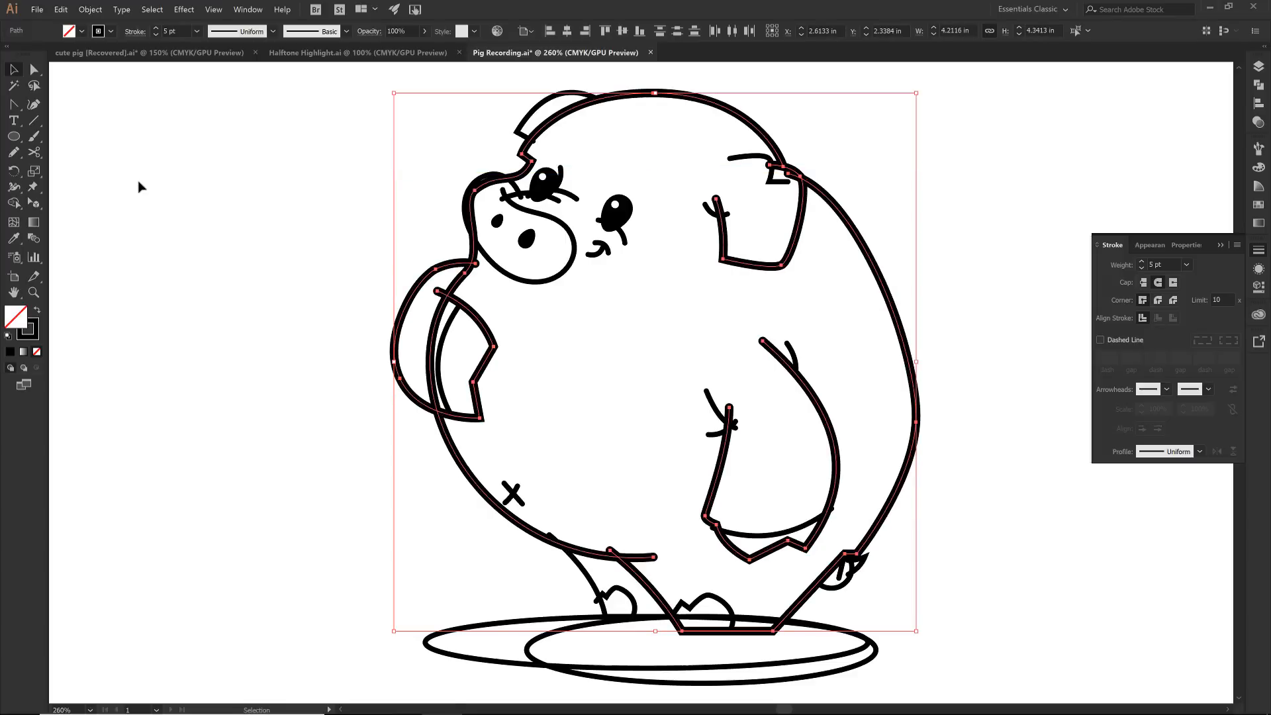
pyautogui.click(139, 187)
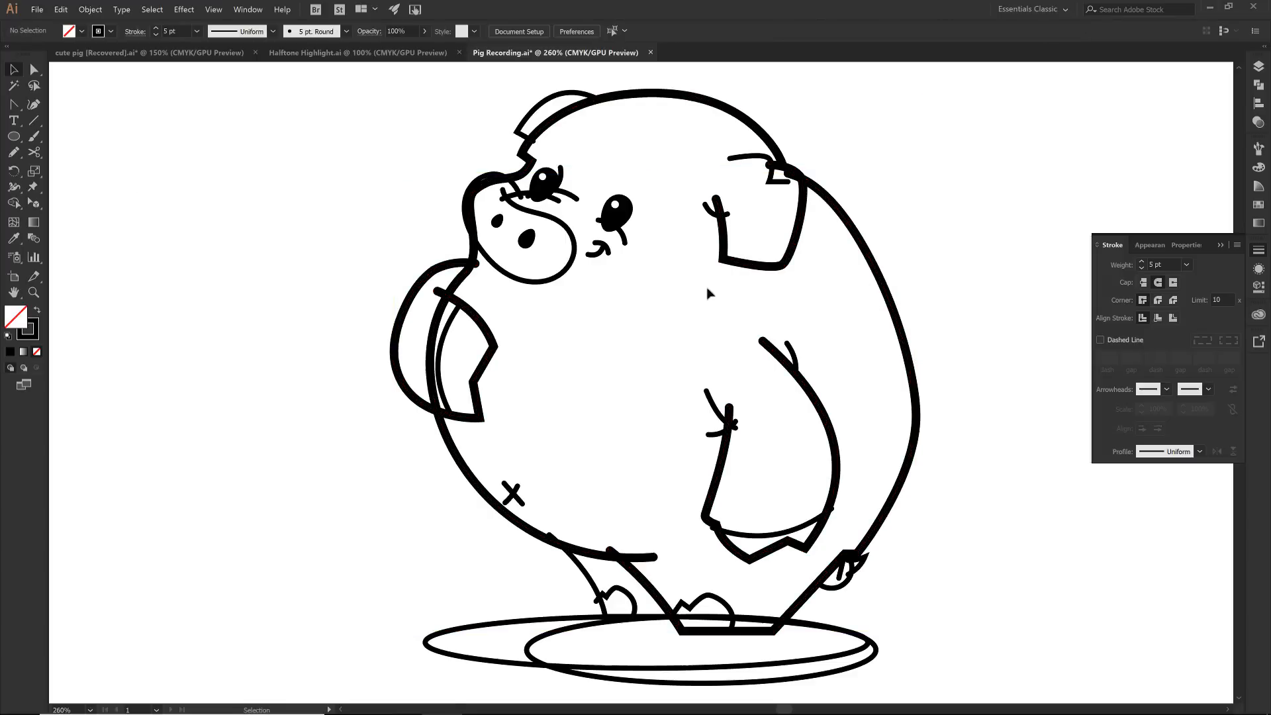
# Thicken the short crease at the near ear and set the two large head-and-body outlines to 6 pt.
pyautogui.click(705, 209)
pyautogui.click(566, 178)
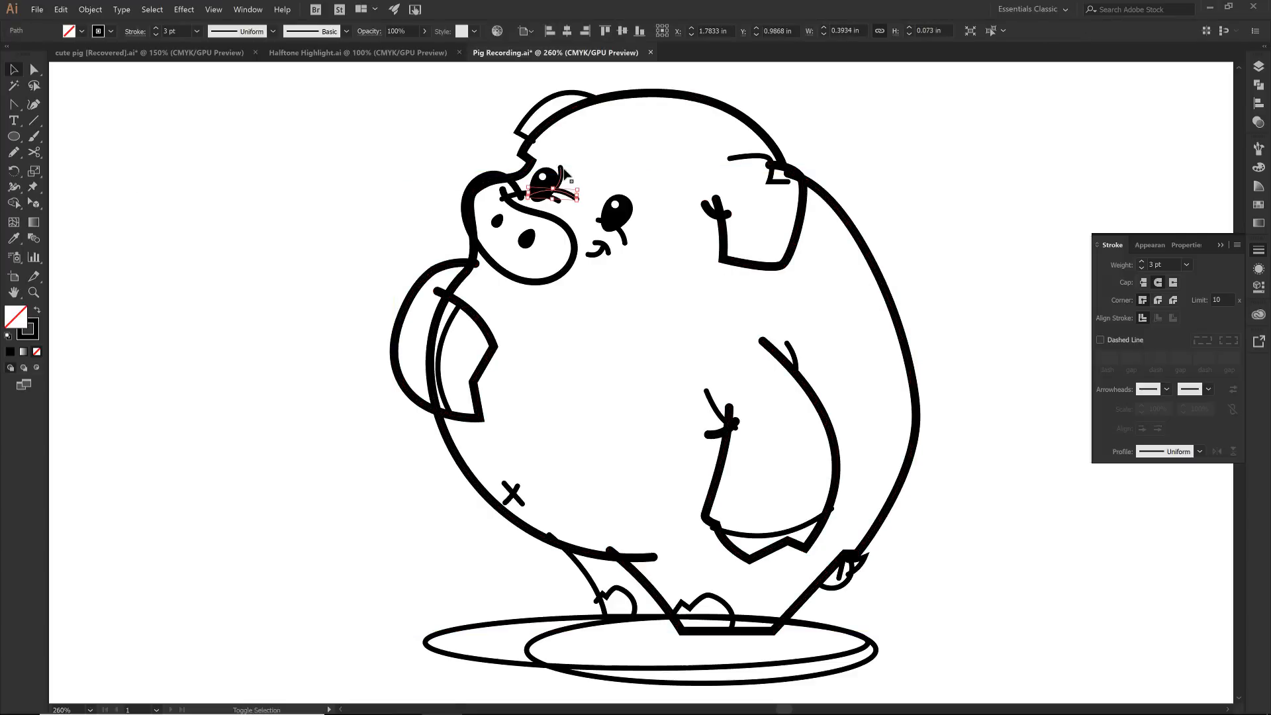
pyautogui.click(156, 35)
pyautogui.click(236, 158)
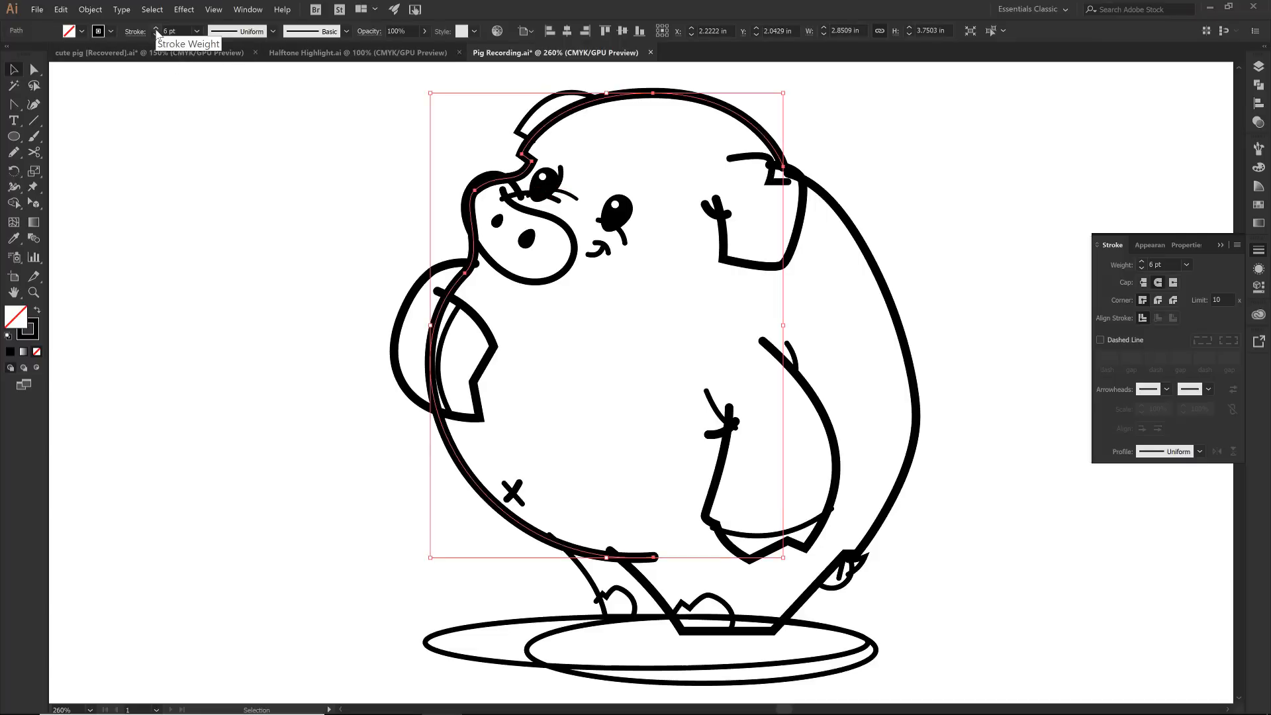
pyautogui.click(859, 238)
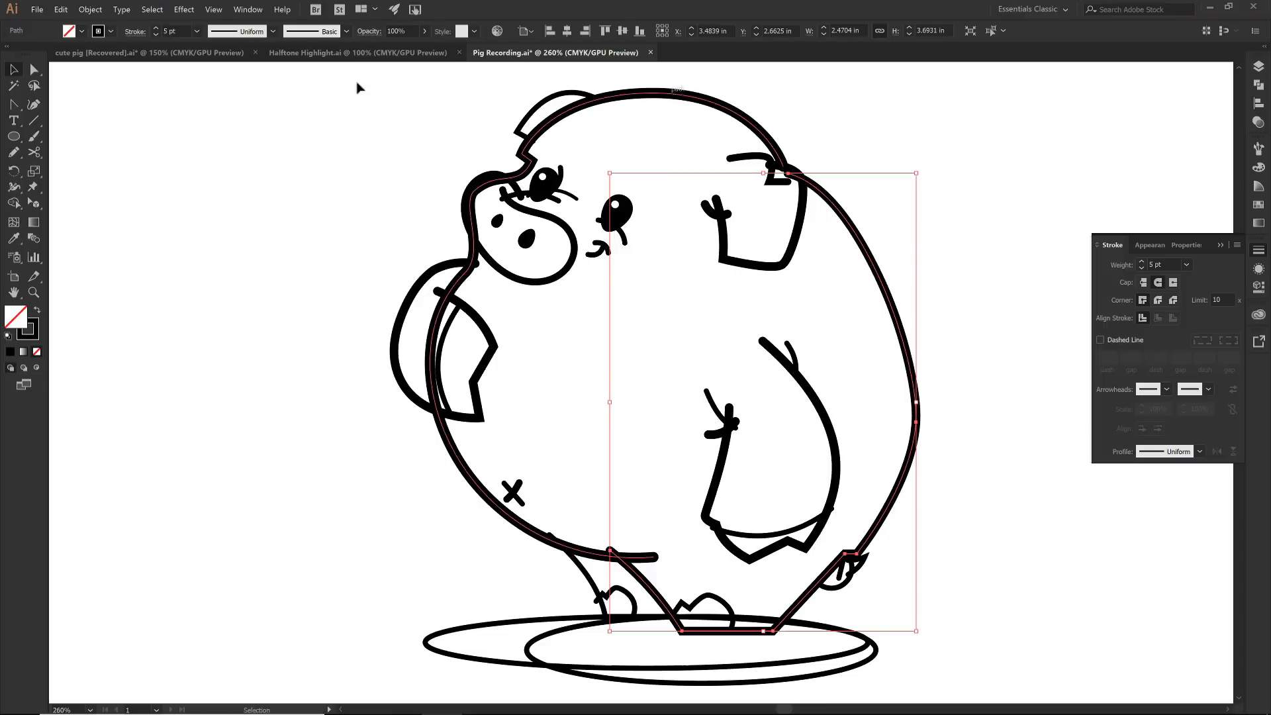
pyautogui.click(156, 29)
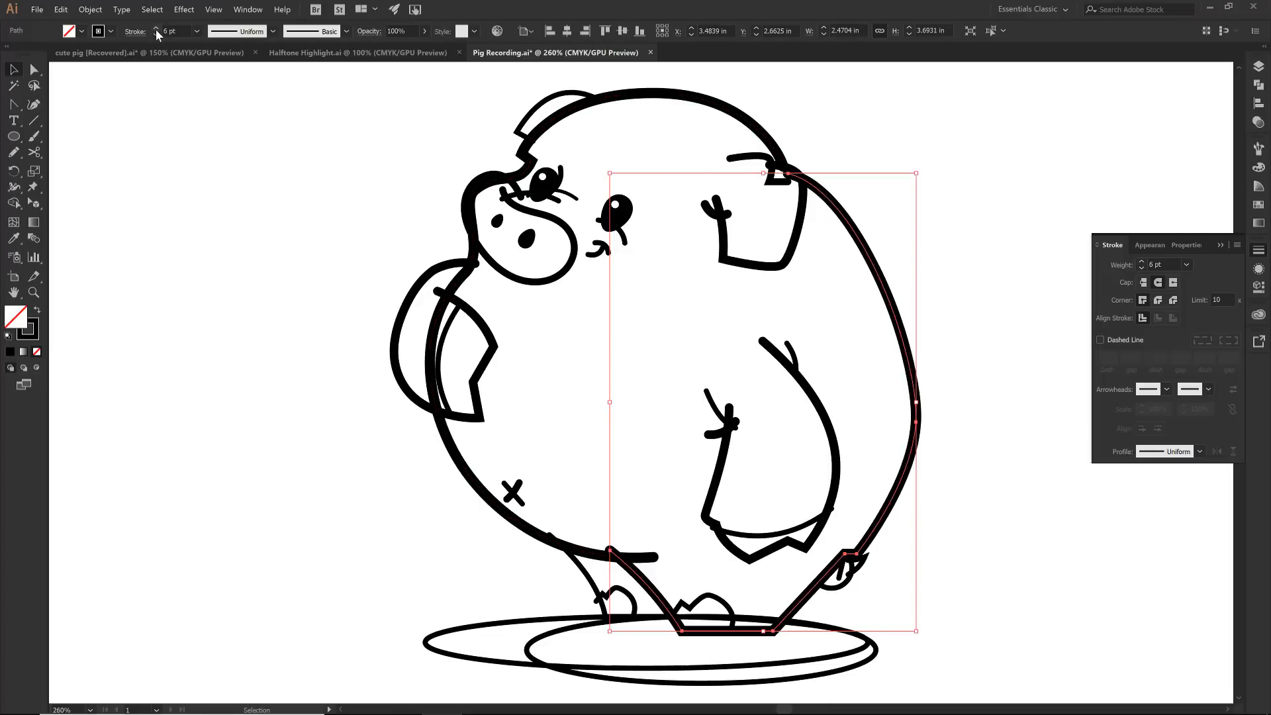
pyautogui.click(185, 166)
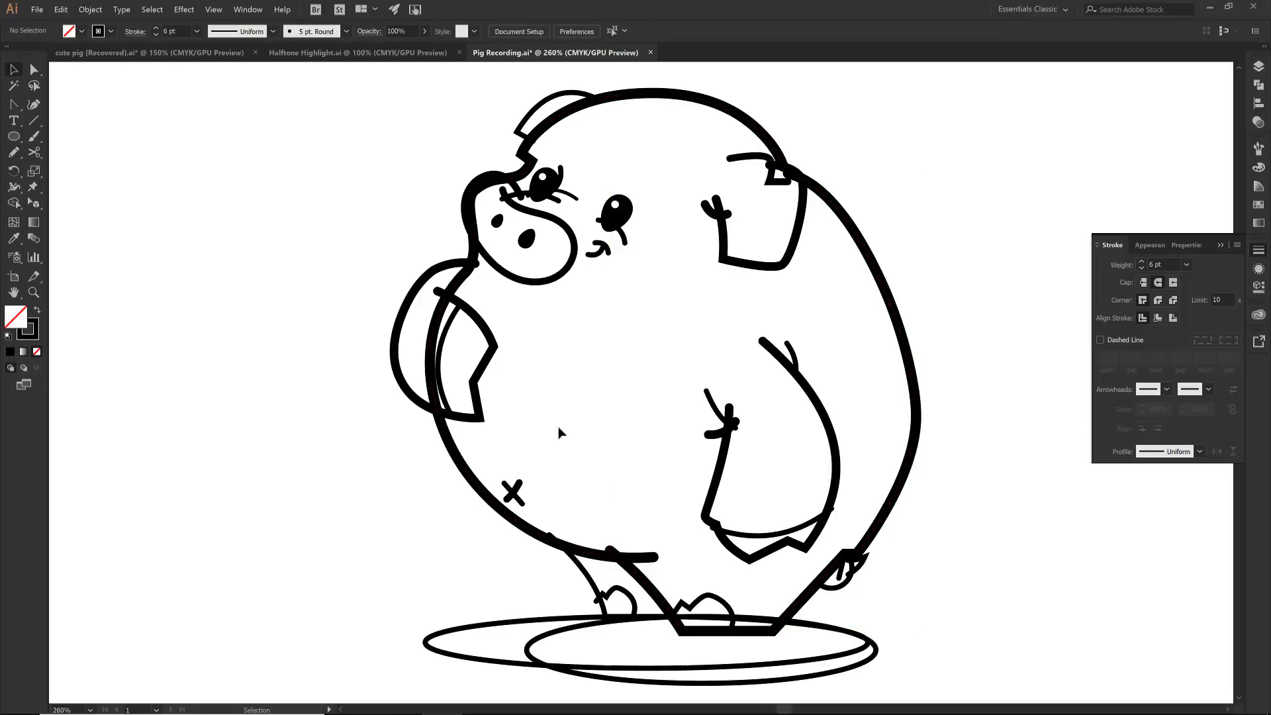
# Put the Stroke settings away and save the Pig Recording drawing.
pyautogui.click(1218, 246)
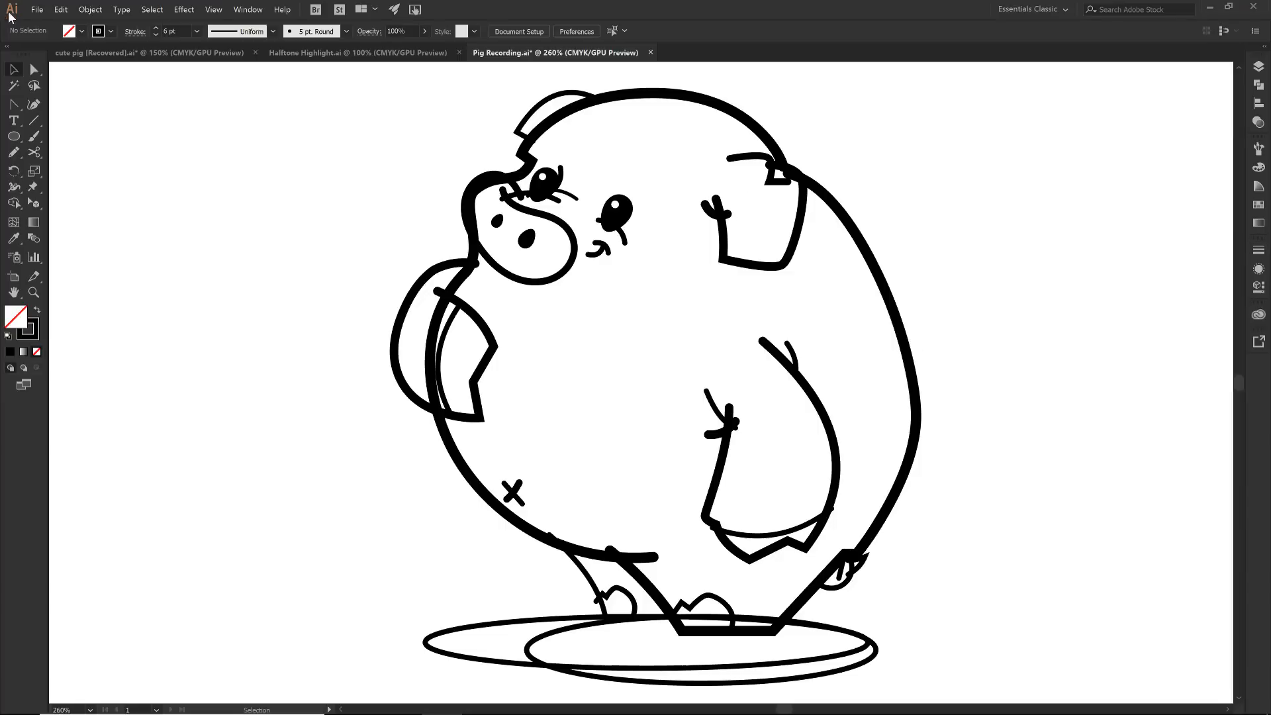
pyautogui.click(37, 9)
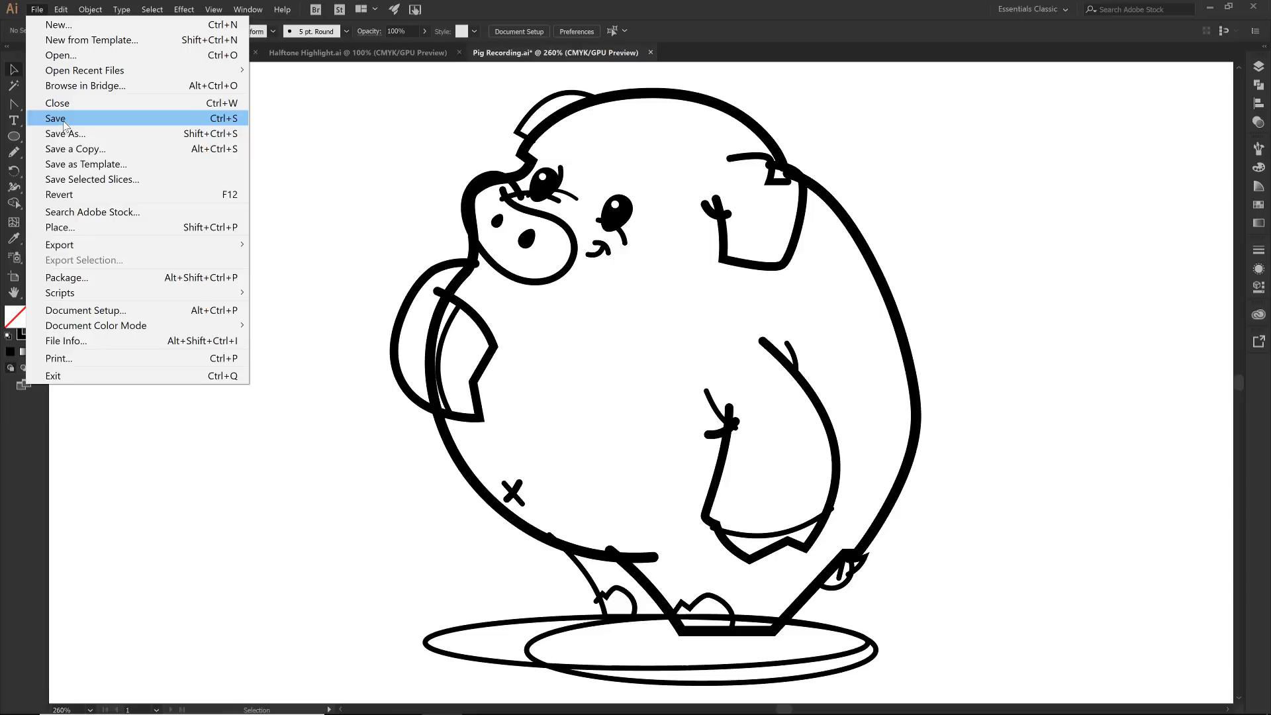
pyautogui.click(56, 118)
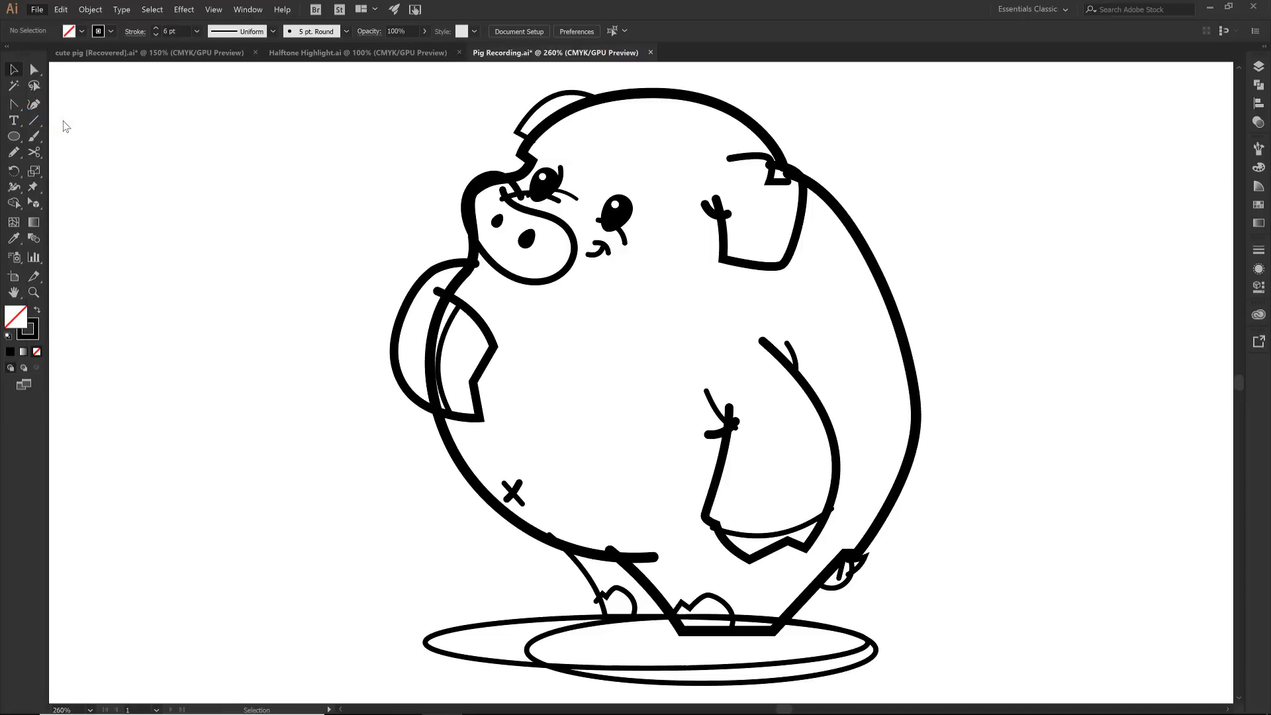
# Duplicate the Brushes layer, then lock and hide the original Brushes layer as a backup.
pyautogui.click(1258, 66)
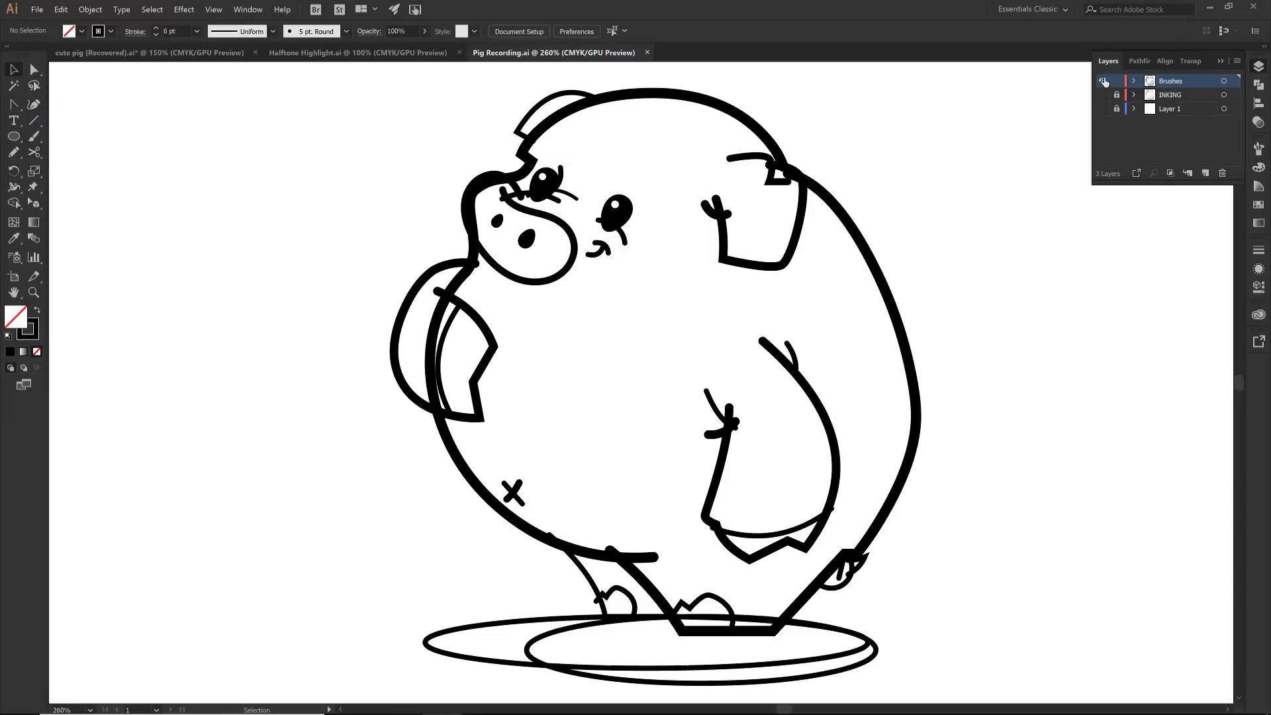
pyautogui.click(1237, 60)
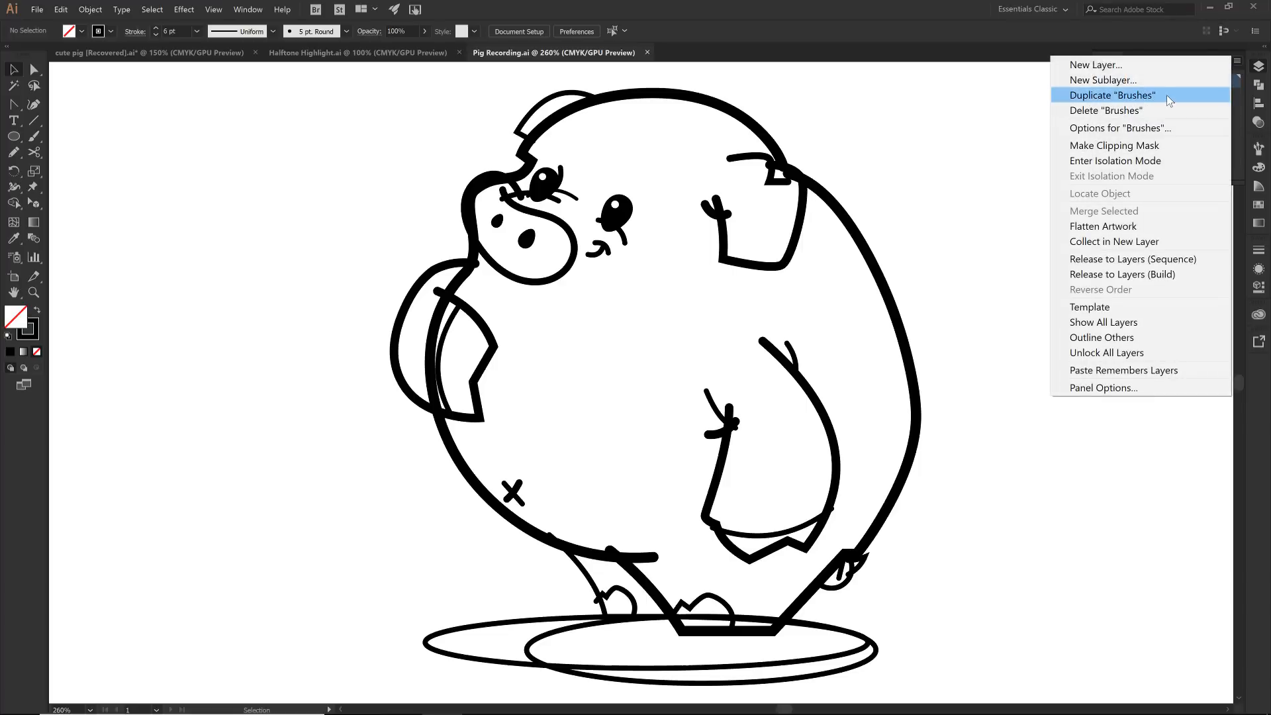
pyautogui.click(1166, 94)
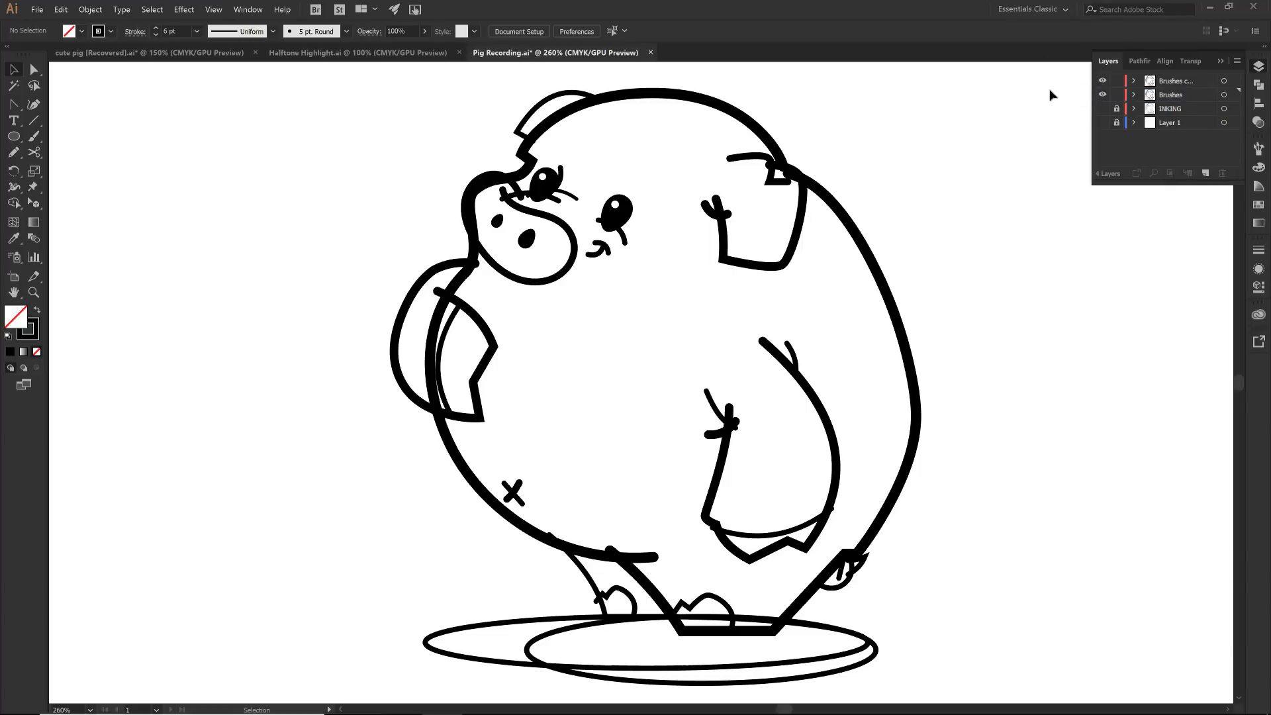
pyautogui.click(1117, 94)
pyautogui.click(1103, 94)
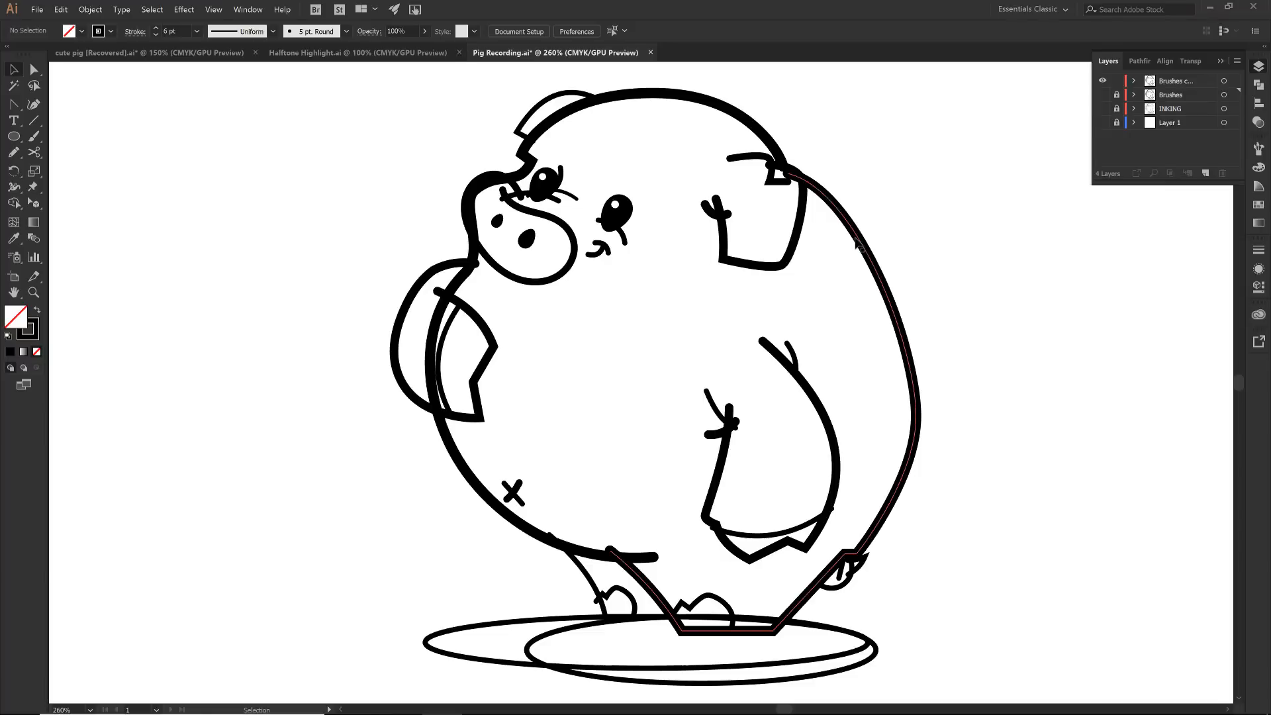
# Select all artwork on the duplicated Brushes layer and expand its strokes into filled shapes.
pyautogui.click(1223, 81)
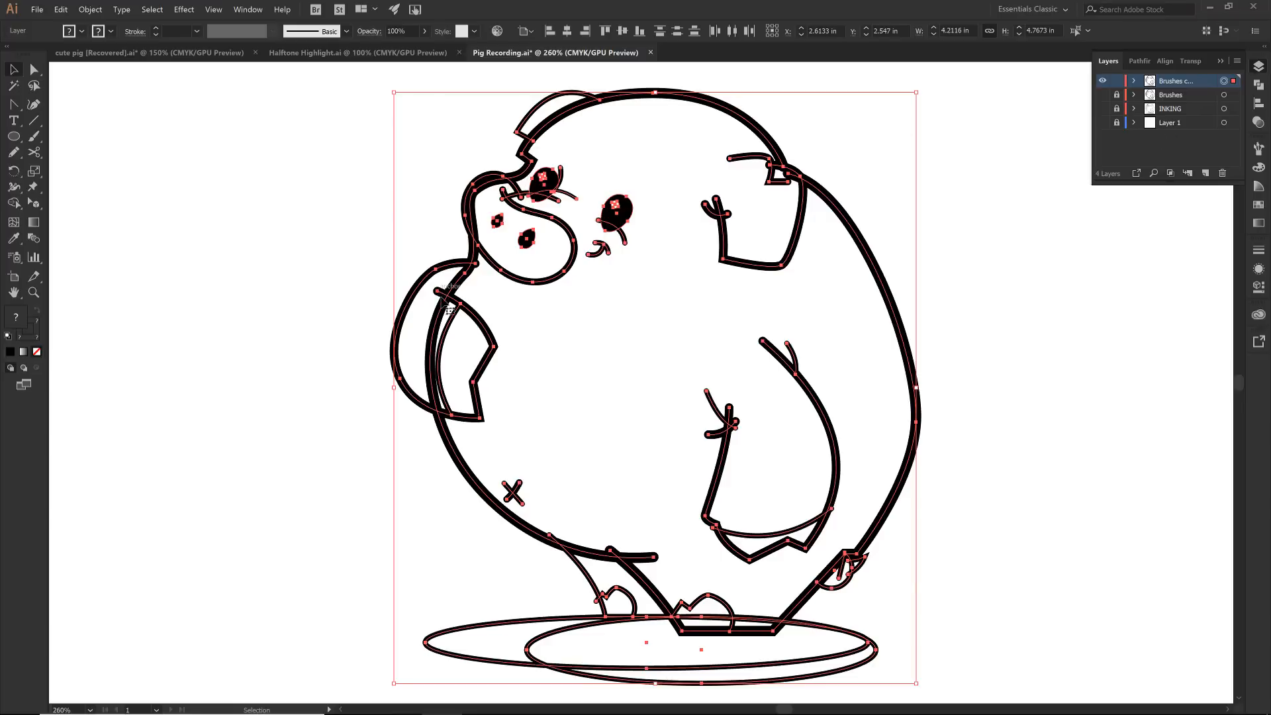
pyautogui.click(89, 10)
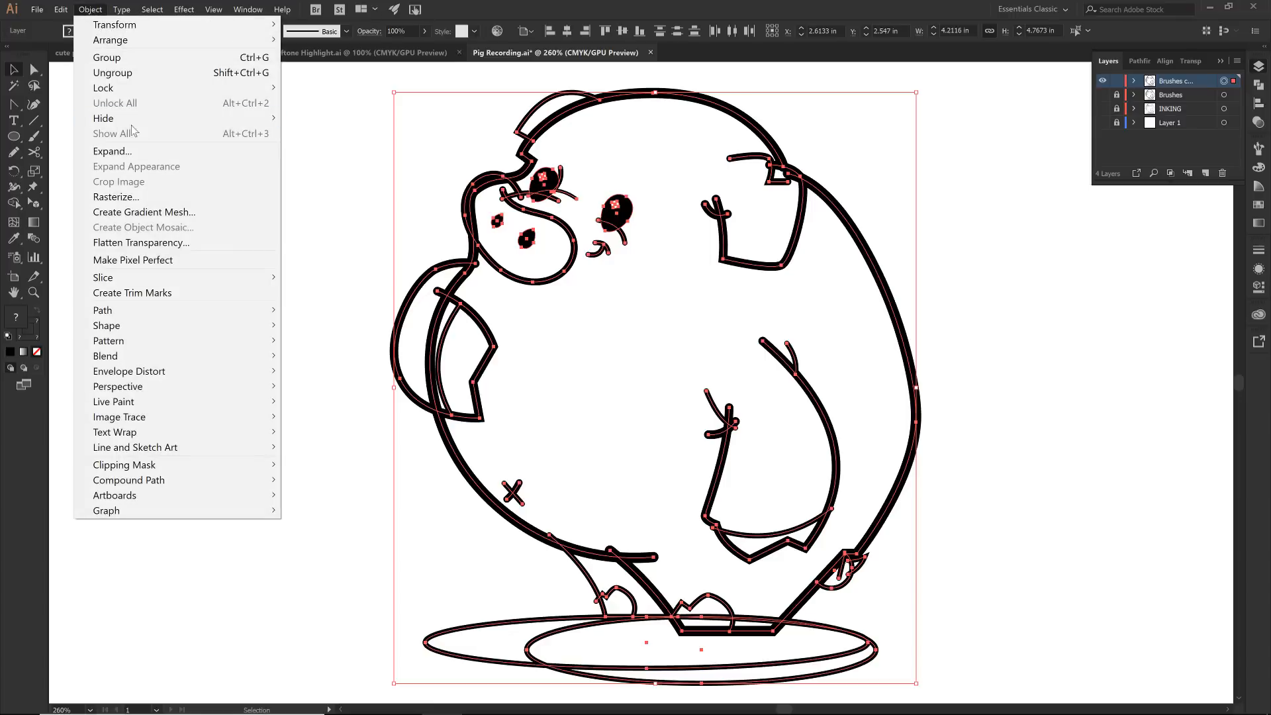
pyautogui.click(138, 158)
pyautogui.click(231, 310)
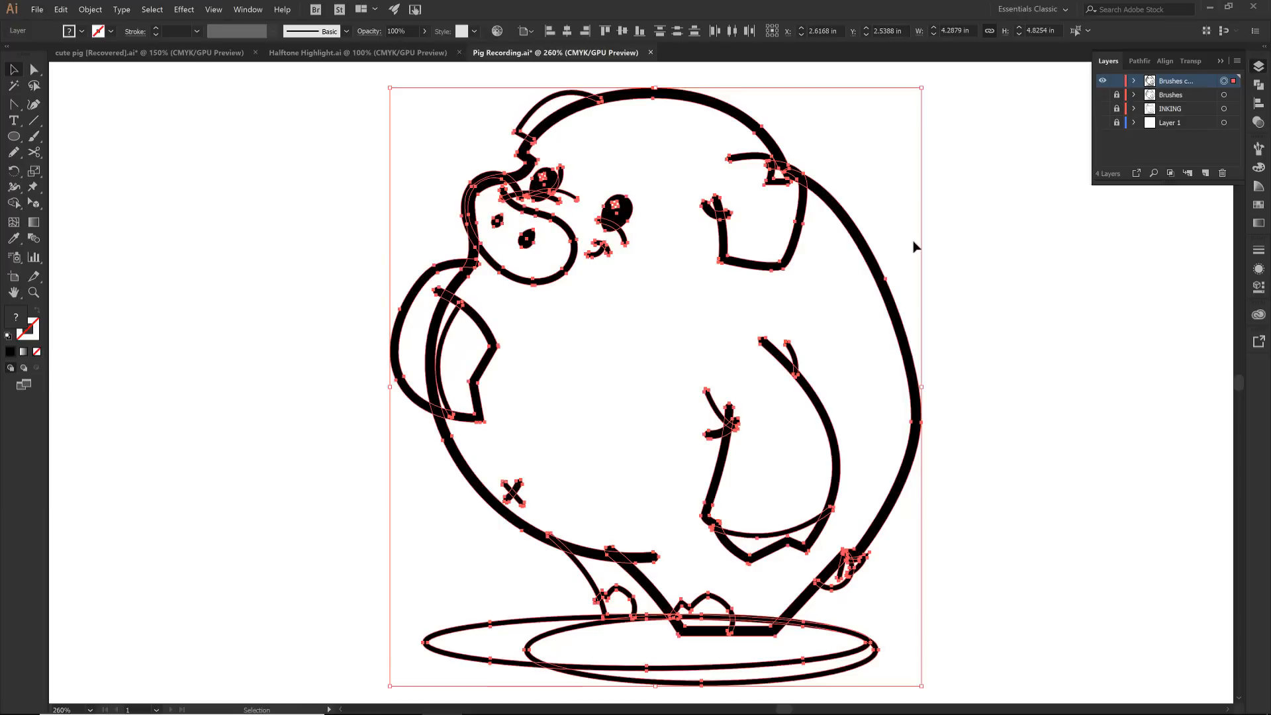
# Split the expanded outline shapes wherever they overlap with the Pathfinder Divide operation.
pyautogui.click(1258, 87)
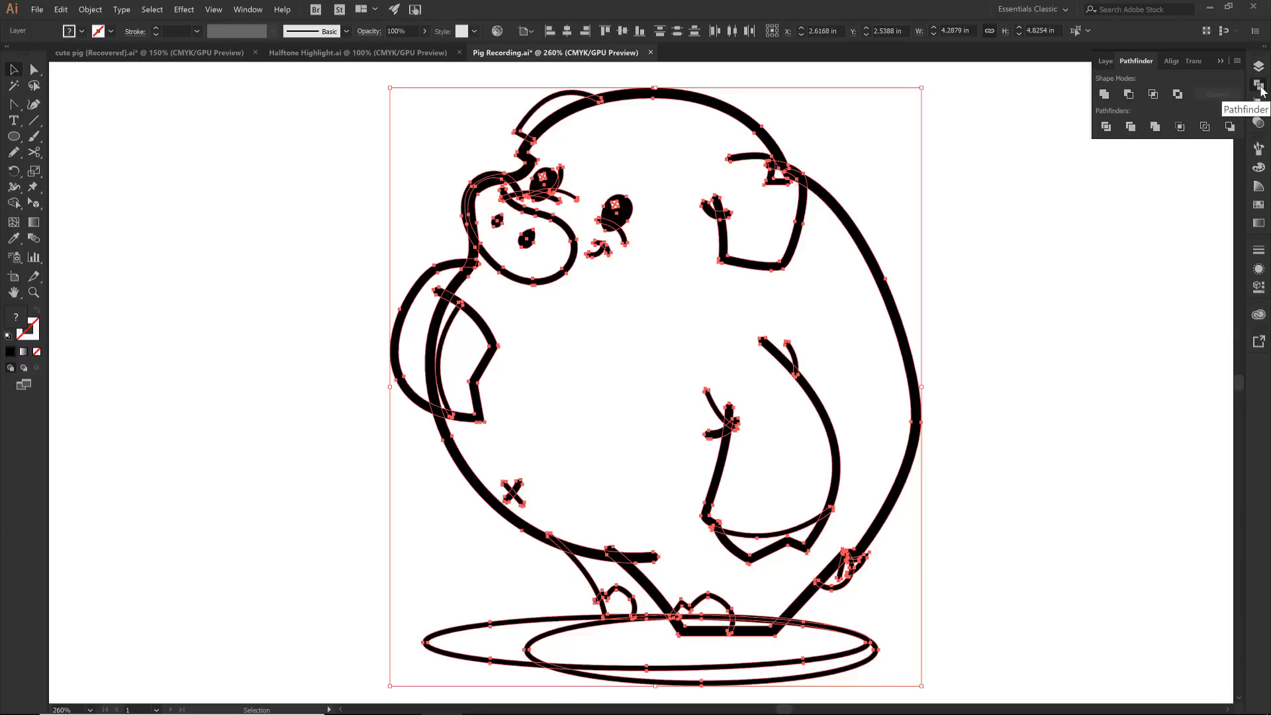
pyautogui.click(250, 9)
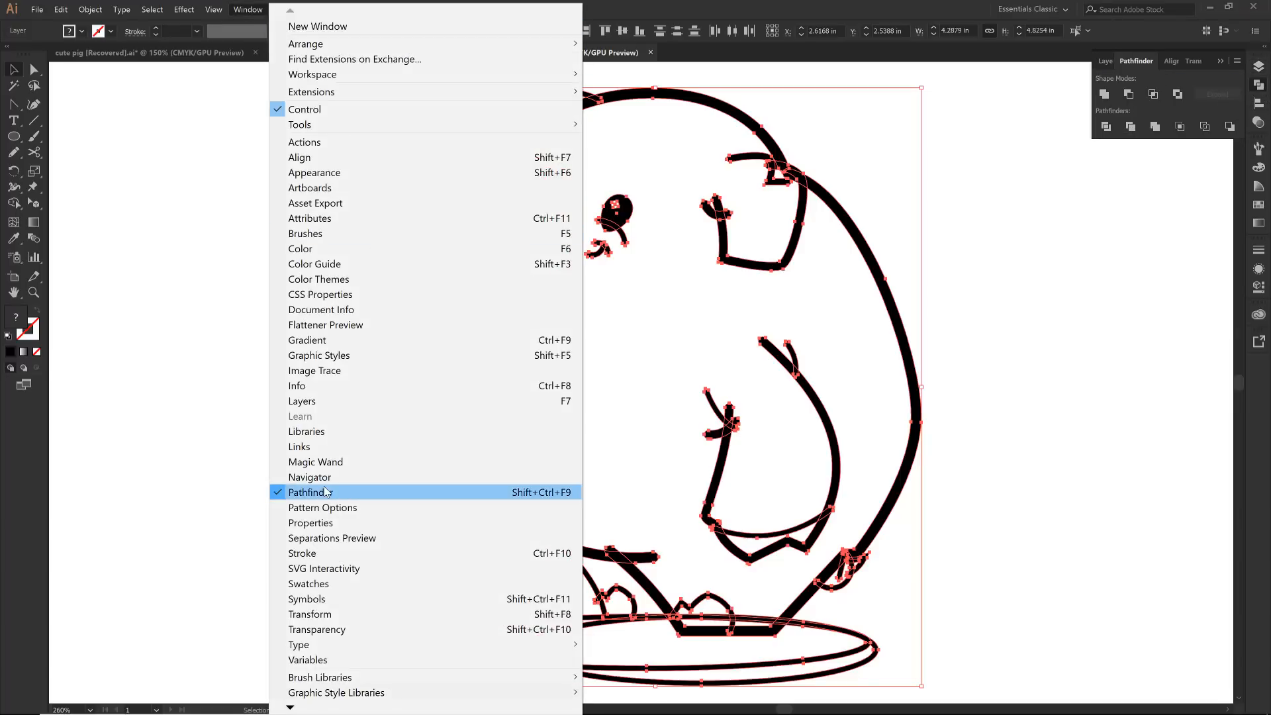
pyautogui.click(1144, 66)
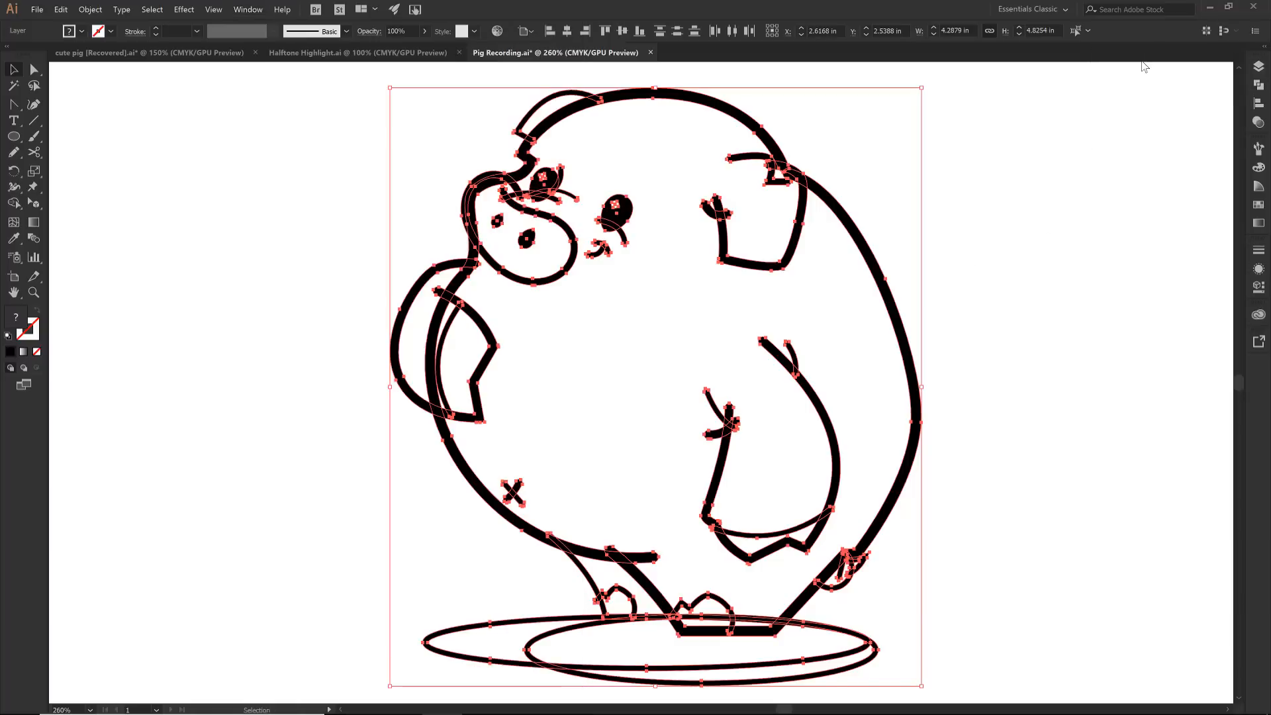
pyautogui.click(1259, 85)
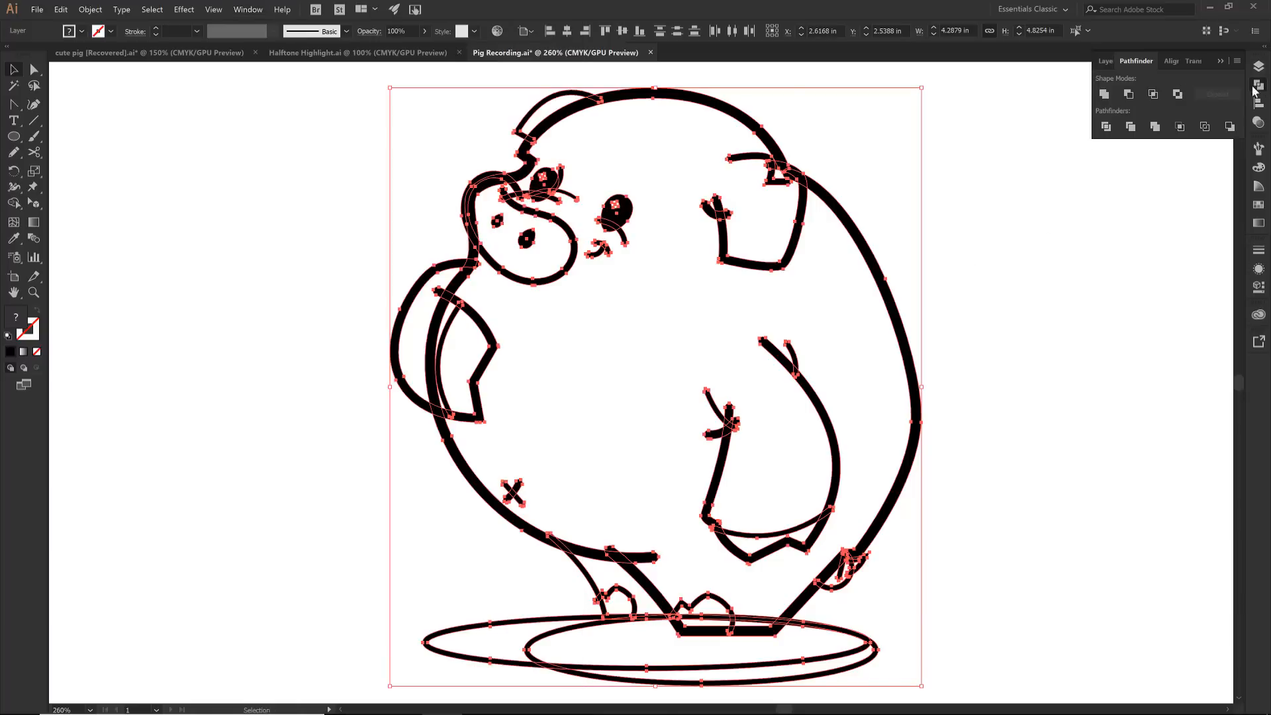
pyautogui.click(1107, 128)
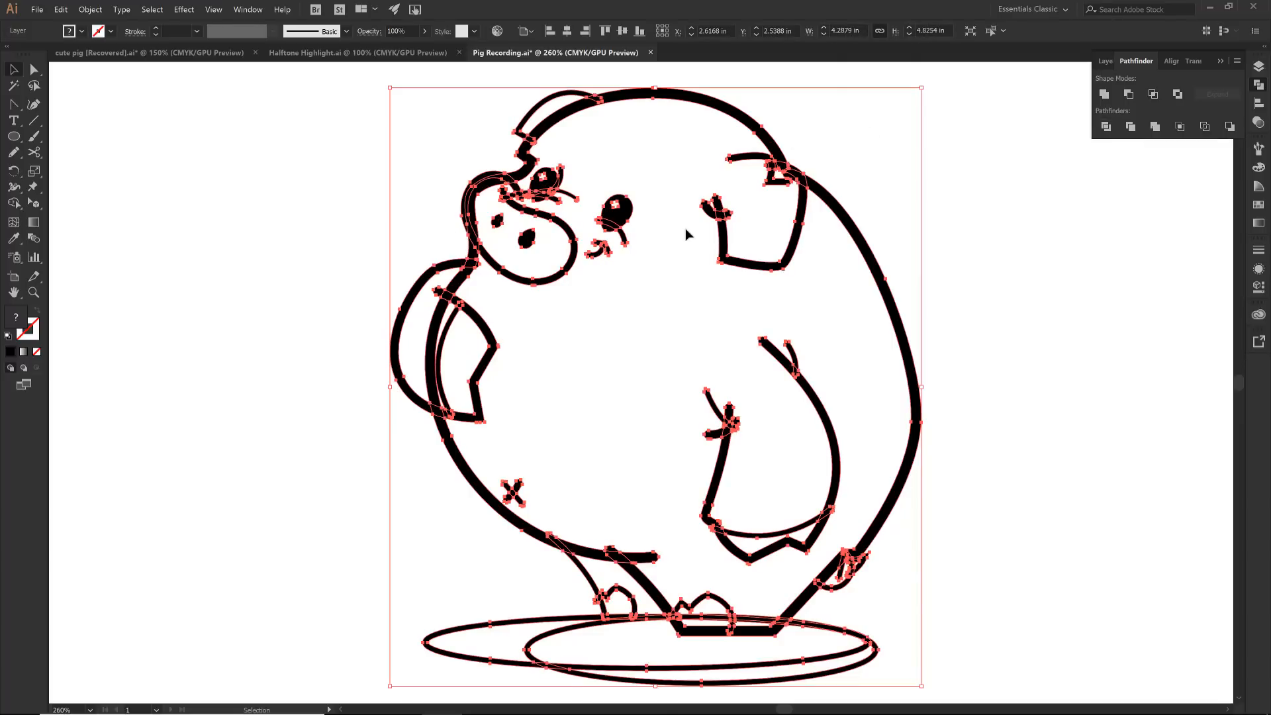
# Ungroup the divided pieces and deselect the artwork.
pyautogui.rightClick(721, 223)
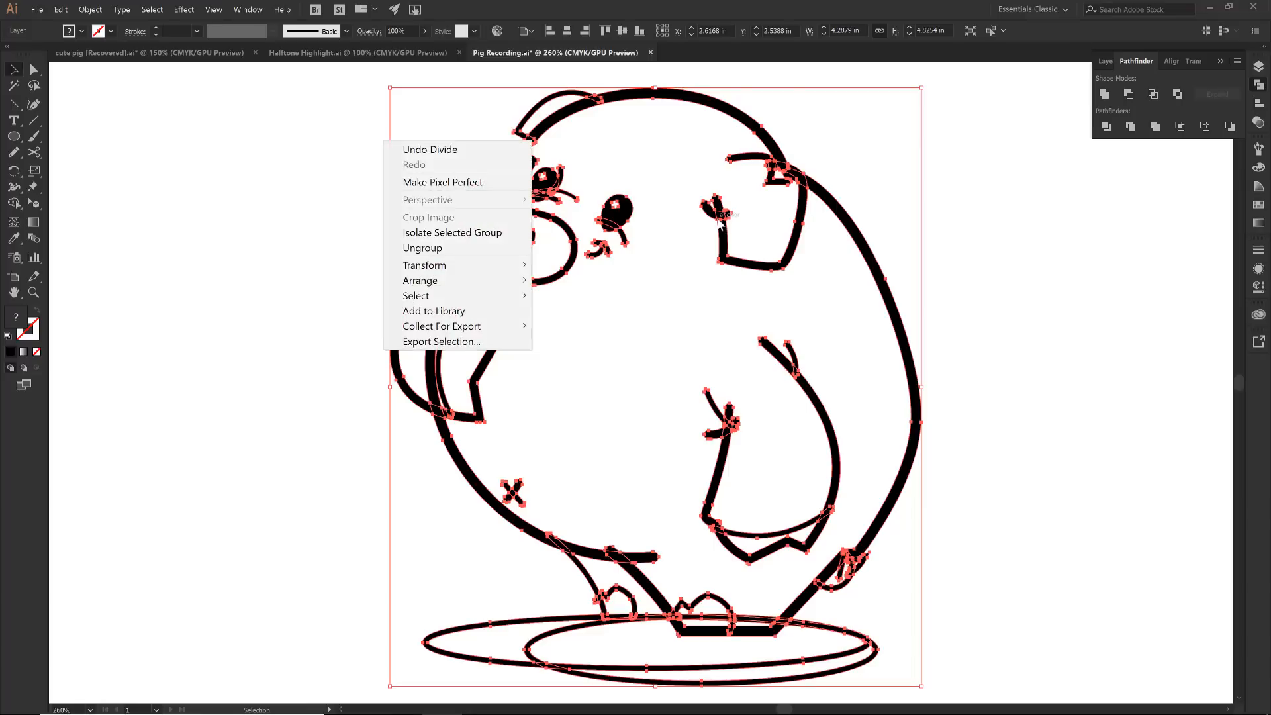
pyautogui.click(417, 250)
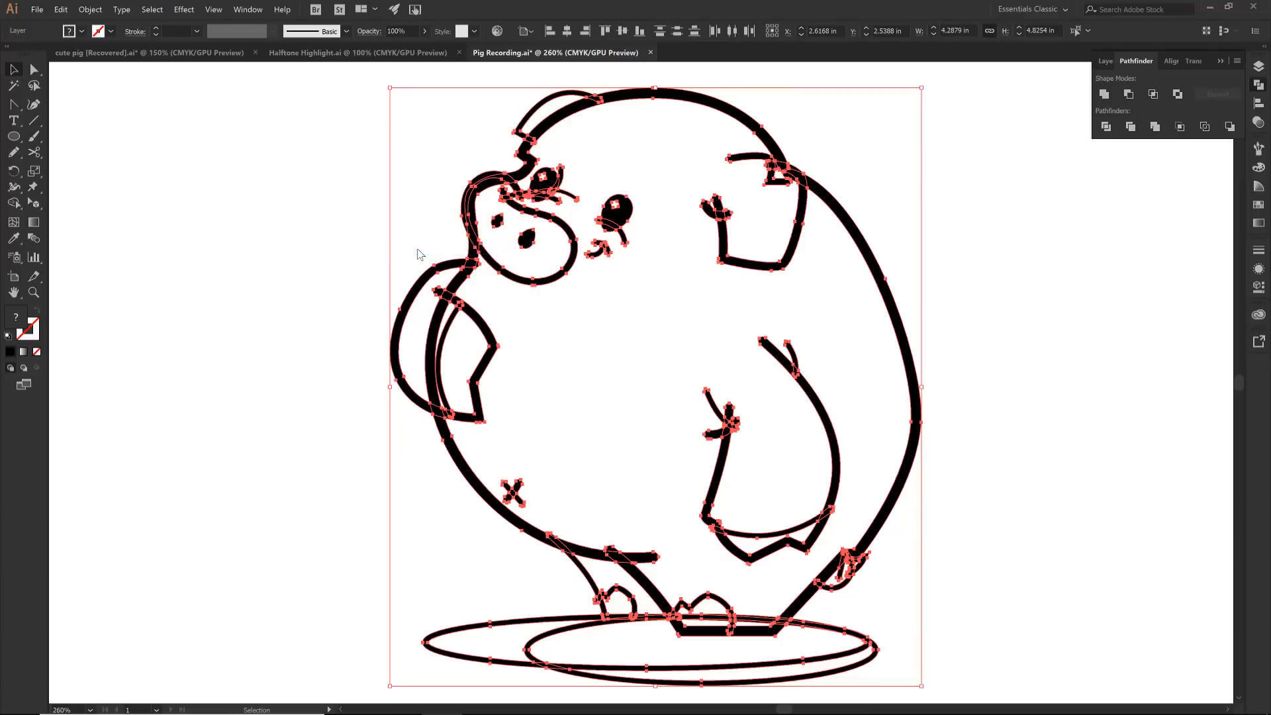
pyautogui.click(353, 251)
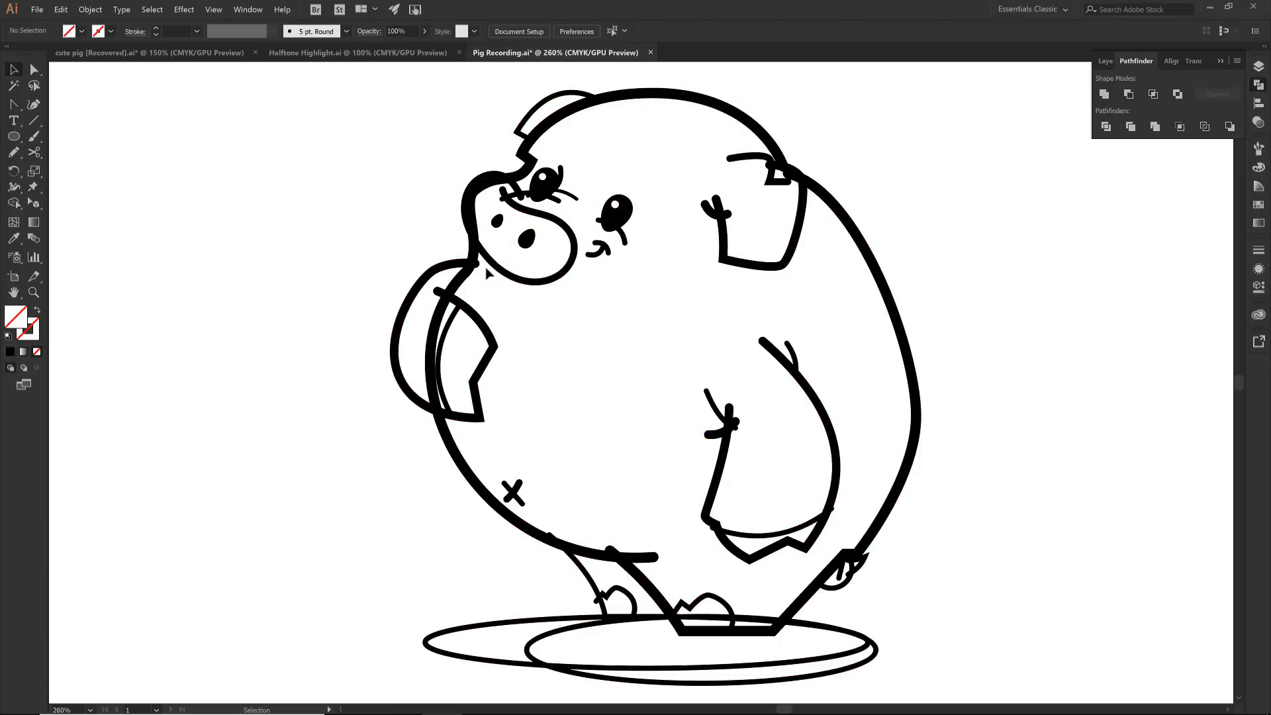
# Delete the overshooting pieces around the near ear: the crease stub inside its front edge and the two line ends at its upper fold.
pyautogui.press('z')
pyautogui.moveTo(618, 82); pyautogui.dragTo(868, 355)
pyautogui.press('v')
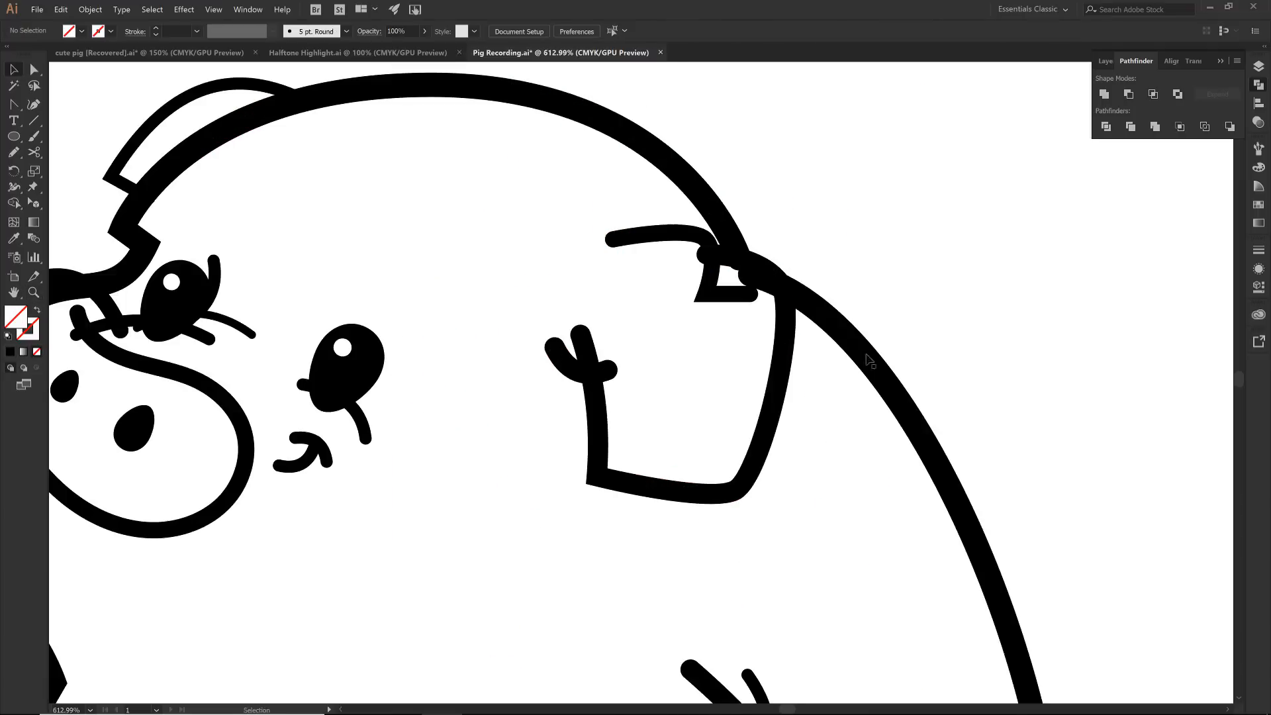
pyautogui.click(609, 367)
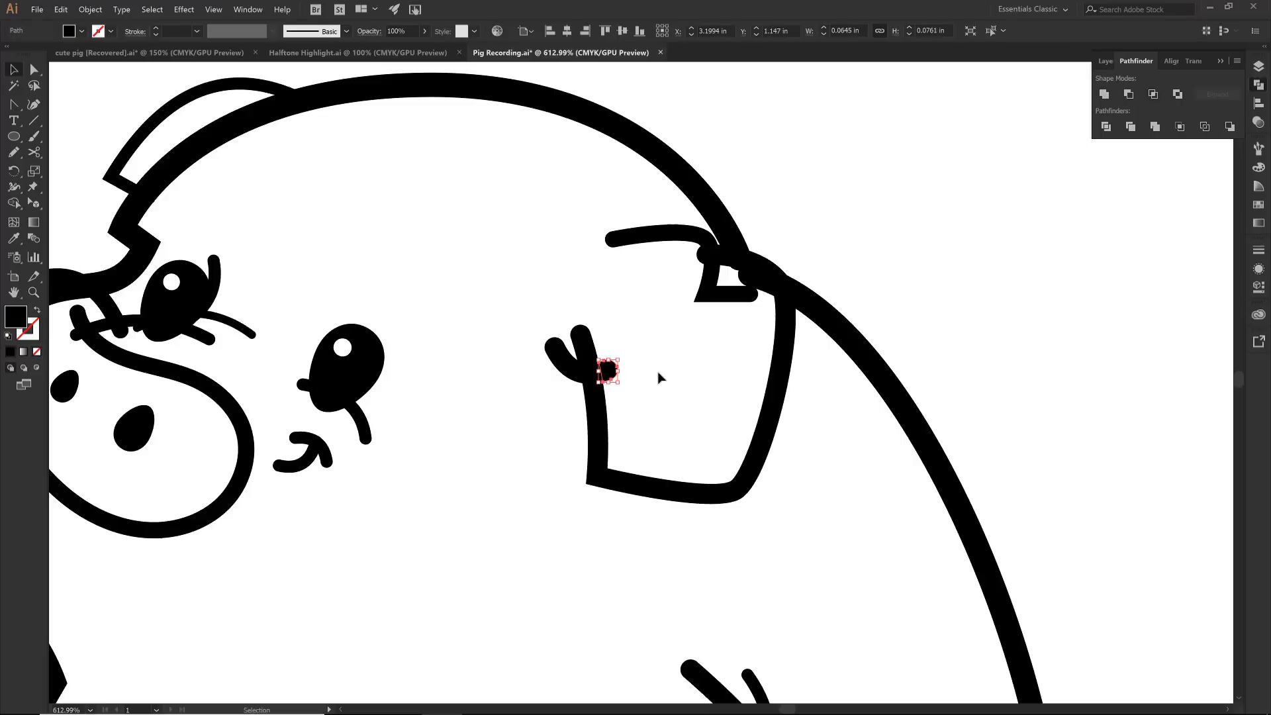
pyautogui.press('Delete')
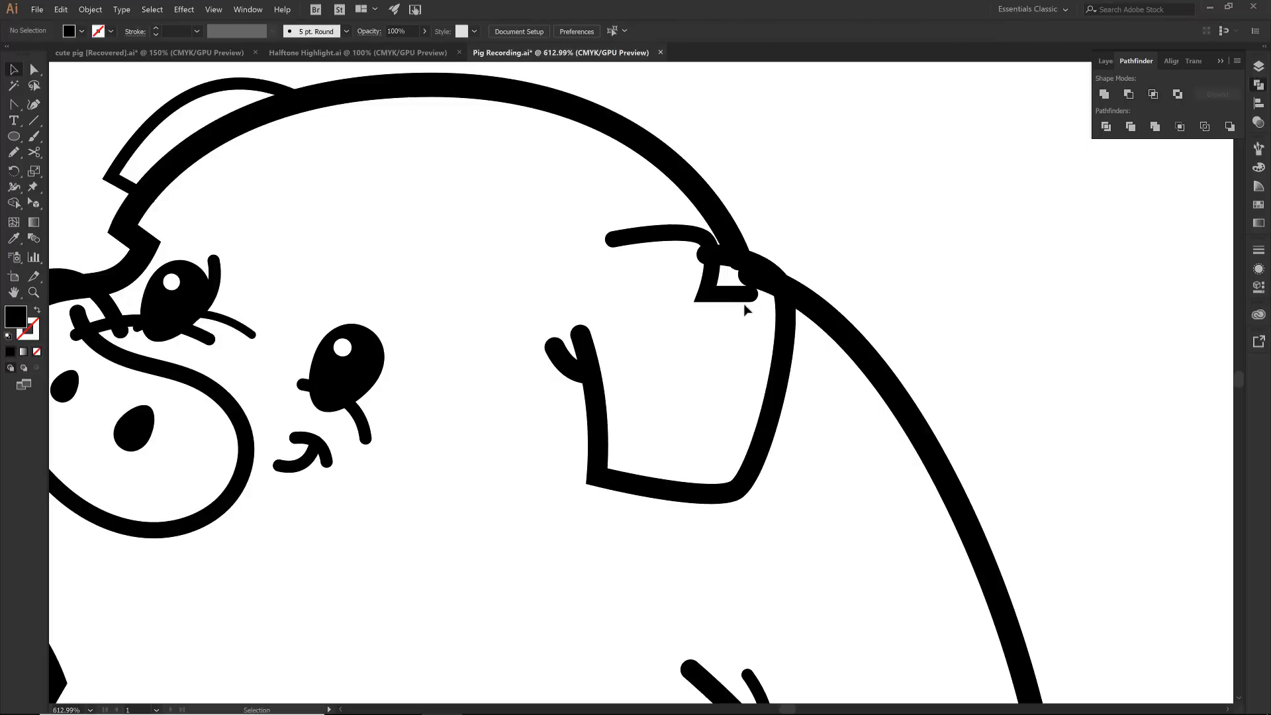
pyautogui.click(701, 254)
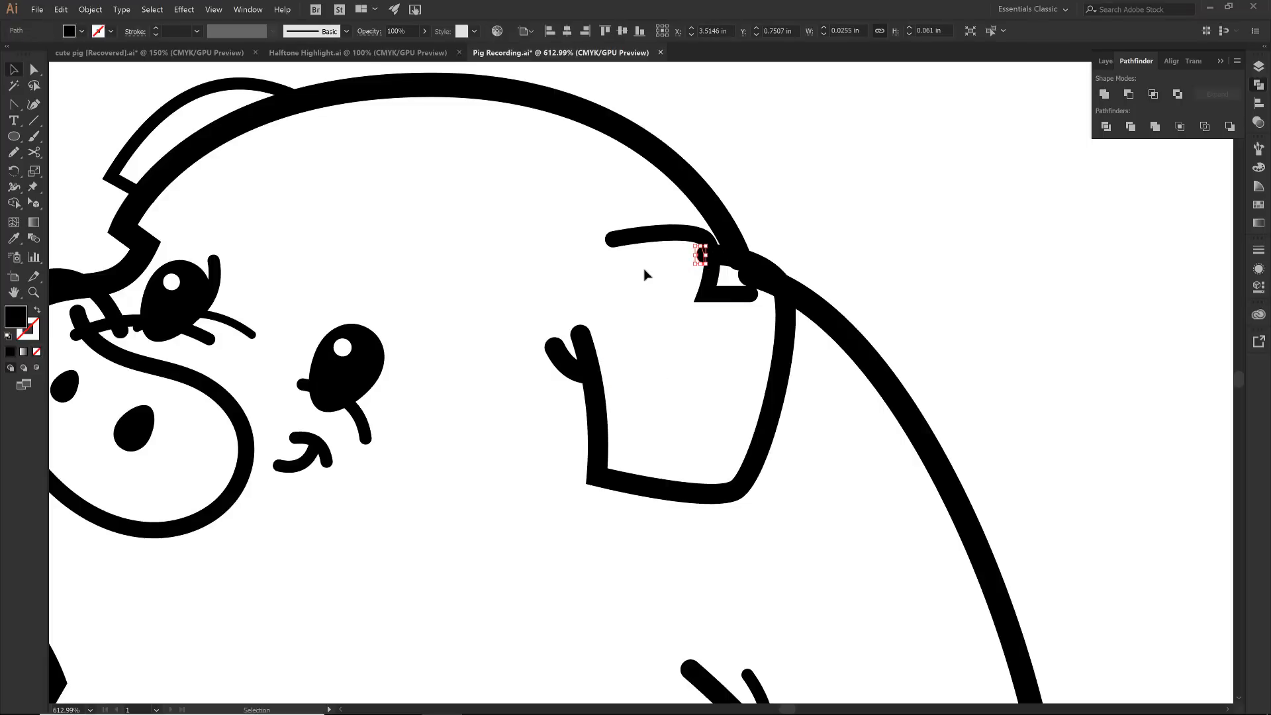
pyautogui.press('Delete')
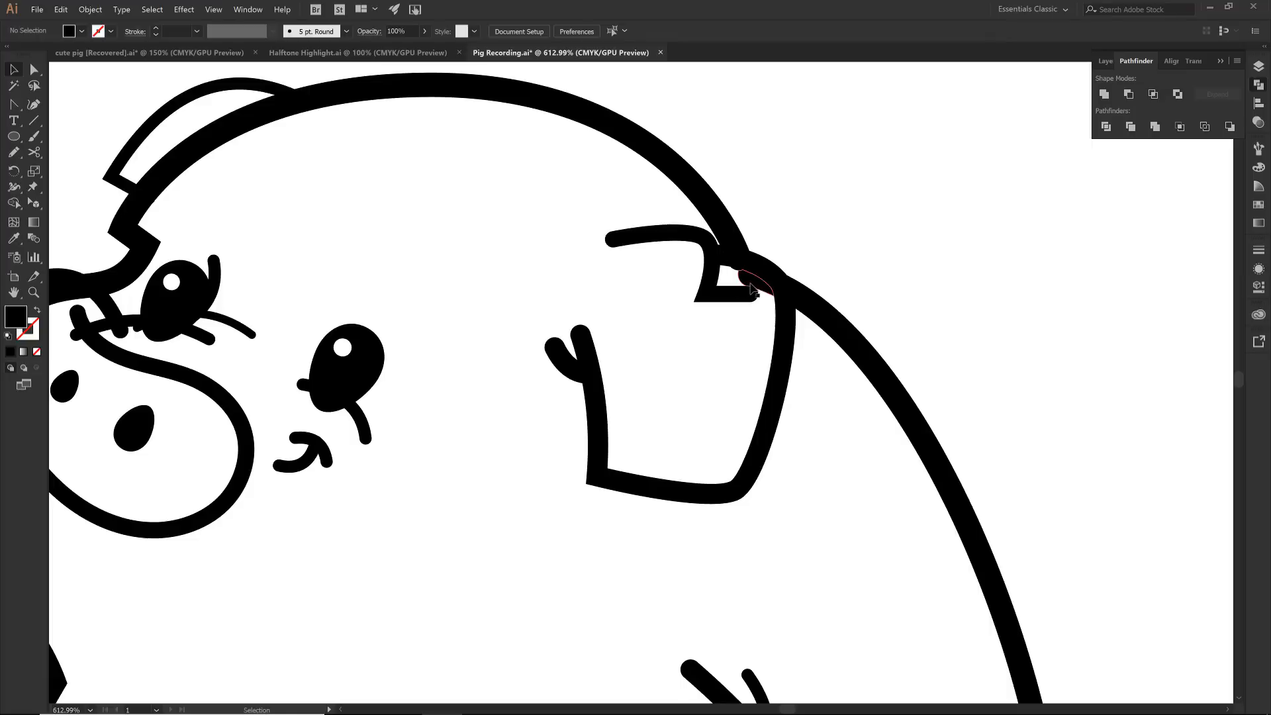
pyautogui.click(752, 284)
pyautogui.press('Delete')
# Delete the piece of the near eye below its lower lid and the rounded line end sticking out under the far eye's lid.
pyautogui.click(328, 404)
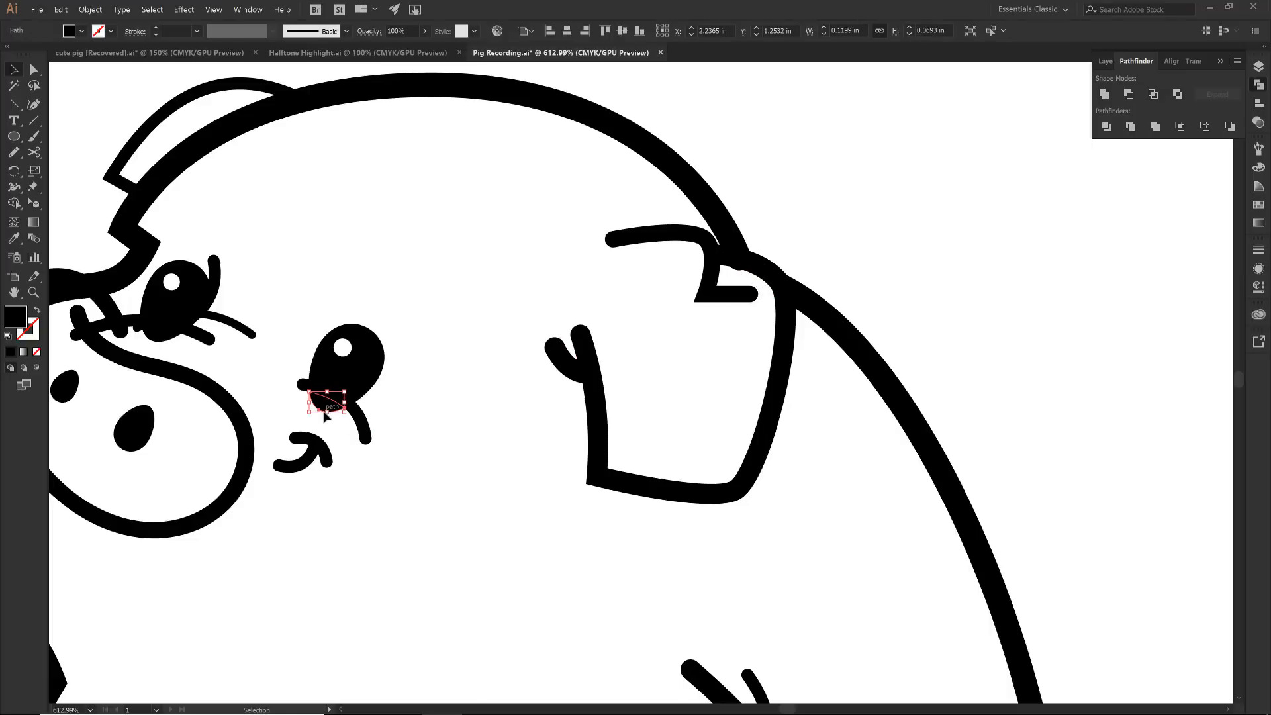
pyautogui.press('Delete')
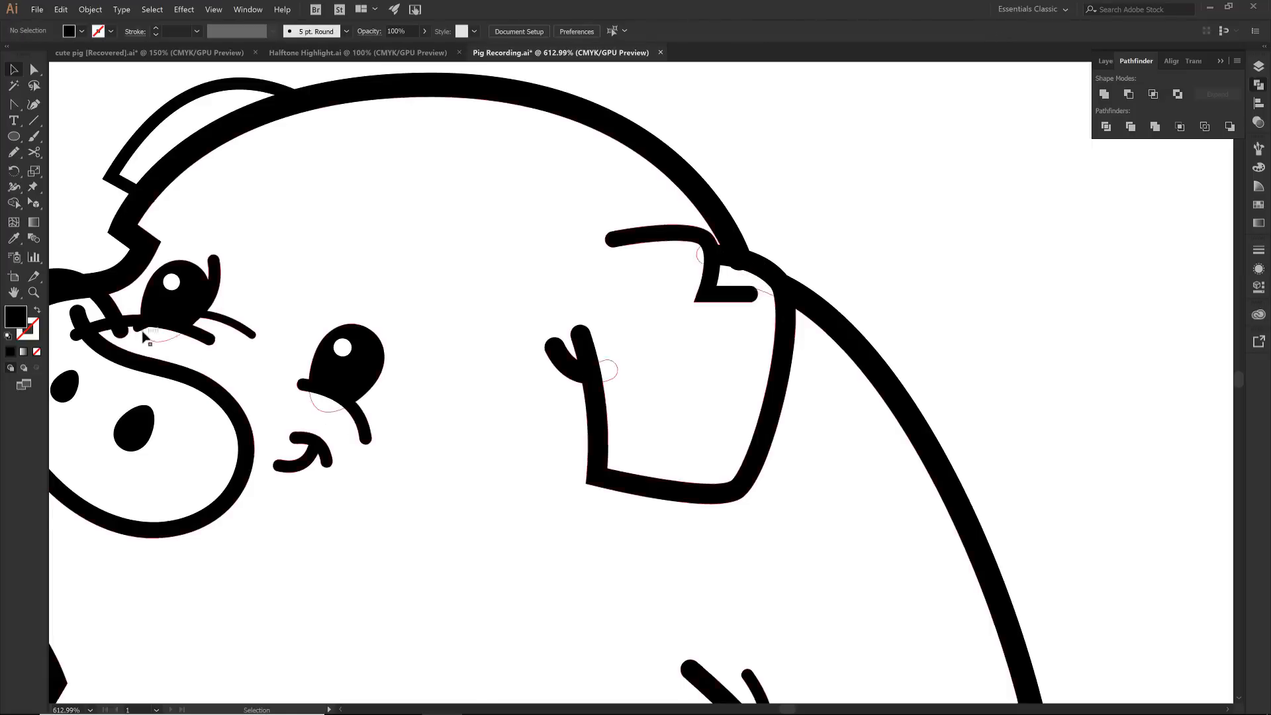
pyautogui.click(122, 333)
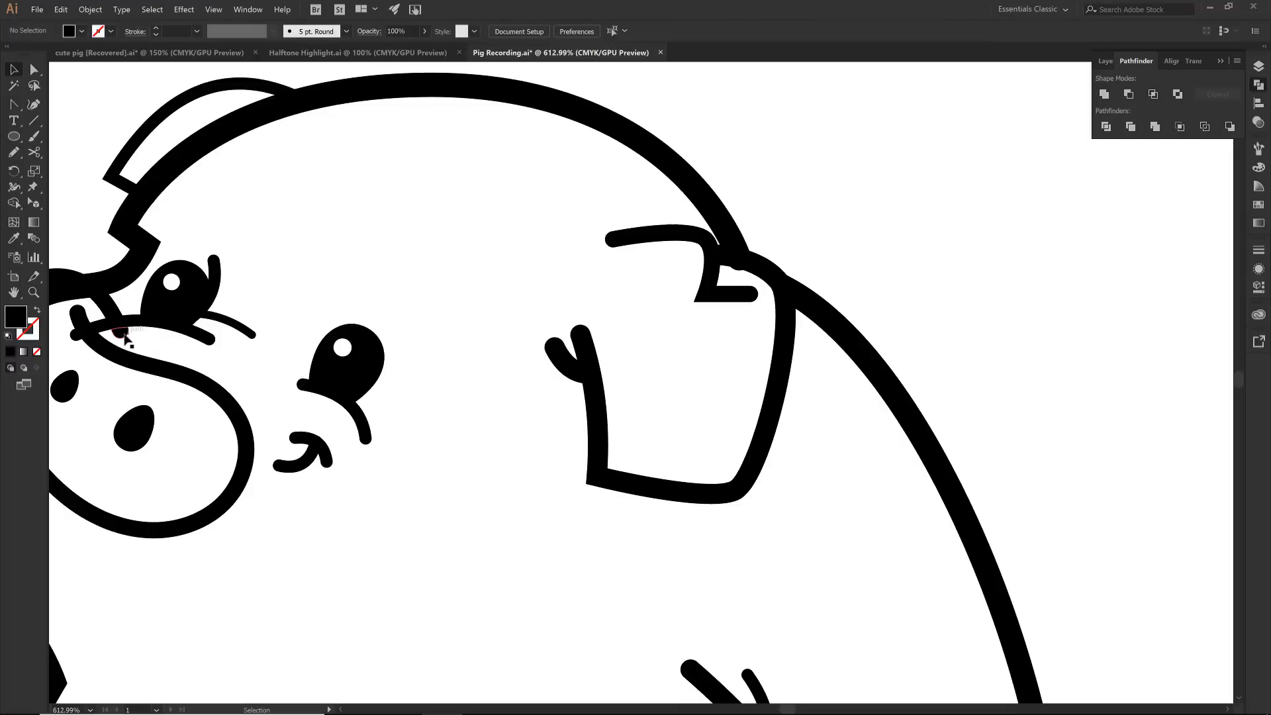
pyautogui.press('Delete')
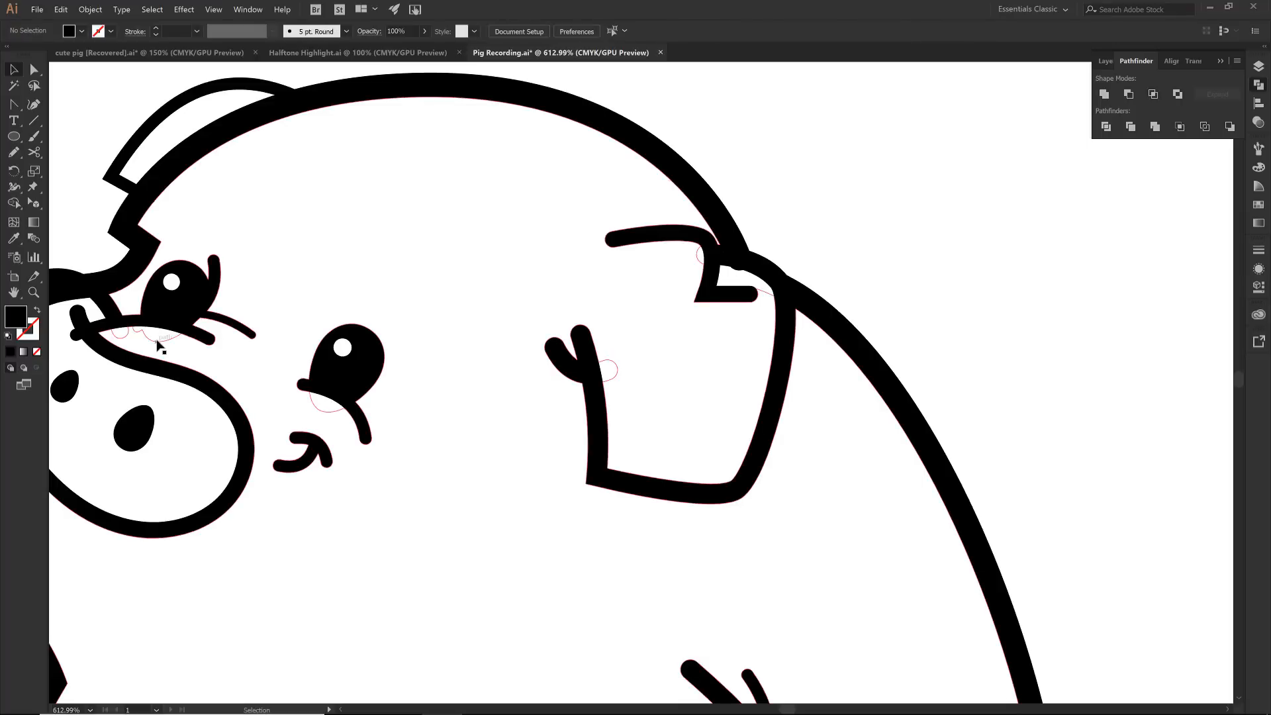
# Select all the unfilled, unstroked leftover shapes with the Magic Wand and delete them.
pyautogui.click(157, 343)
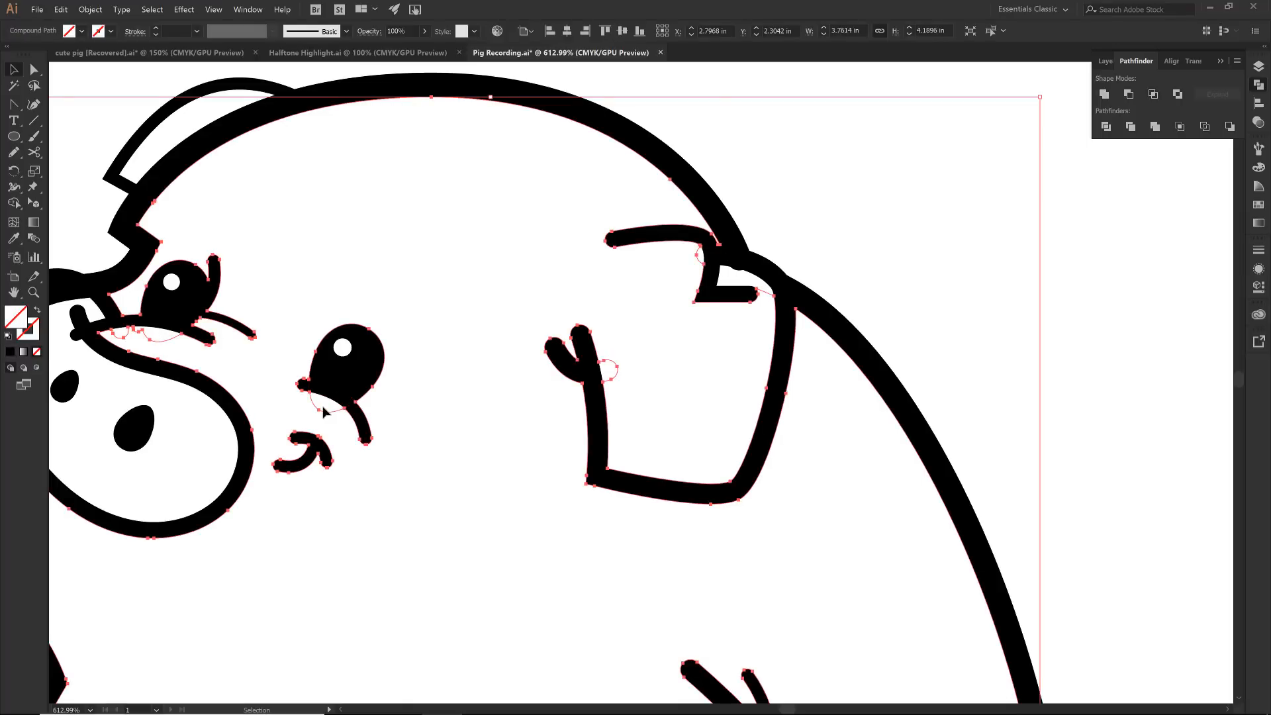
pyautogui.click(13, 86)
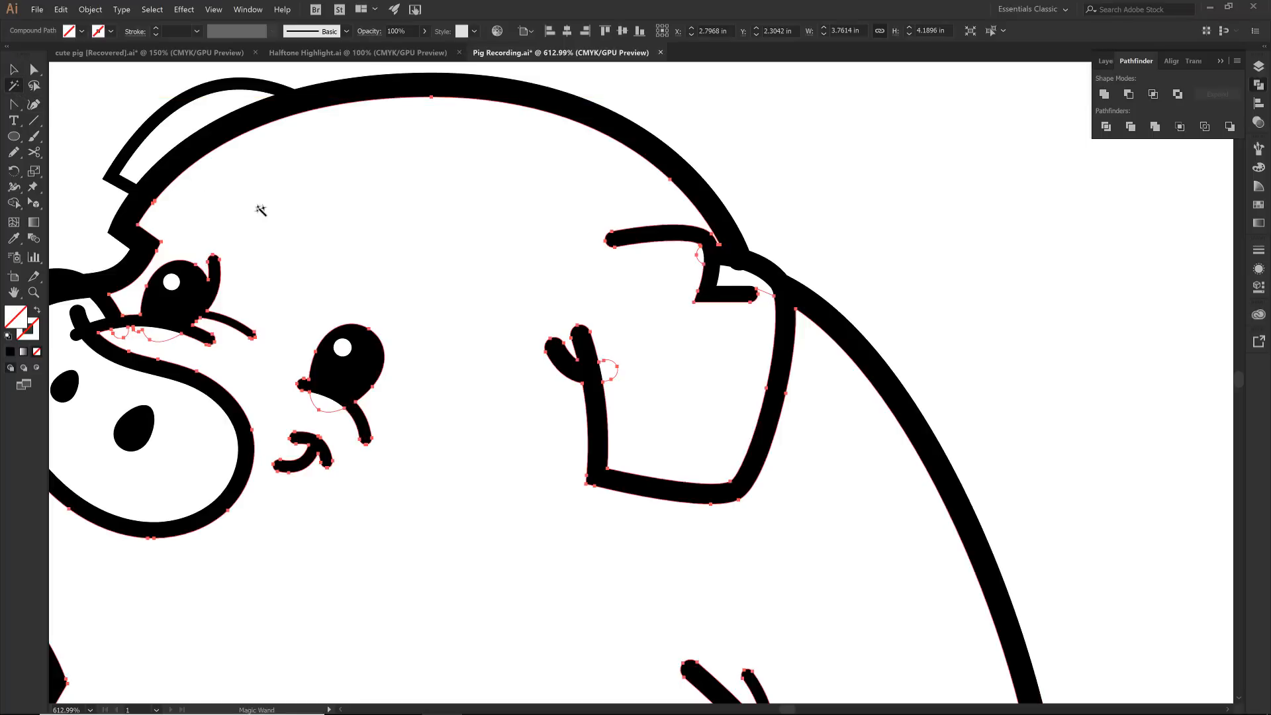
pyautogui.click(610, 362)
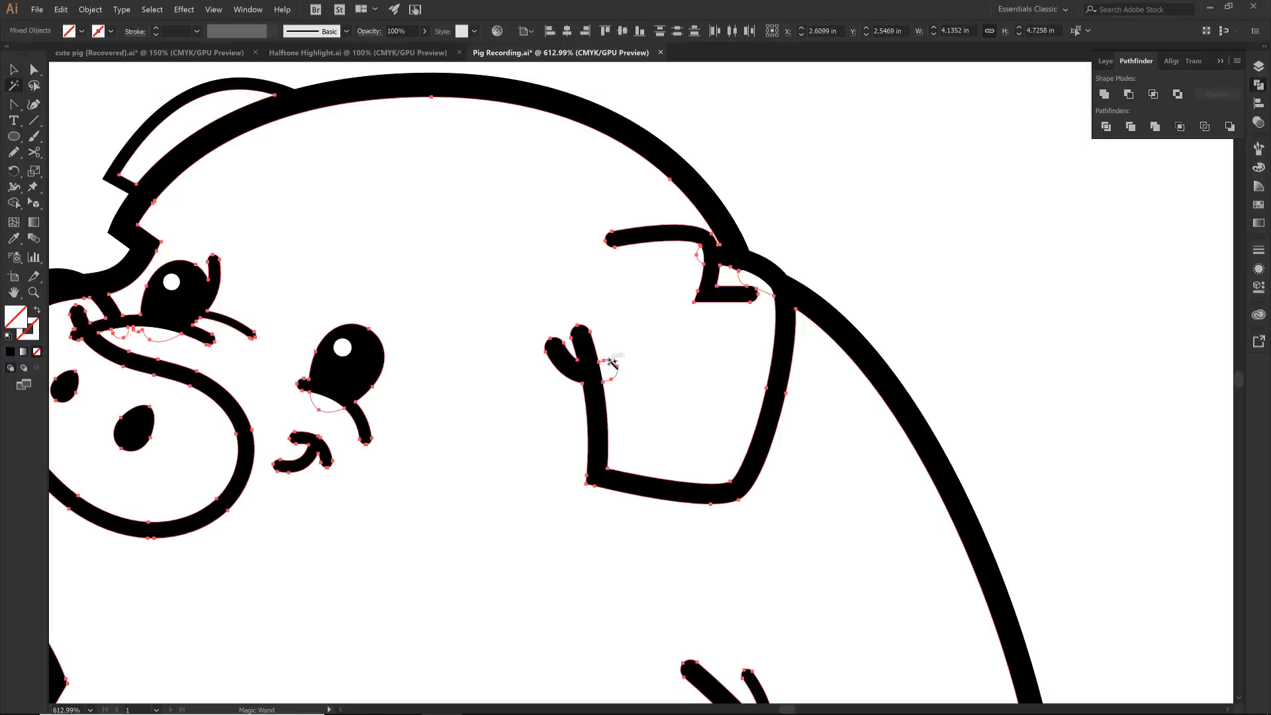
pyautogui.press('Delete')
# Delete the piece of body outline that runs inside the upper front edge of the snout.
pyautogui.moveTo(384, 337); pyautogui.dragTo(688, 332)
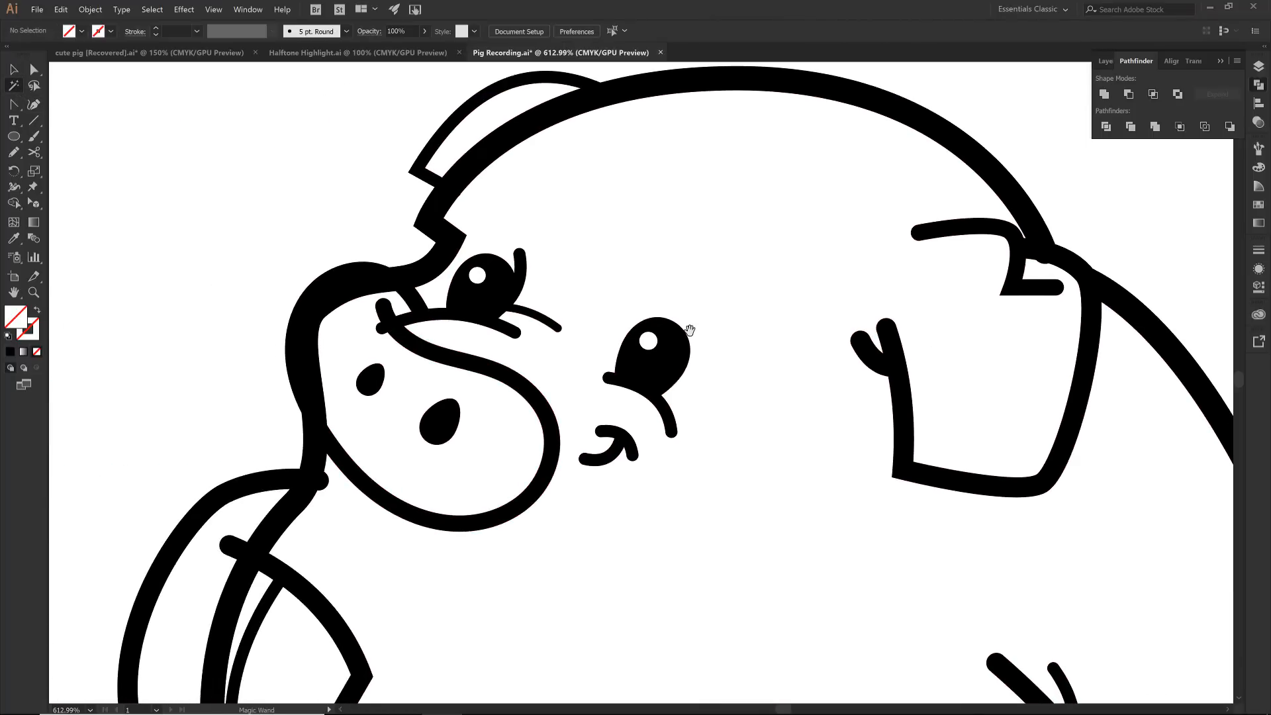
pyautogui.press('v')
pyautogui.click(321, 321)
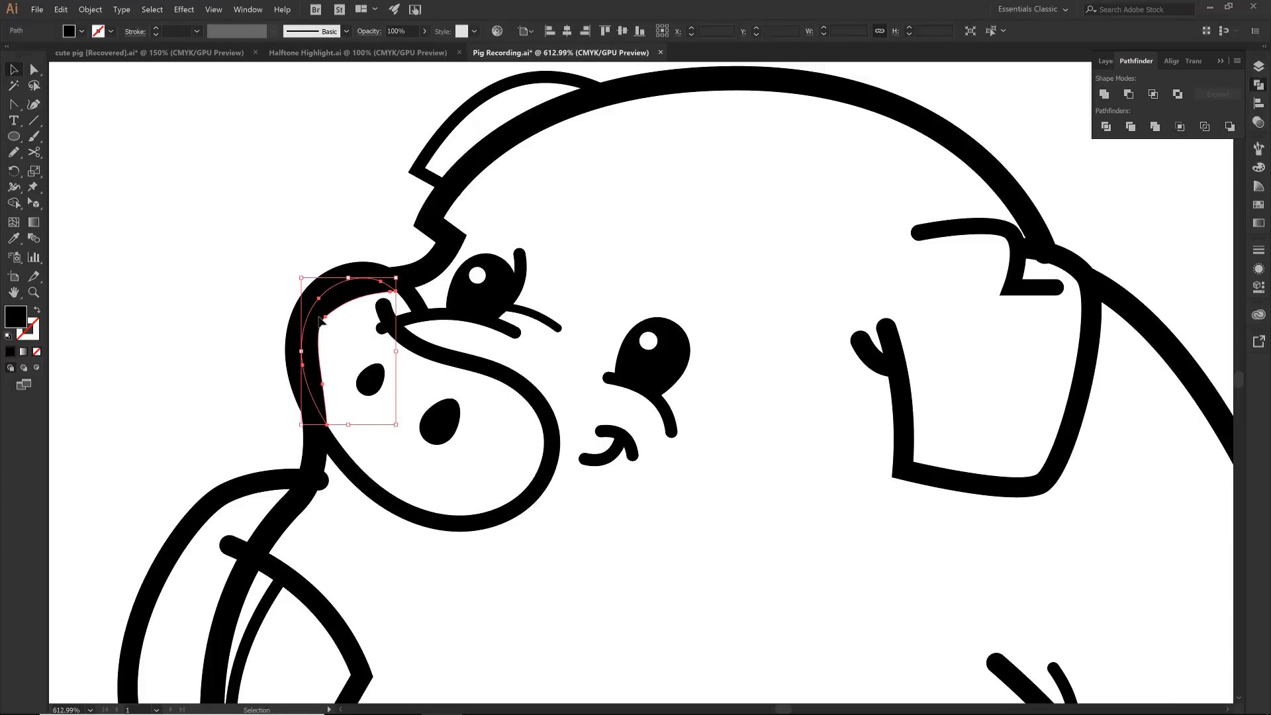
pyautogui.press('Delete')
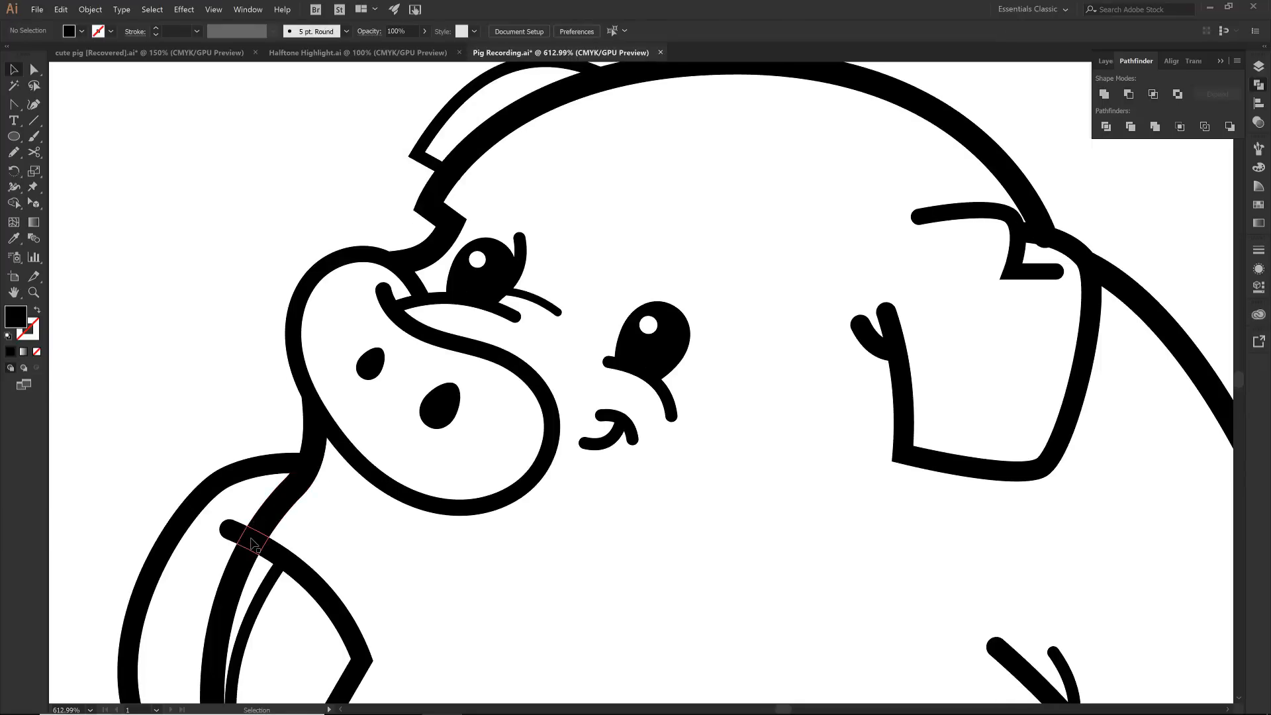
# Delete the body outline piece crossing the raised arm and the rounded line end sticking out at the near arm's crease.
pyautogui.moveTo(247, 559)
pyautogui.mouseDown()
pyautogui.moveTo(287, 501)
pyautogui.moveTo(348, 312)
pyautogui.mouseUp()
pyautogui.click(338, 342)
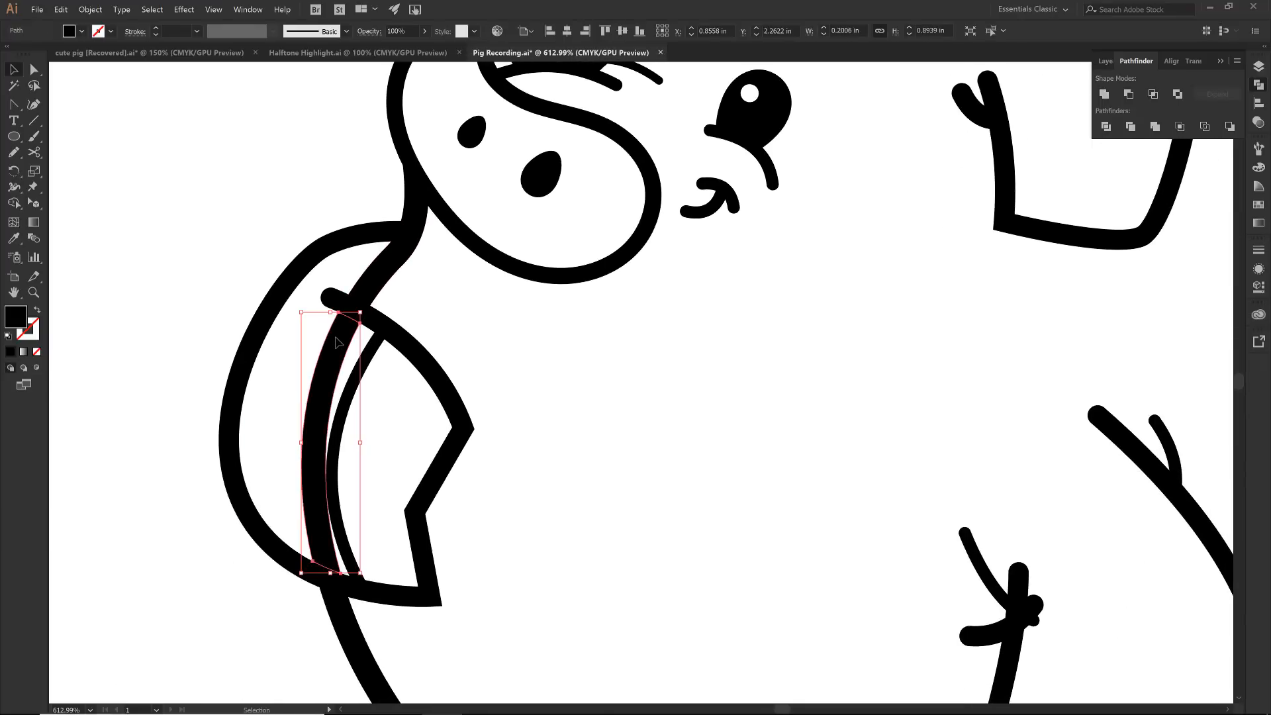
pyautogui.press('Delete')
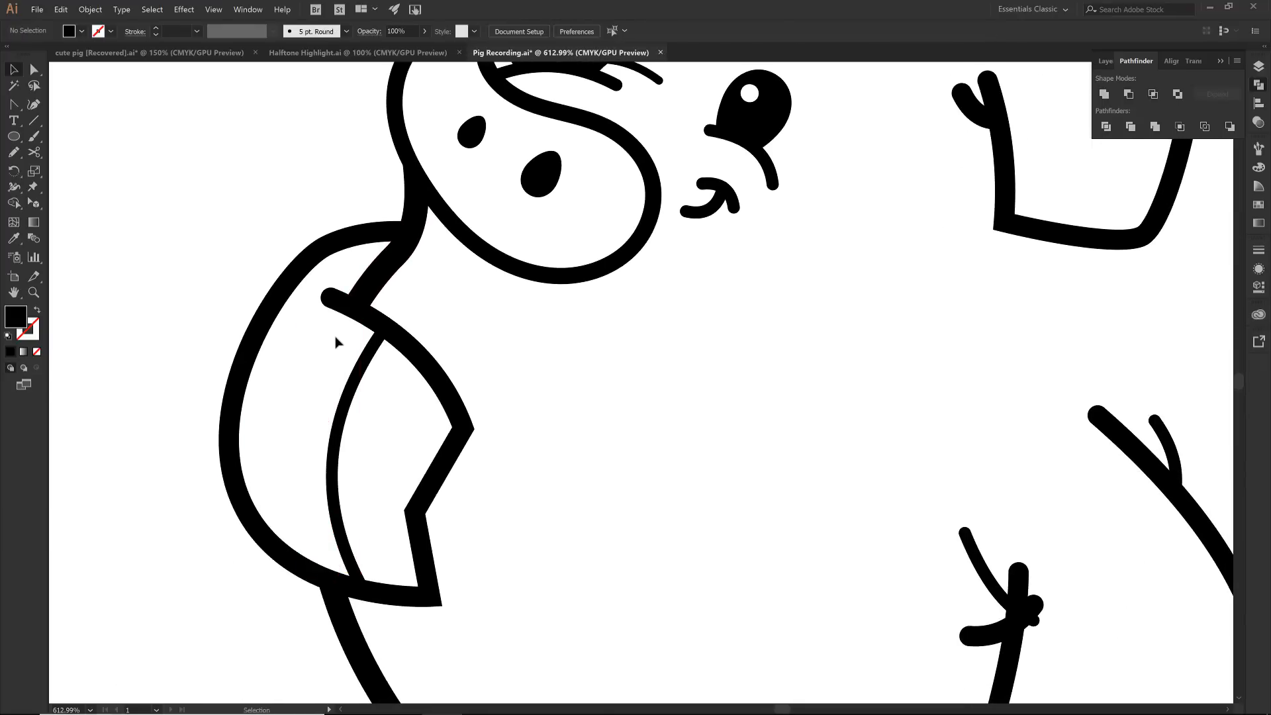
pyautogui.click(1044, 607)
pyautogui.press('Delete')
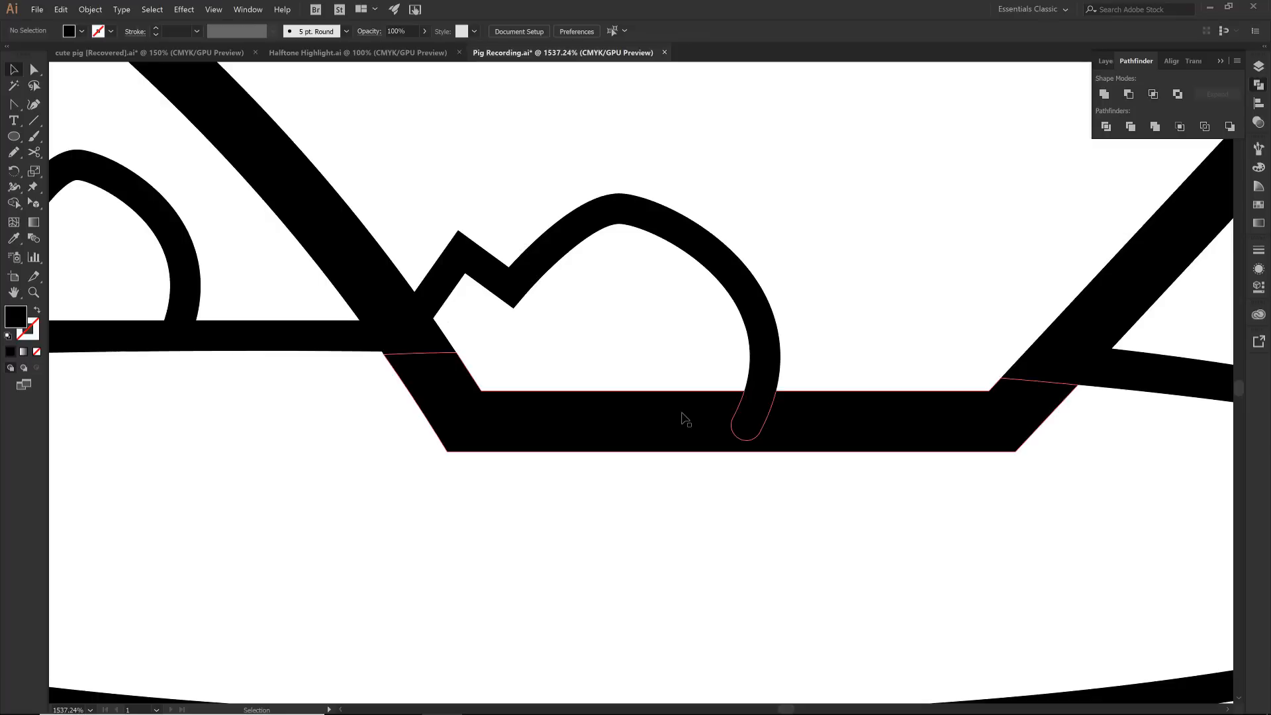
pyautogui.hotkey('ctrl', '0')
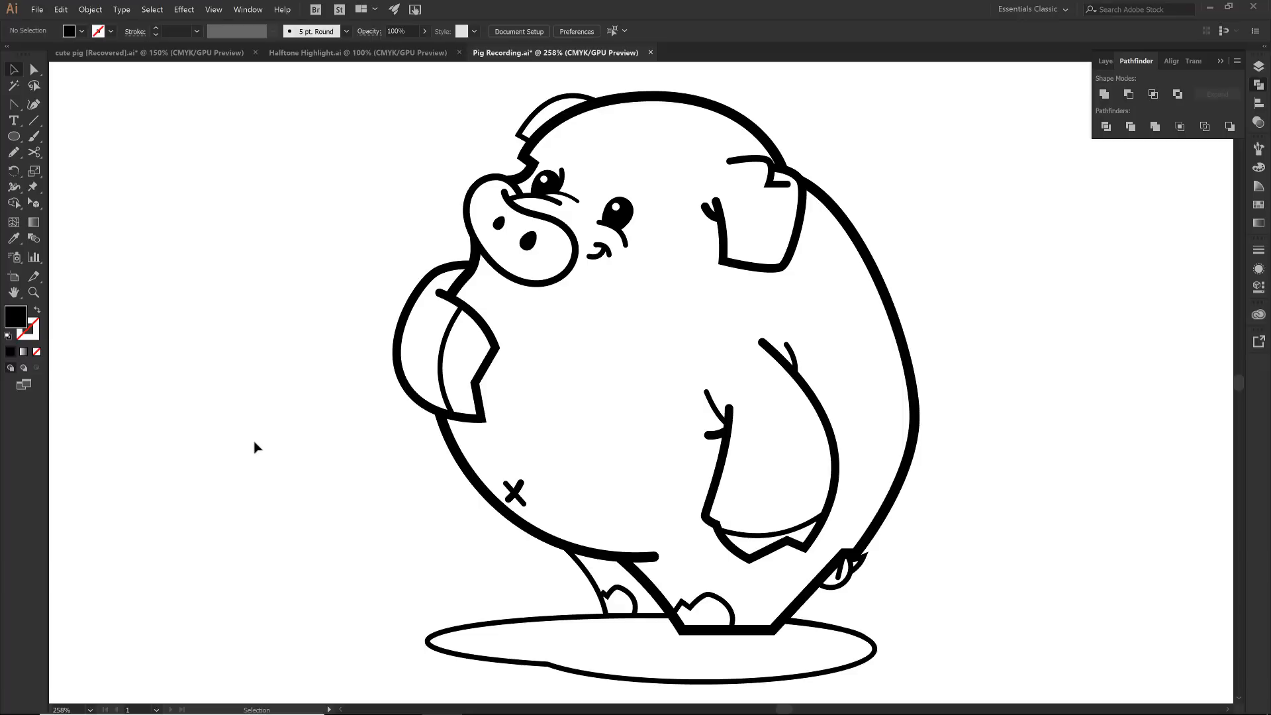
# Select all the black line pieces with the Magic Wand and merge them with the Pathfinder Unite operation.
pyautogui.click(1224, 60)
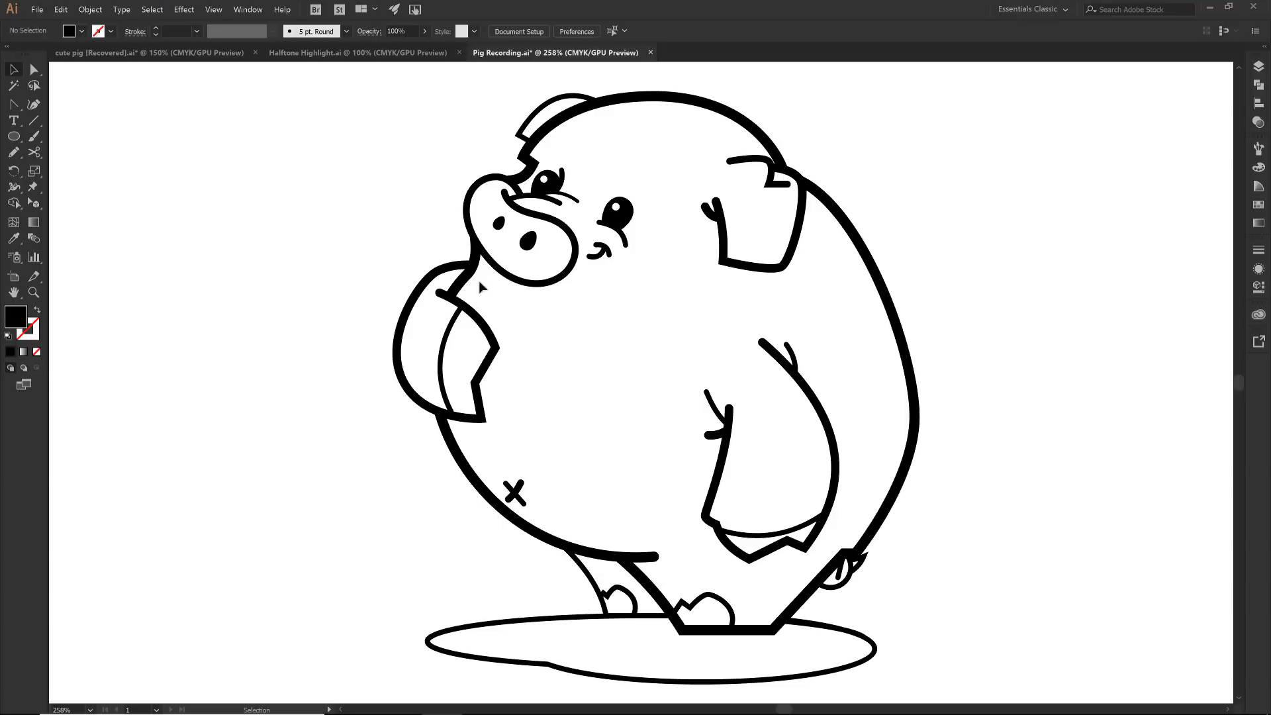
pyautogui.click(13, 86)
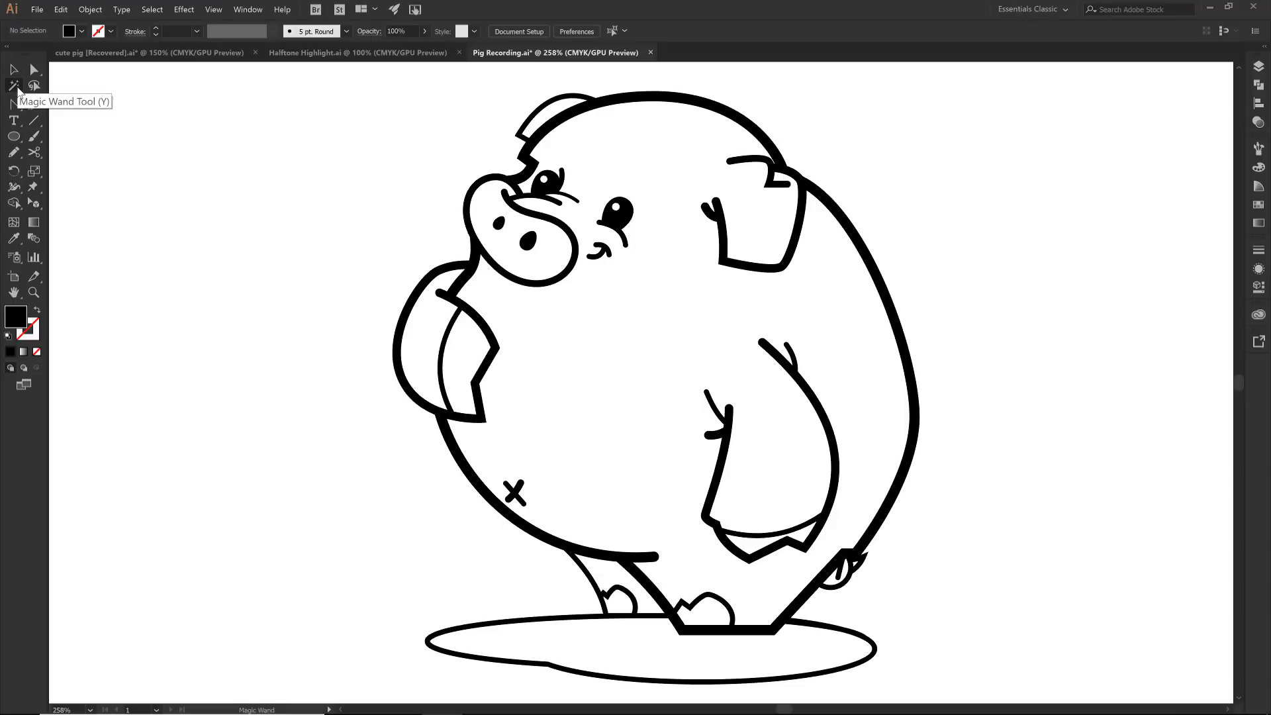
pyautogui.click(478, 263)
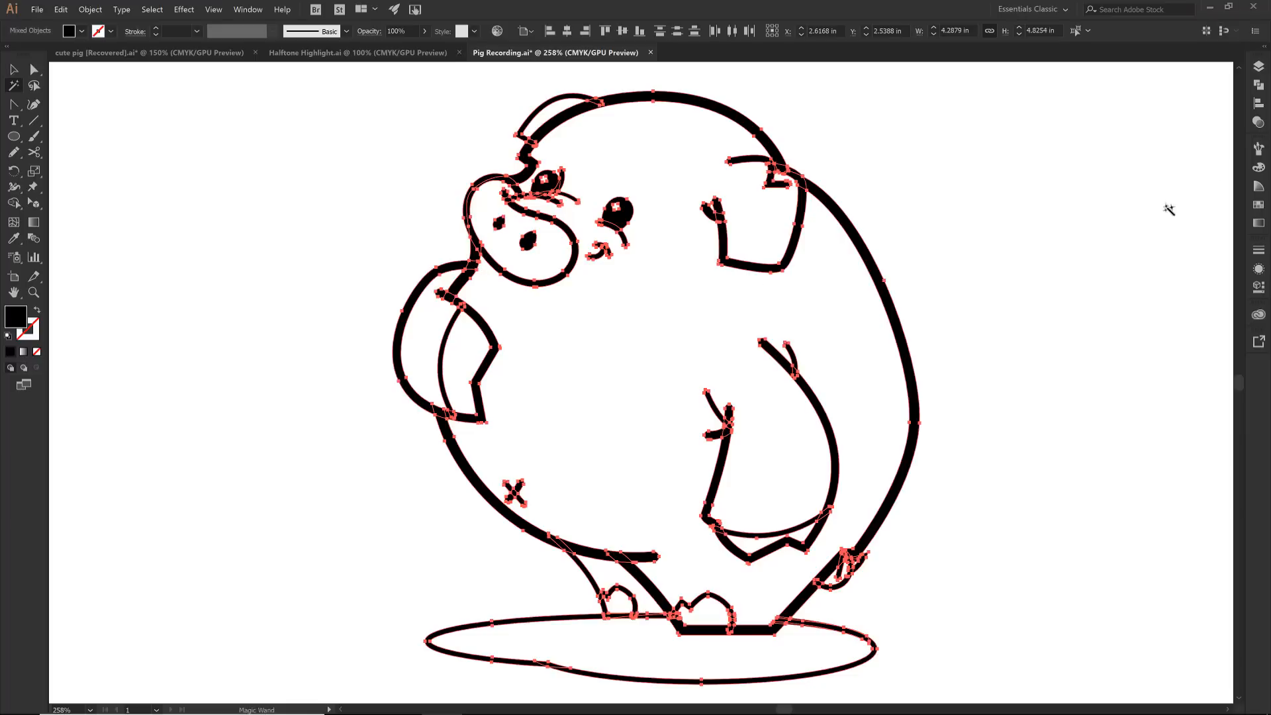
pyautogui.click(1261, 89)
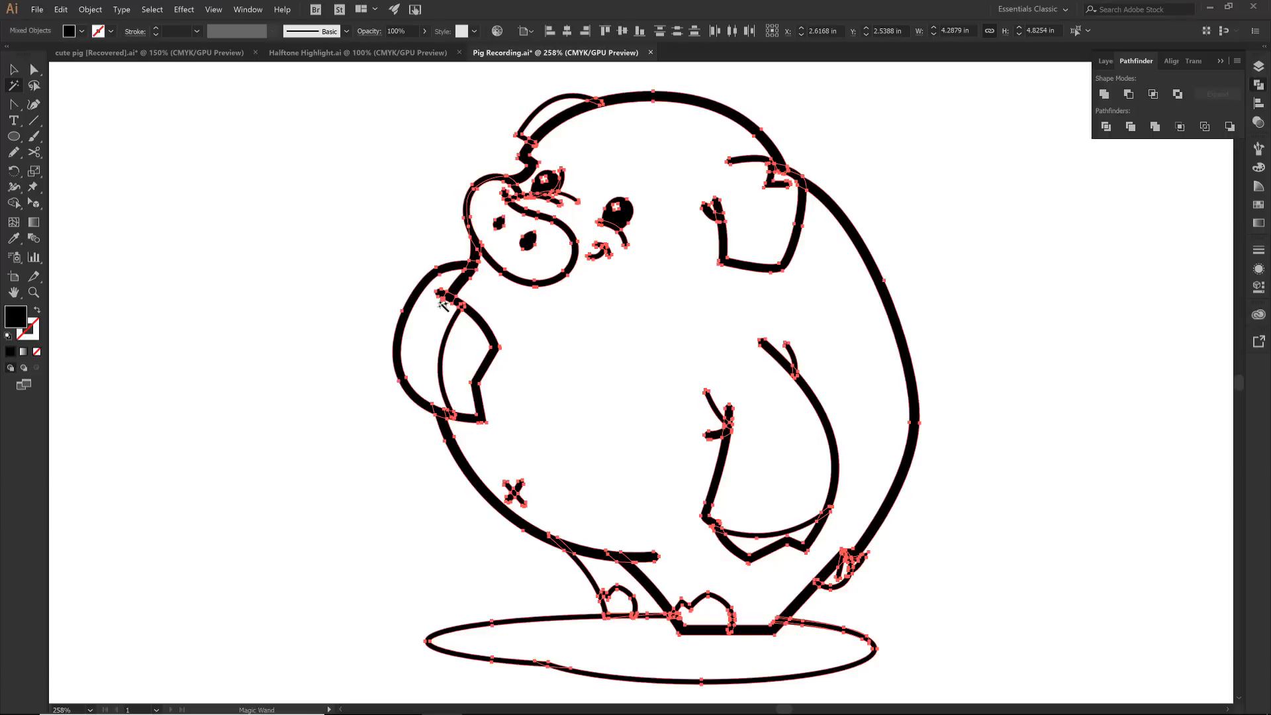
pyautogui.click(1104, 95)
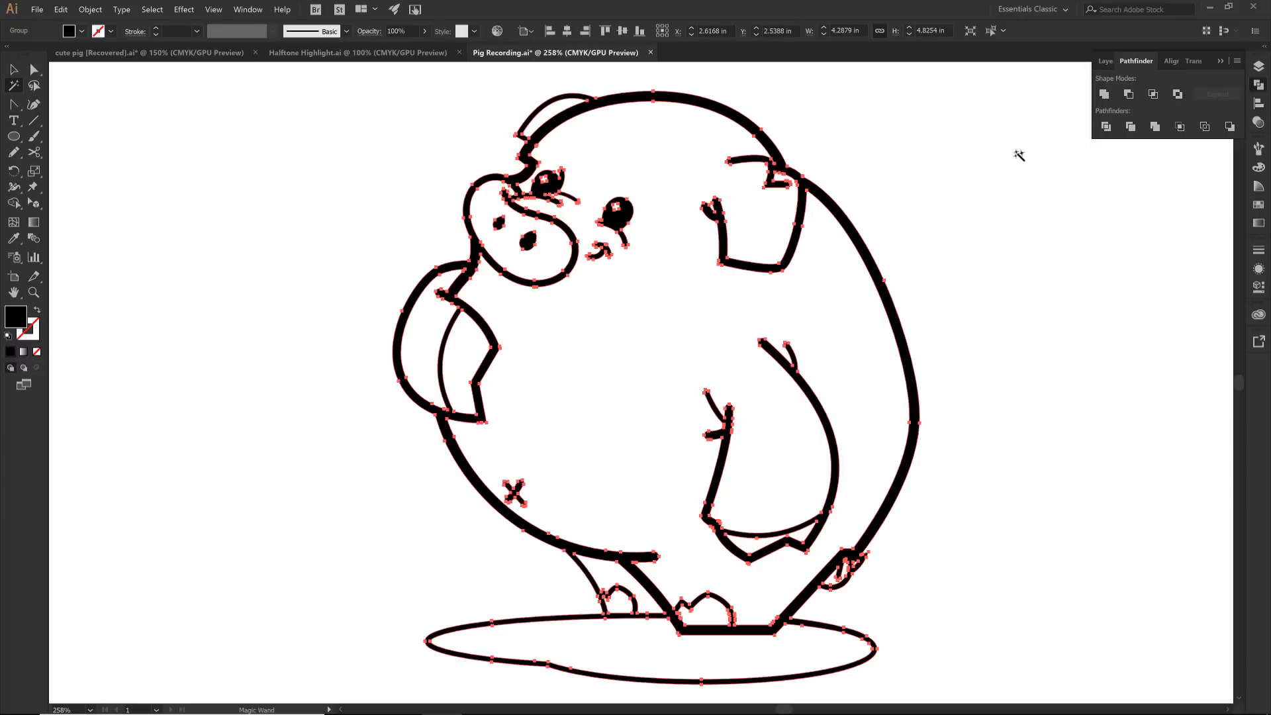
# Make the merged line art into a Live Paint group.
pyautogui.click(88, 12)
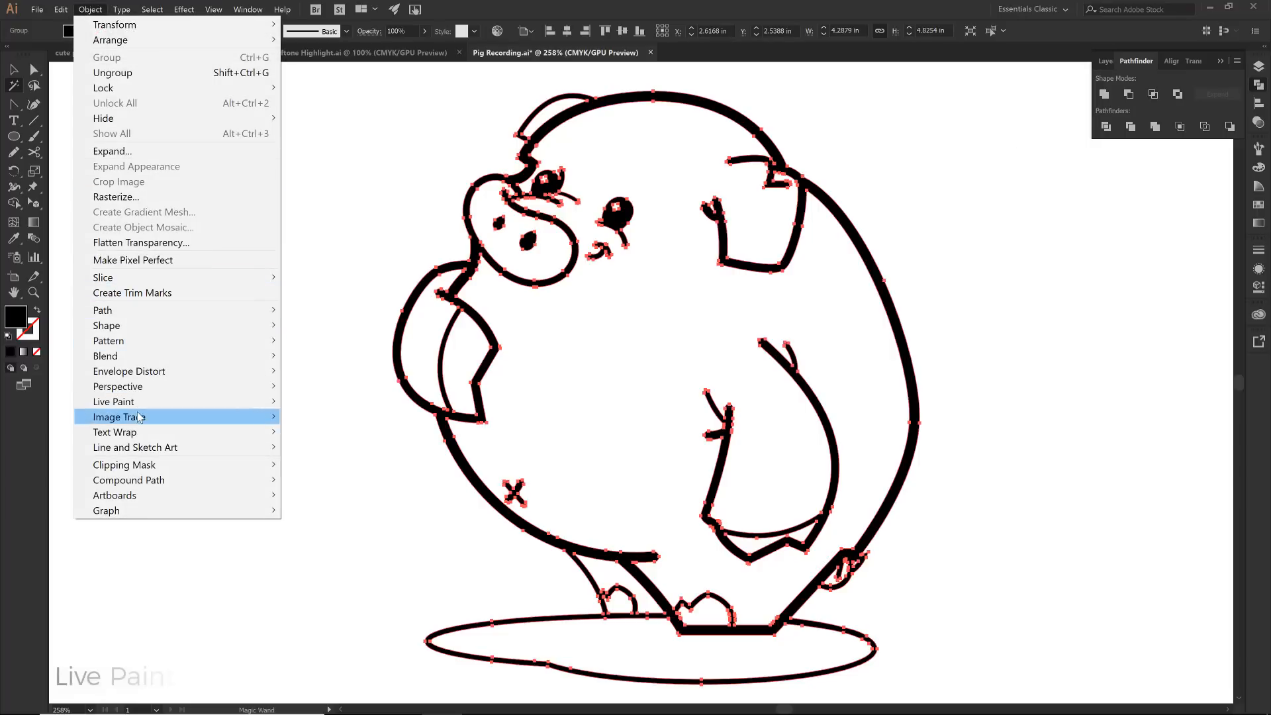
pyautogui.moveTo(140, 407)
pyautogui.click(346, 402)
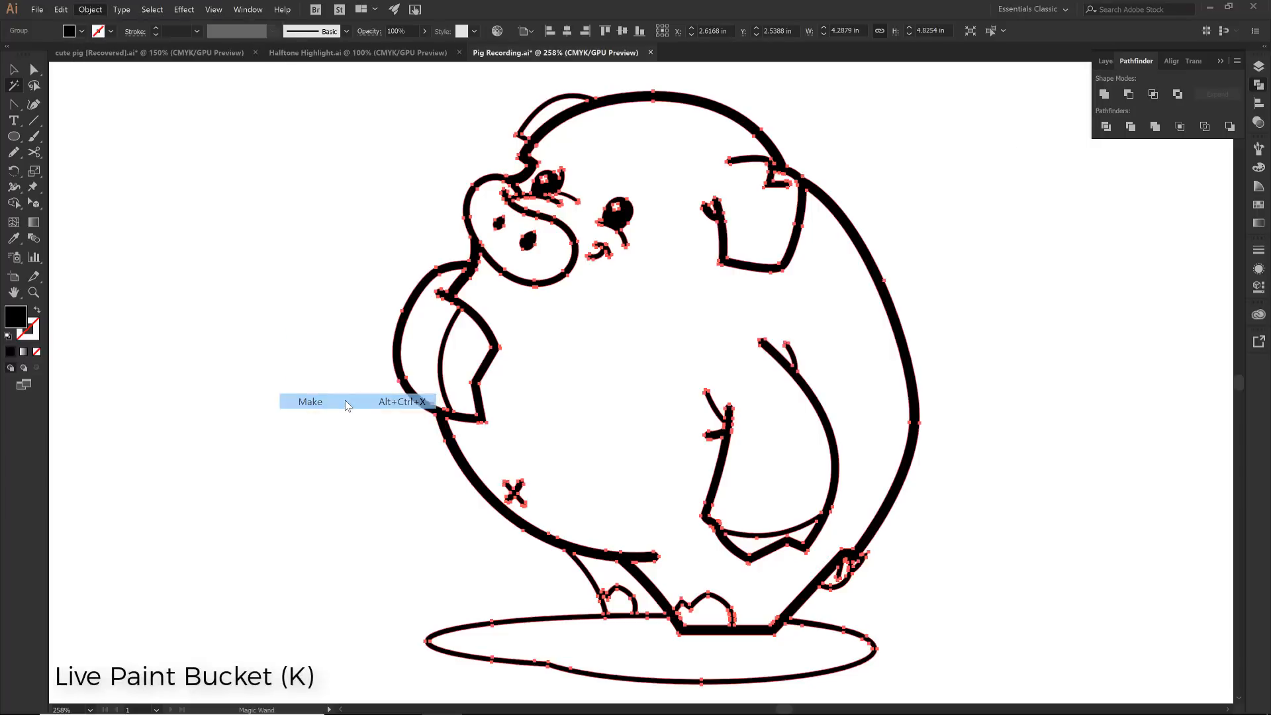
pyautogui.click(345, 405)
# Fill the far ear, both arms' hooves, the toes of both feet and the ground shadow with black using the Live Paint Bucket.
pyautogui.press('k')
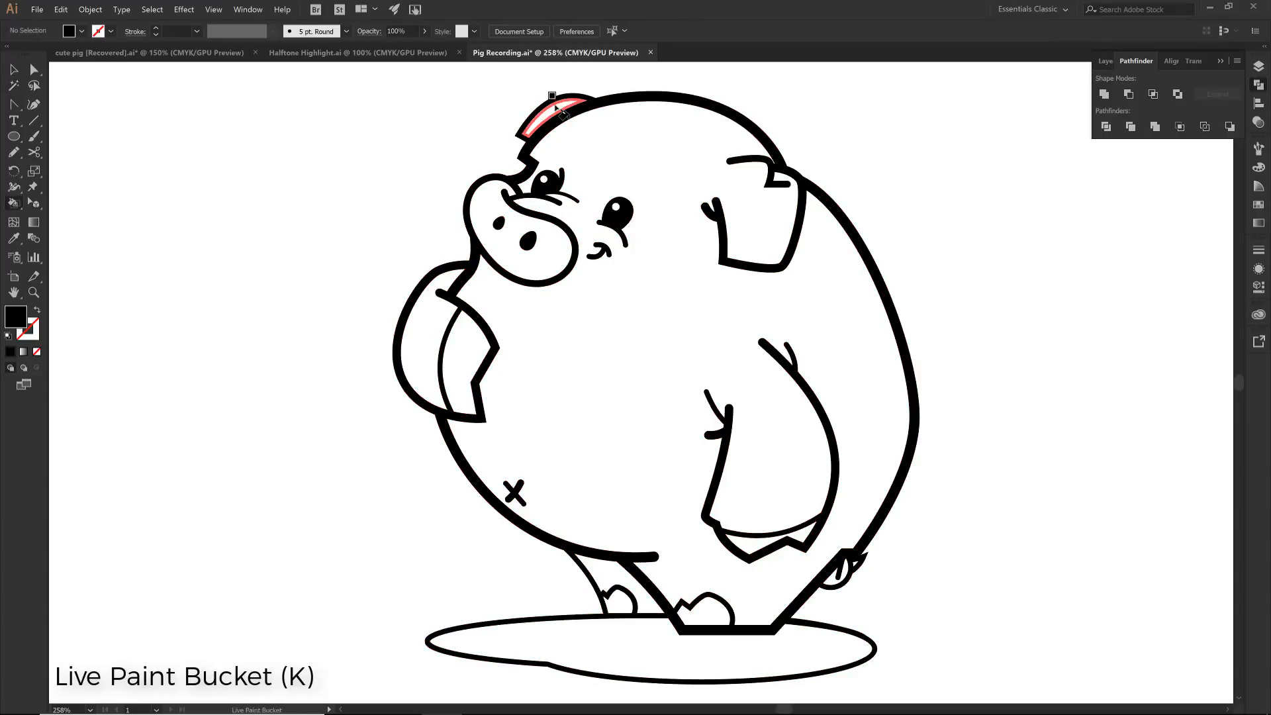
pyautogui.click(552, 111)
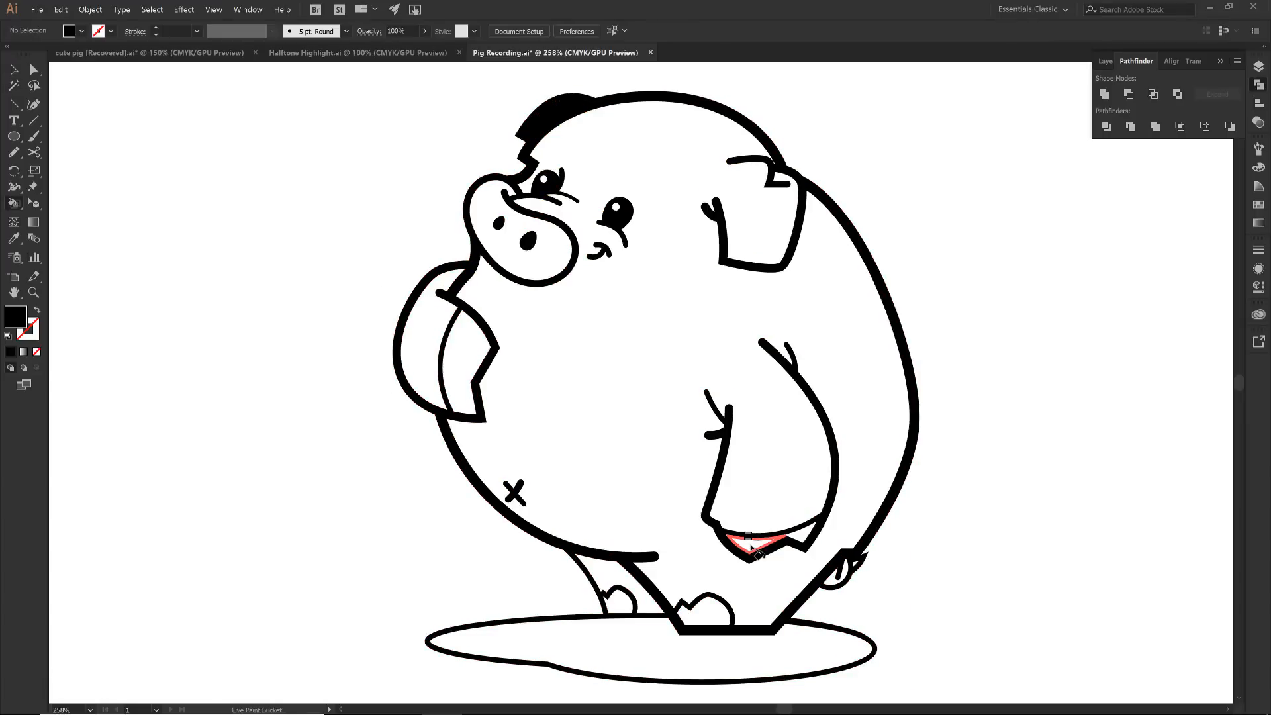
pyautogui.click(791, 539)
pyautogui.click(714, 611)
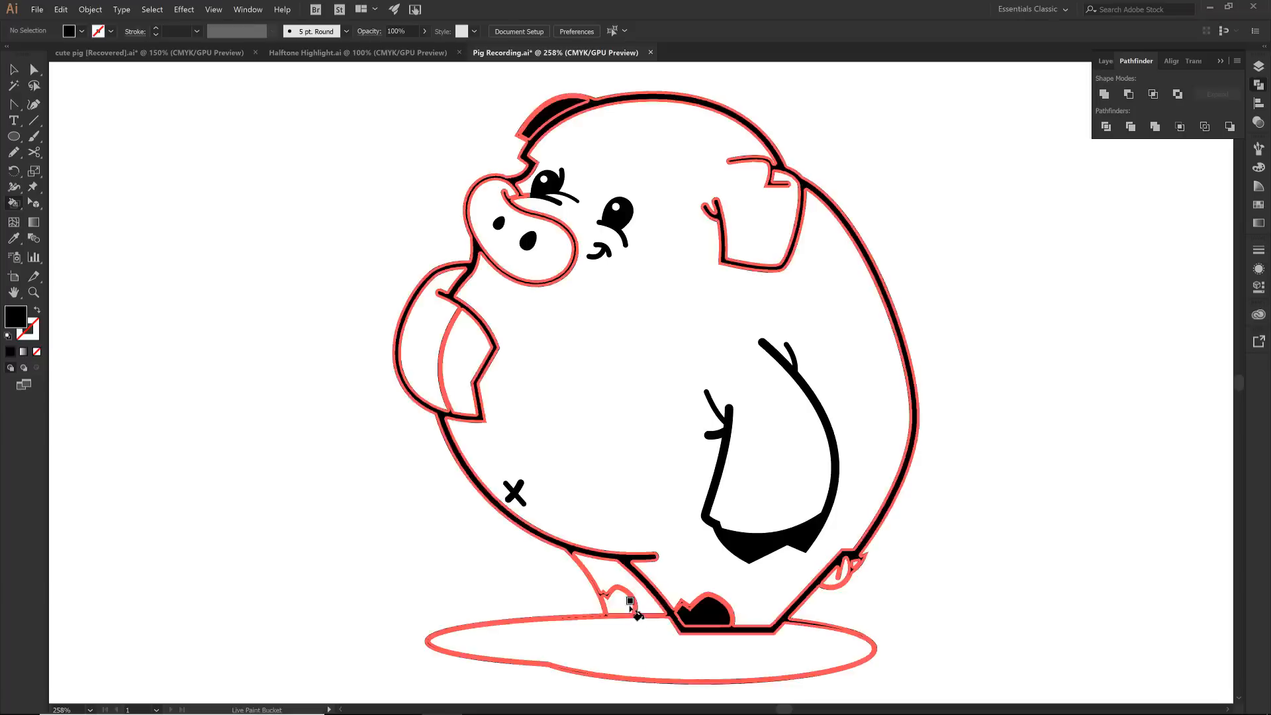
pyautogui.click(619, 602)
pyautogui.click(619, 639)
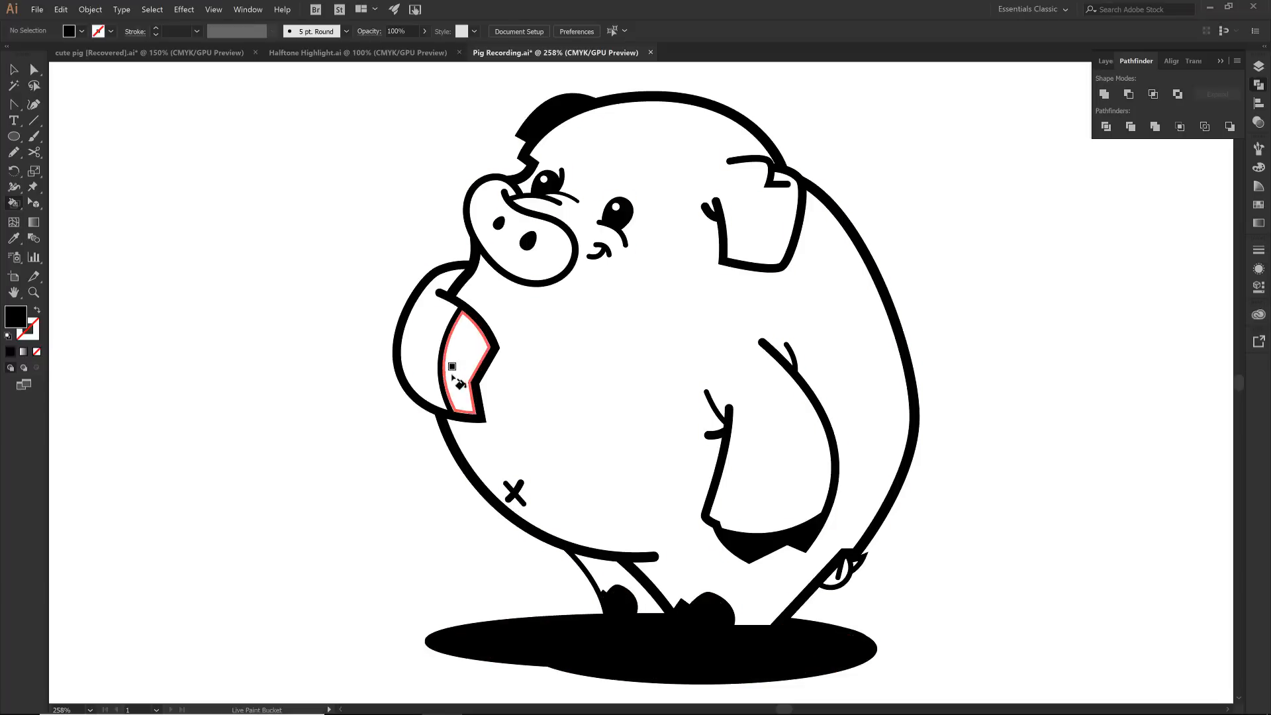
pyautogui.click(462, 380)
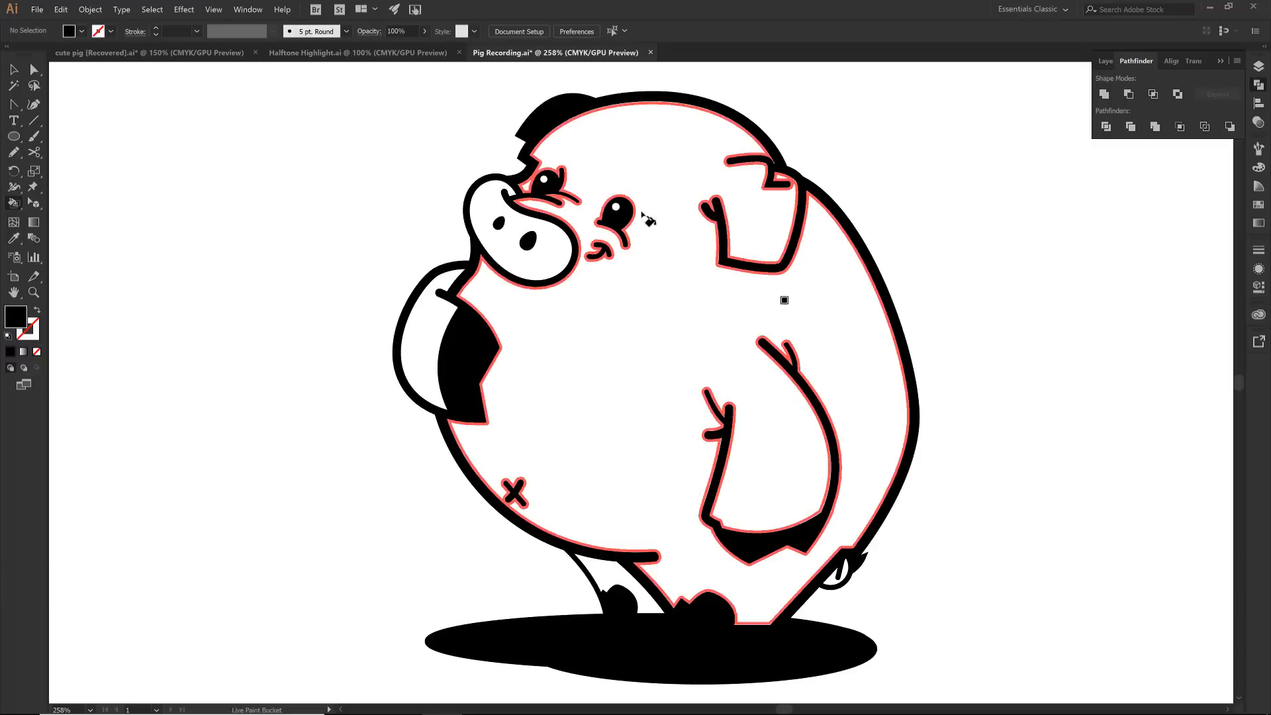
# Fill the pig's body, raised arm, snout, far leg and tail with light pink using the Live Paint Bucket.
pyautogui.click(81, 32)
pyautogui.click(45, 72)
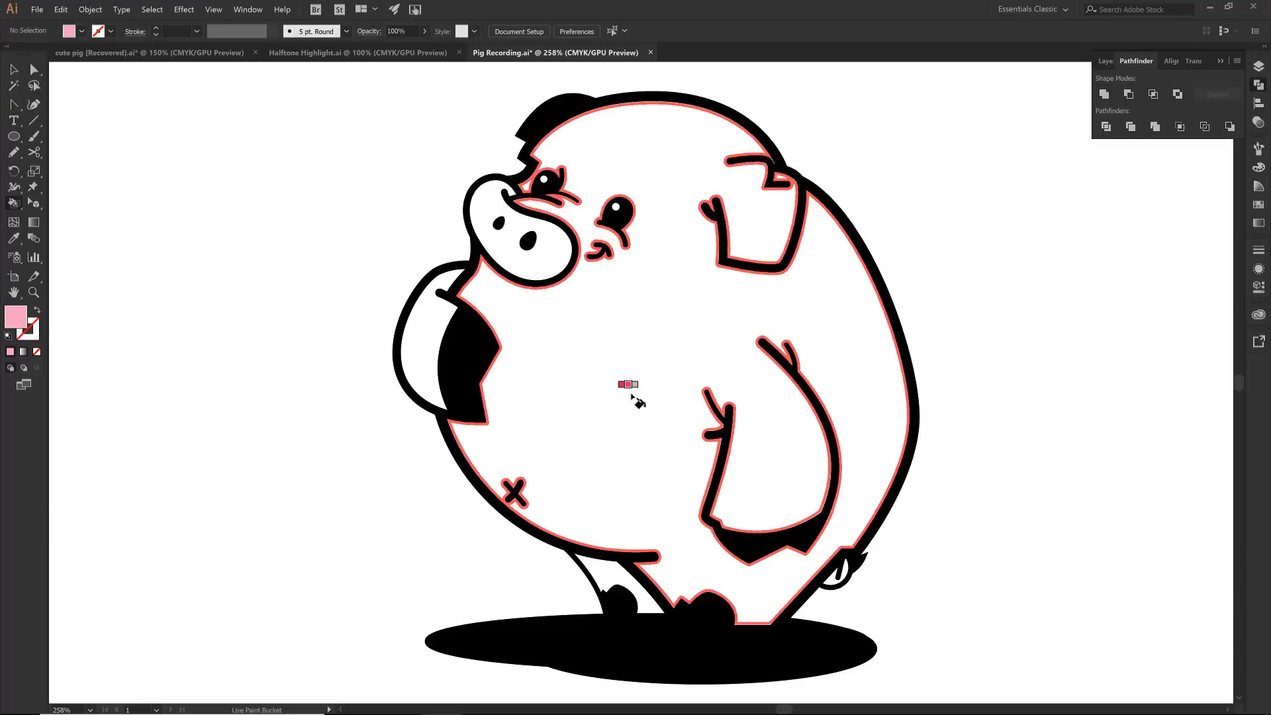
pyautogui.click(632, 394)
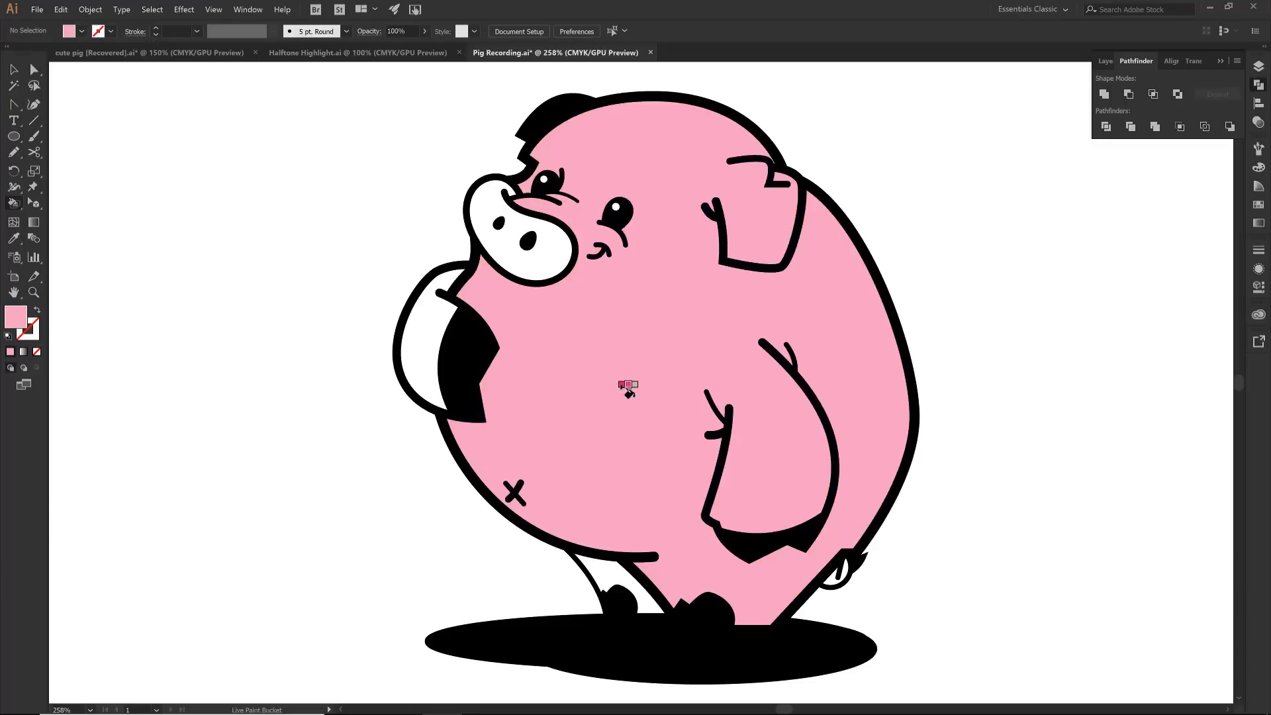
pyautogui.click(421, 357)
pyautogui.click(506, 242)
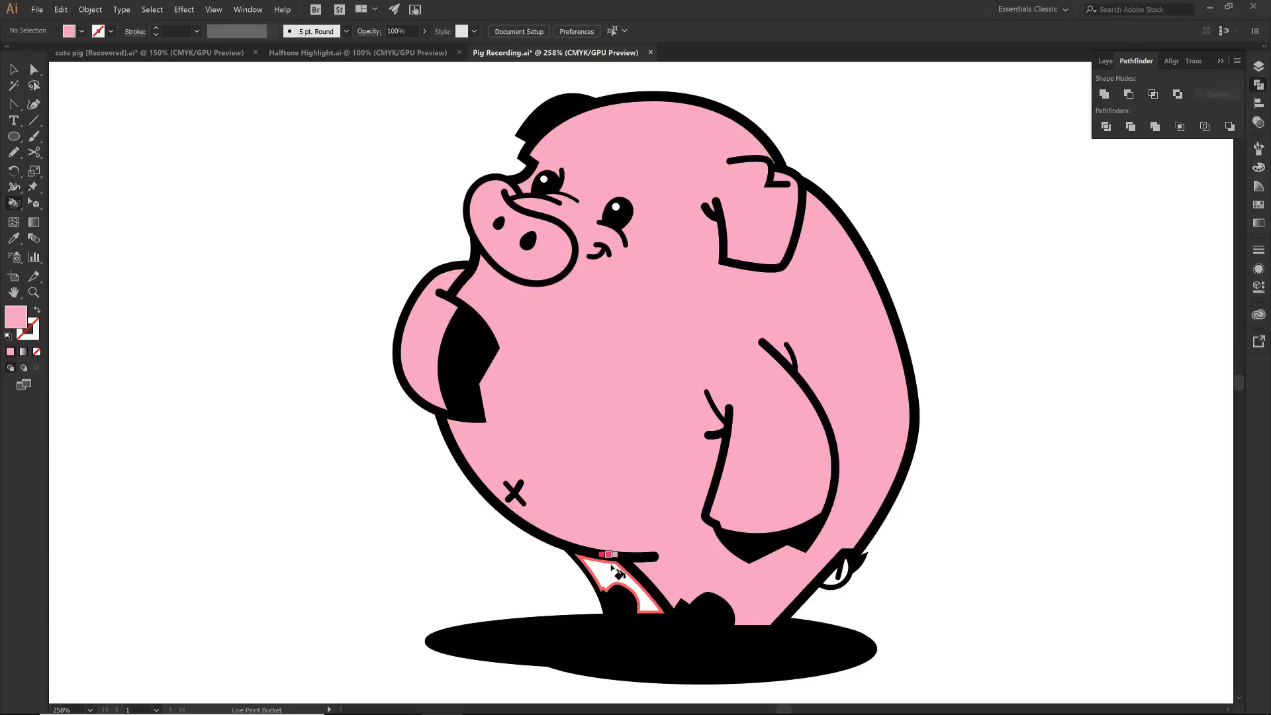
pyautogui.click(833, 575)
pyautogui.press('v')
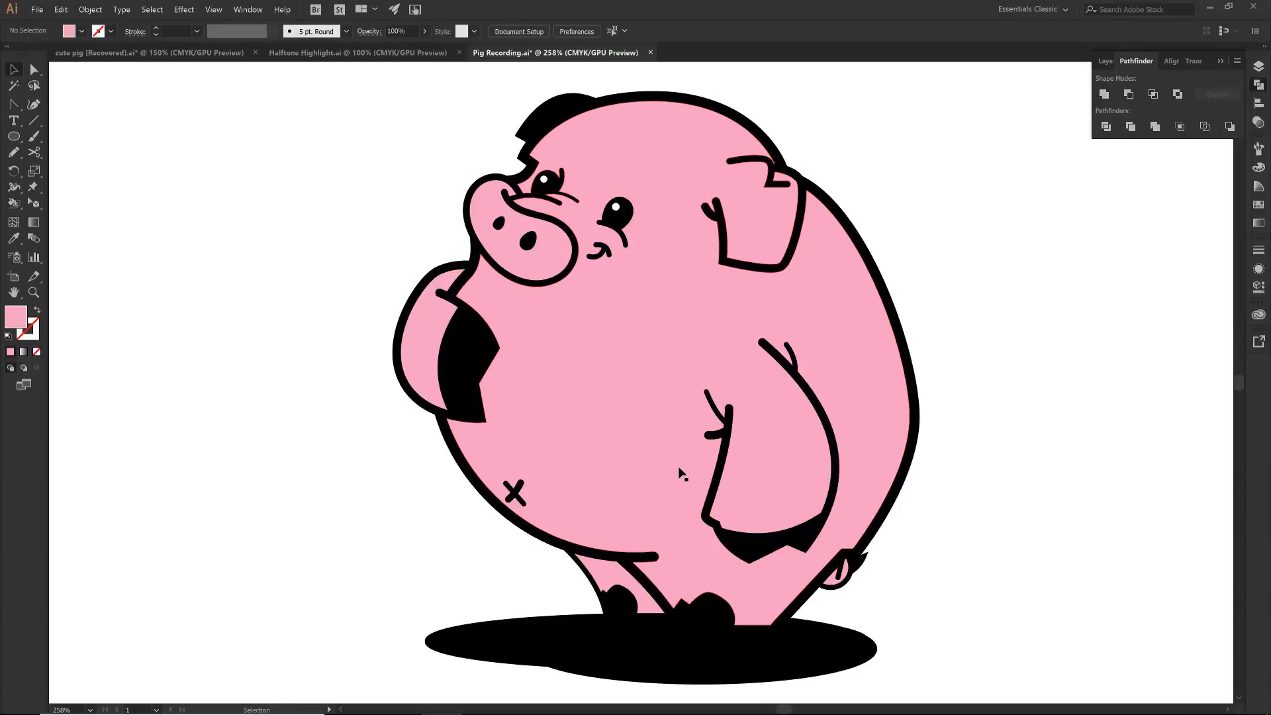
# Expand the painted pig's object, fill and stroke into regular shapes.
pyautogui.click(681, 468)
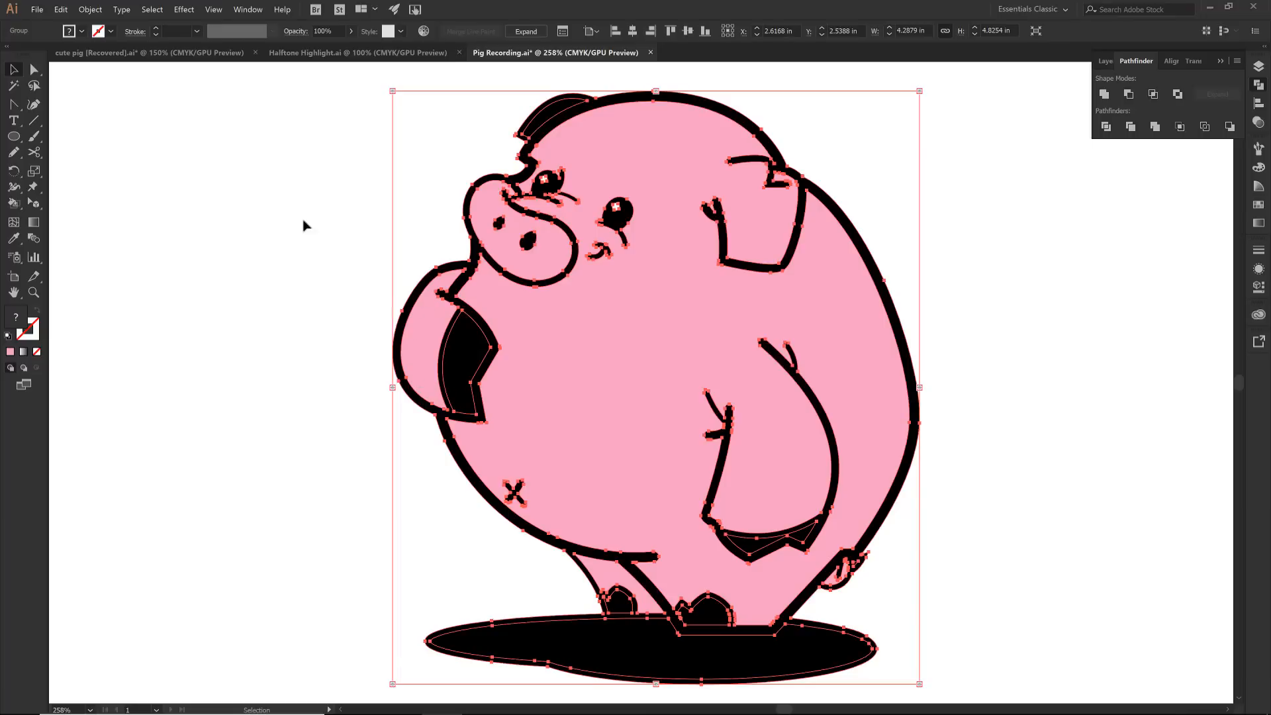
pyautogui.click(86, 10)
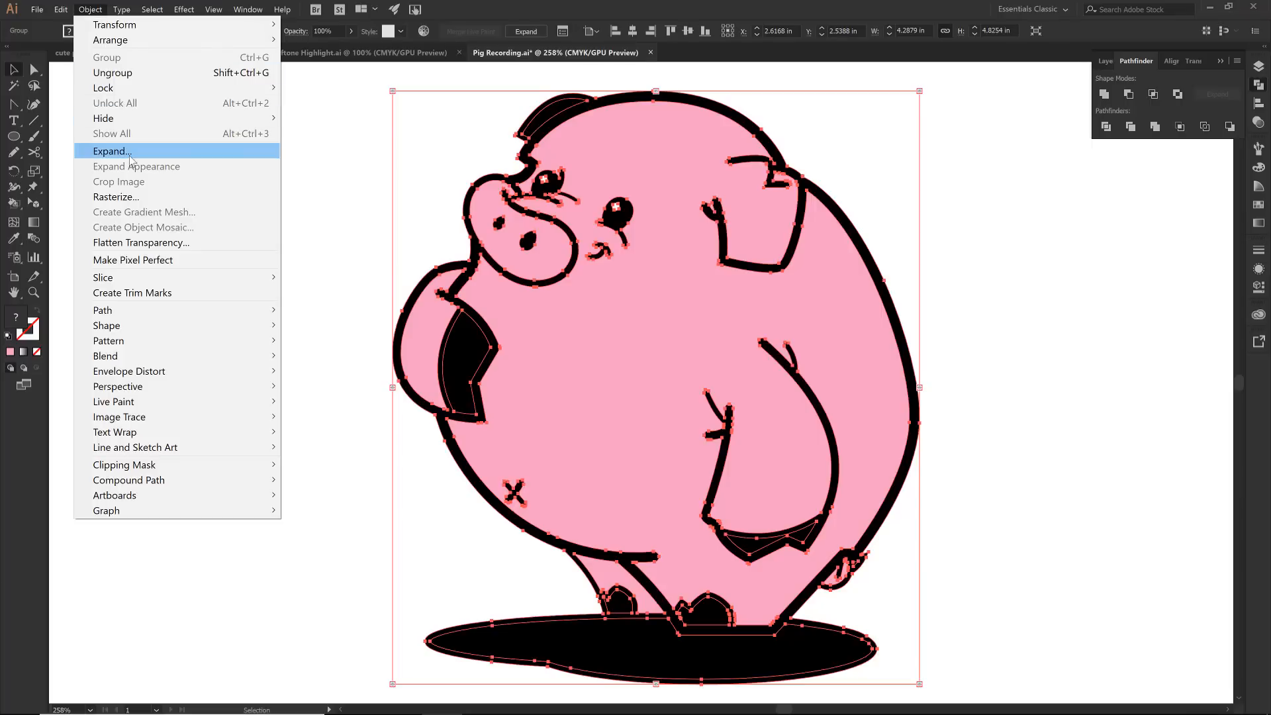
pyautogui.click(153, 154)
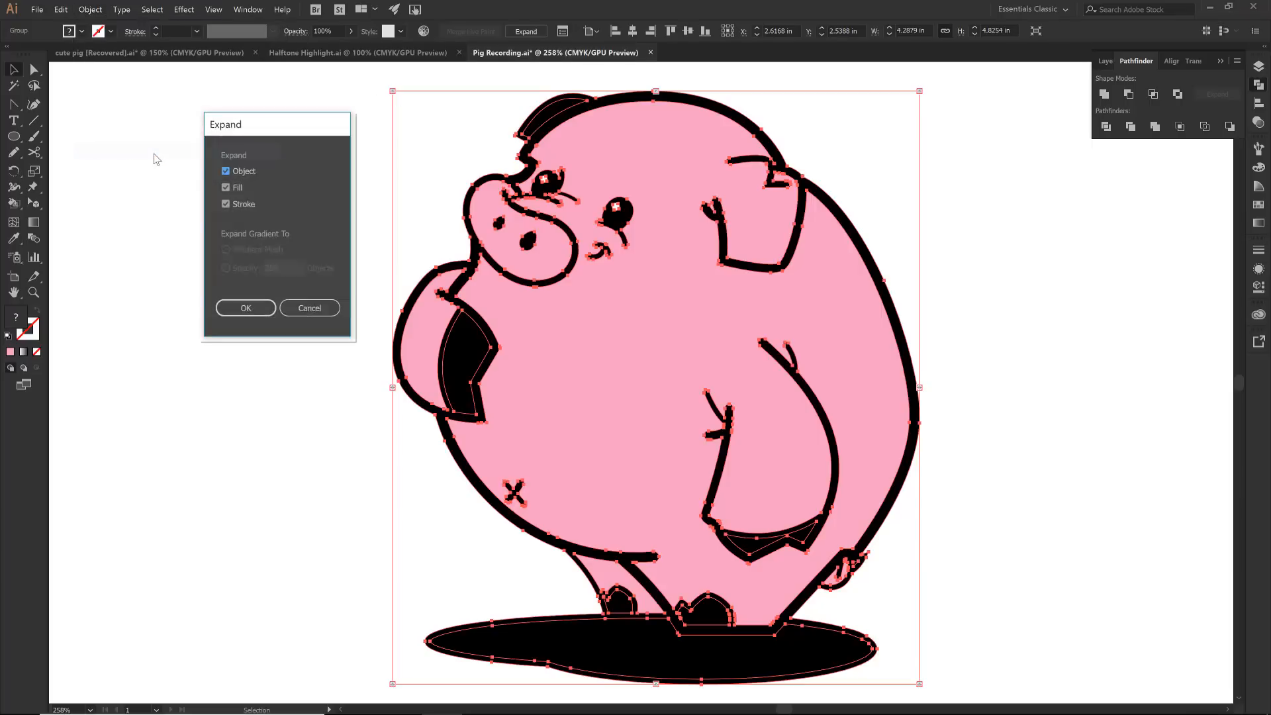
pyautogui.click(253, 307)
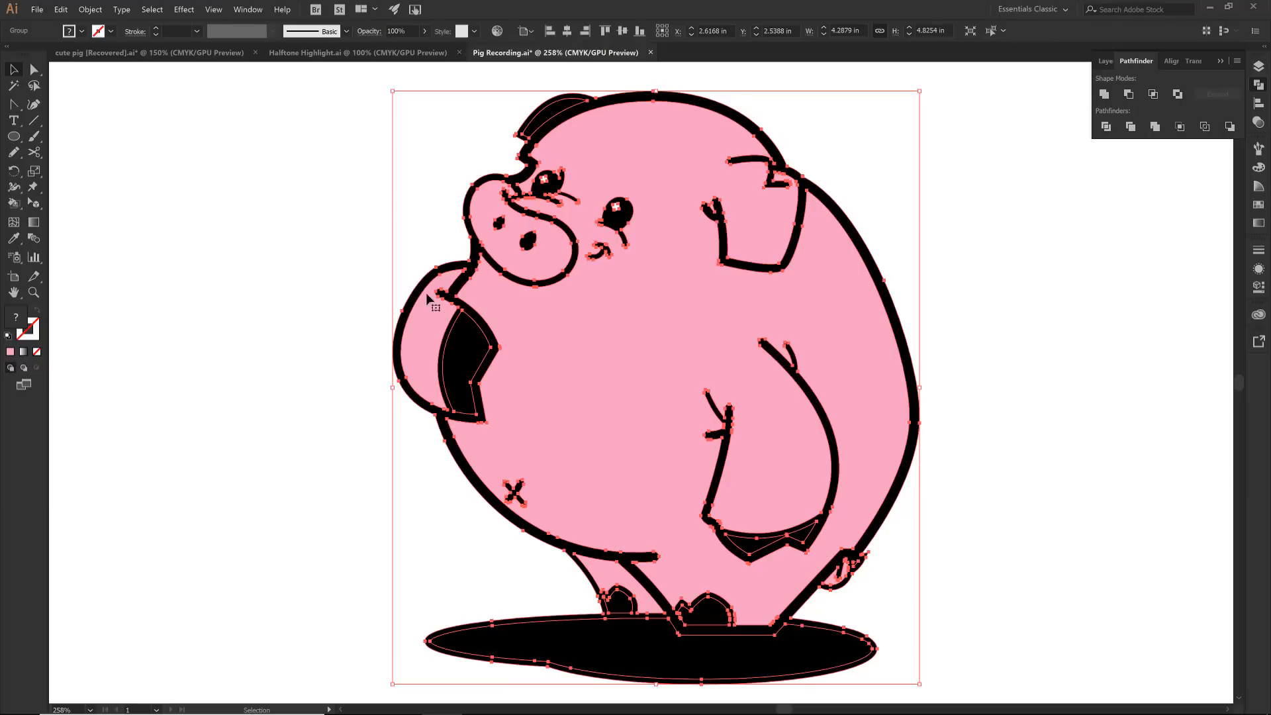
# Ungroup the expanded artwork three times, deselect it and select only the raised arm's pink fill.
pyautogui.rightClick(416, 174)
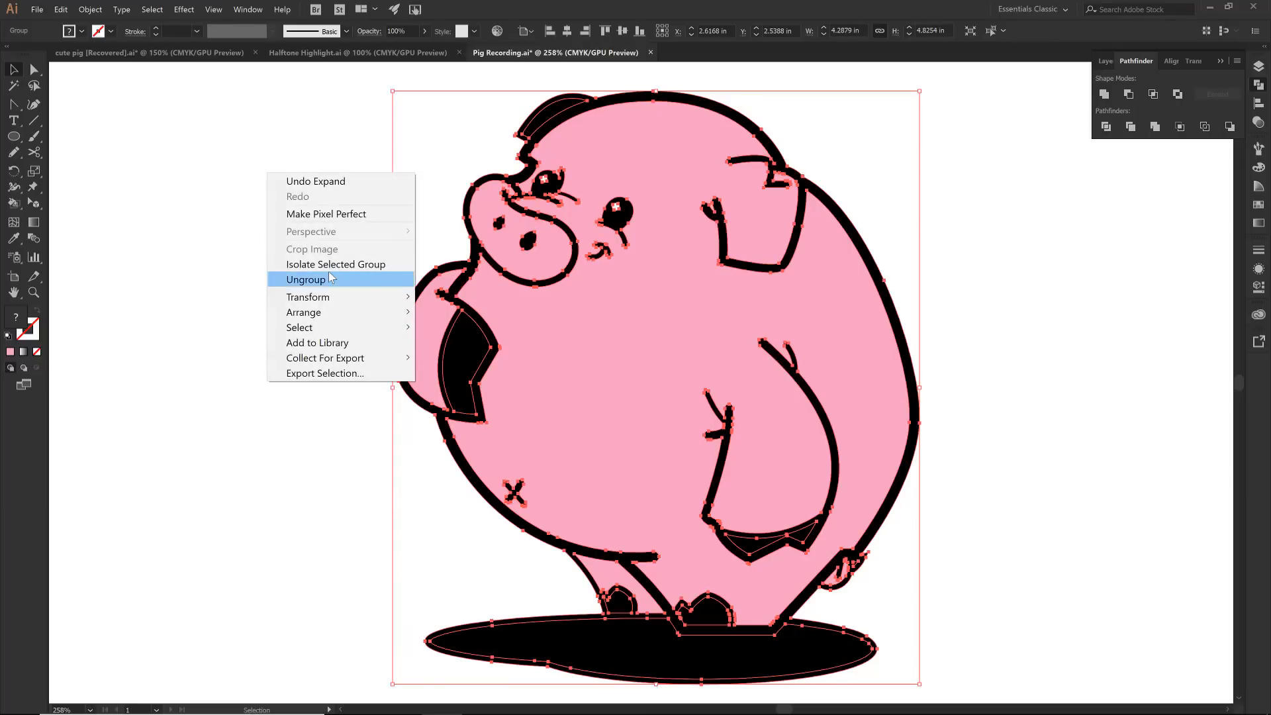
pyautogui.click(329, 281)
pyautogui.rightClick(398, 173)
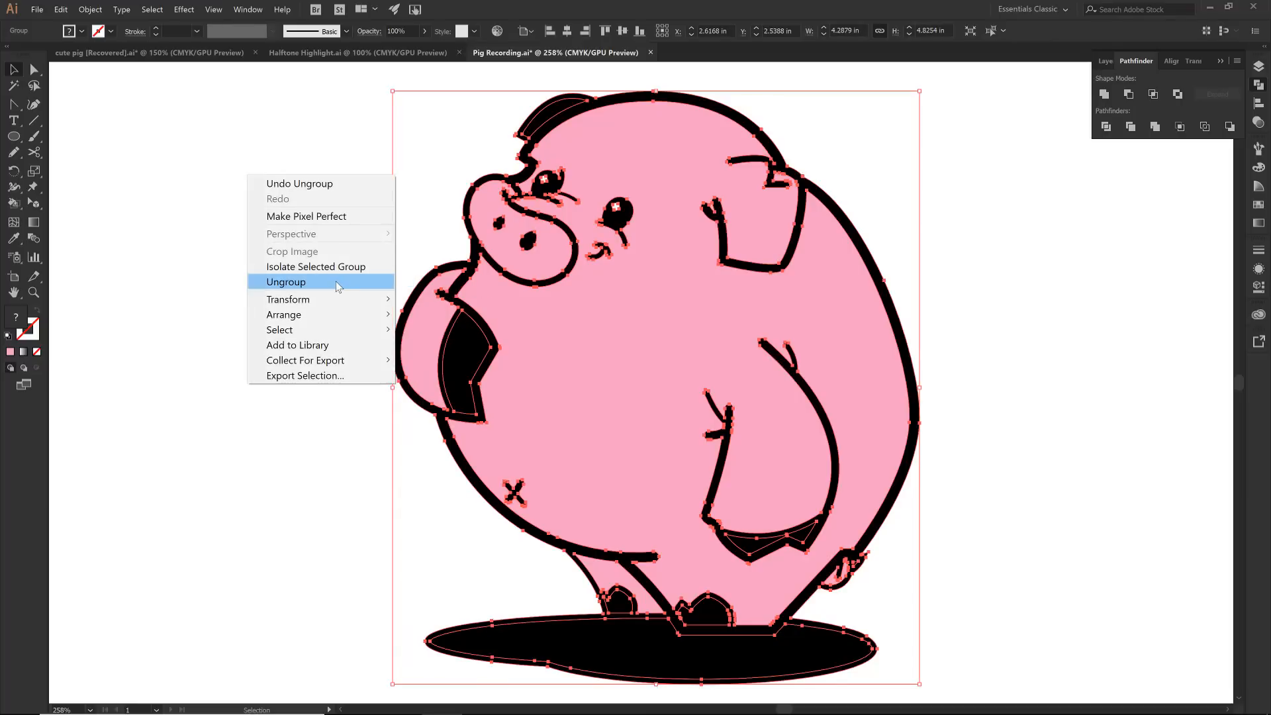
pyautogui.click(344, 282)
pyautogui.rightClick(435, 308)
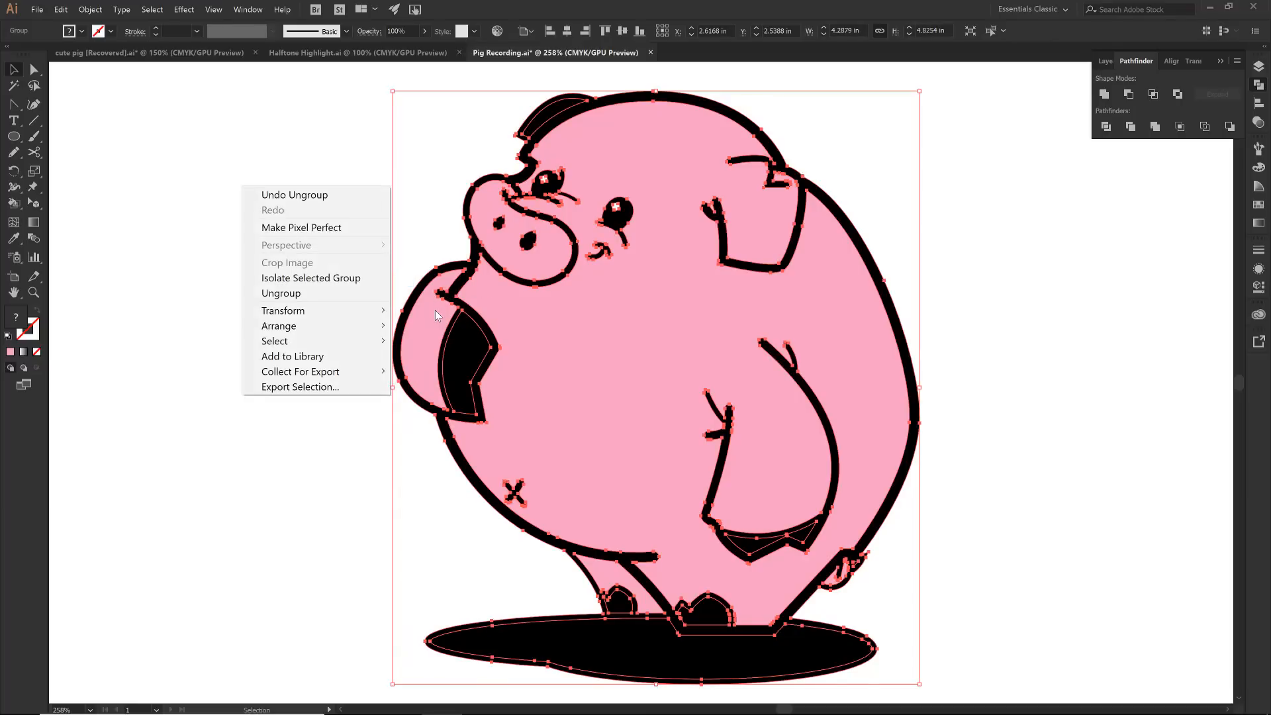
pyautogui.click(268, 293)
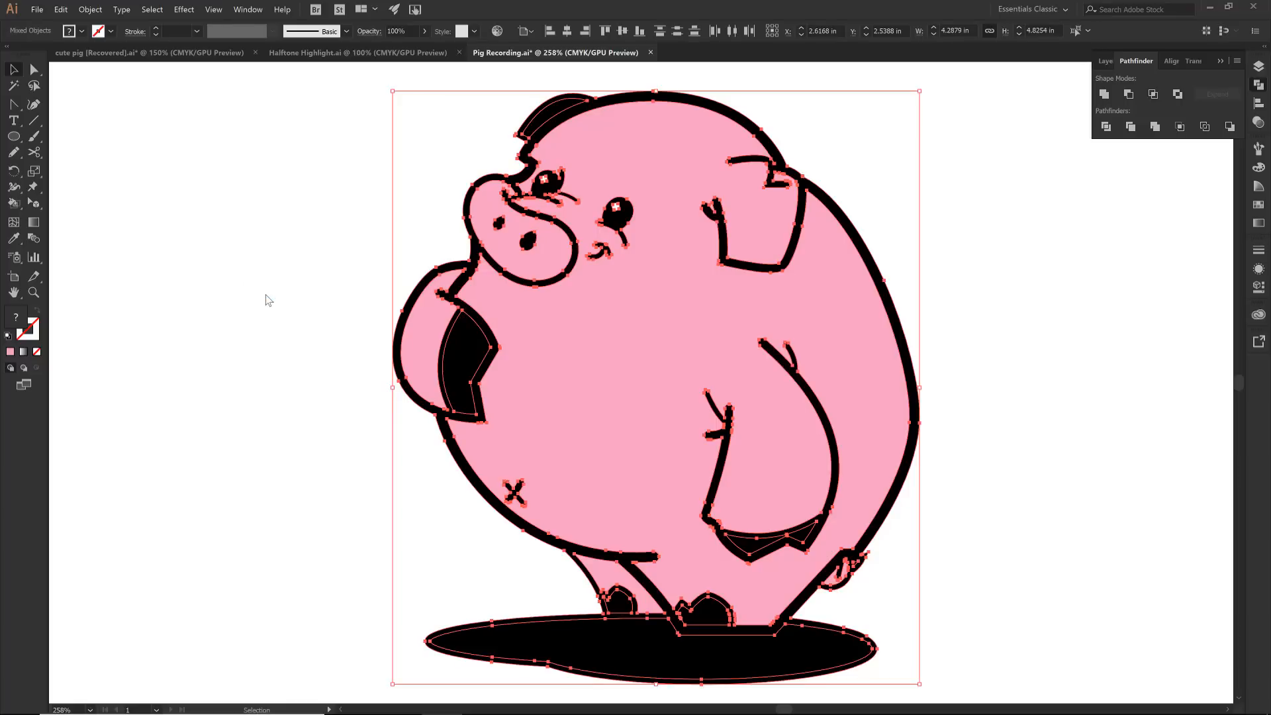
pyautogui.click(268, 299)
pyautogui.click(424, 327)
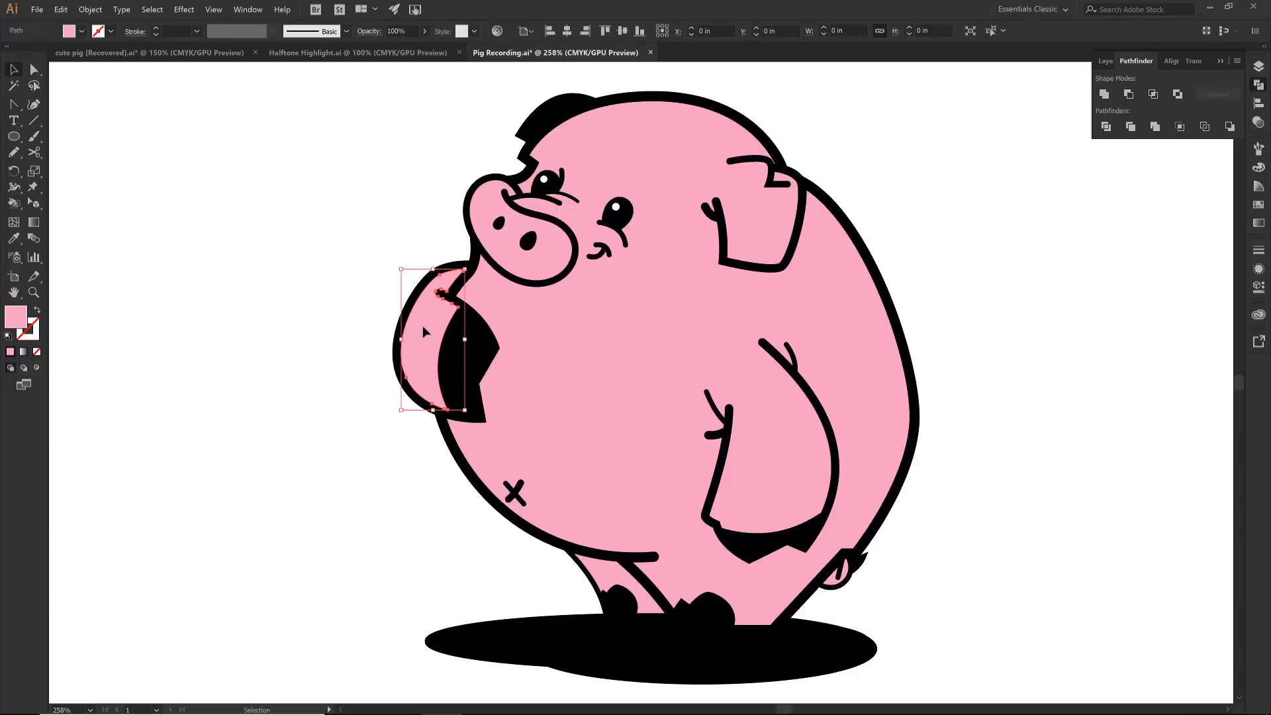
# Load the cute pig swatch library from the Color Palettes folder and add its Cute Pig colour group to the document swatches.
pyautogui.click(515, 324)
pyautogui.click(325, 231)
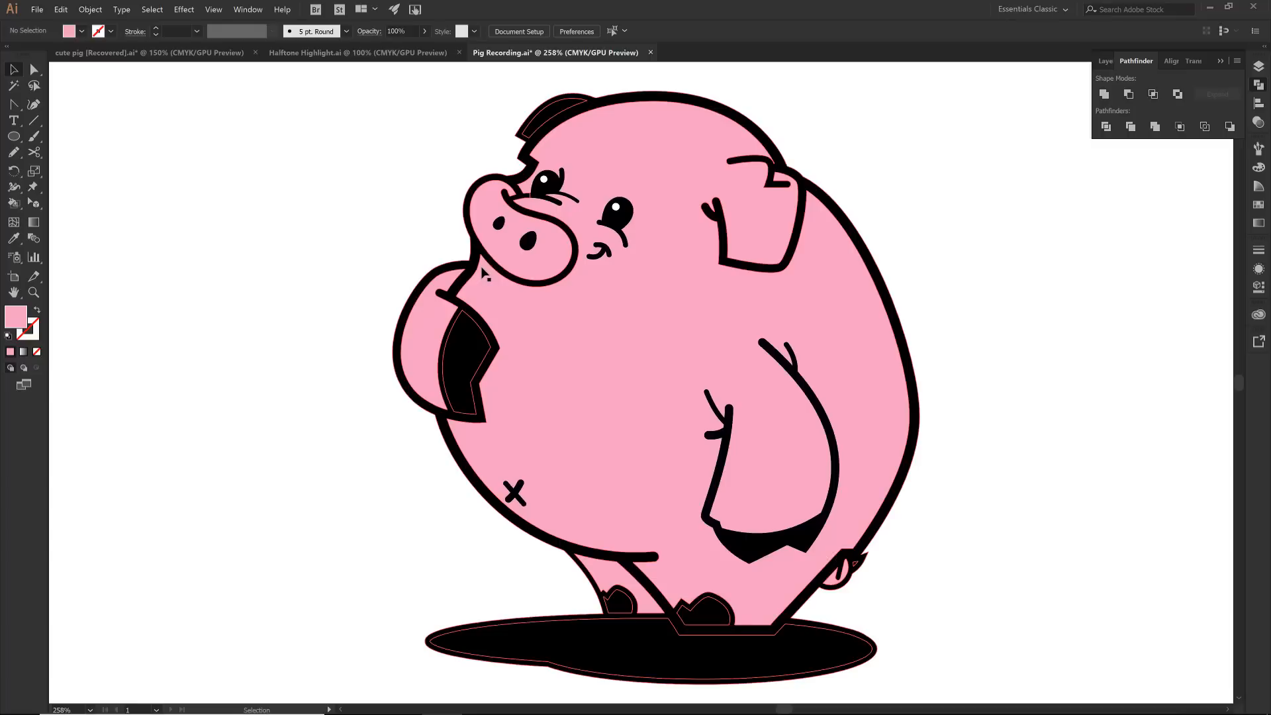
pyautogui.click(1255, 205)
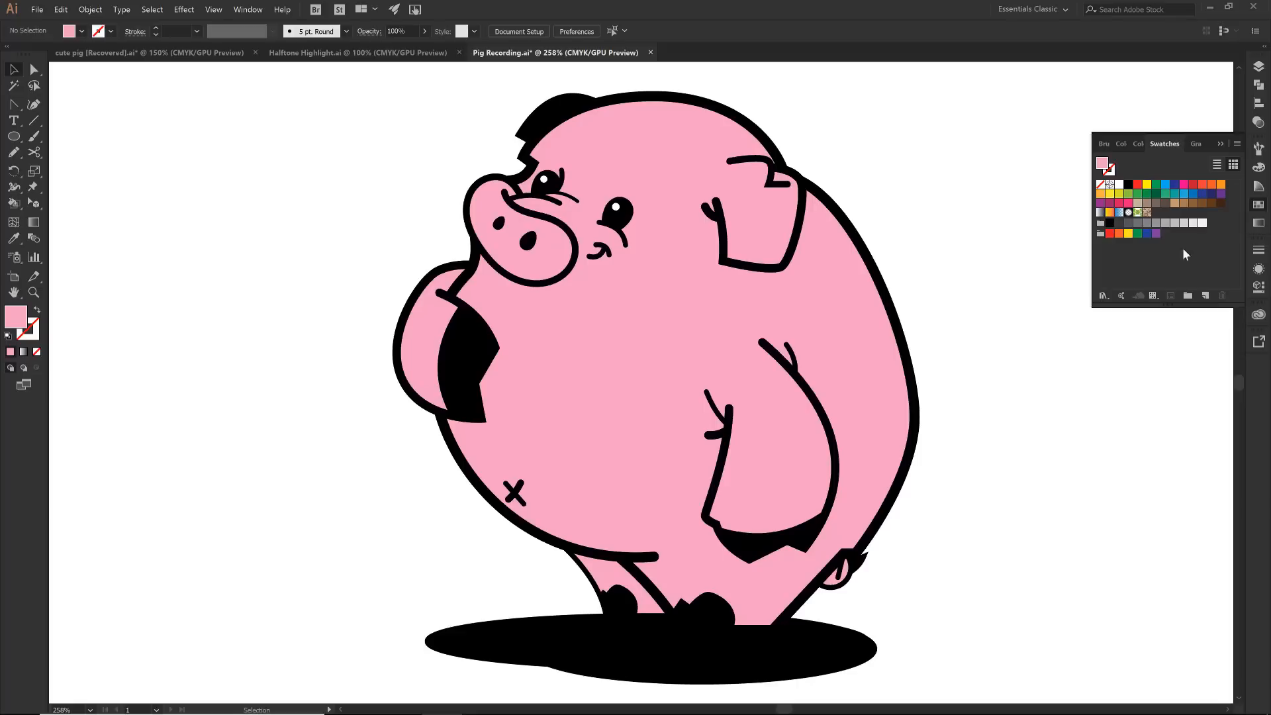
pyautogui.click(1104, 296)
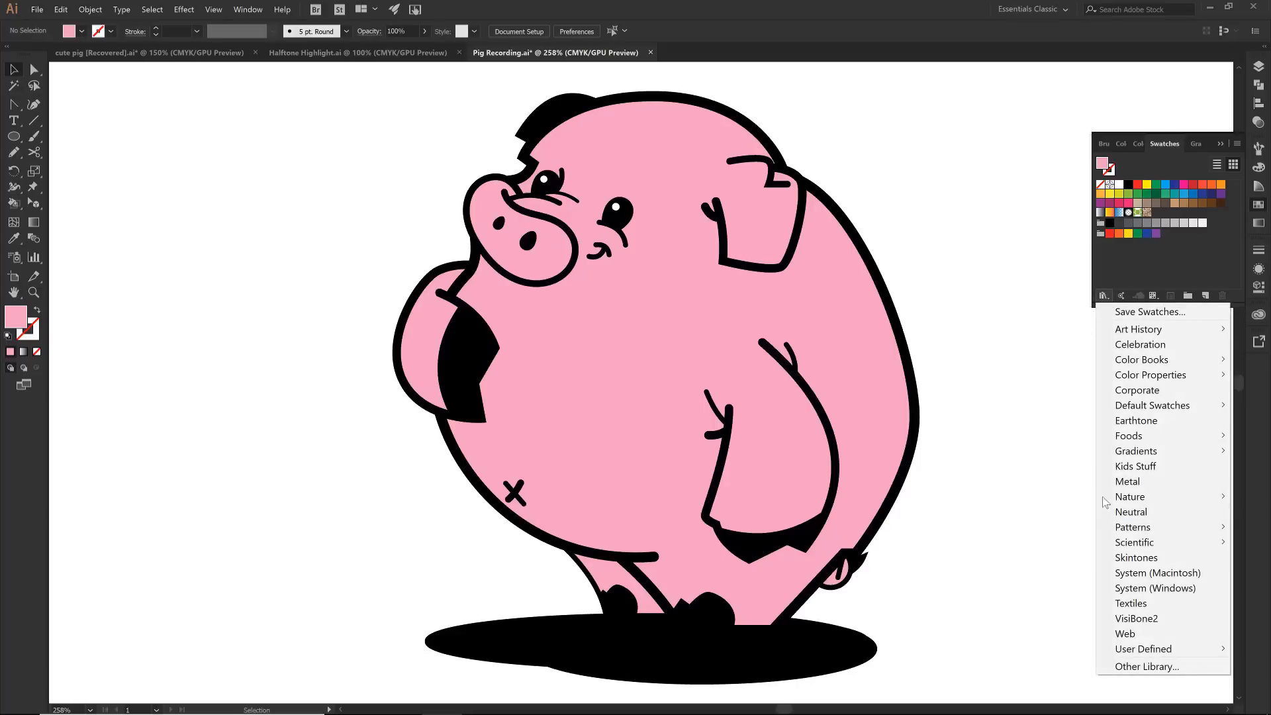
pyautogui.click(1138, 667)
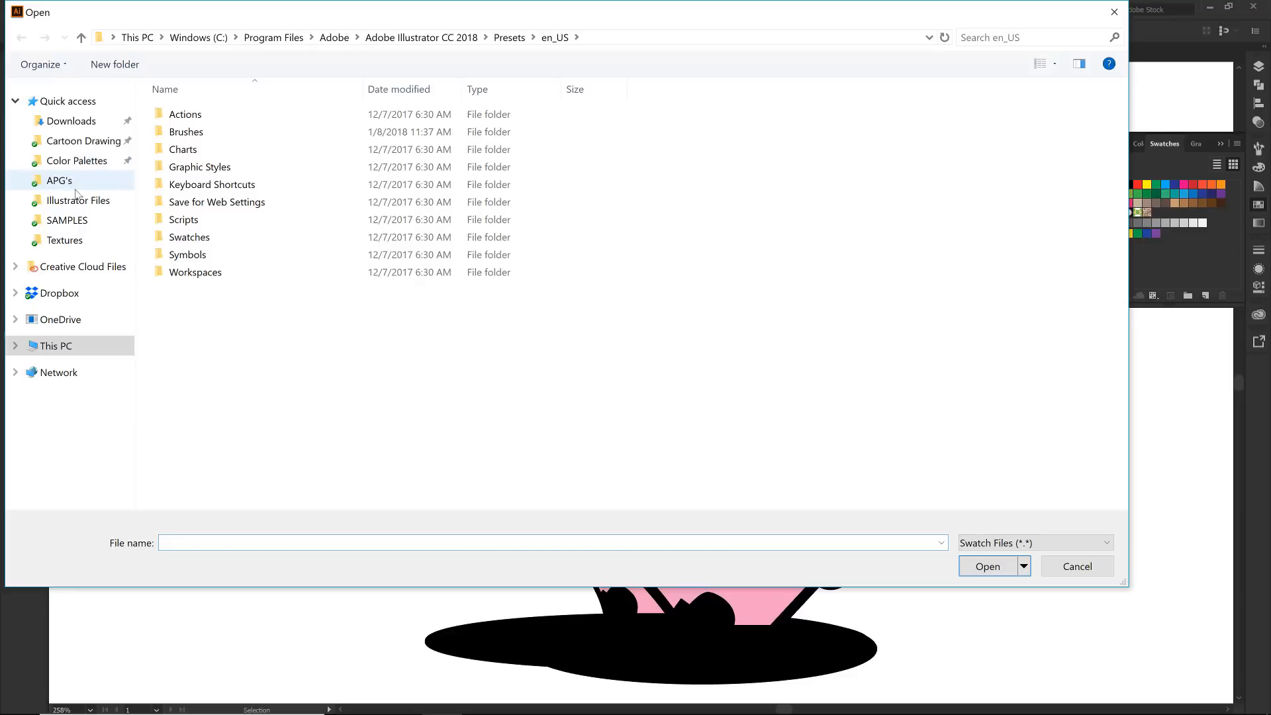
pyautogui.click(66, 162)
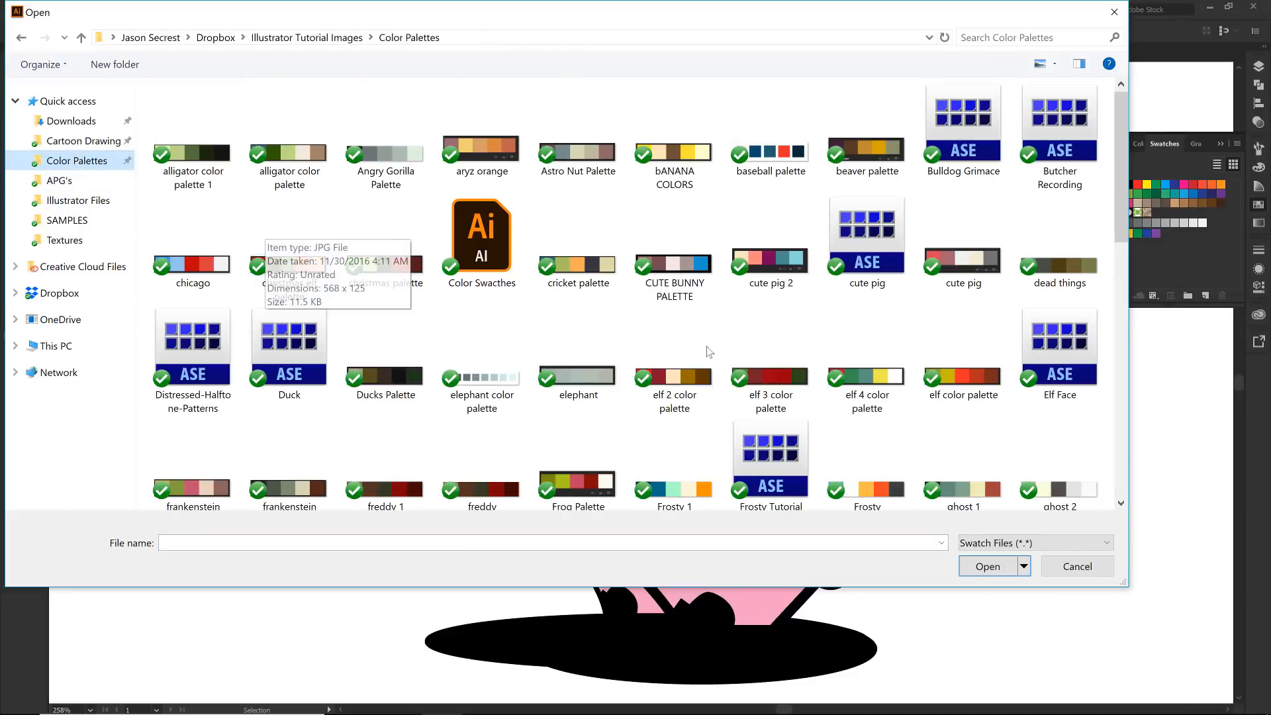
pyautogui.click(865, 263)
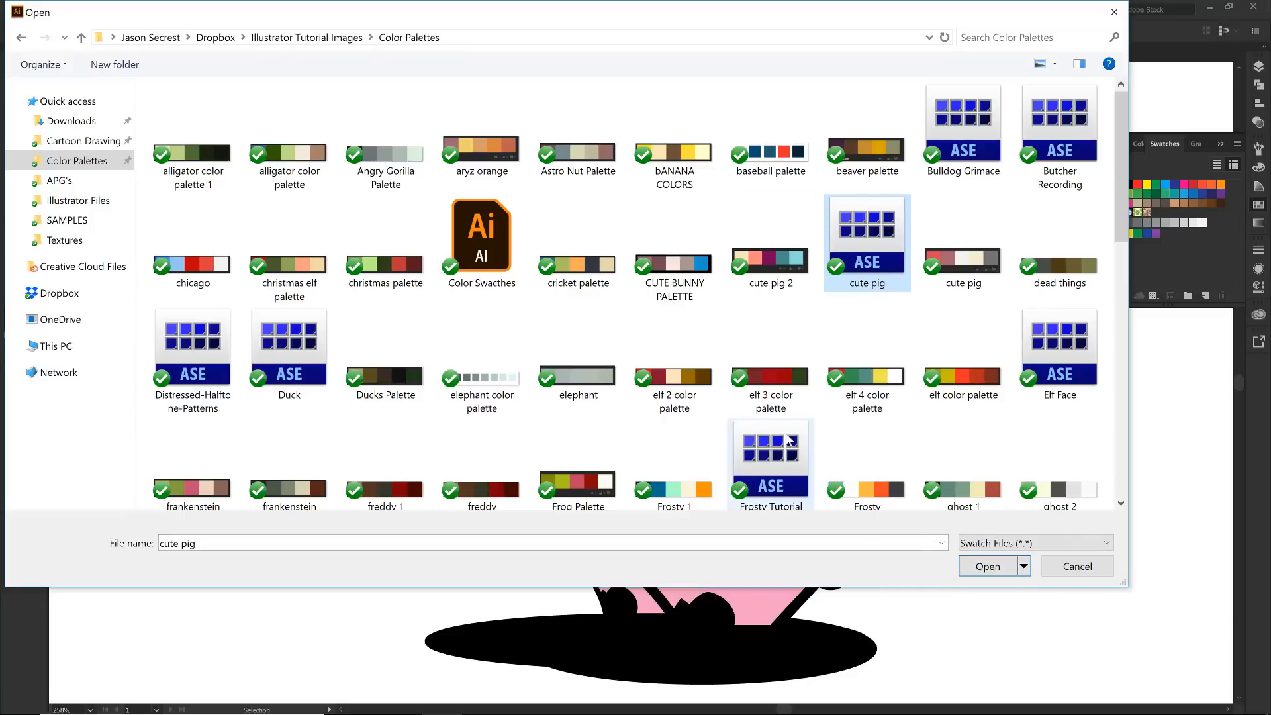
pyautogui.press('Return')
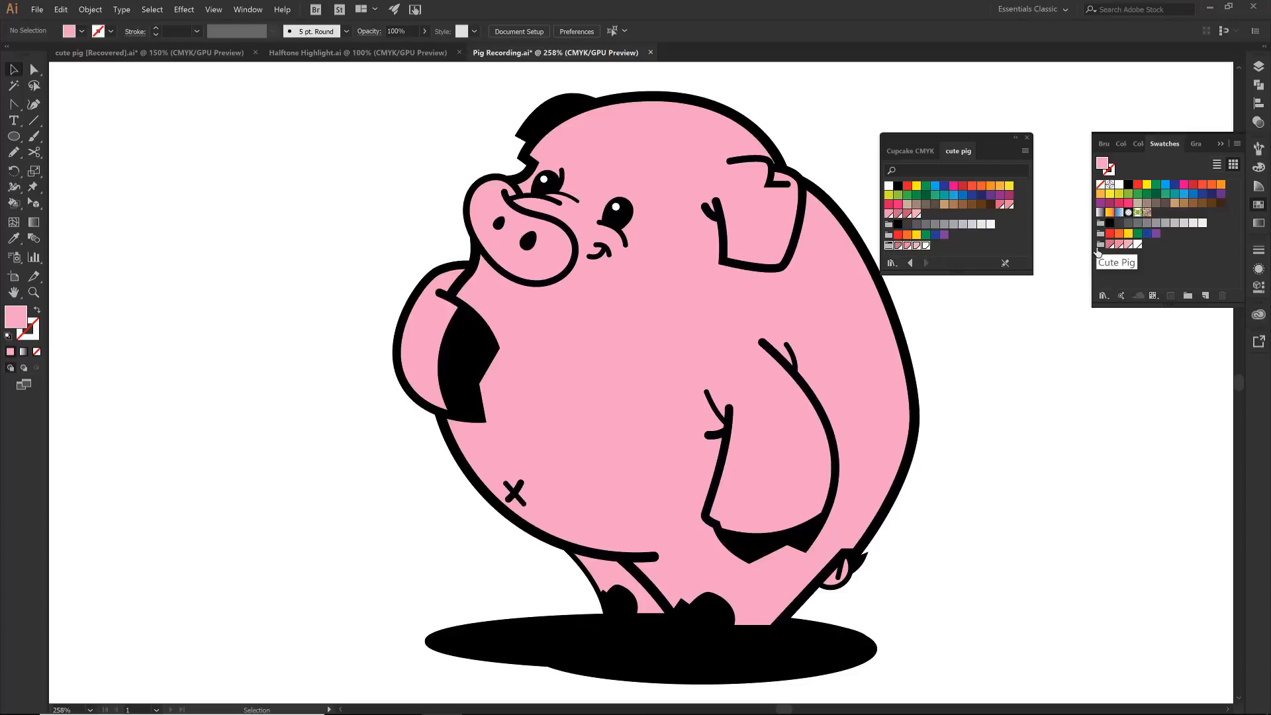
pyautogui.click(1027, 140)
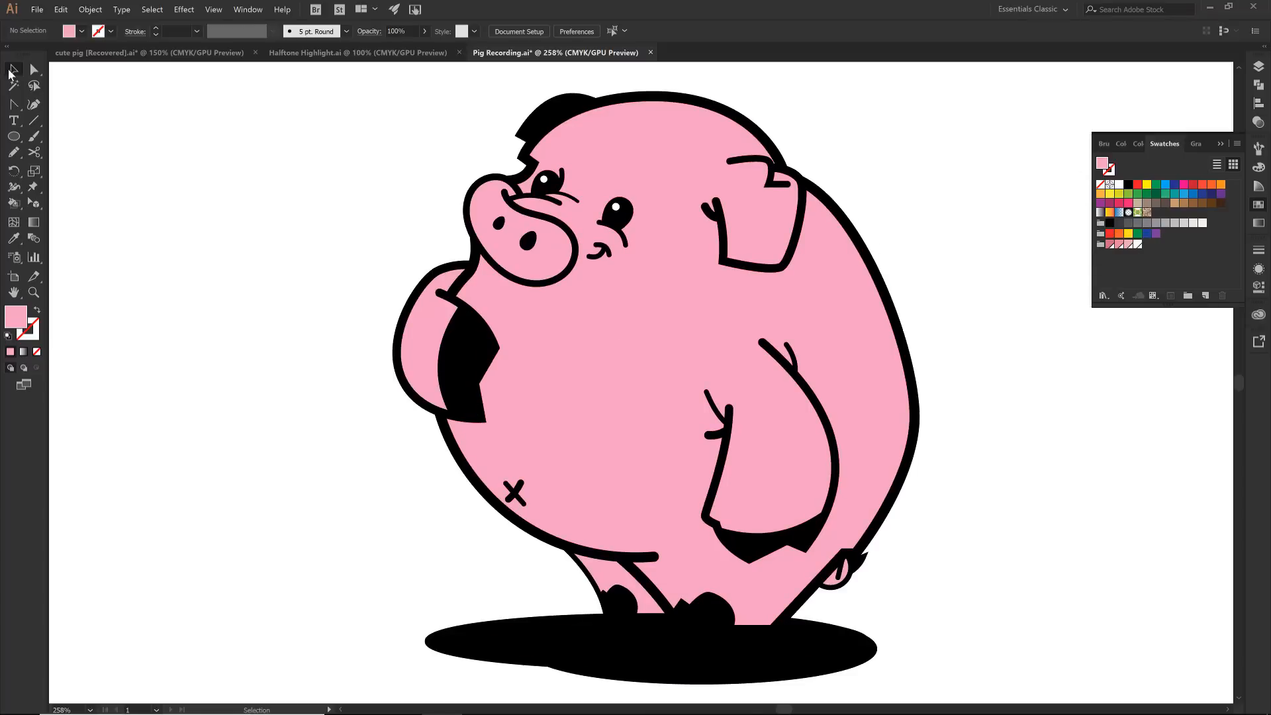
# Select all light pink fills with the Magic Wand and recolour them with a salmon pink from the Cute Pig colour group.
pyautogui.click(13, 86)
pyautogui.click(609, 376)
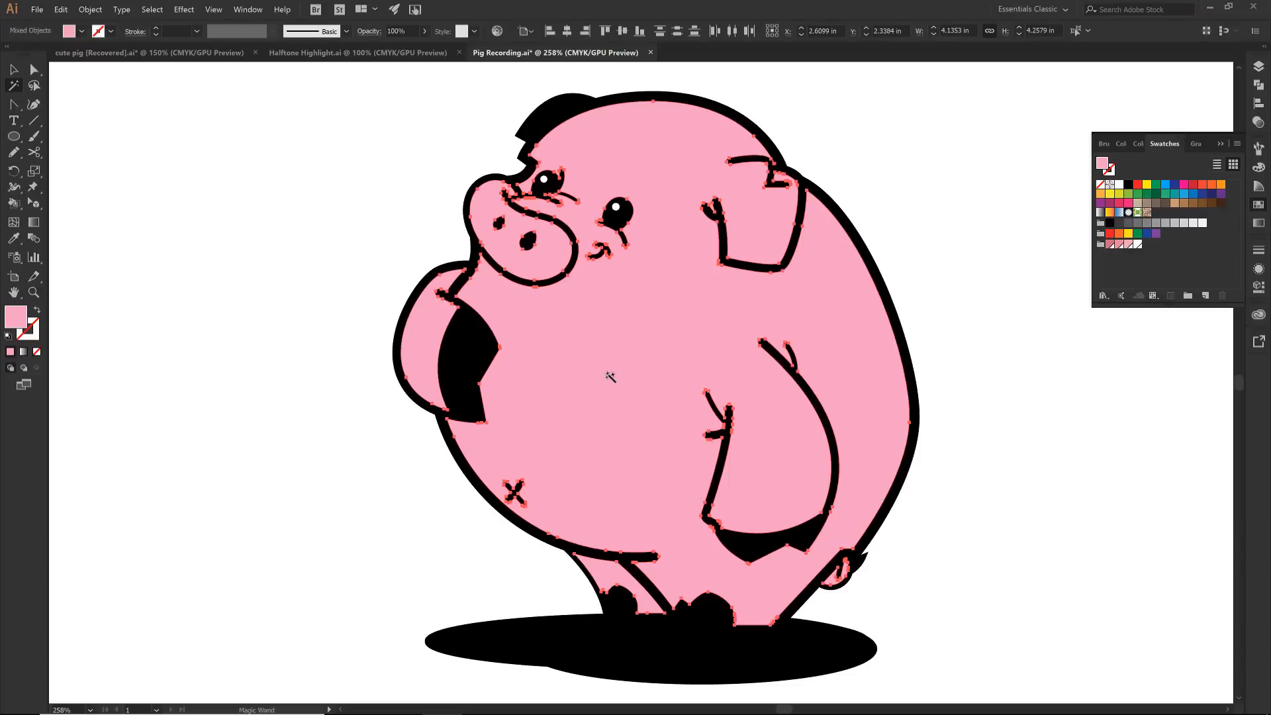
pyautogui.click(1119, 245)
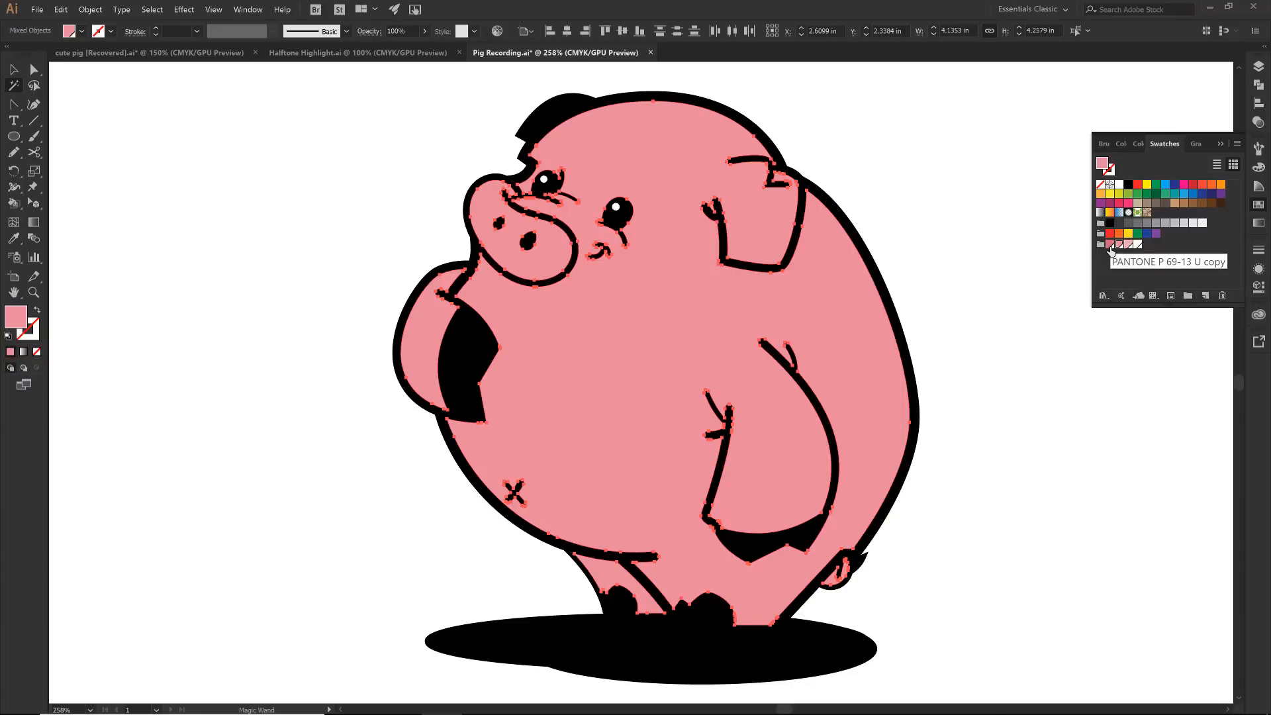
# Duplicate the Brushes copy layer and add a new empty layer above the duplicate.
pyautogui.click(1259, 67)
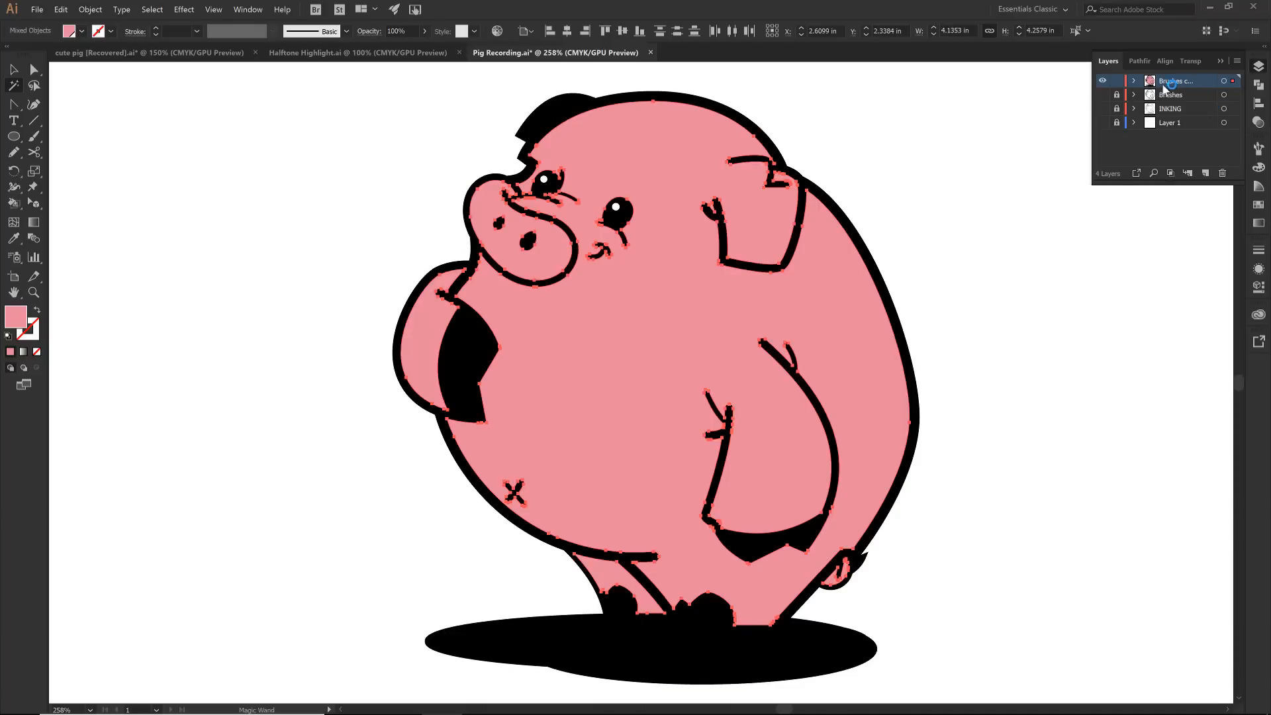
pyautogui.click(1237, 61)
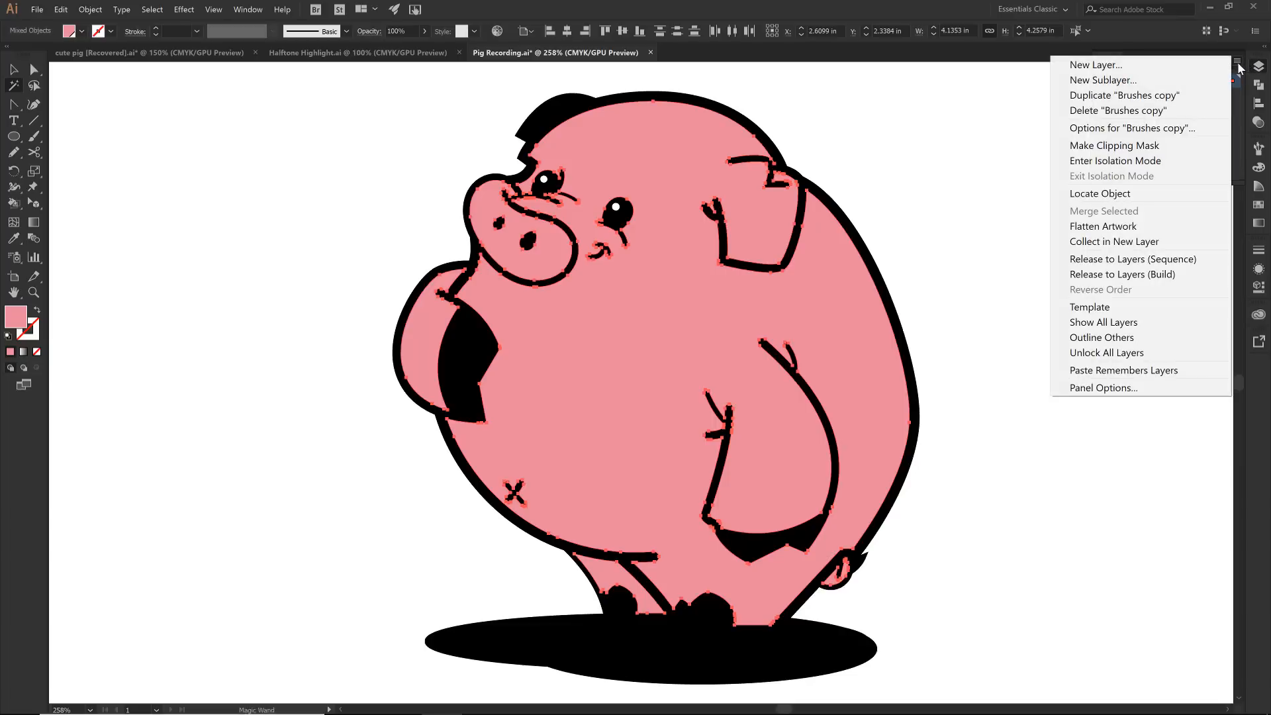
pyautogui.click(1149, 100)
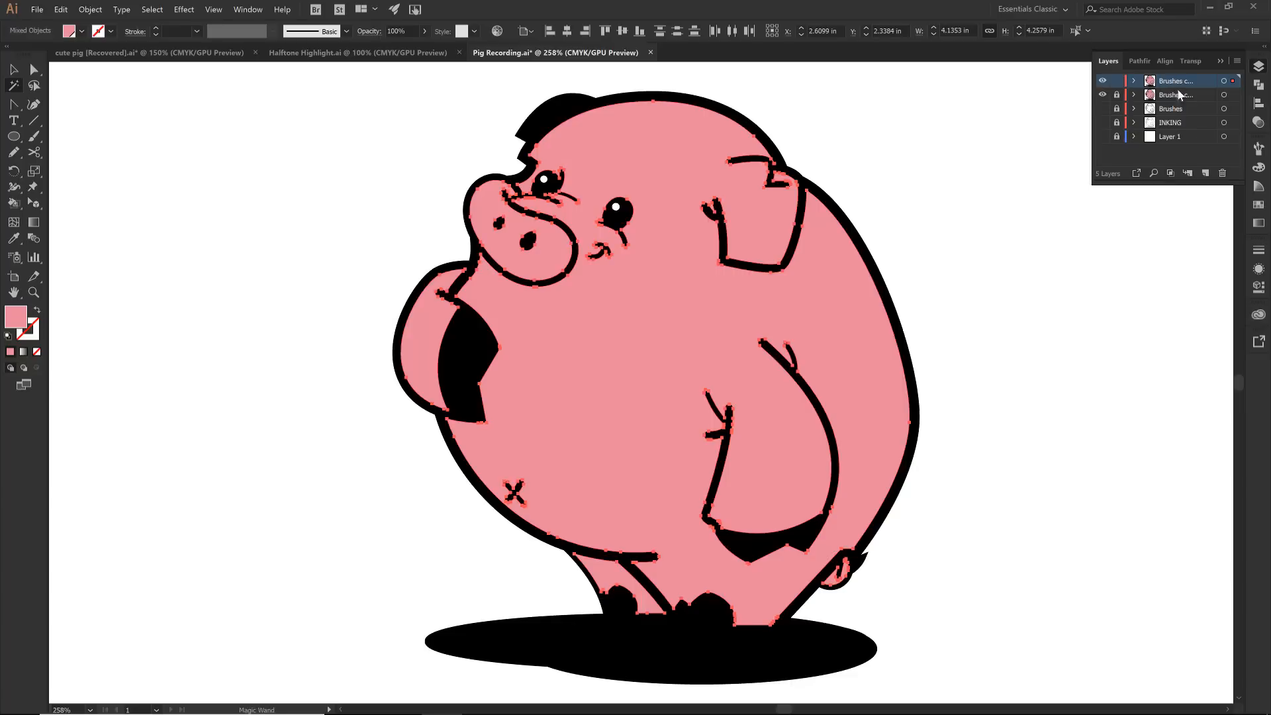
pyautogui.click(1205, 172)
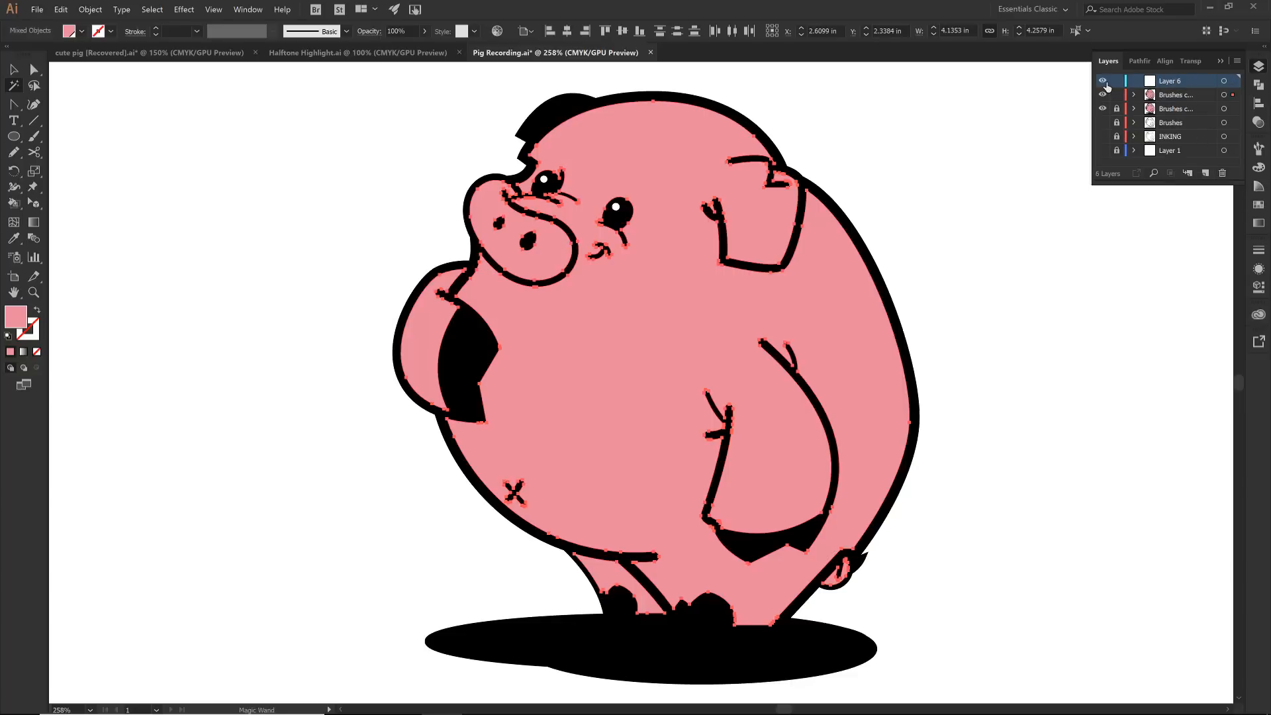
pyautogui.click(1191, 98)
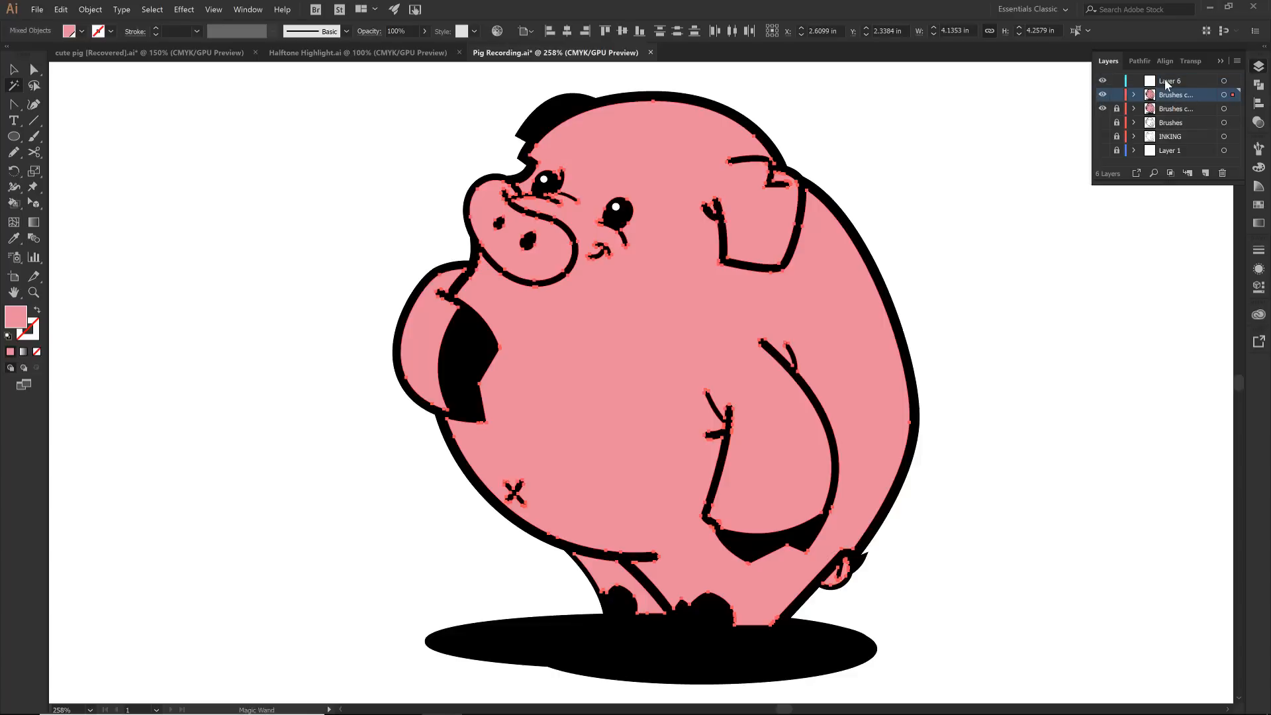
pyautogui.click(1167, 82)
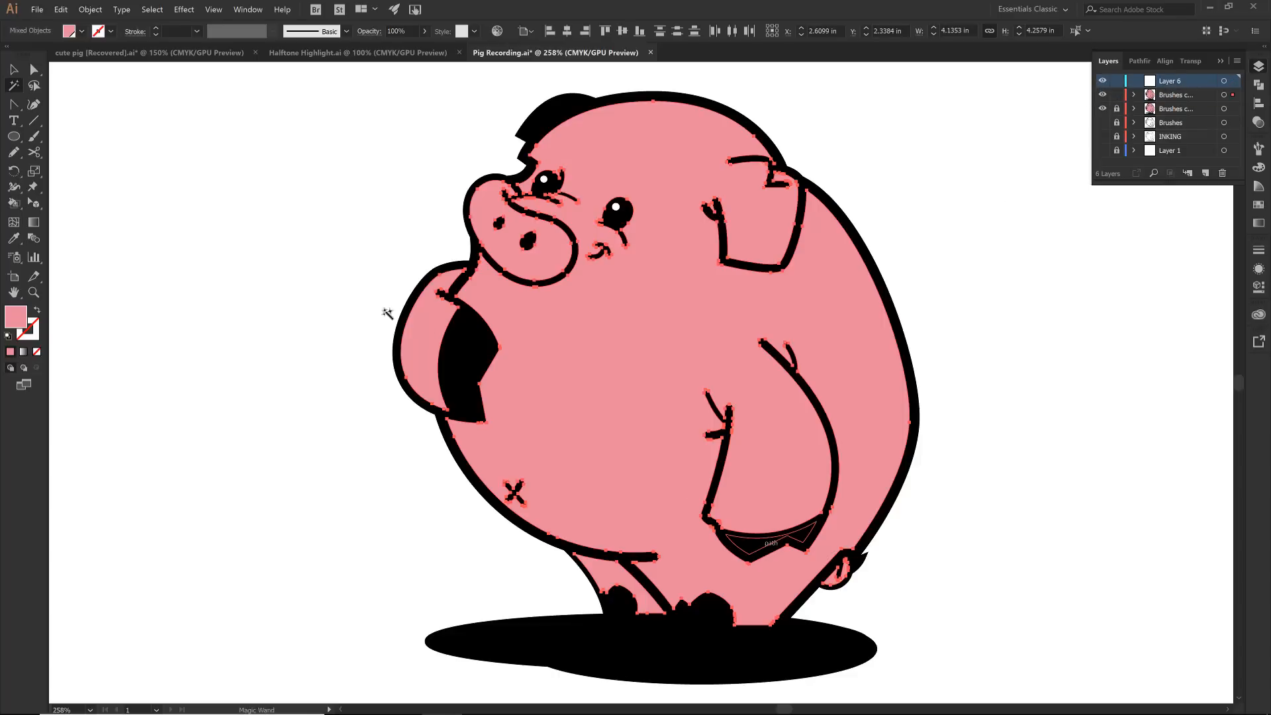
# Select all black artwork with the Magic Wand and move it in place onto the empty Layer 6.
pyautogui.click(619, 643)
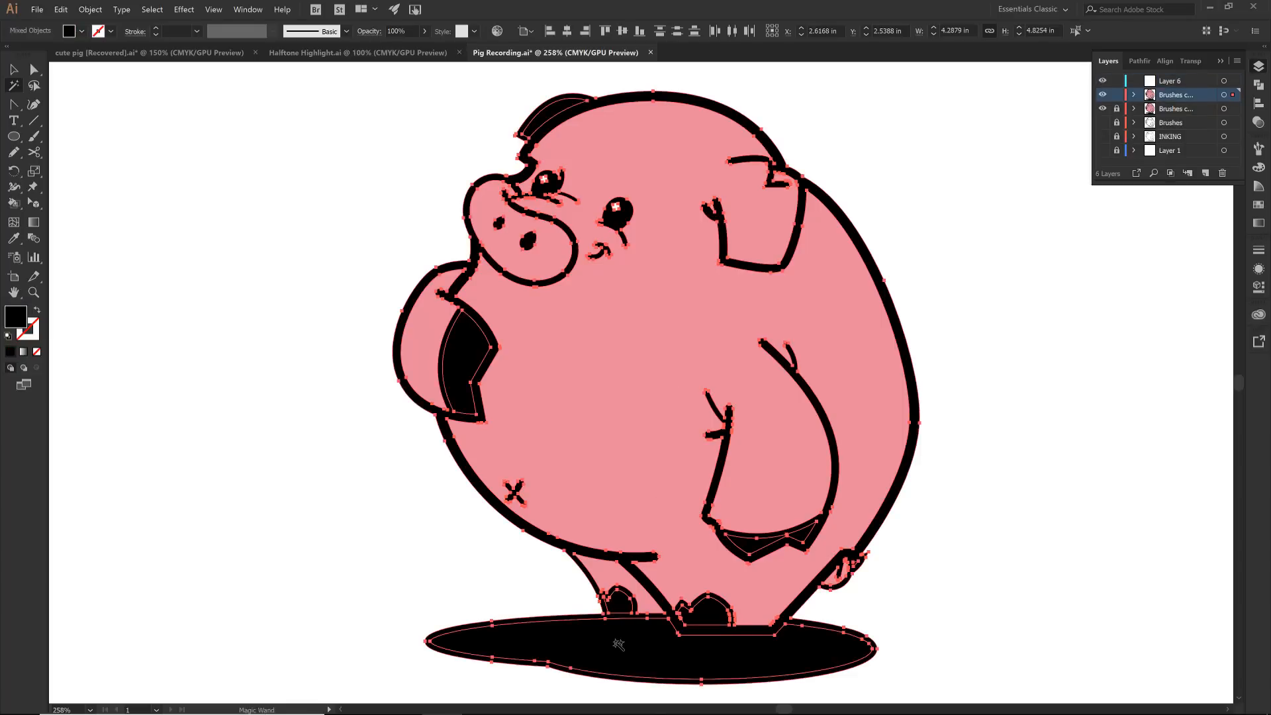
pyautogui.press('v')
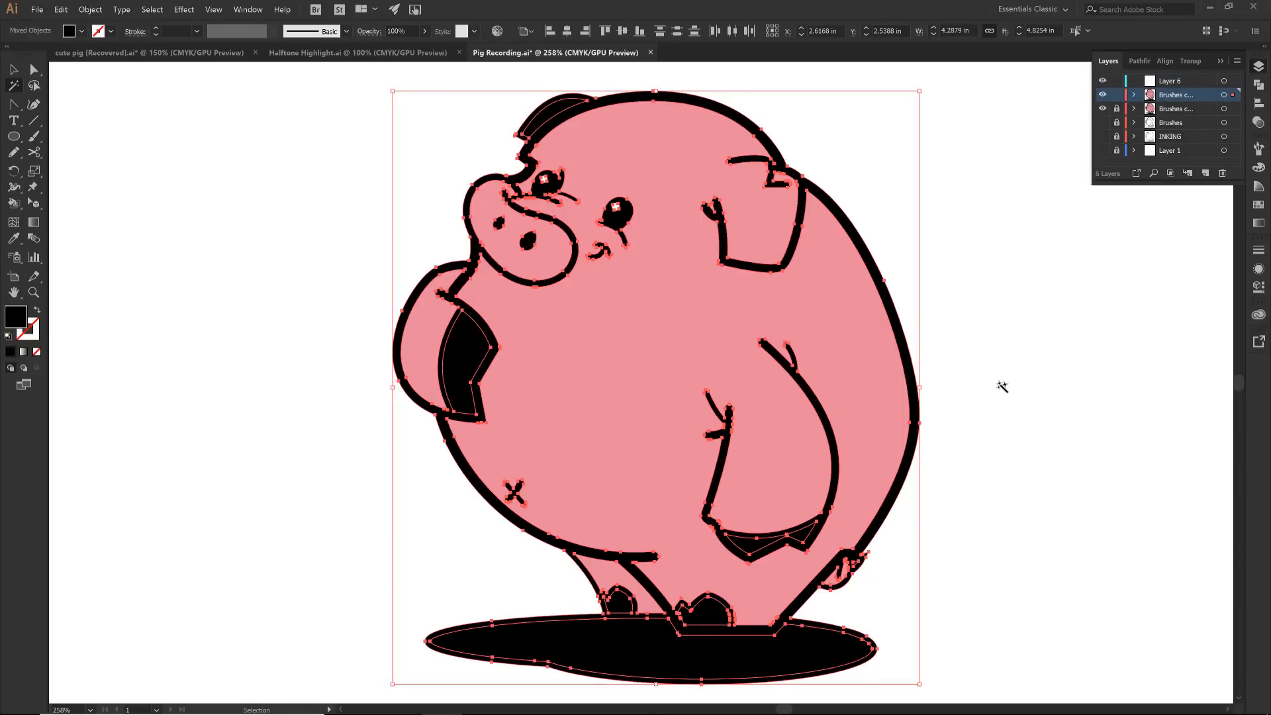
pyautogui.click(1001, 387)
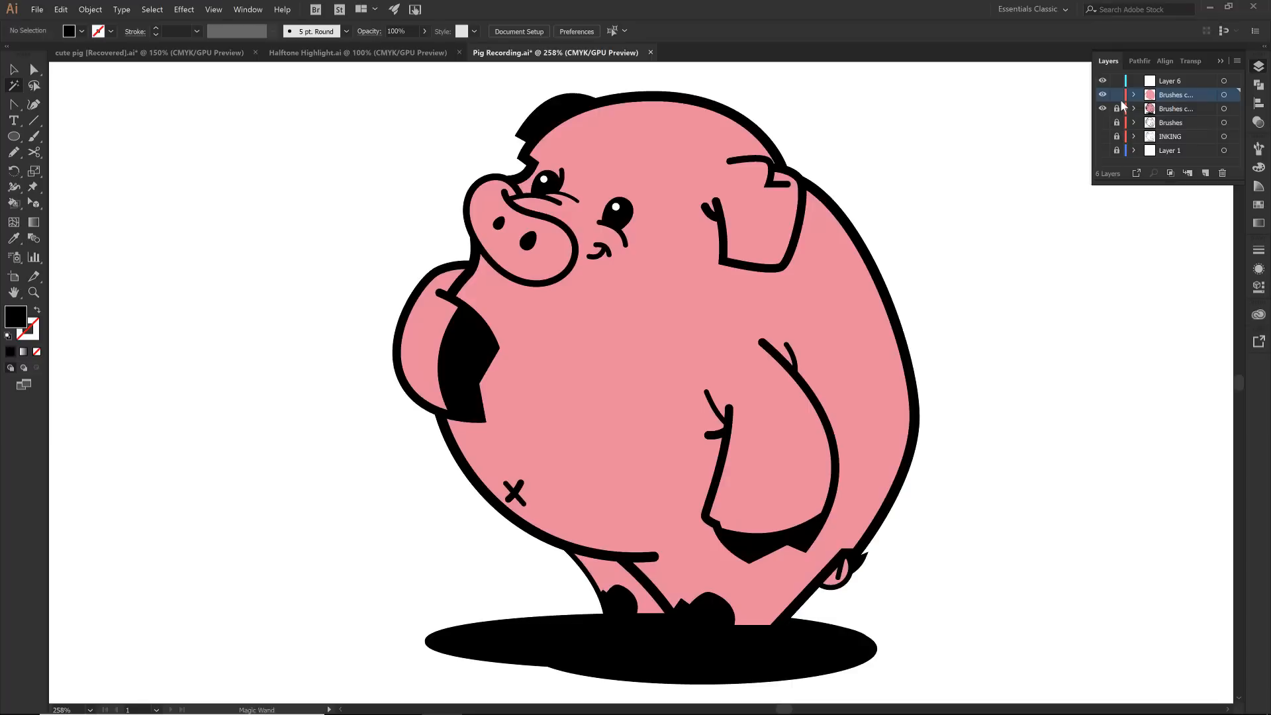
pyautogui.click(1169, 82)
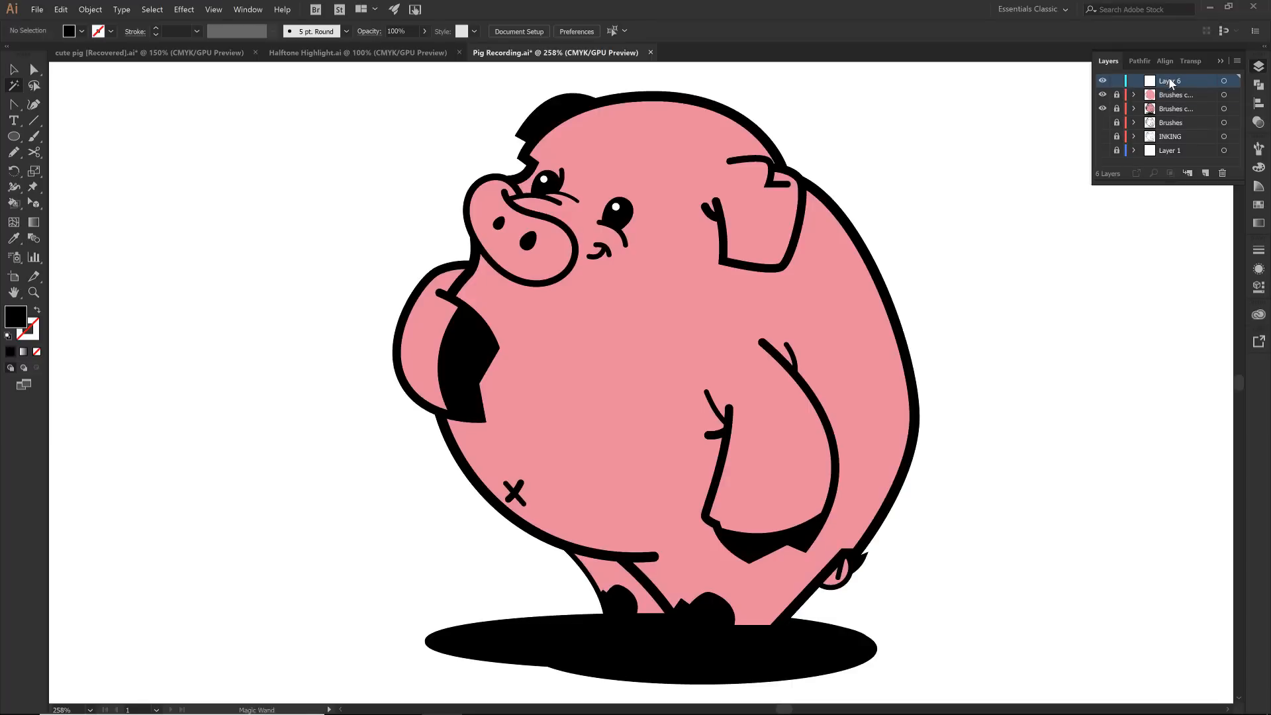
pyautogui.hotkey('ctrl', 'f')
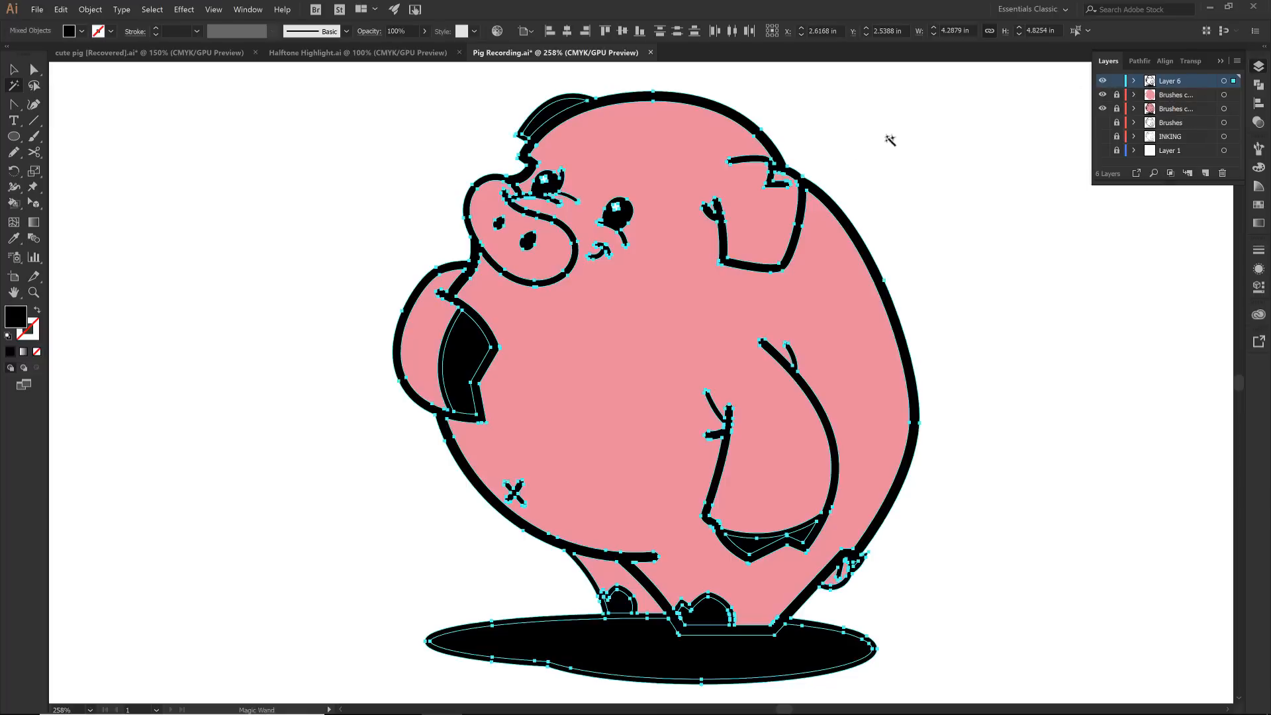
# Lock the line-art layer and toggle layer visibility to check the black line art and pink fills separately.
pyautogui.click(1102, 96)
pyautogui.click(1117, 80)
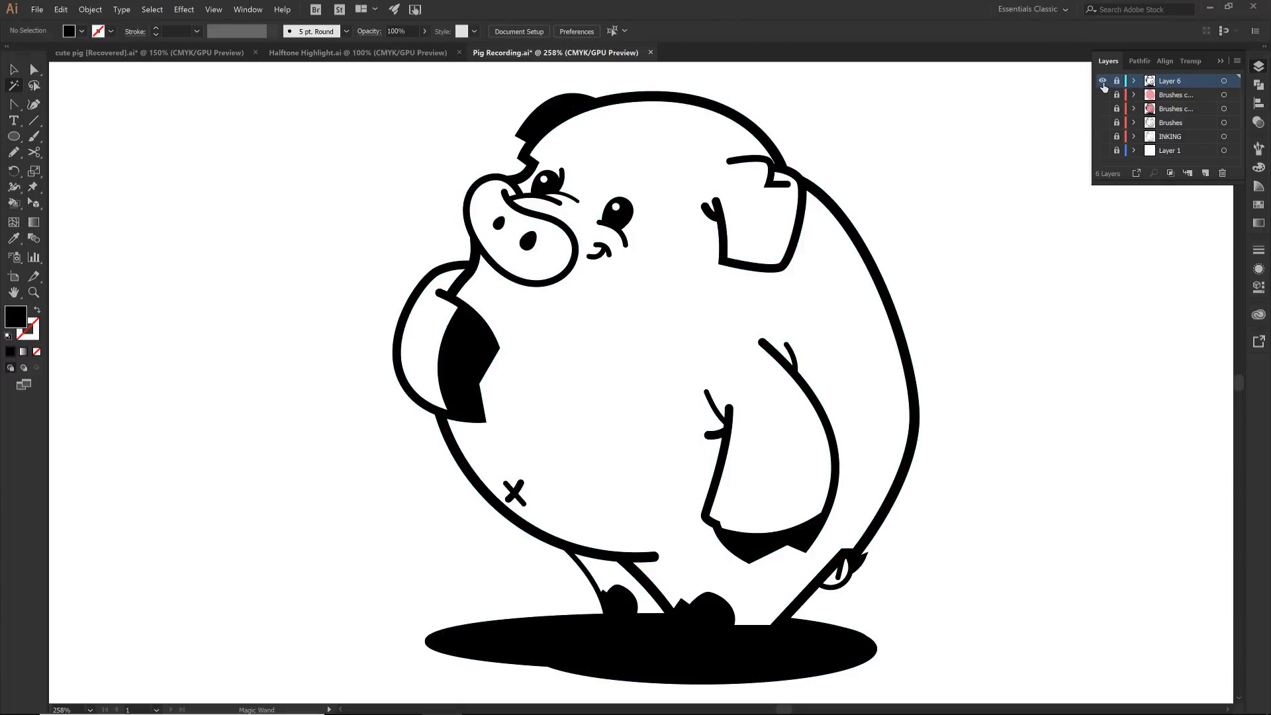
pyautogui.click(1103, 81)
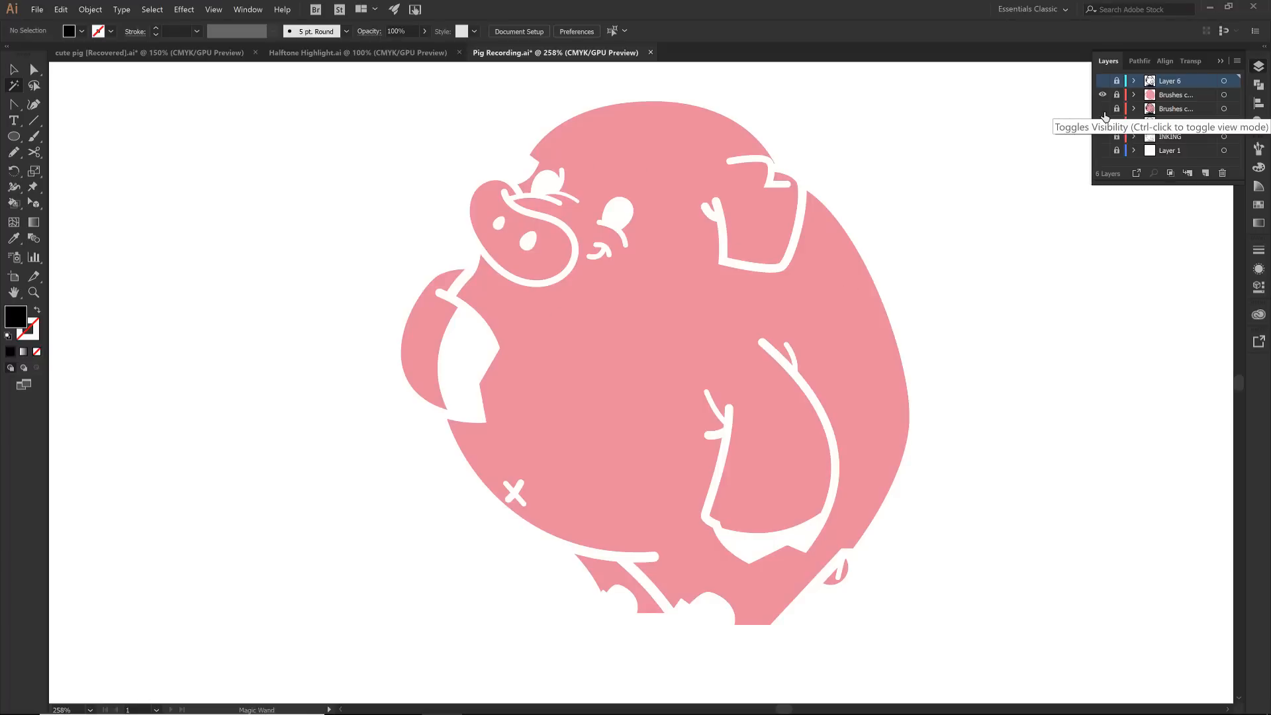
pyautogui.click(1103, 81)
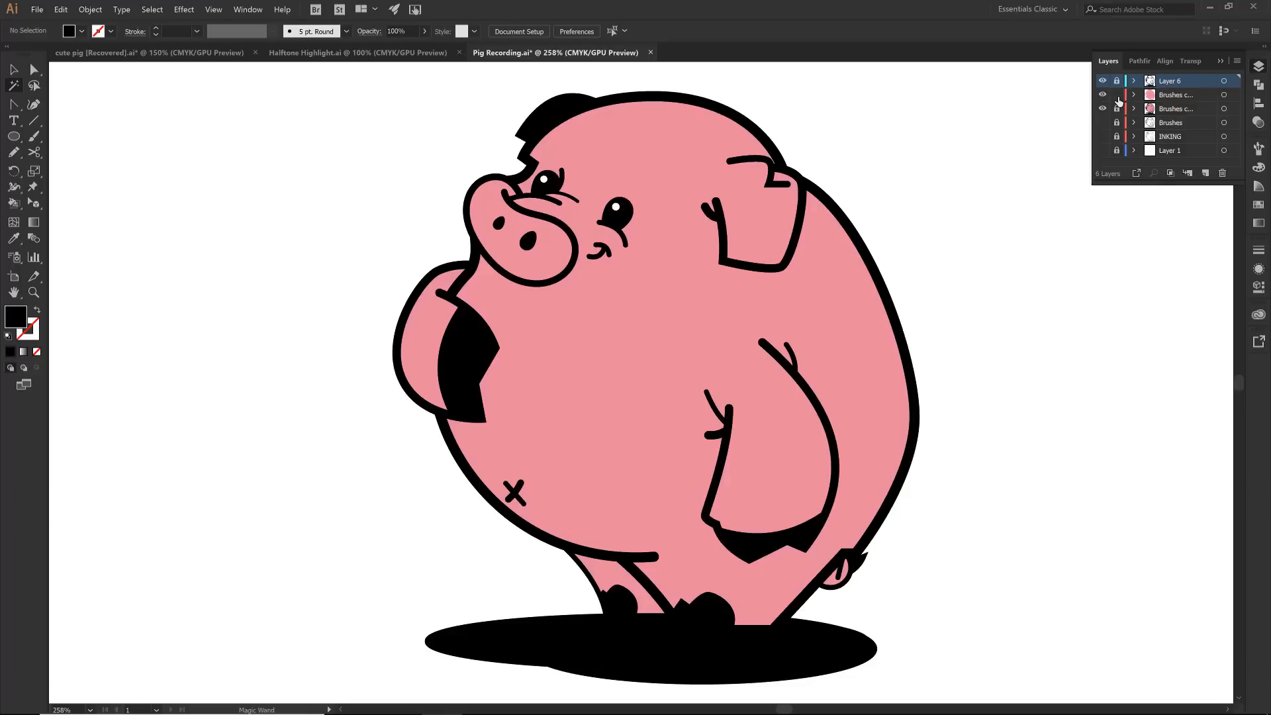
# Unlock the layer holding only the pink fills and rename it Halftones.
pyautogui.doubleClick(1173, 94)
pyautogui.write('Halftones')
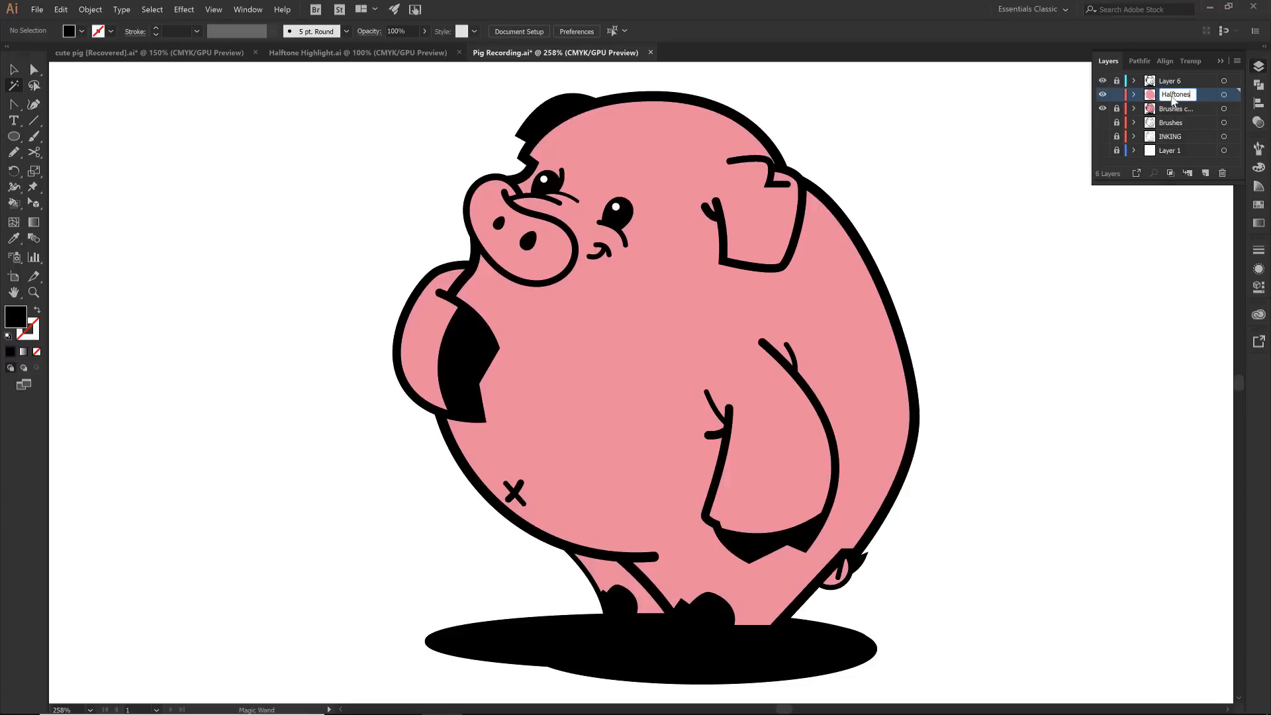
pyautogui.press('Return')
# Copy the lower-right halftone pattern from Halftone Highlight.ai and return to Pig Recording.ai.
pyautogui.click(291, 53)
pyautogui.press('v')
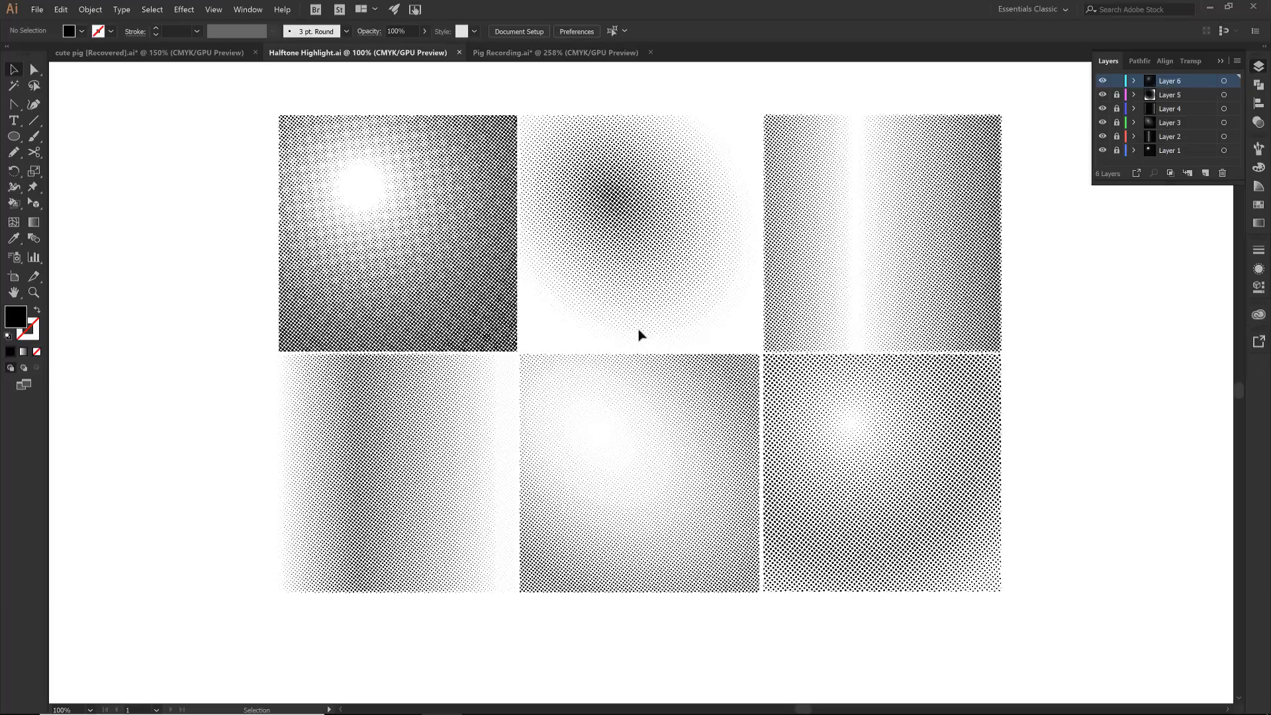
pyautogui.click(880, 498)
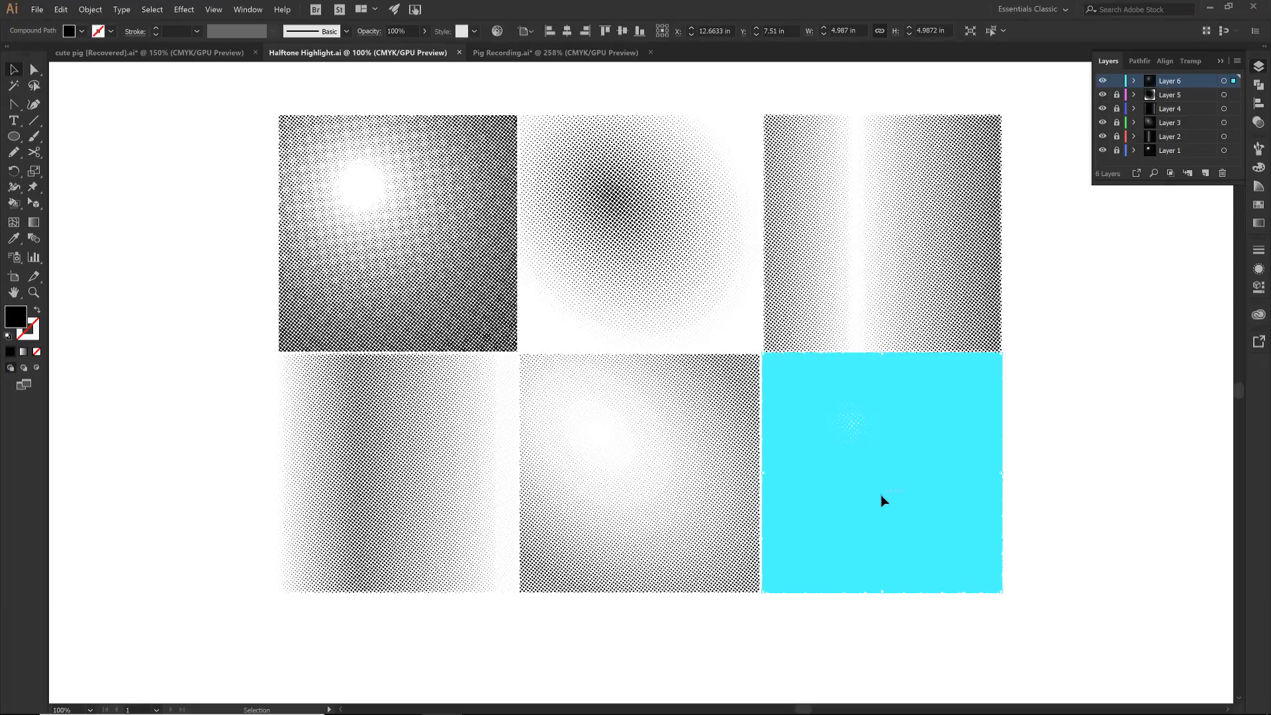
pyautogui.hotkey('ctrl', 'c')
pyautogui.hotkey('ctrl', 'Tab')
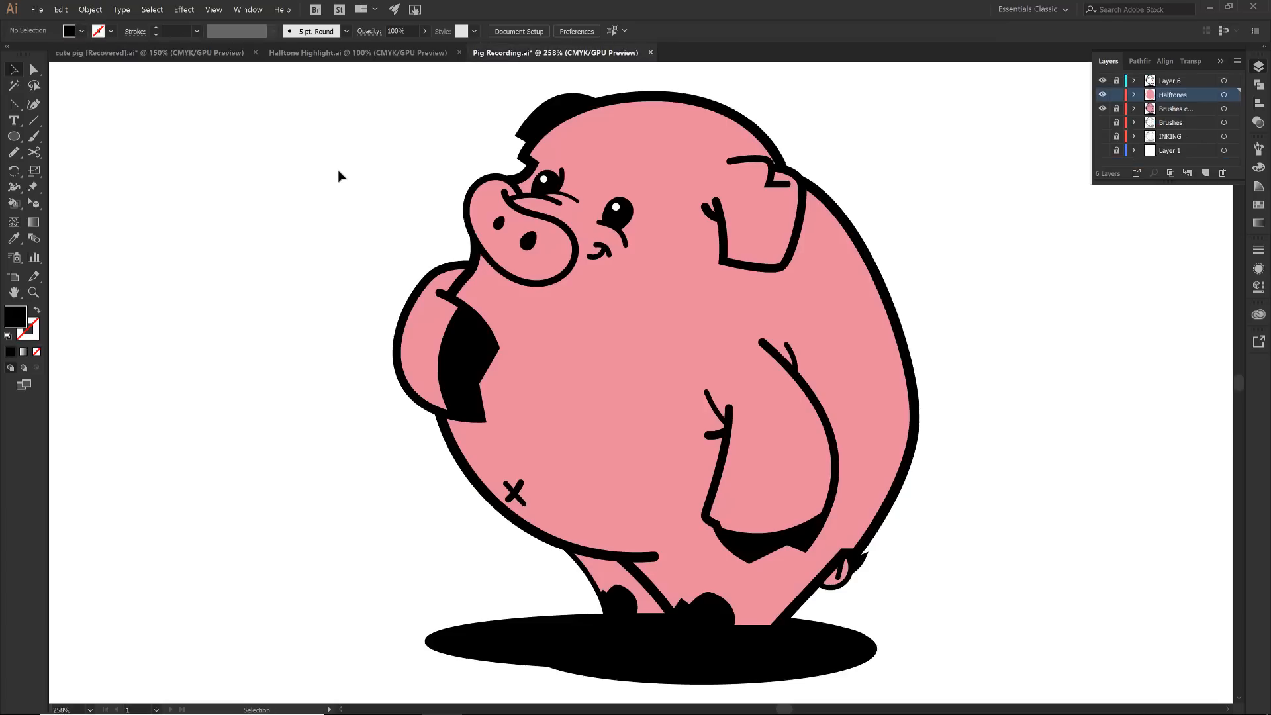
# Paste the halftone pattern in front on a new layer above Halftones, and lock and hide that layer.
pyautogui.click(1208, 173)
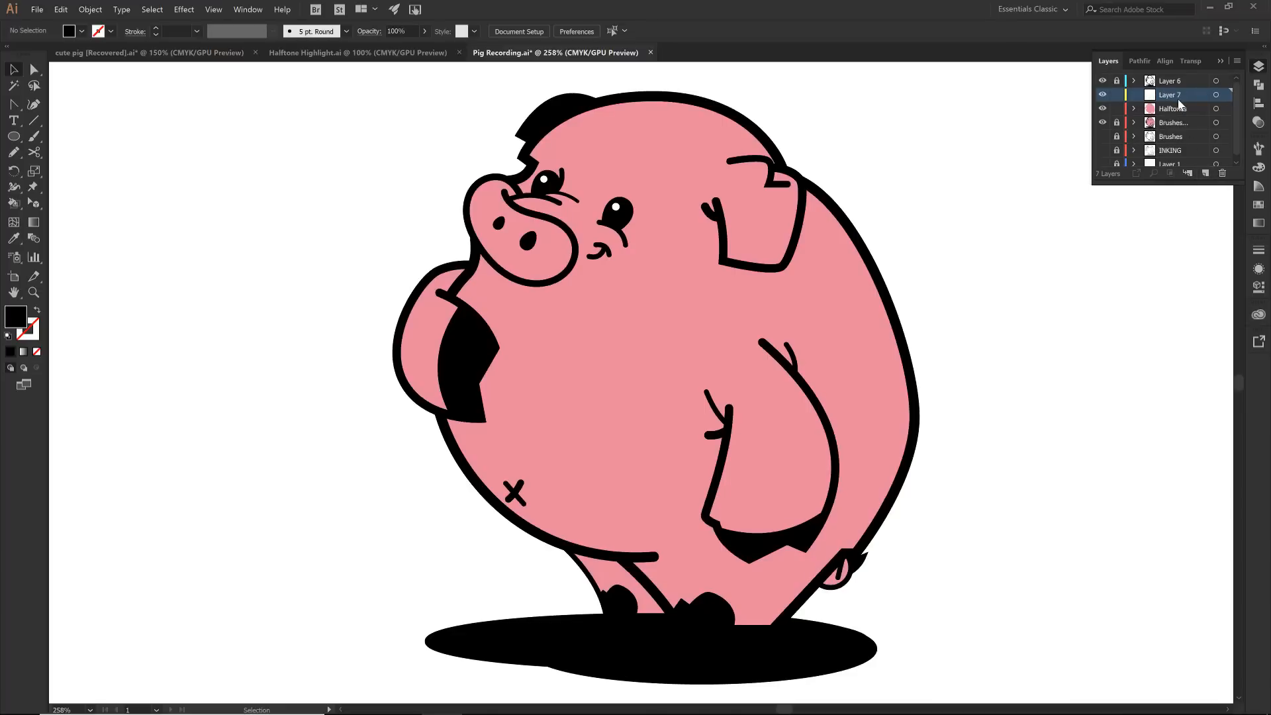
pyautogui.hotkey('ctrl', 'f')
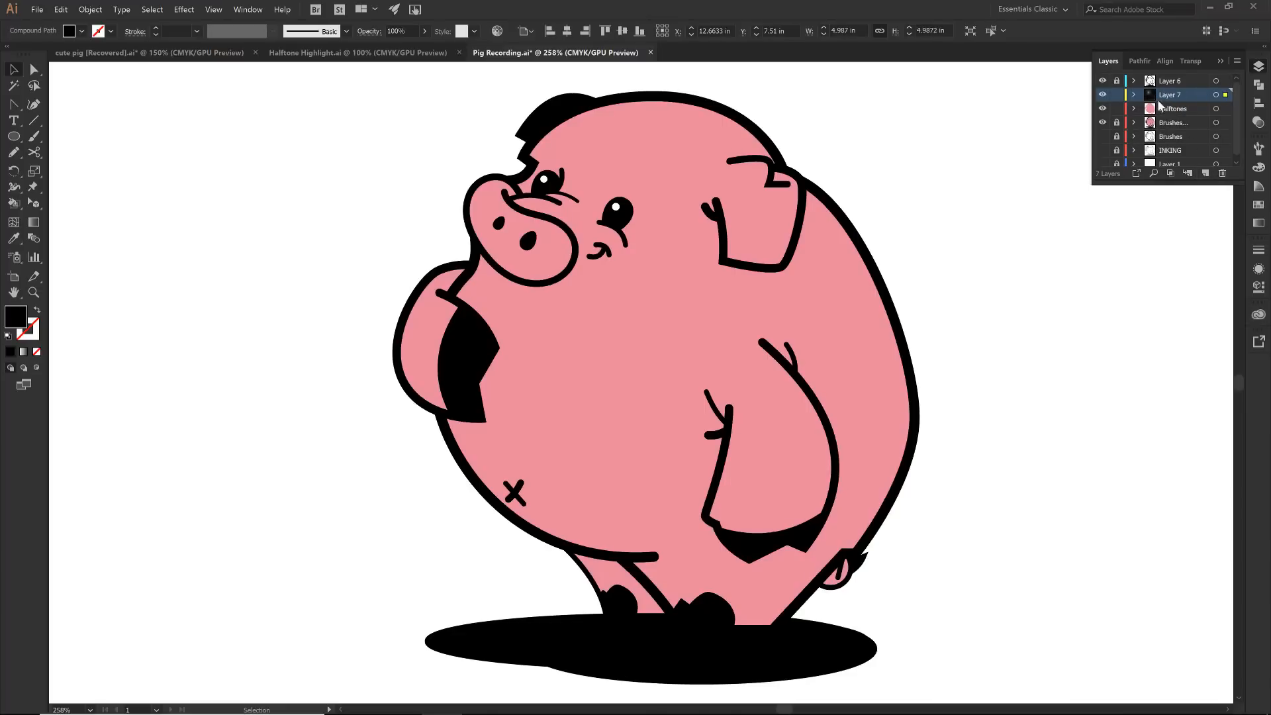
pyautogui.click(1116, 96)
pyautogui.click(1103, 96)
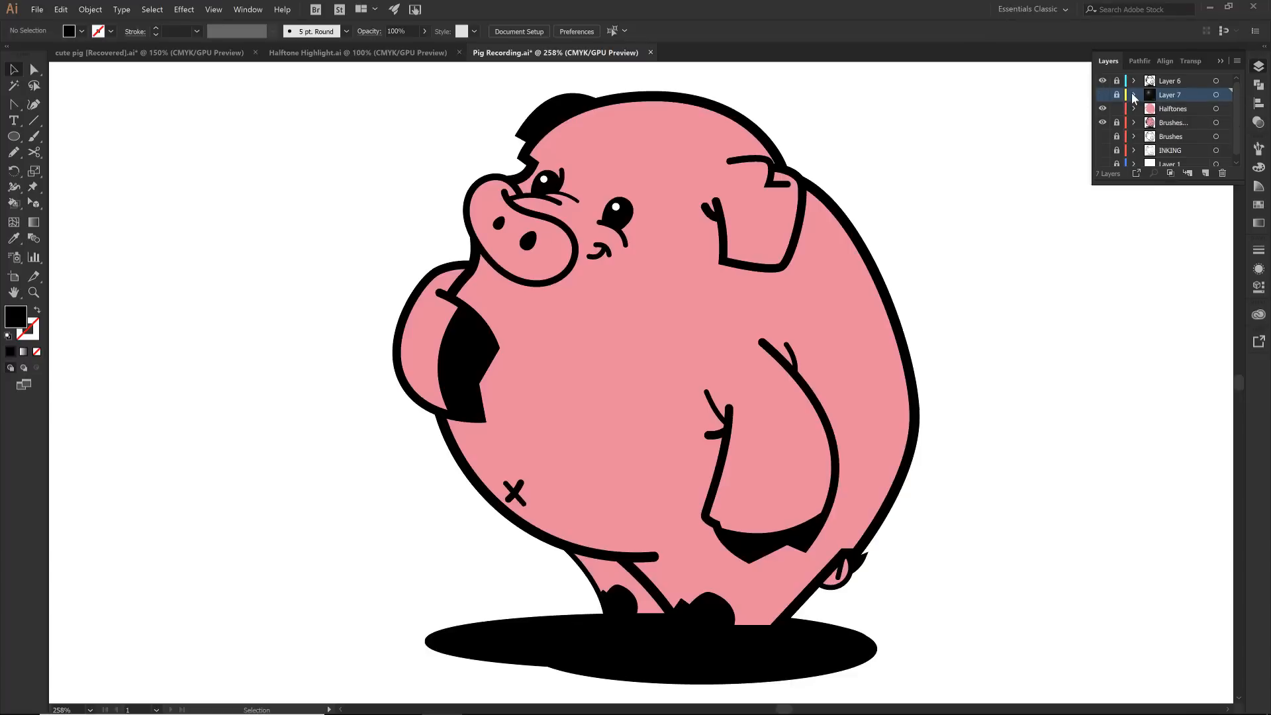
# Show only the Halftones layer's artwork, select all its pink fills with the Magic Wand and unite them.
pyautogui.click(1179, 109)
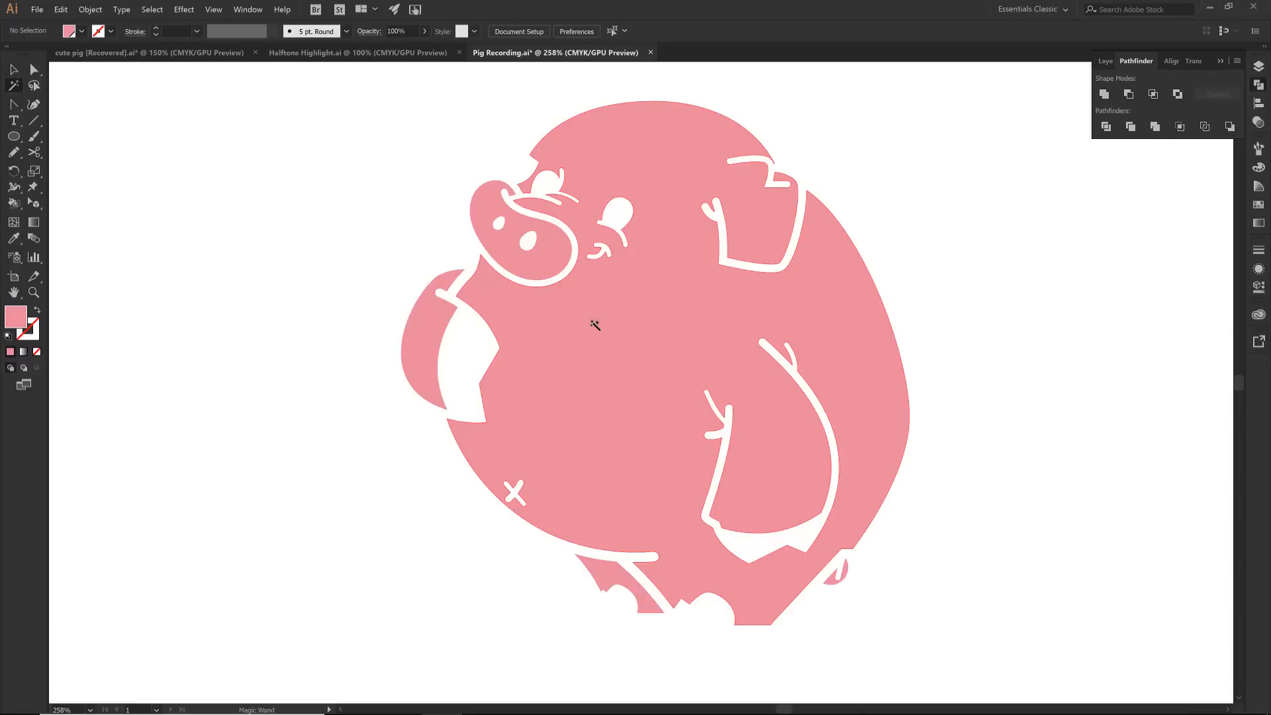
pyautogui.click(595, 325)
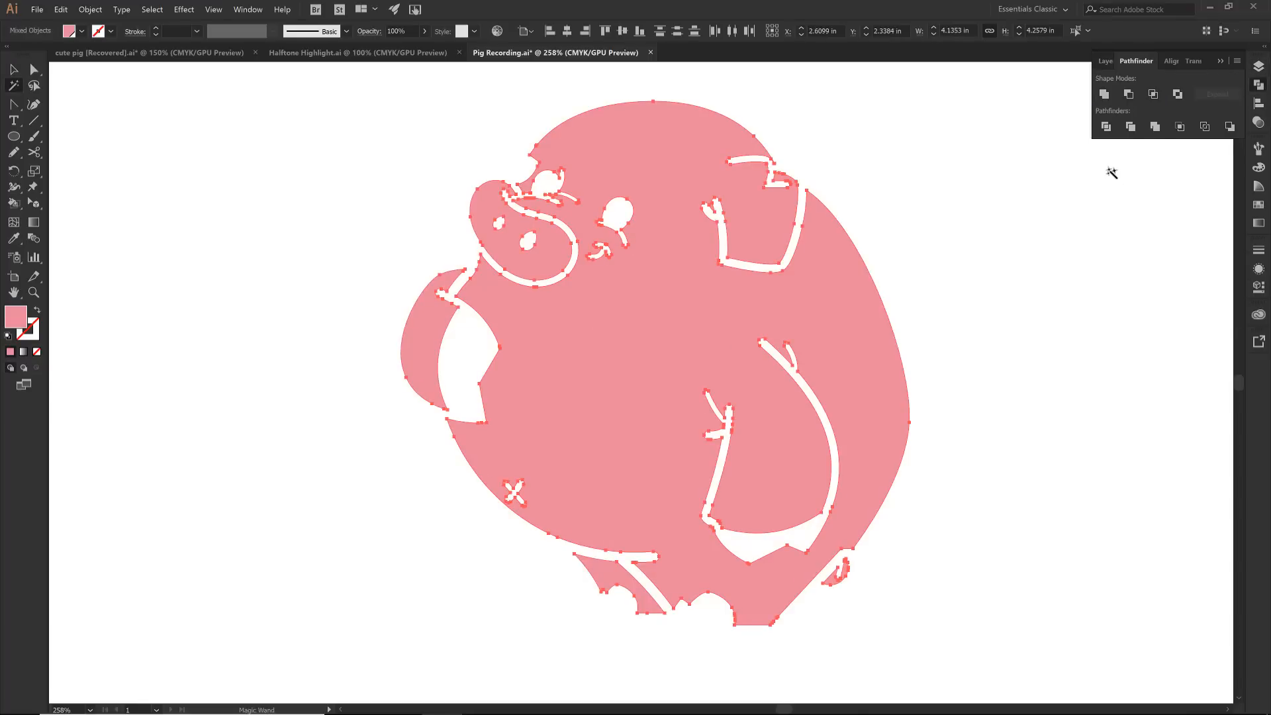
pyautogui.click(1104, 95)
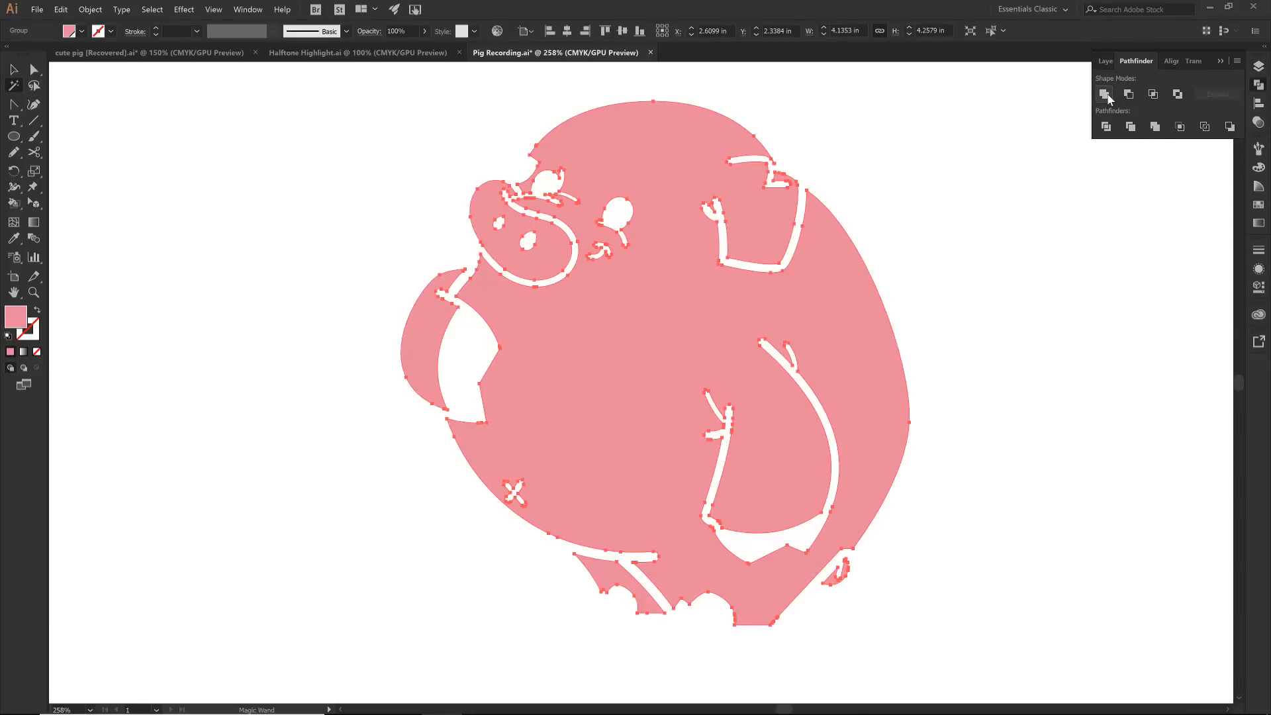
pyautogui.click(1221, 62)
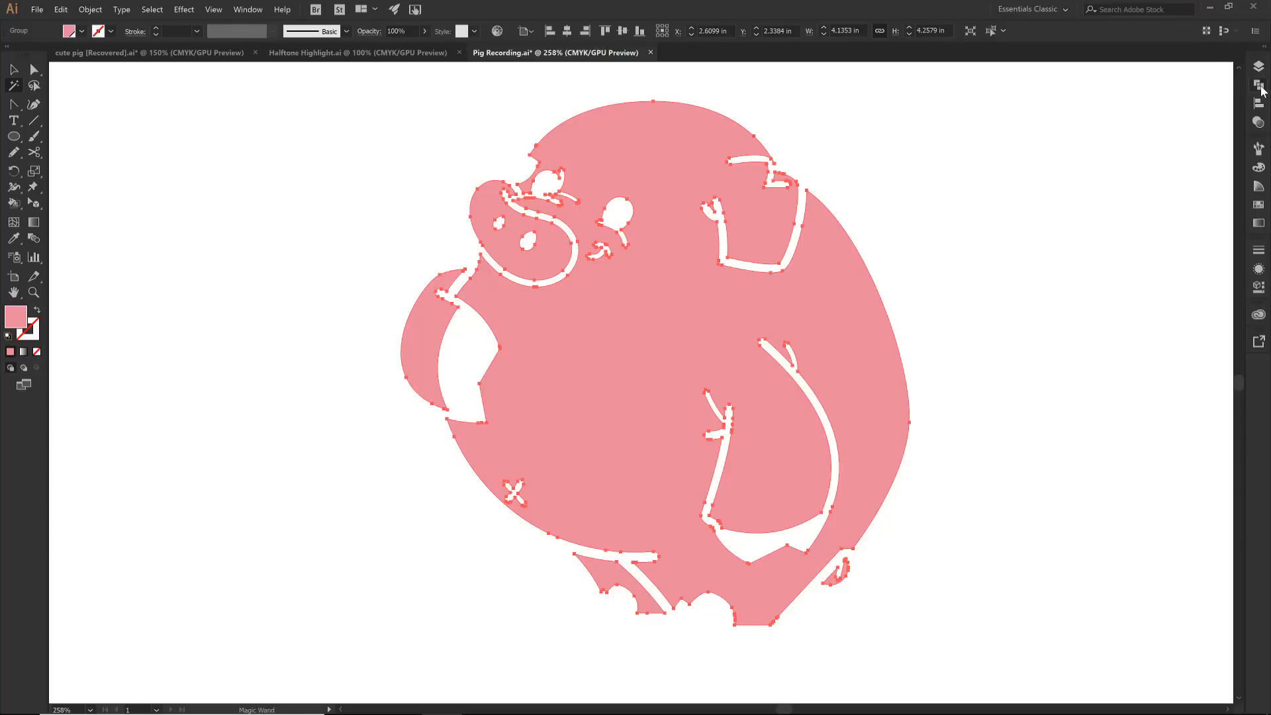
# Turn the united pink fills into a compound path and deselect them.
pyautogui.click(90, 10)
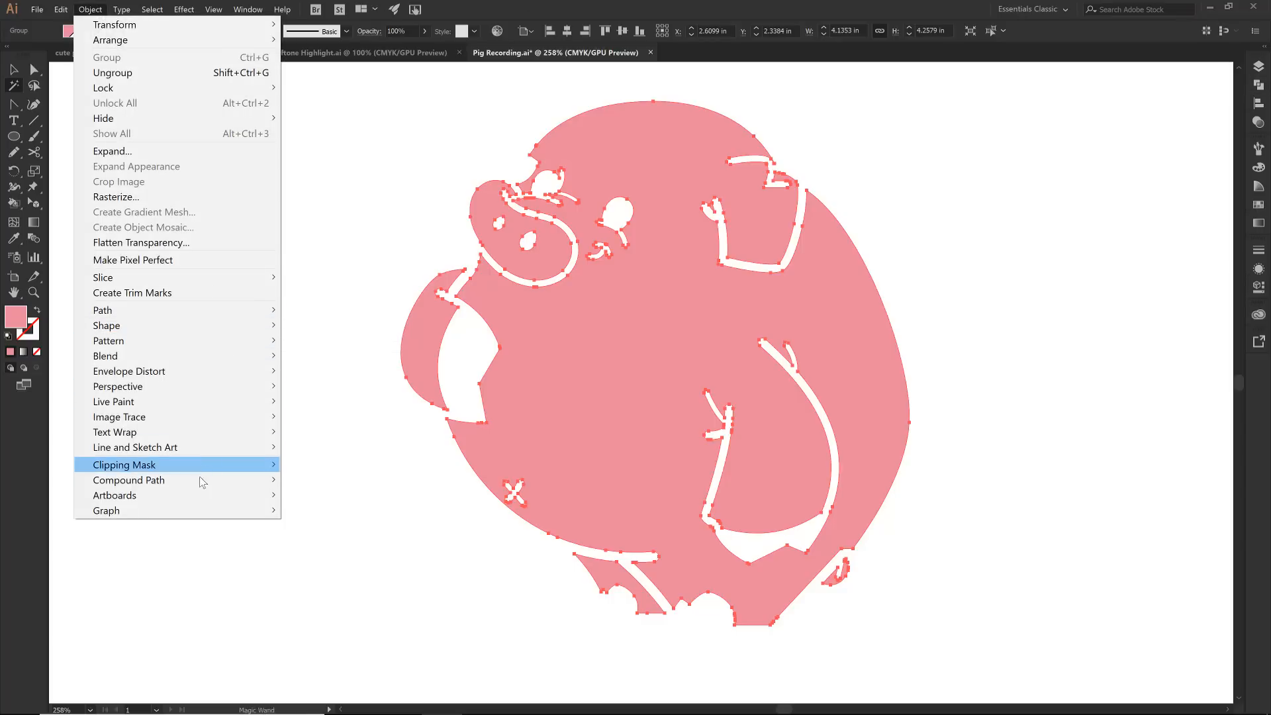
pyautogui.moveTo(201, 480)
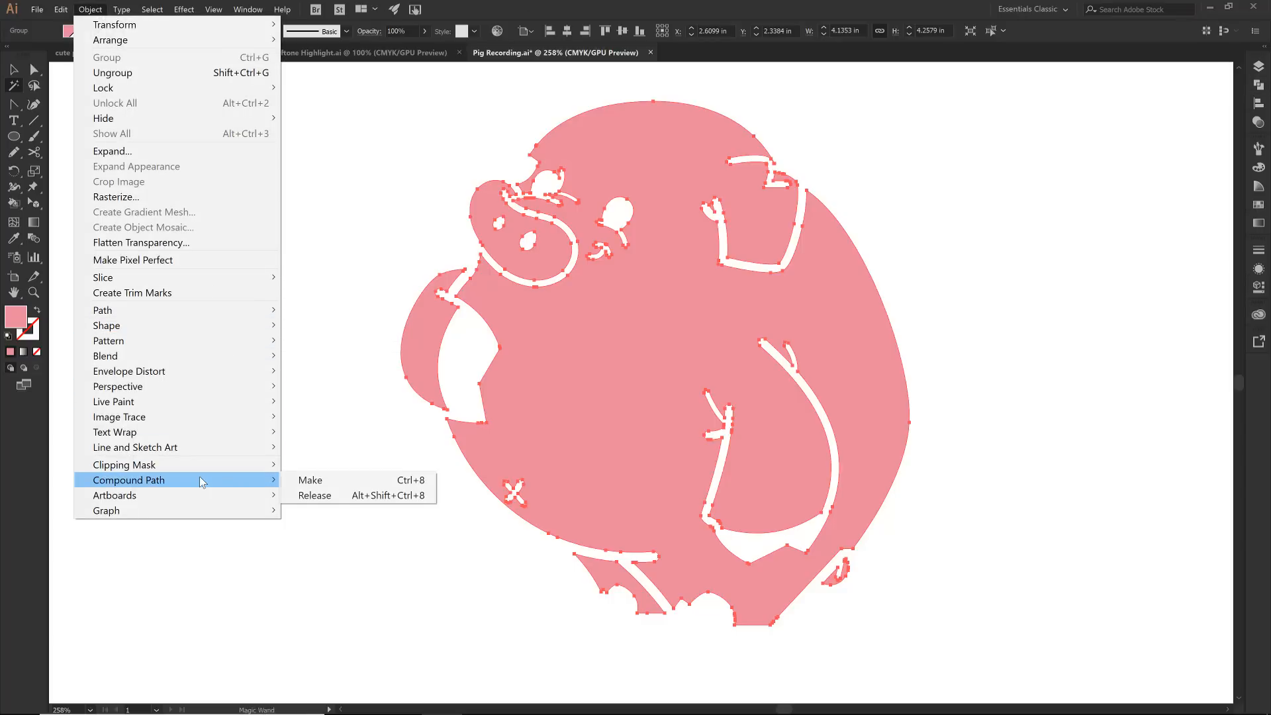
pyautogui.click(319, 487)
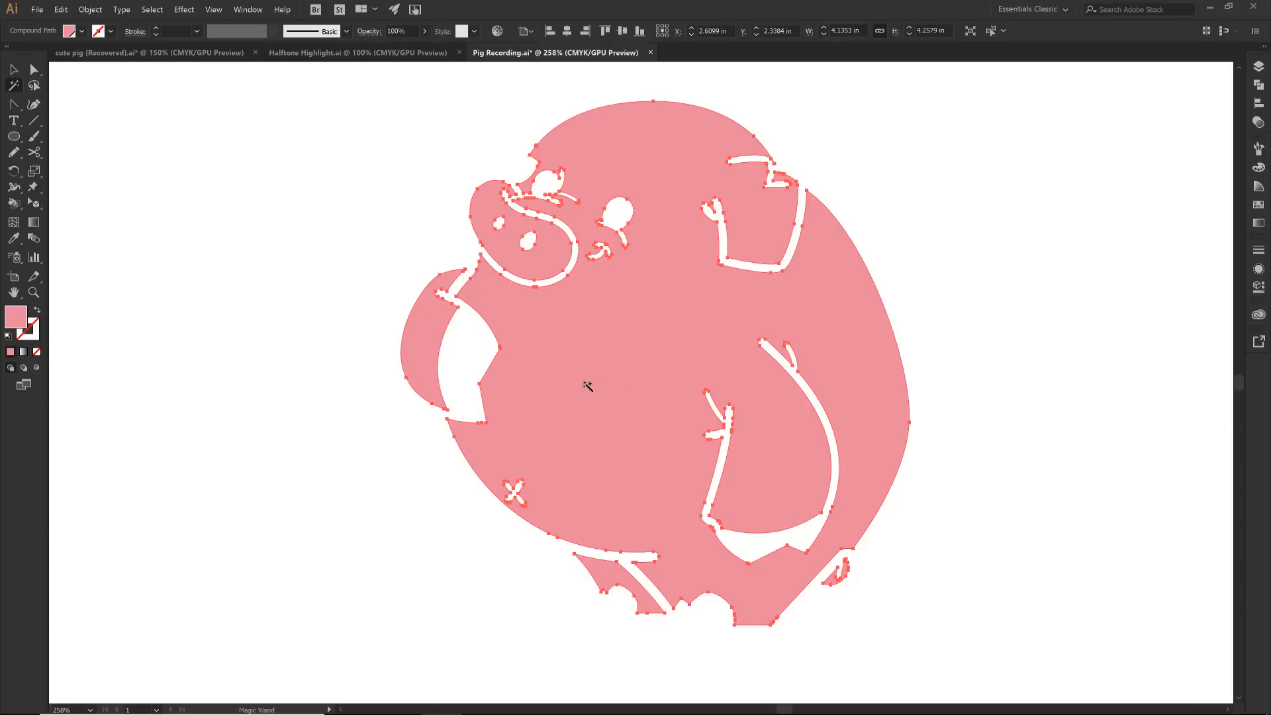
pyautogui.press('v')
pyautogui.click(311, 286)
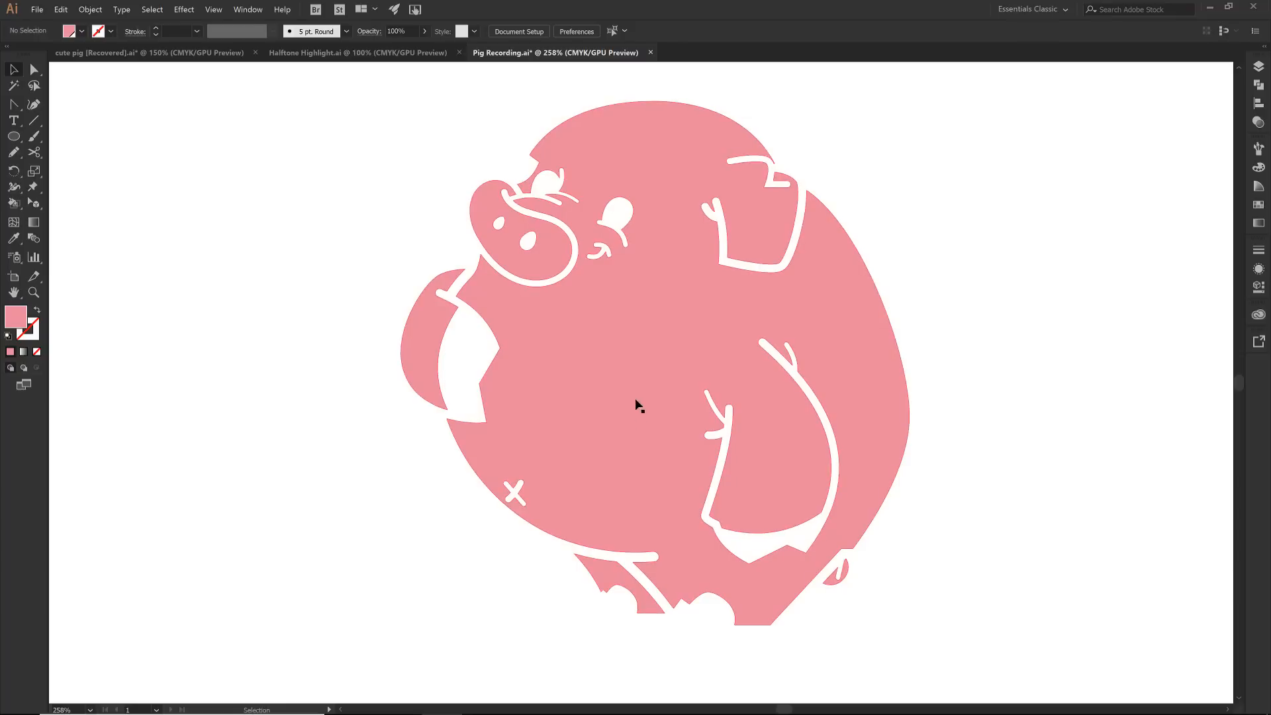
# Show and unlock Layer 7, and move its halftone pattern so that it covers the whole pig.
pyautogui.click(1259, 66)
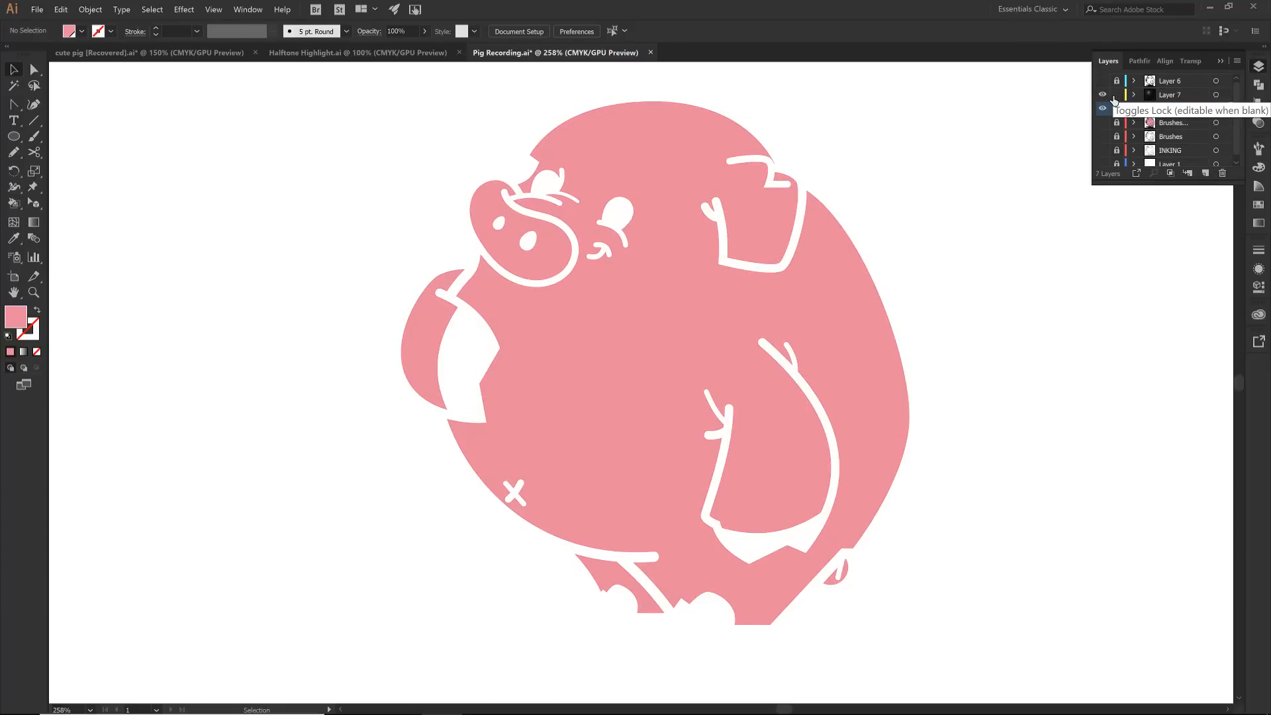
pyautogui.hotkey('ctrl', '-')
pyautogui.hotkey('ctrl', '-')
pyautogui.hotkey('ctrl', '-')
pyautogui.moveTo(1048, 525); pyautogui.dragTo(561, 272)
pyautogui.moveTo(521, 250); pyautogui.dragTo(541, 268)
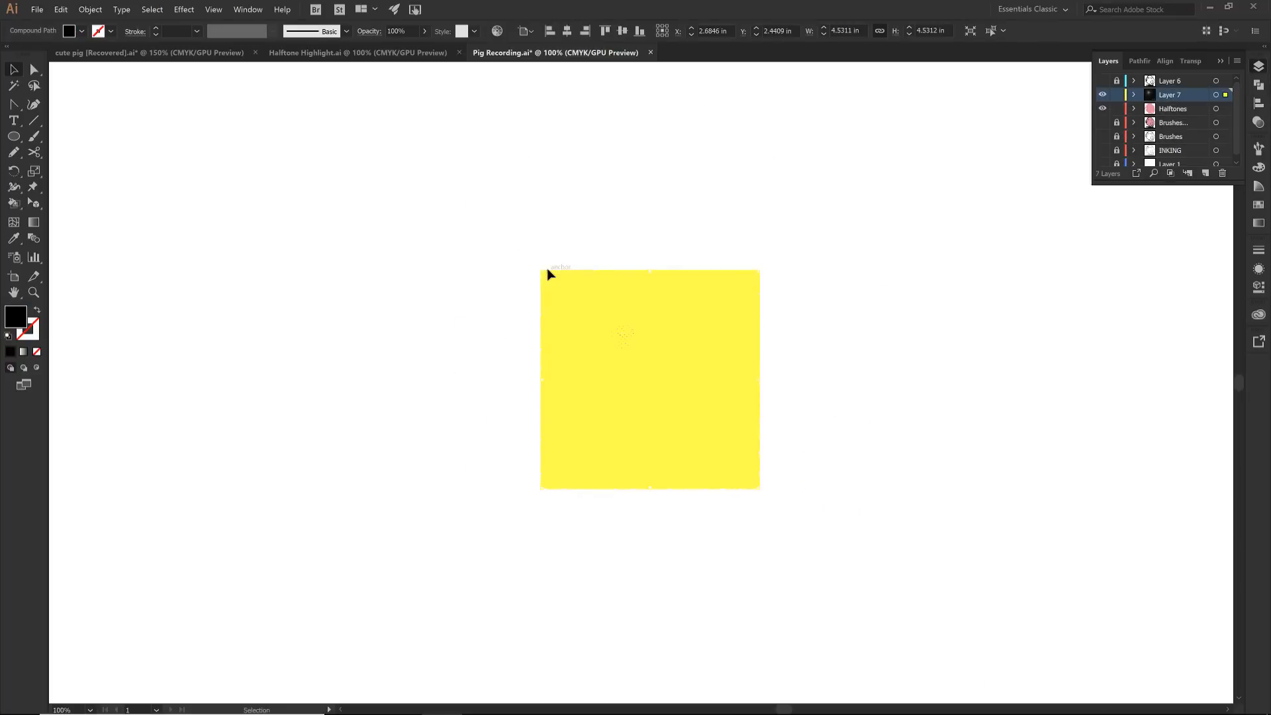
pyautogui.click(491, 291)
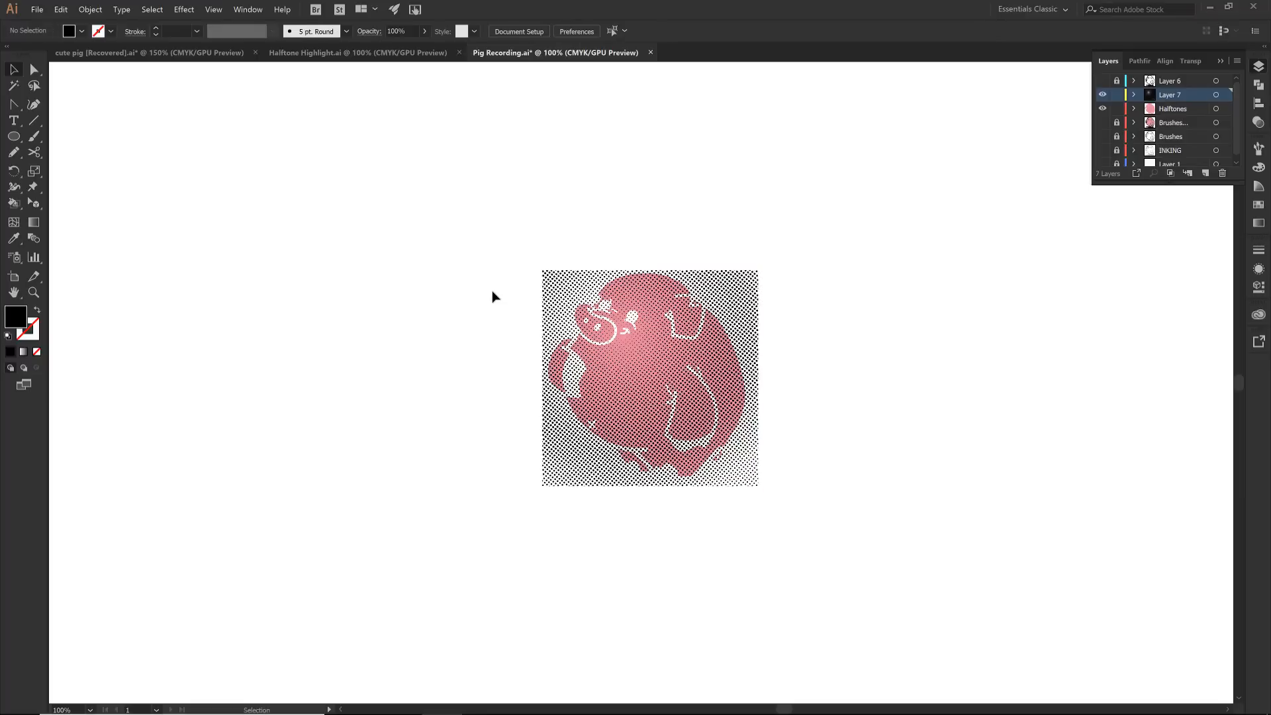
# Make the halftone pattern on Layer 7 a compound path.
pyautogui.click(560, 286)
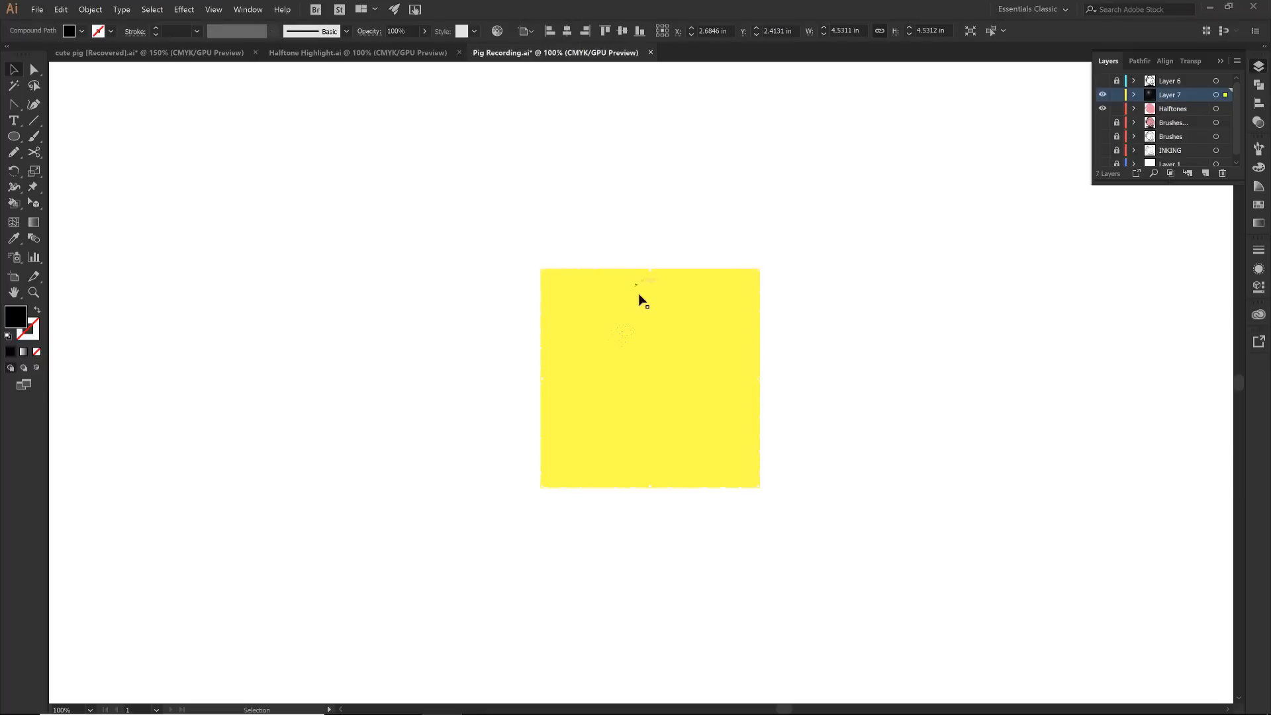
pyautogui.click(97, 11)
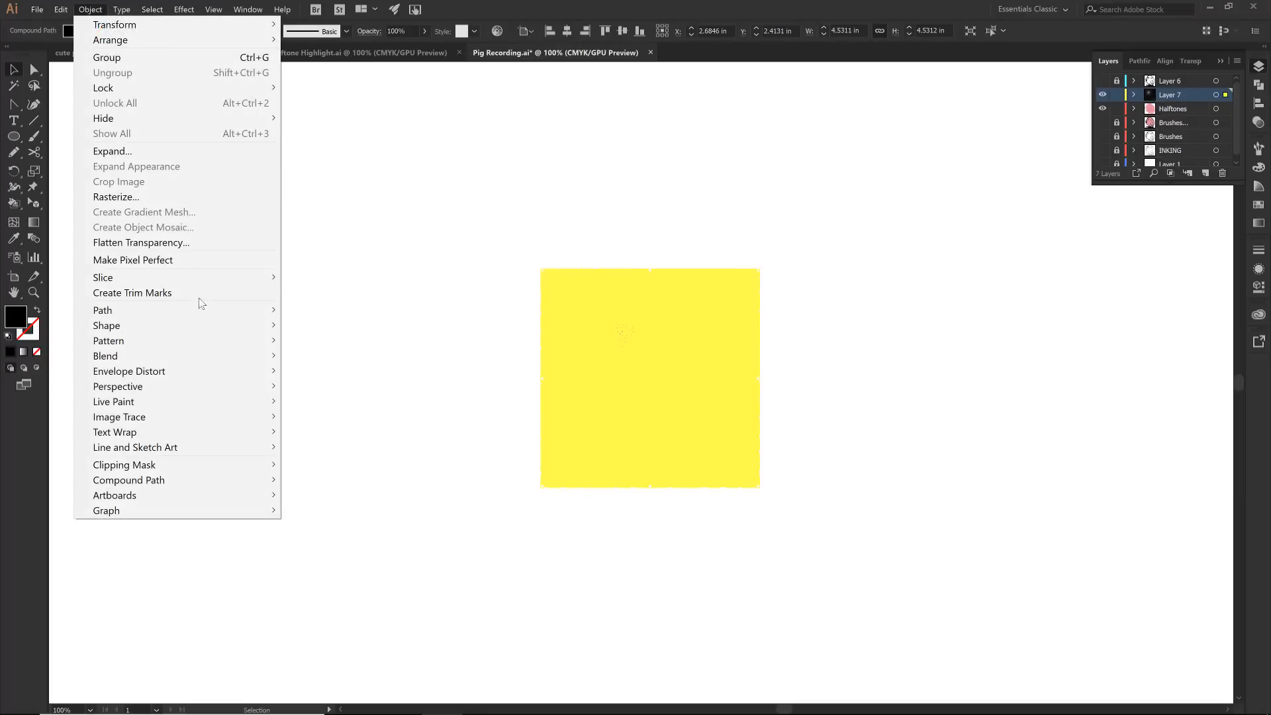
pyautogui.moveTo(215, 481)
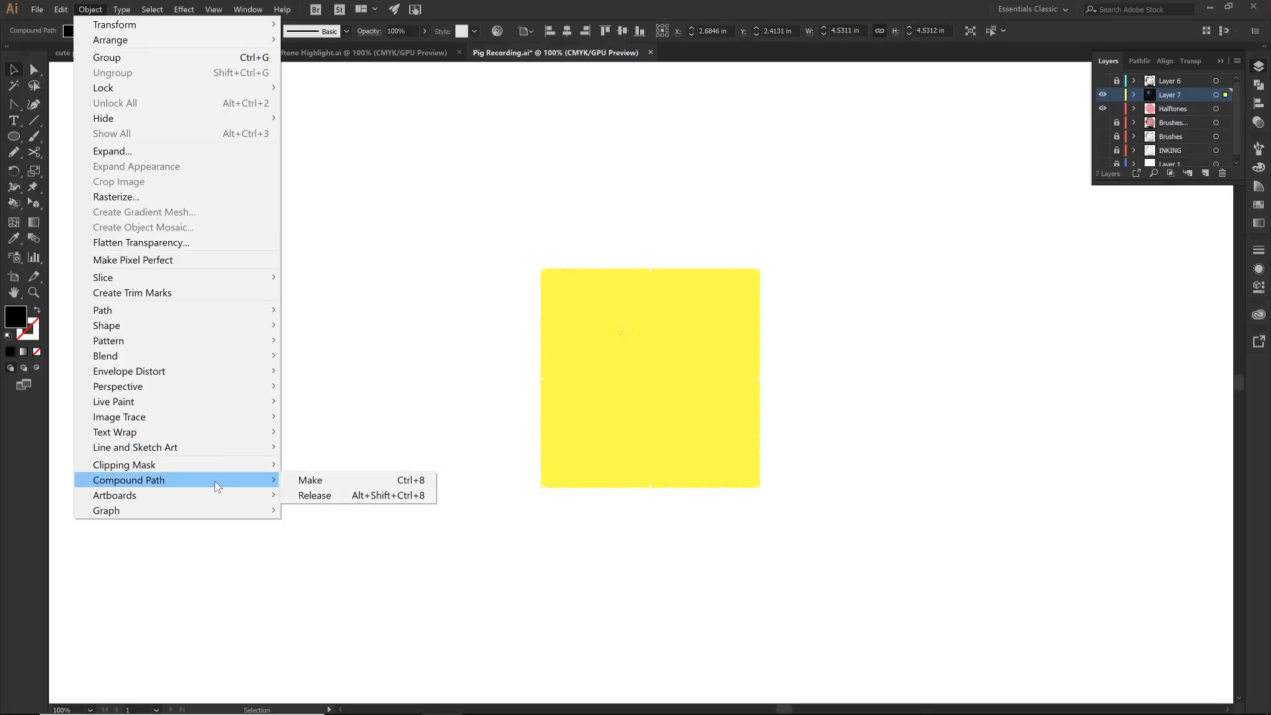
pyautogui.click(323, 485)
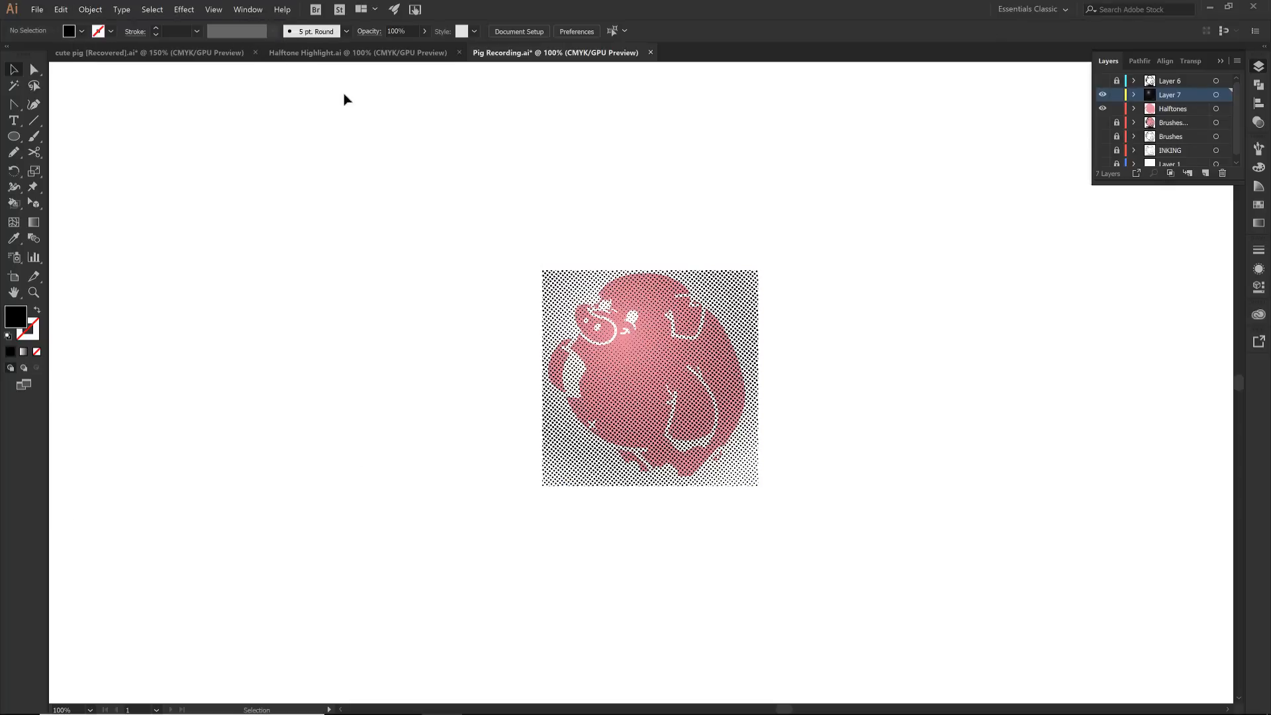
# Mask the pink fills with the halftone pattern as an inverted opacity mask, and fill the masked artwork with the darker pink swatch.
pyautogui.press('z')
pyautogui.moveTo(511, 255); pyautogui.dragTo(783, 514)
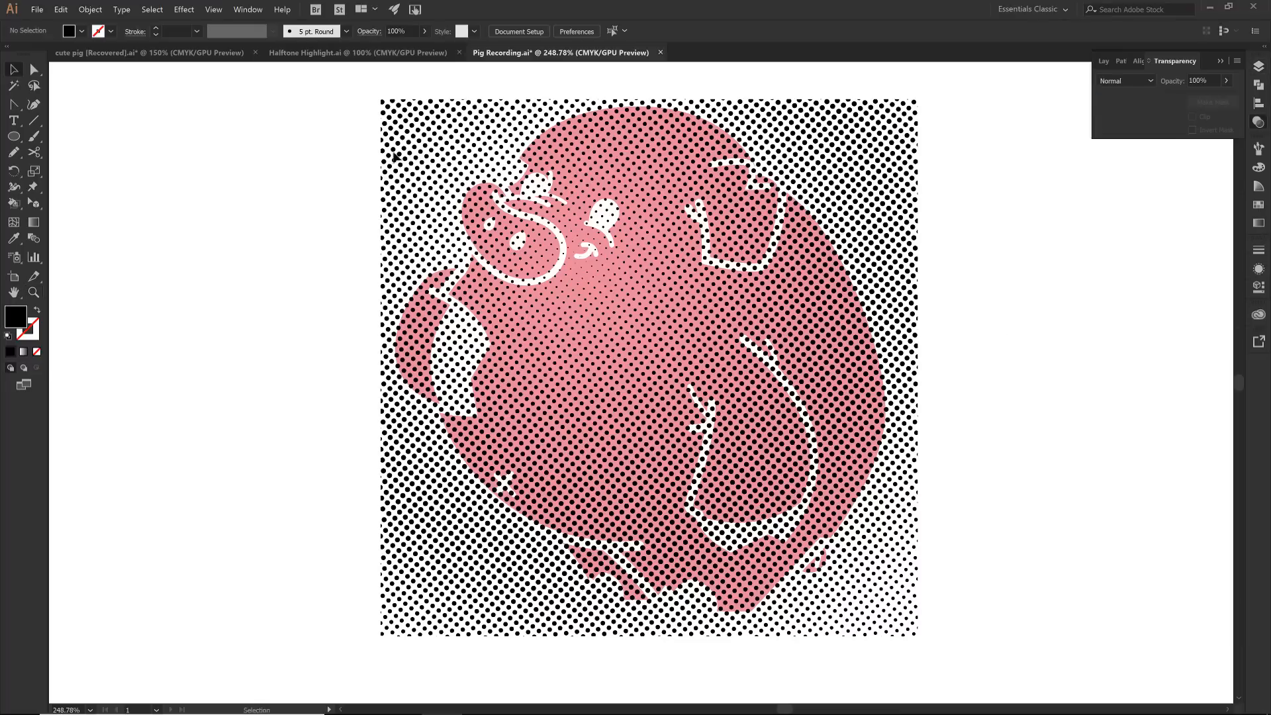
pyautogui.moveTo(322, 121); pyautogui.dragTo(717, 324)
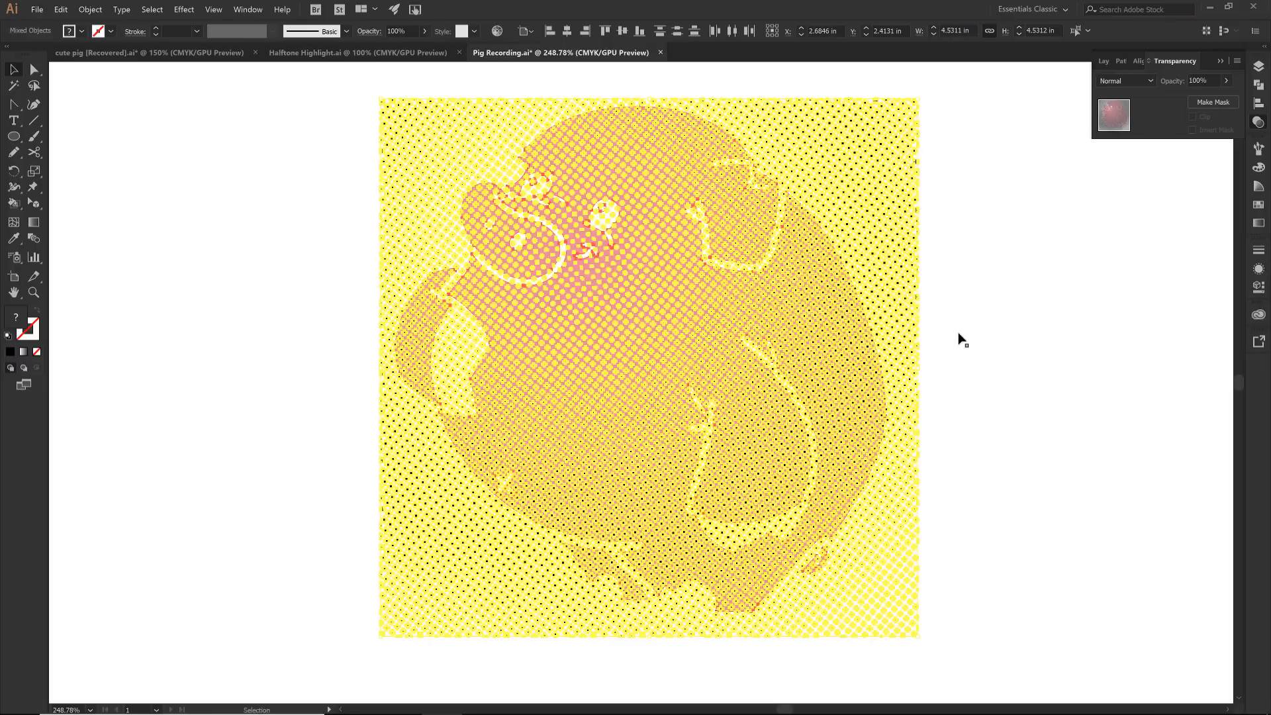
pyautogui.click(1212, 103)
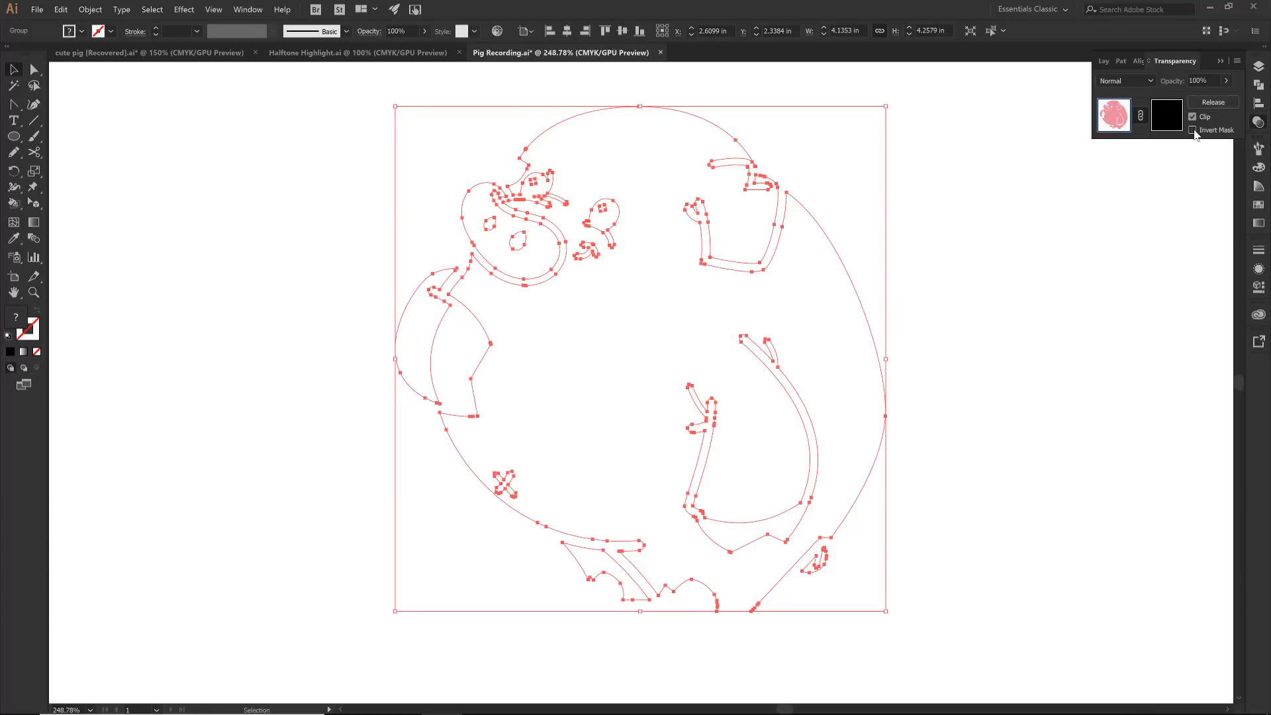
pyautogui.click(1193, 131)
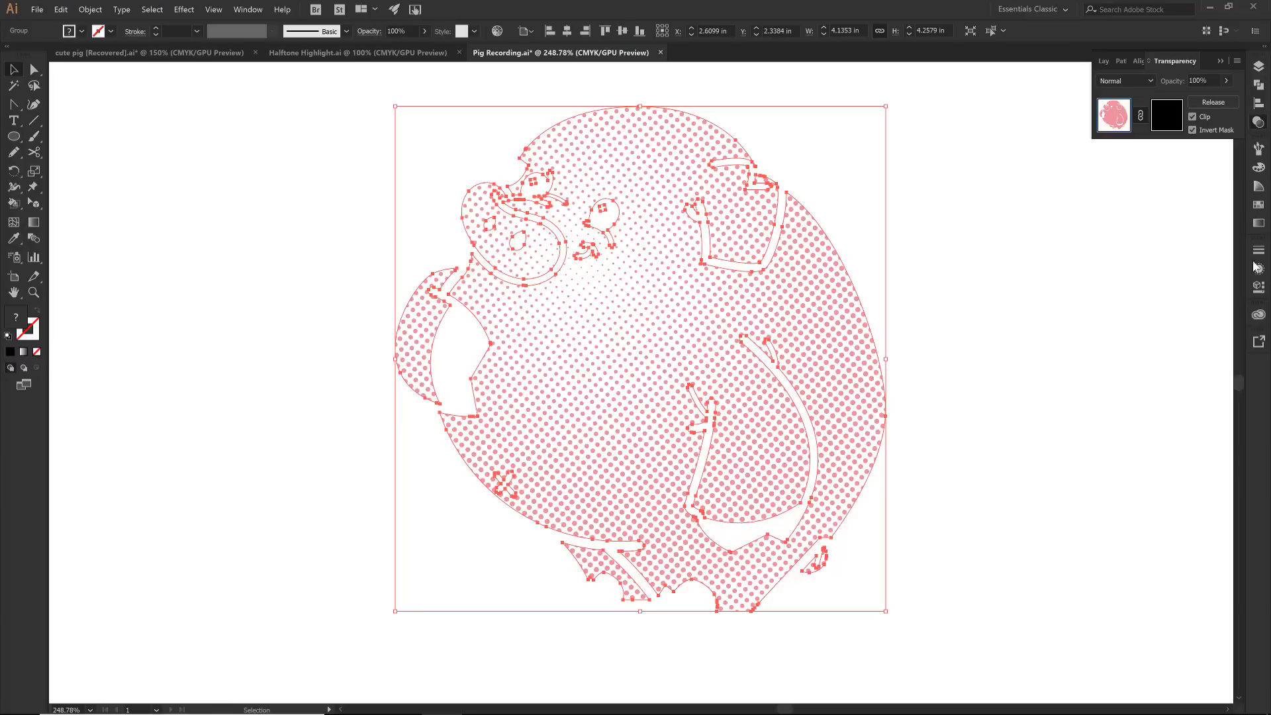
pyautogui.click(1257, 206)
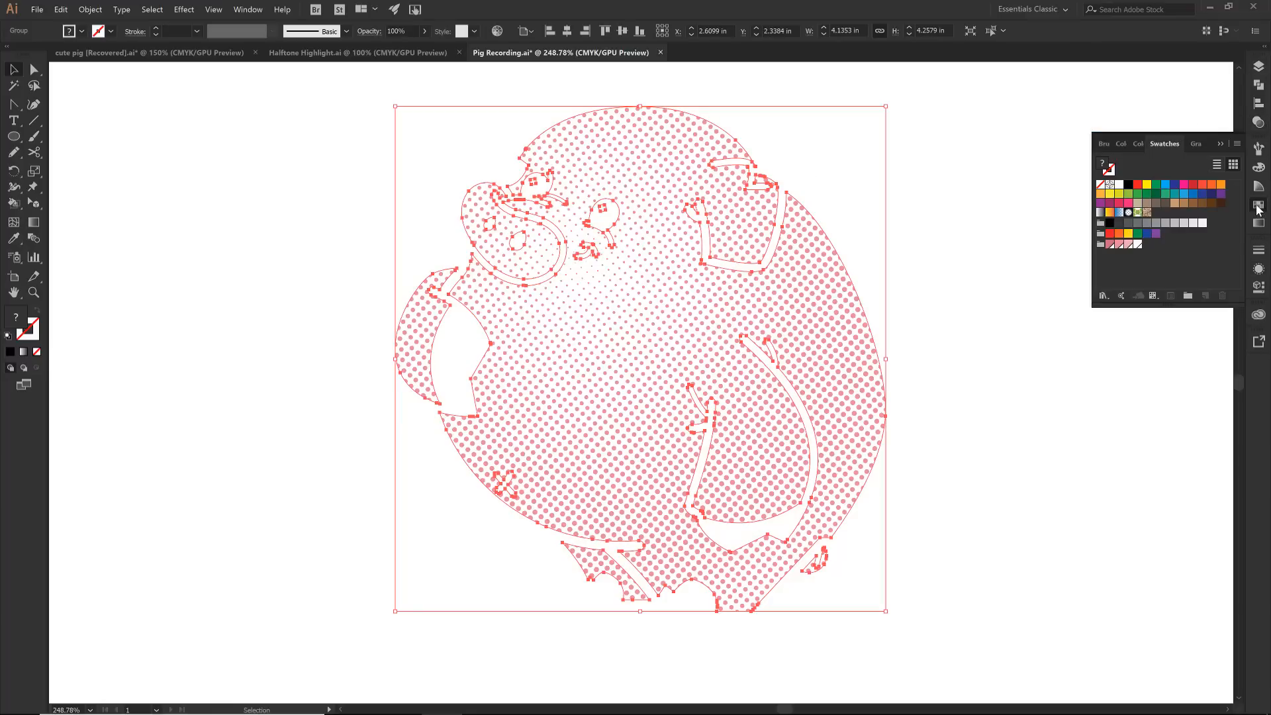
pyautogui.click(1111, 245)
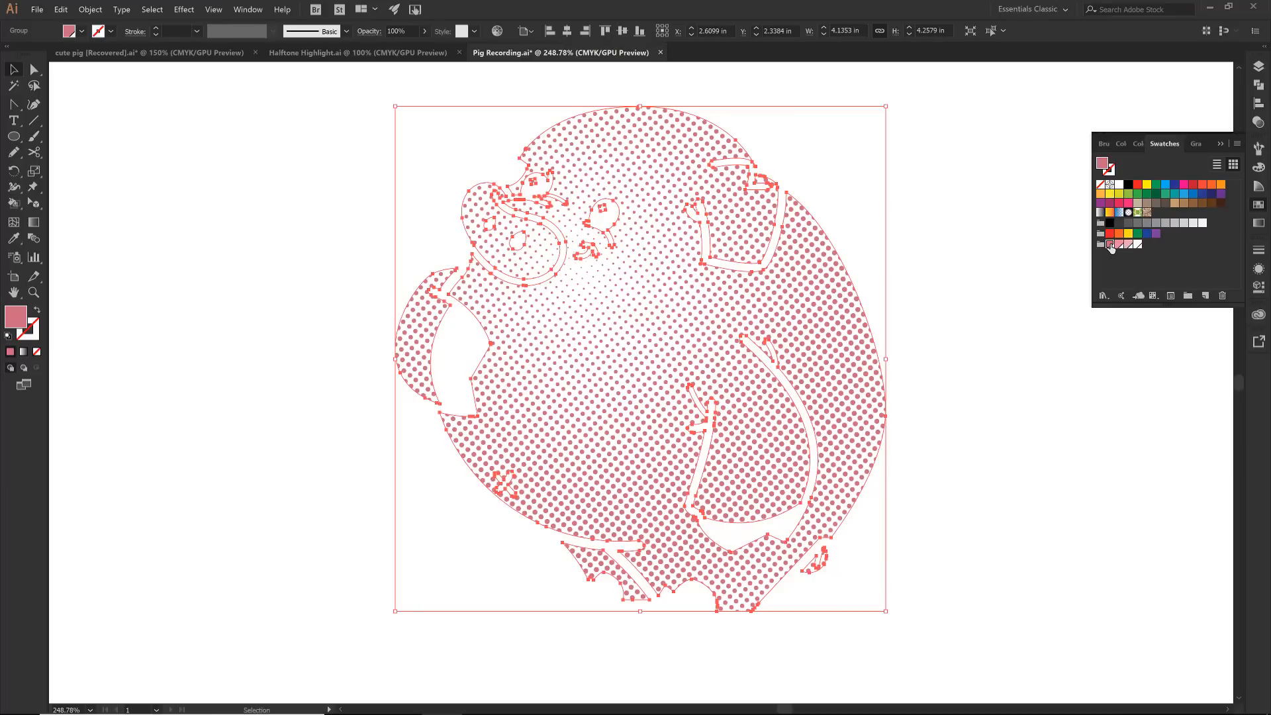
# Show the line art on Layer 6 and the pink fills layer beneath Halftones, and delete the empty Layer 7.
pyautogui.click(1258, 66)
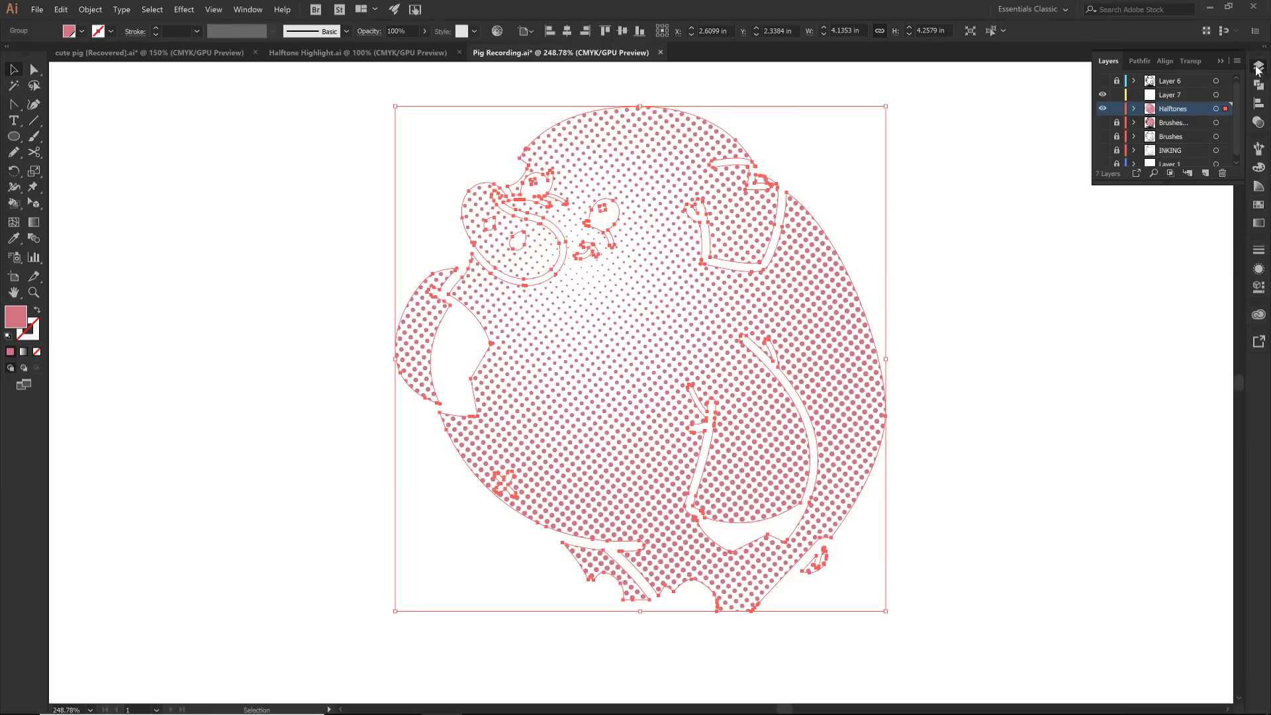
pyautogui.click(1103, 81)
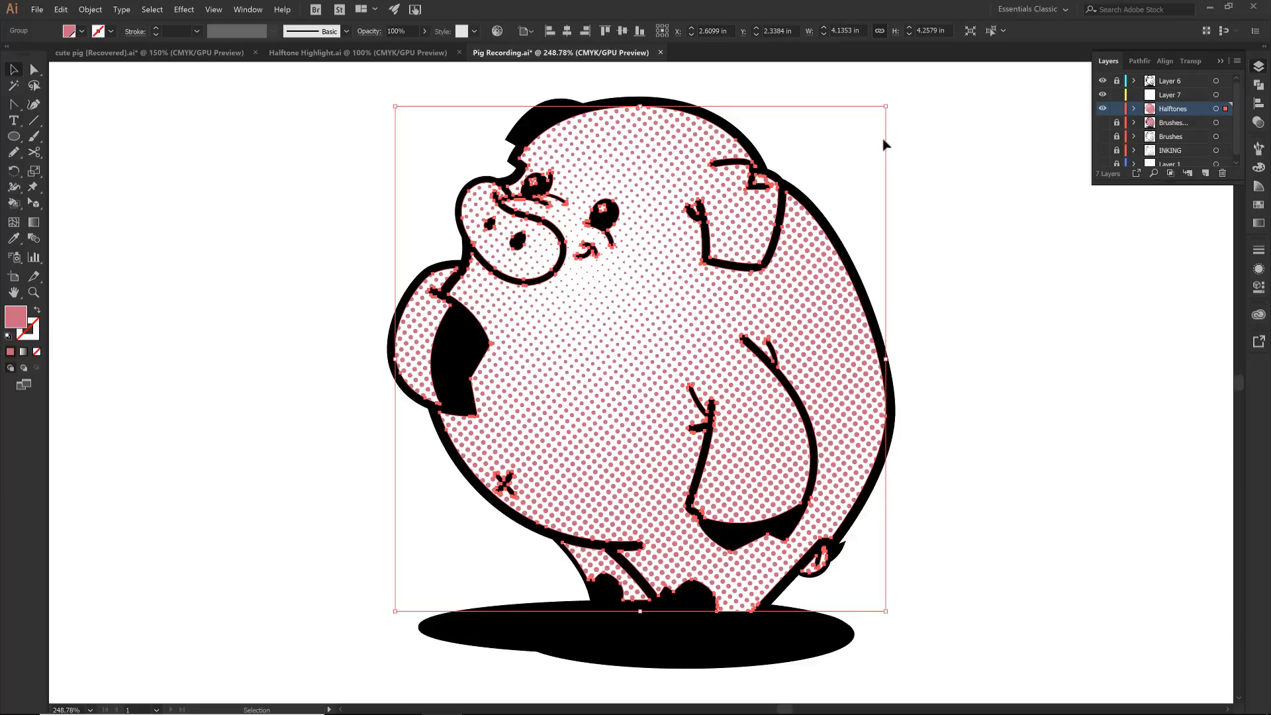
pyautogui.click(1103, 123)
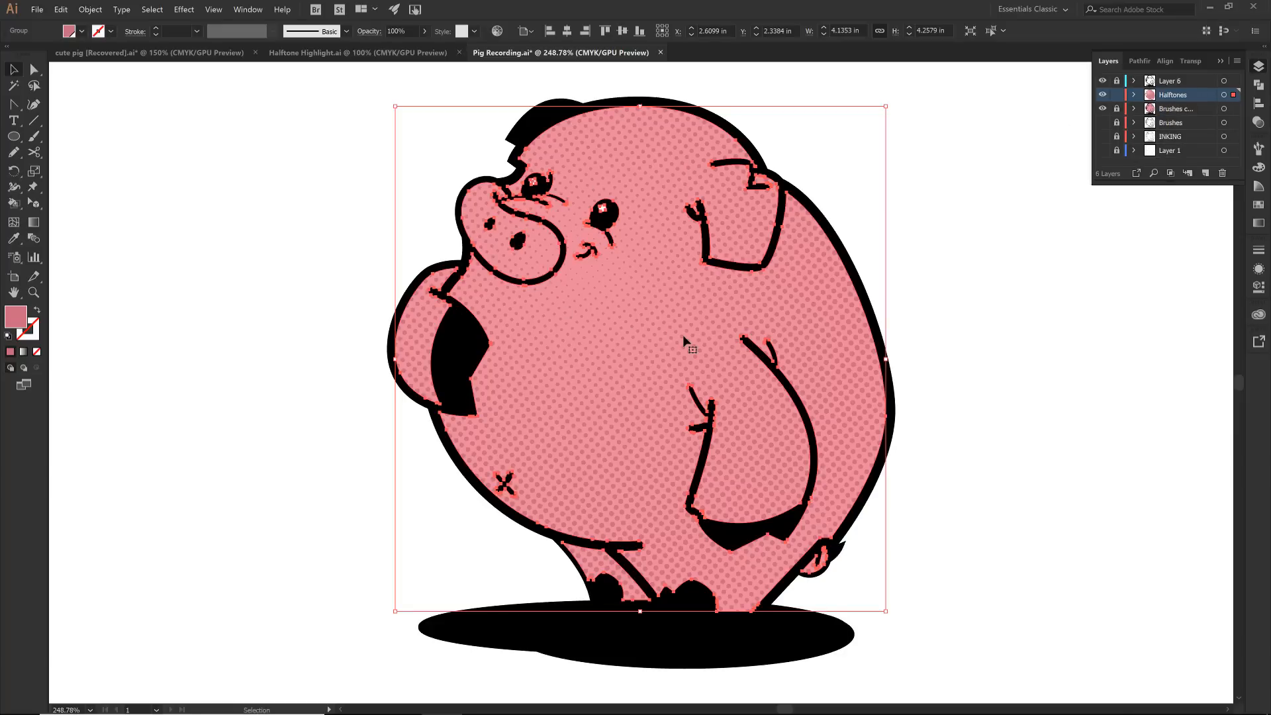
# Give the halftone artwork a radial gradient fill with PANTONE P 68-9 U copy as its starting colour.
pyautogui.click(1259, 209)
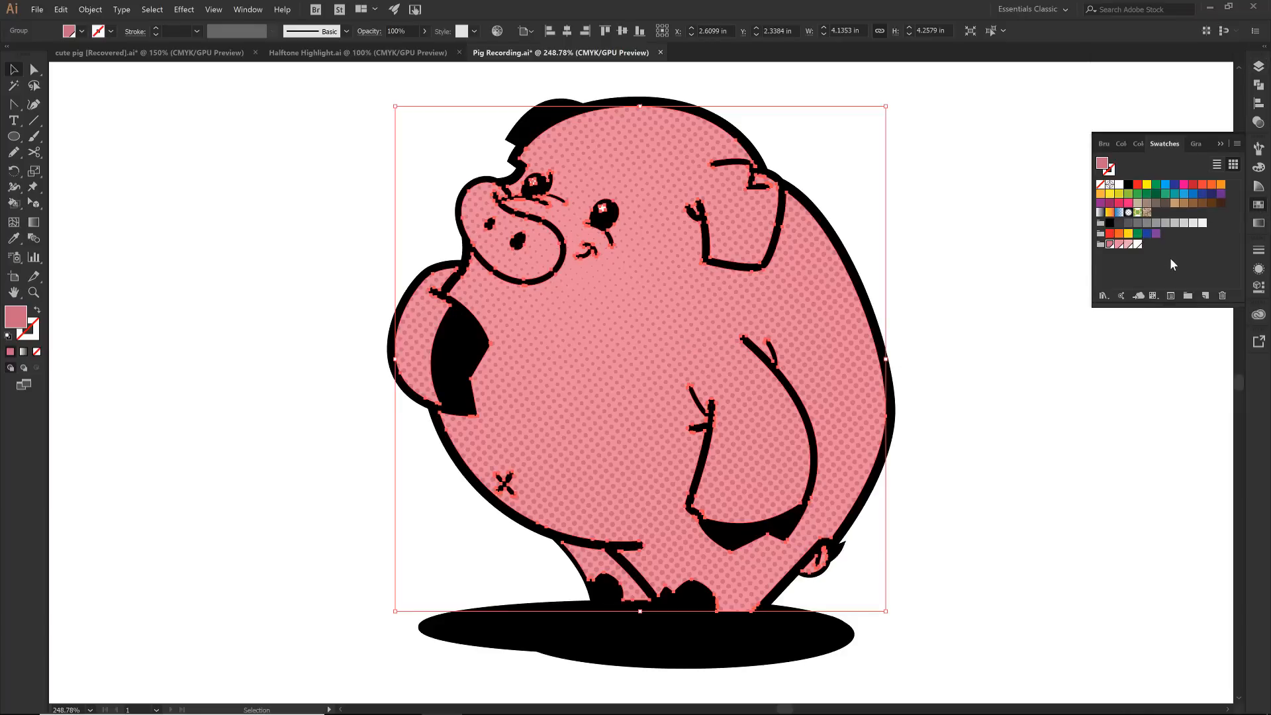
pyautogui.click(1260, 225)
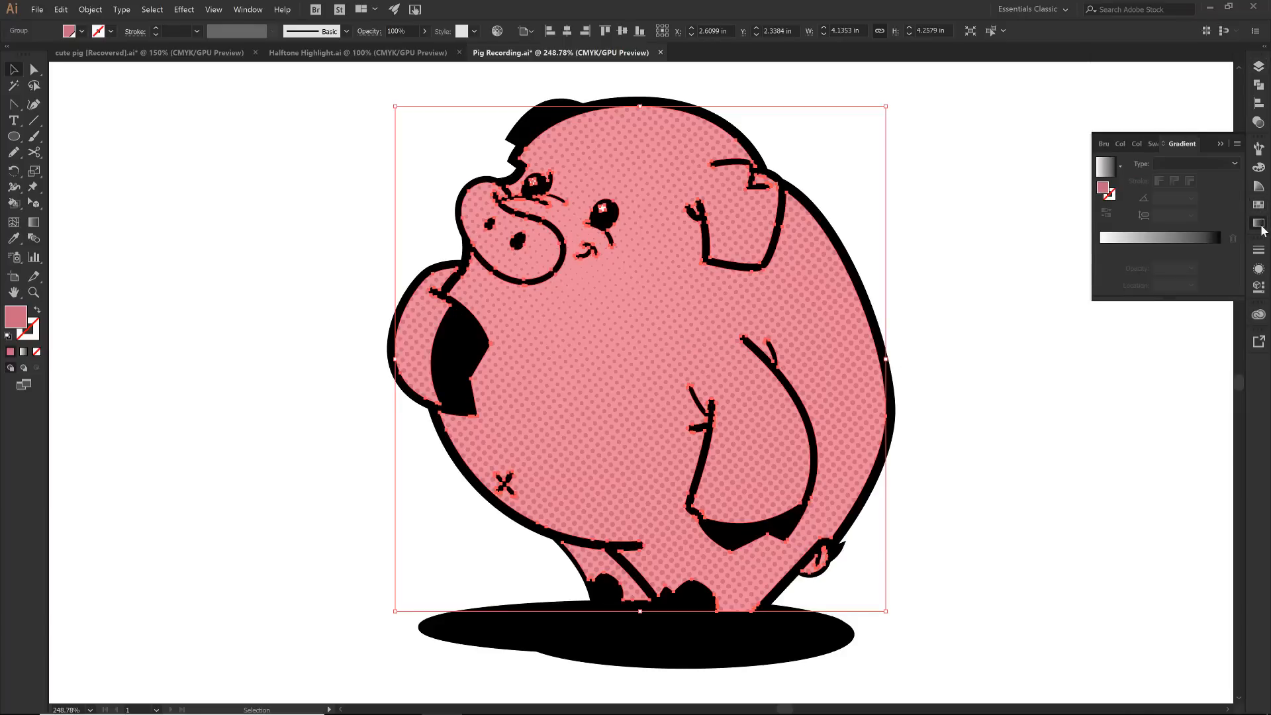
pyautogui.click(1198, 166)
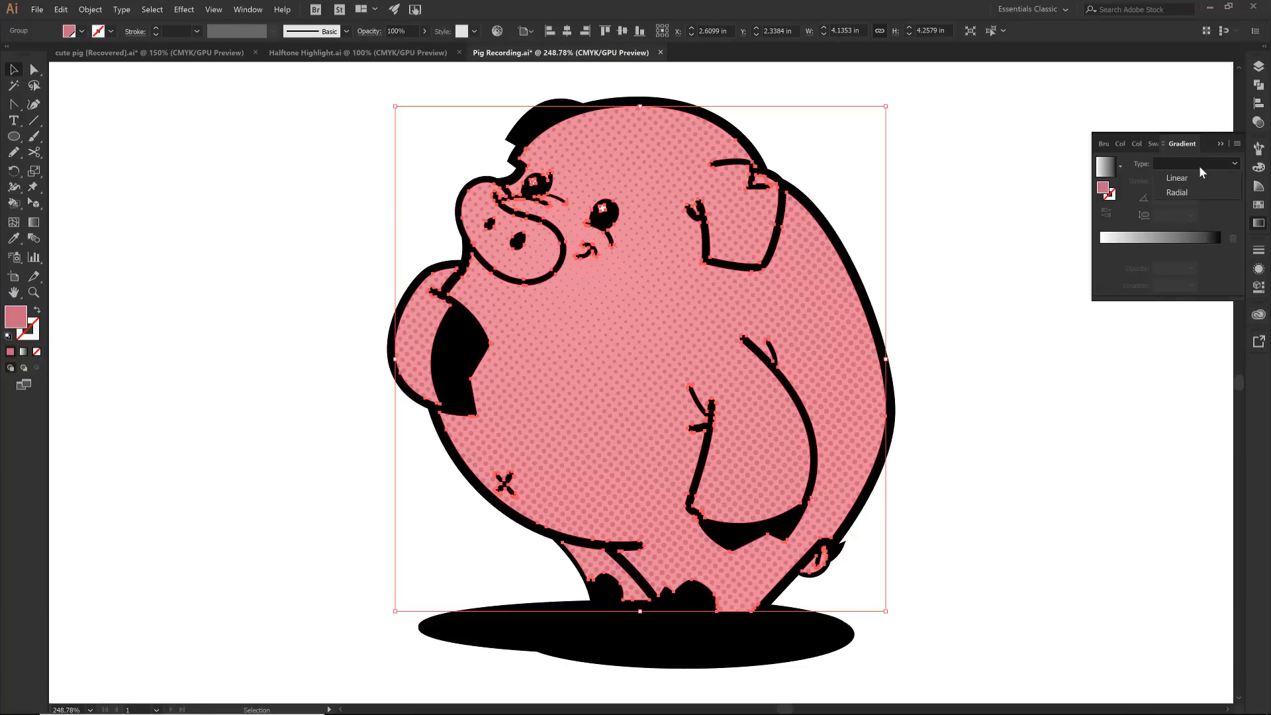
pyautogui.click(1171, 193)
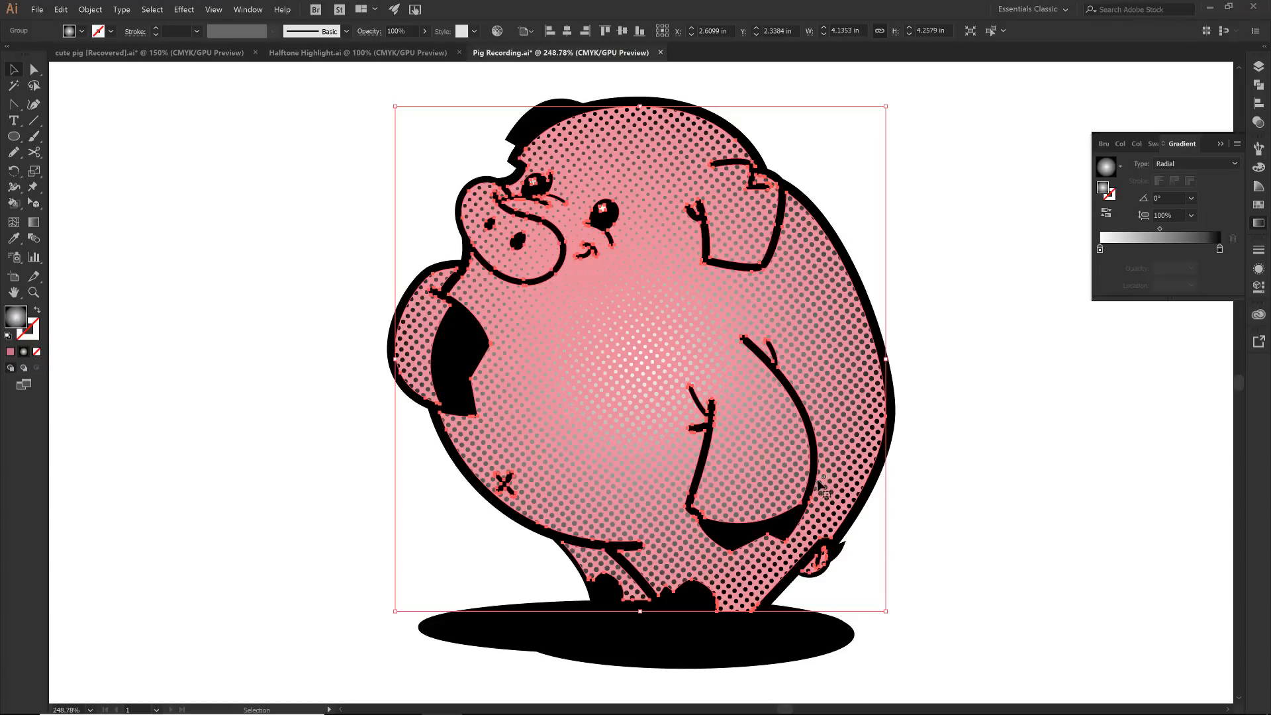
pyautogui.doubleClick(1101, 250)
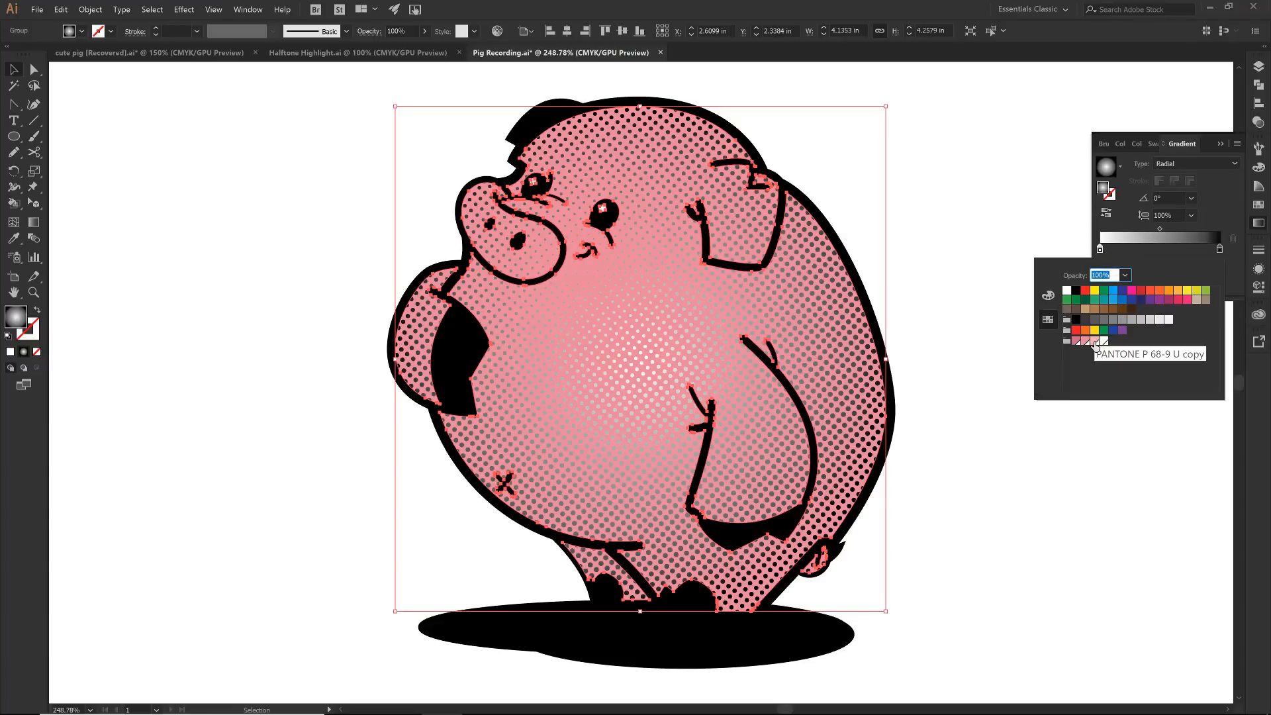
pyautogui.click(1095, 341)
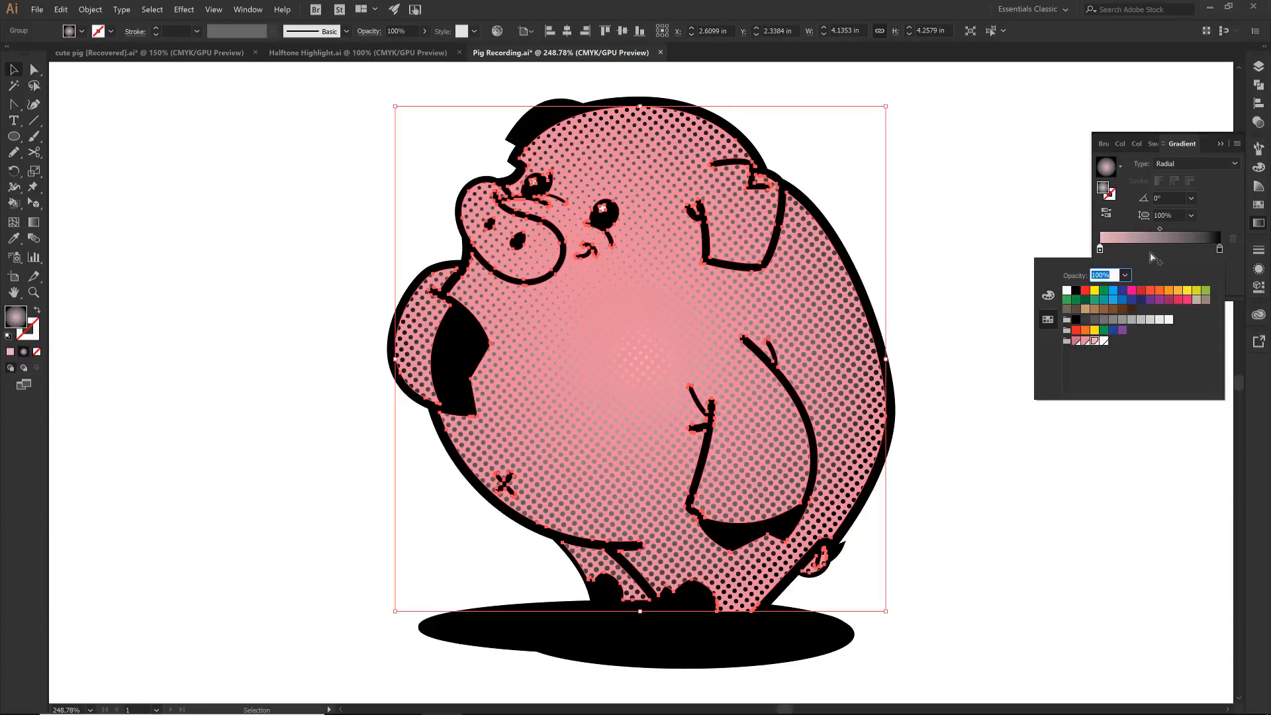
# Set the radial gradient's end colour to PANTONE P 69-13 U copy.
pyautogui.click(1220, 249)
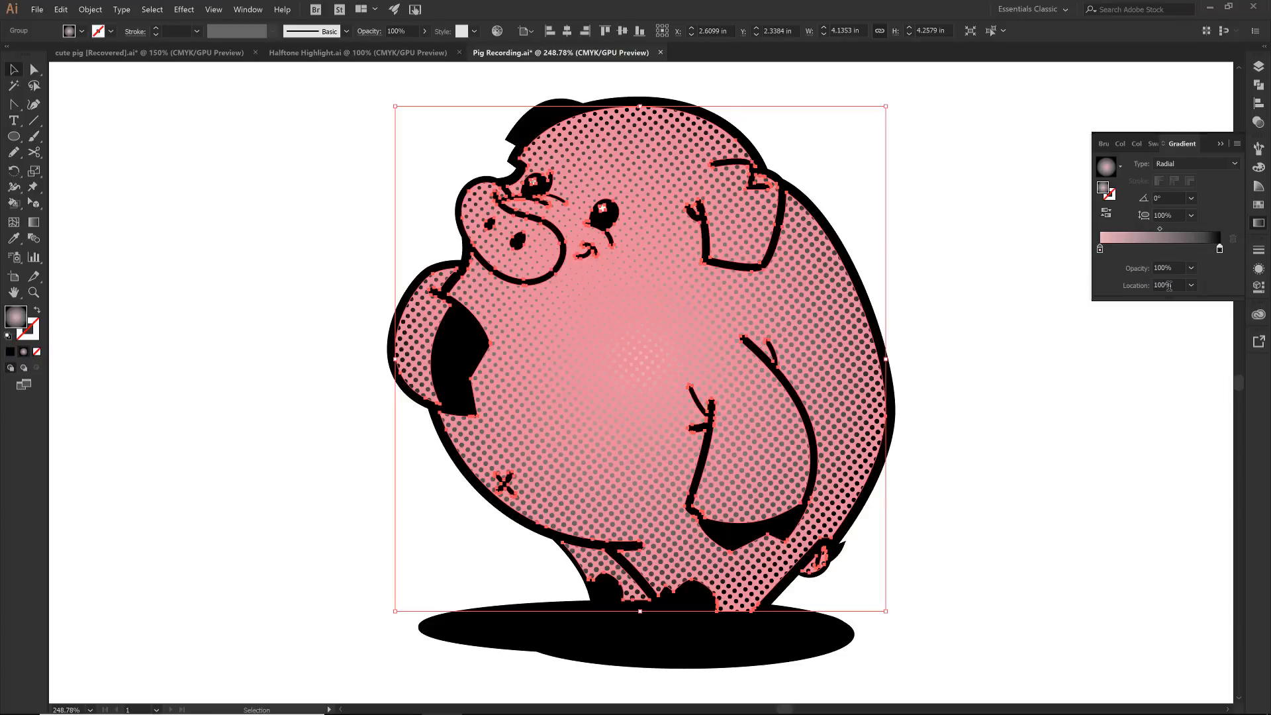
pyautogui.doubleClick(1220, 249)
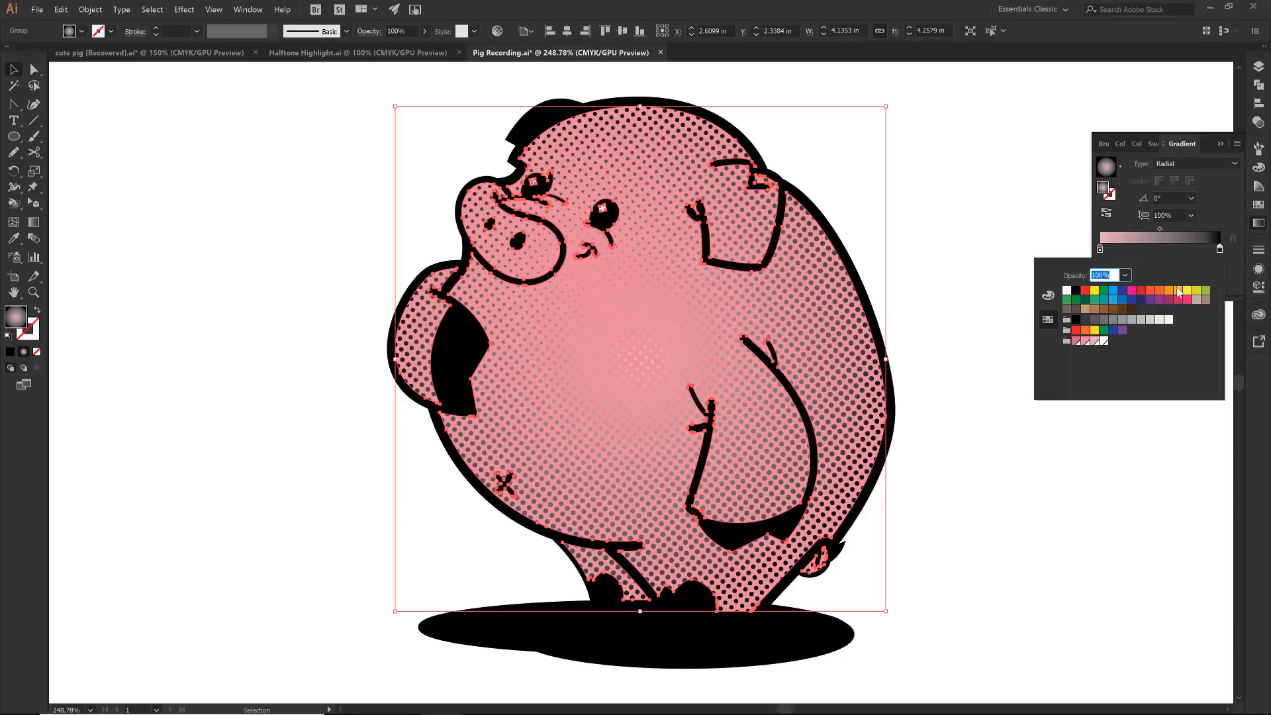
pyautogui.click(1087, 342)
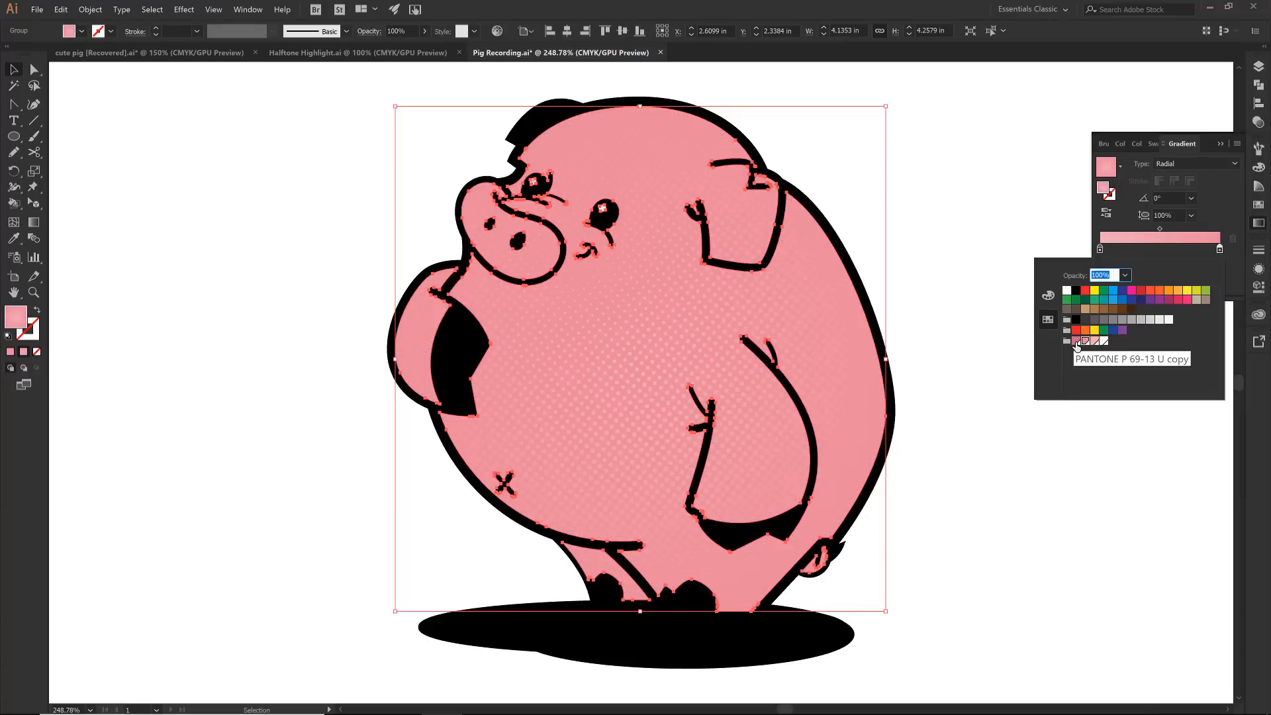
pyautogui.click(1075, 342)
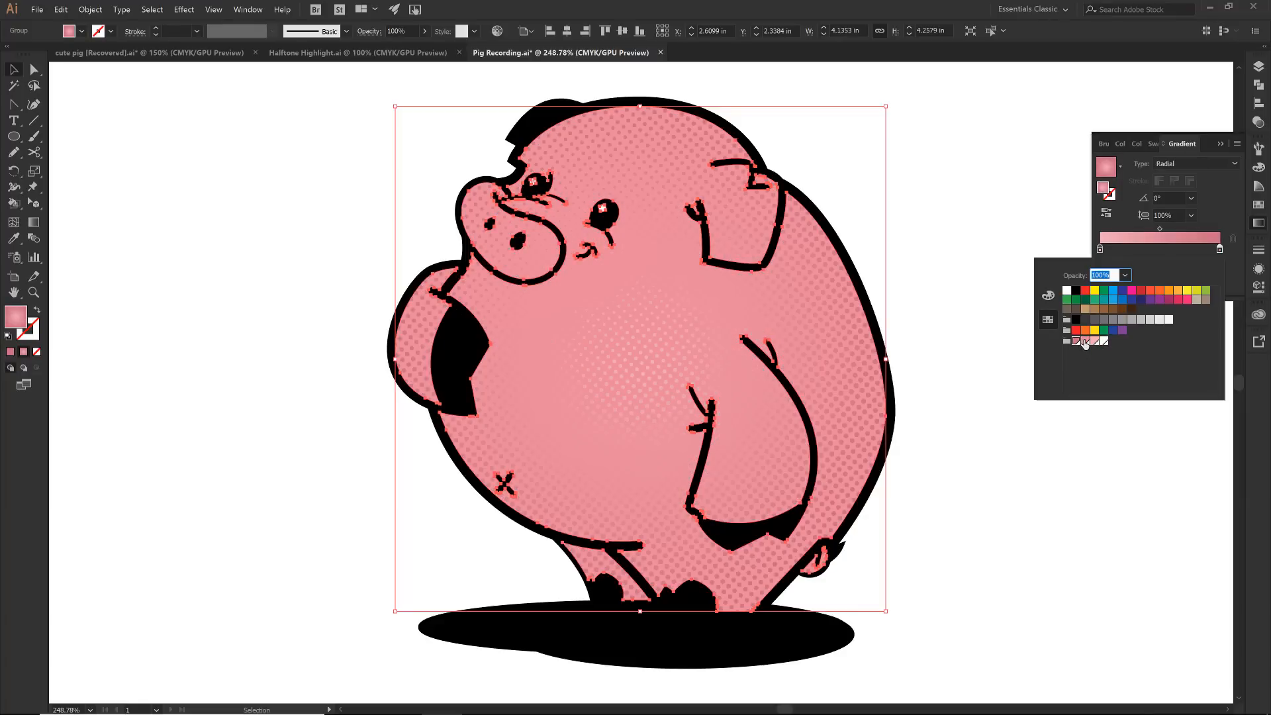
# Change the radial gradient's starting colour to the medium pink swatch.
pyautogui.click(1100, 252)
pyautogui.doubleClick(1100, 251)
pyautogui.click(1086, 342)
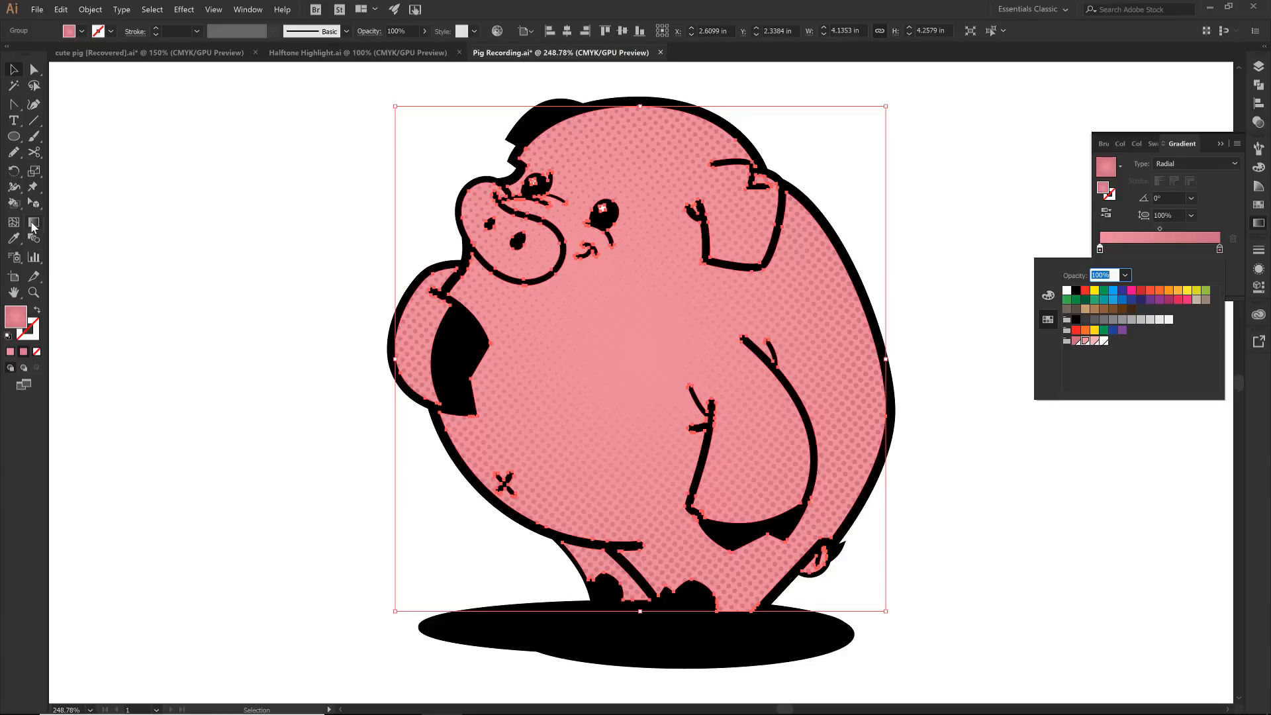
pyautogui.press('Escape')
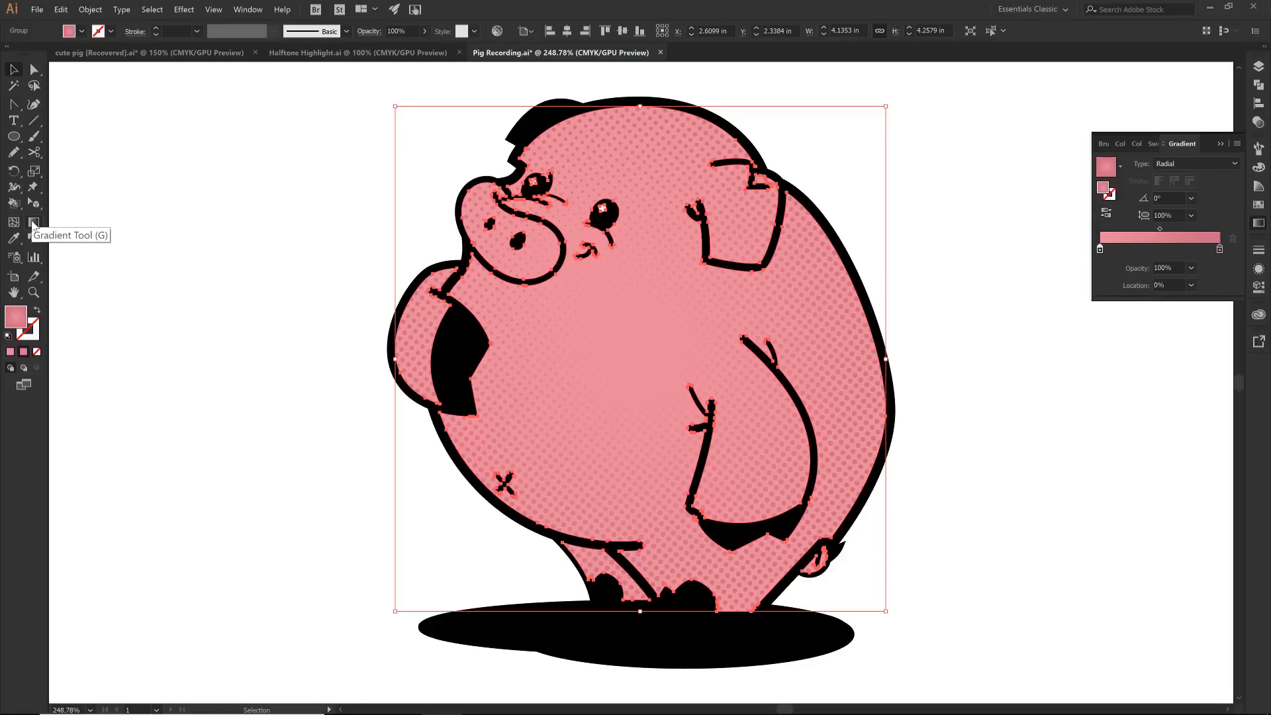
# Redirect the radial gradient with the Gradient tool from the cheek beside the snout to the body's lower-right edge, and clear the selection.
pyautogui.click(33, 224)
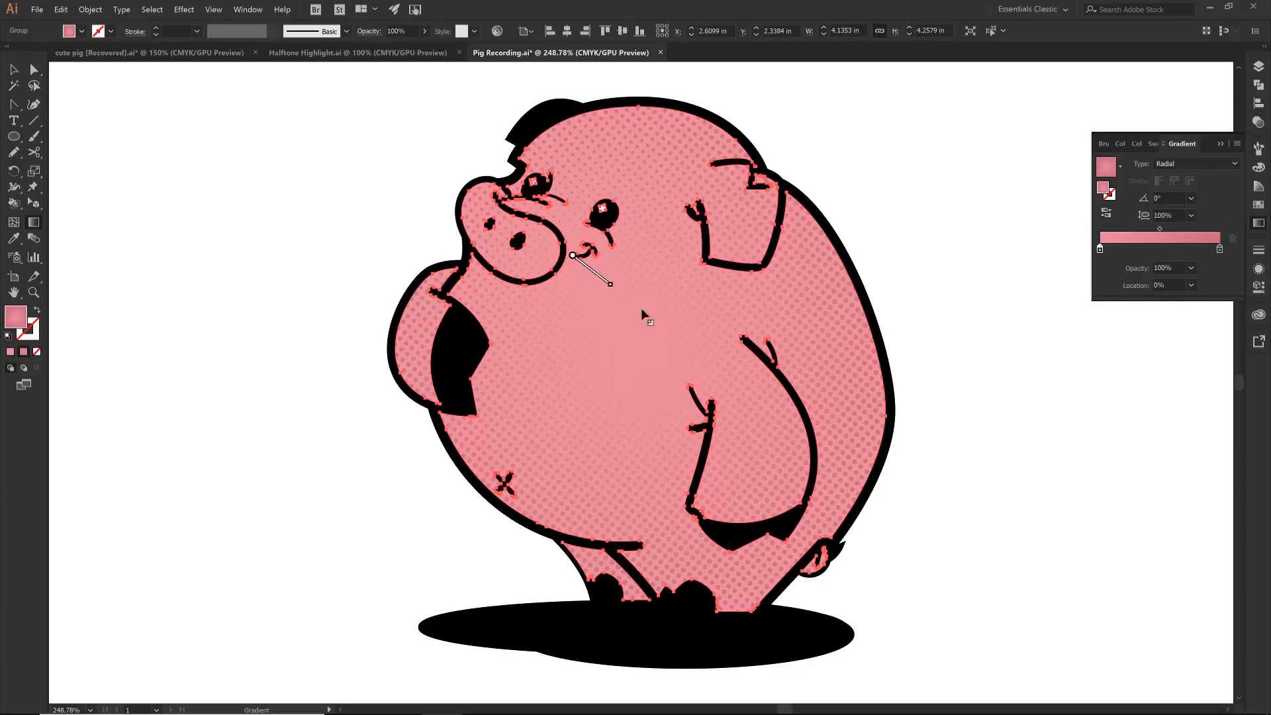
pyautogui.moveTo(573, 255); pyautogui.dragTo(891, 491)
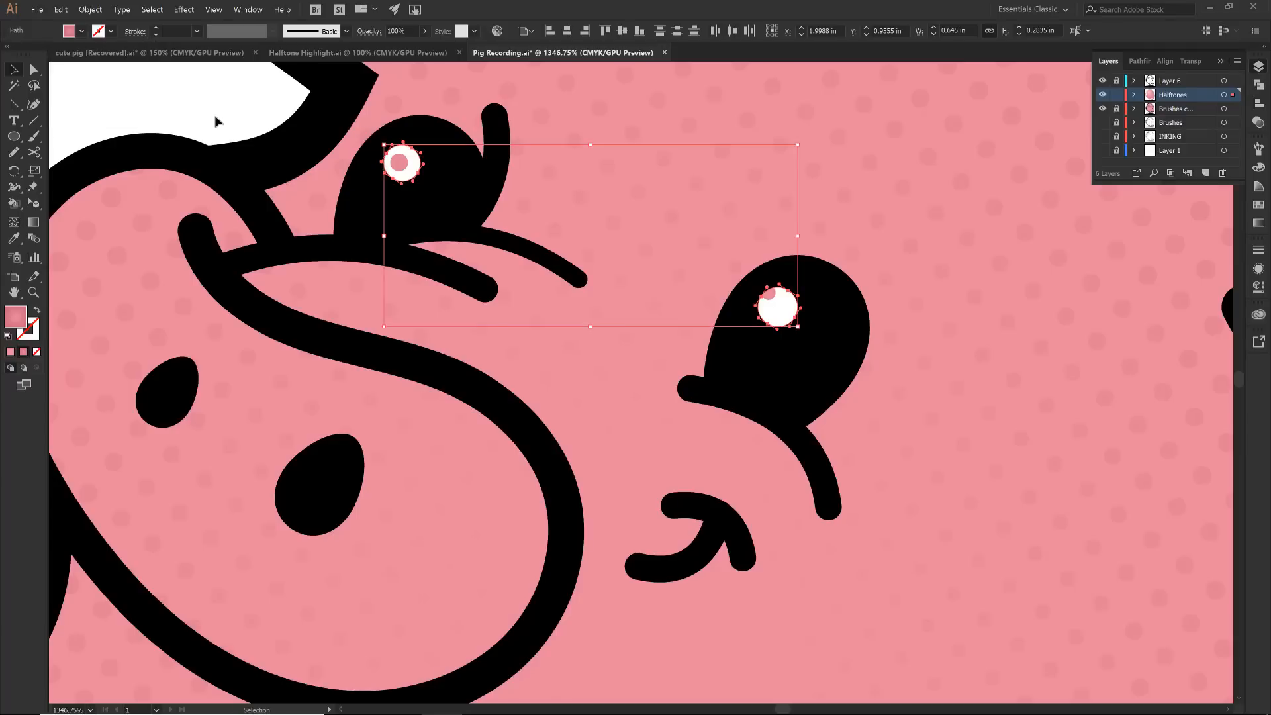
pyautogui.click(213, 119)
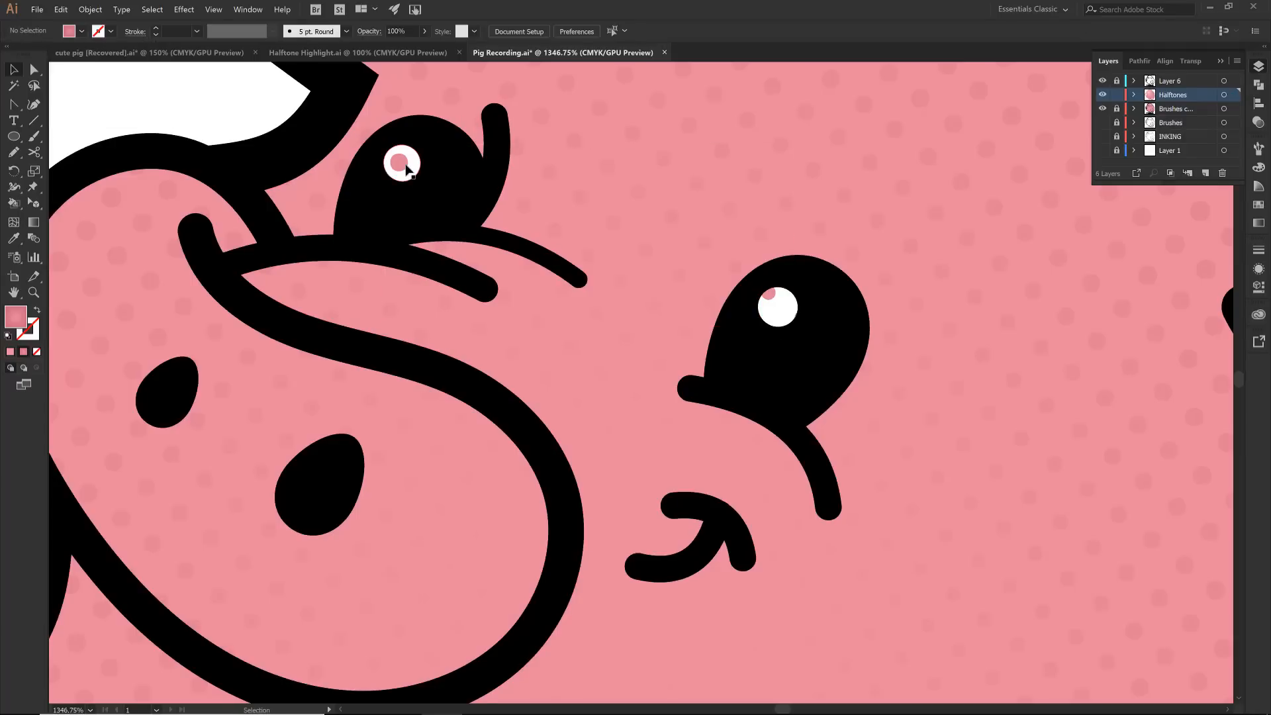
# Move the two white eye highlights from the Brushes copy layer to Layer 6, and lock both layers.
pyautogui.keyDown('shift'); pyautogui.click(411, 169); pyautogui.keyUp('shift')
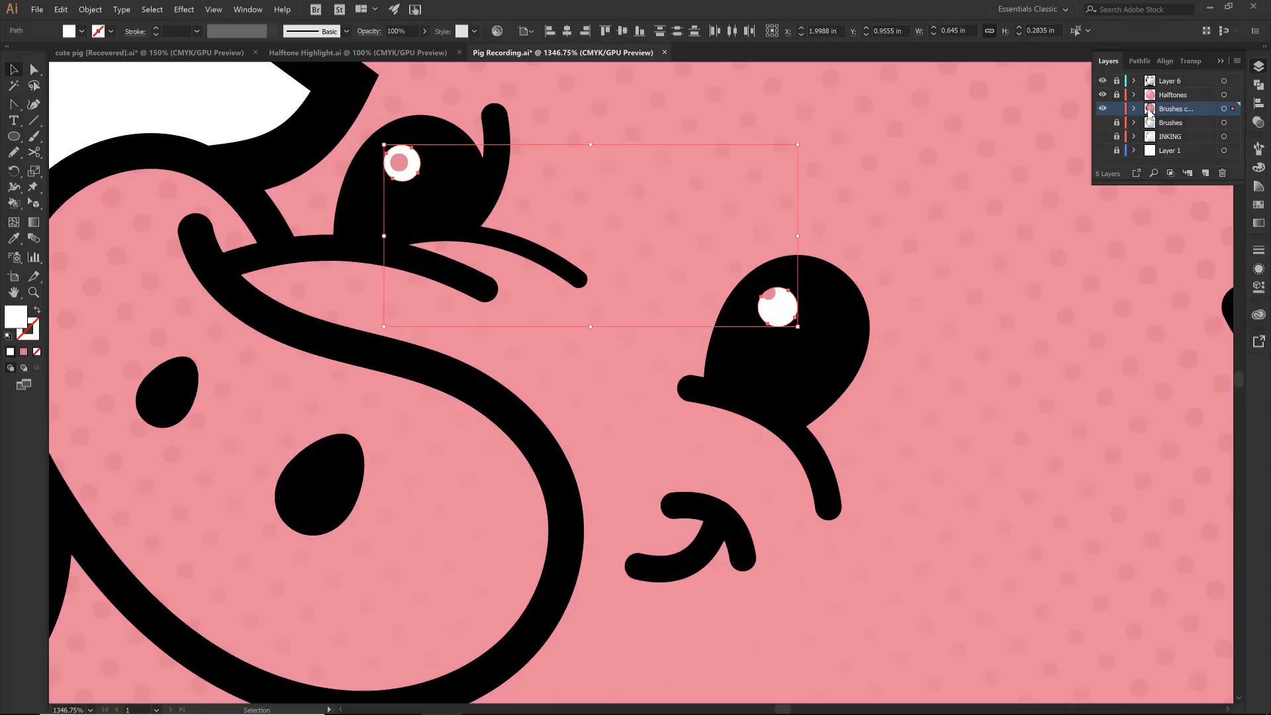
pyautogui.click(1117, 108)
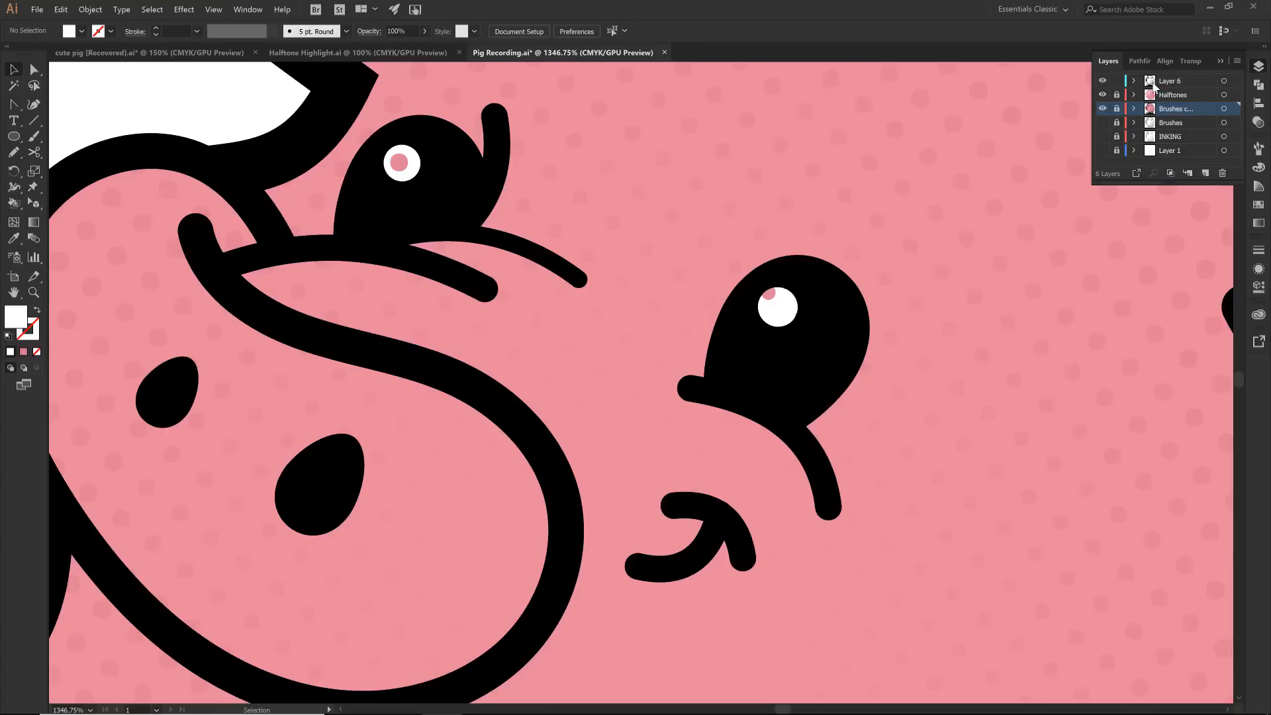
pyautogui.click(1191, 83)
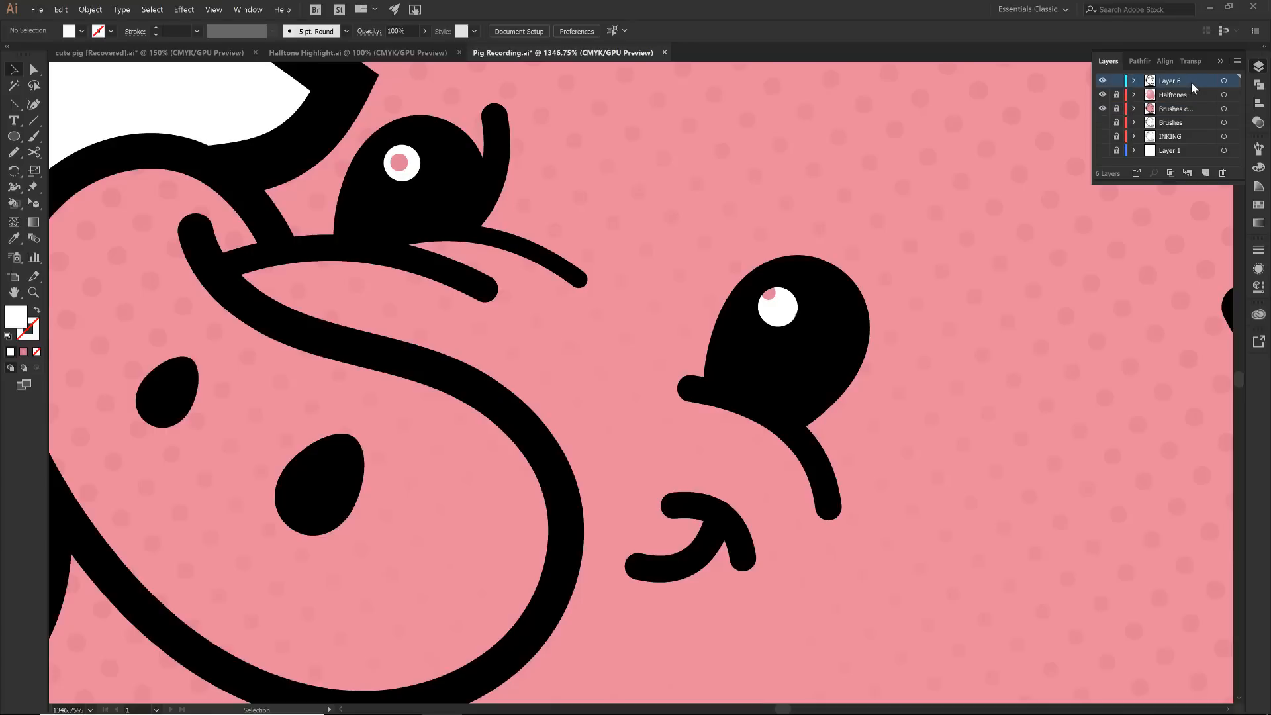
pyautogui.hotkey('ctrl', 'a')
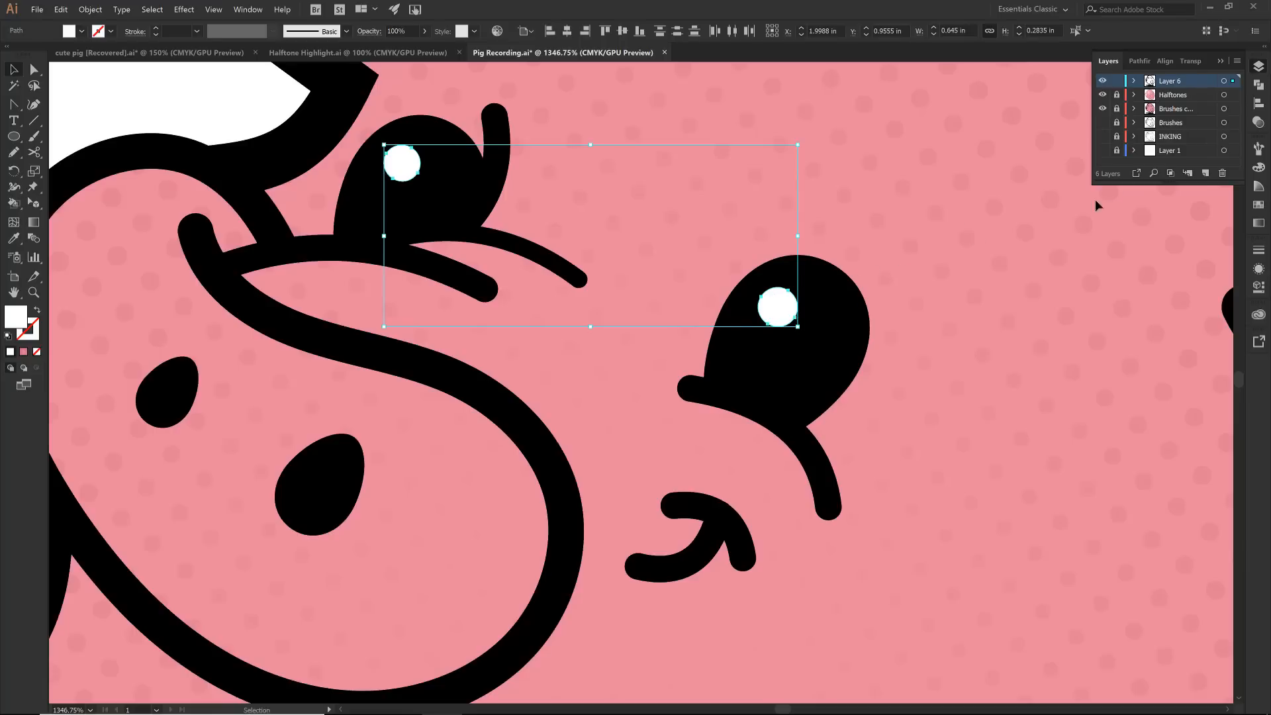
pyautogui.click(1117, 80)
pyautogui.hotkey('ctrl', '0')
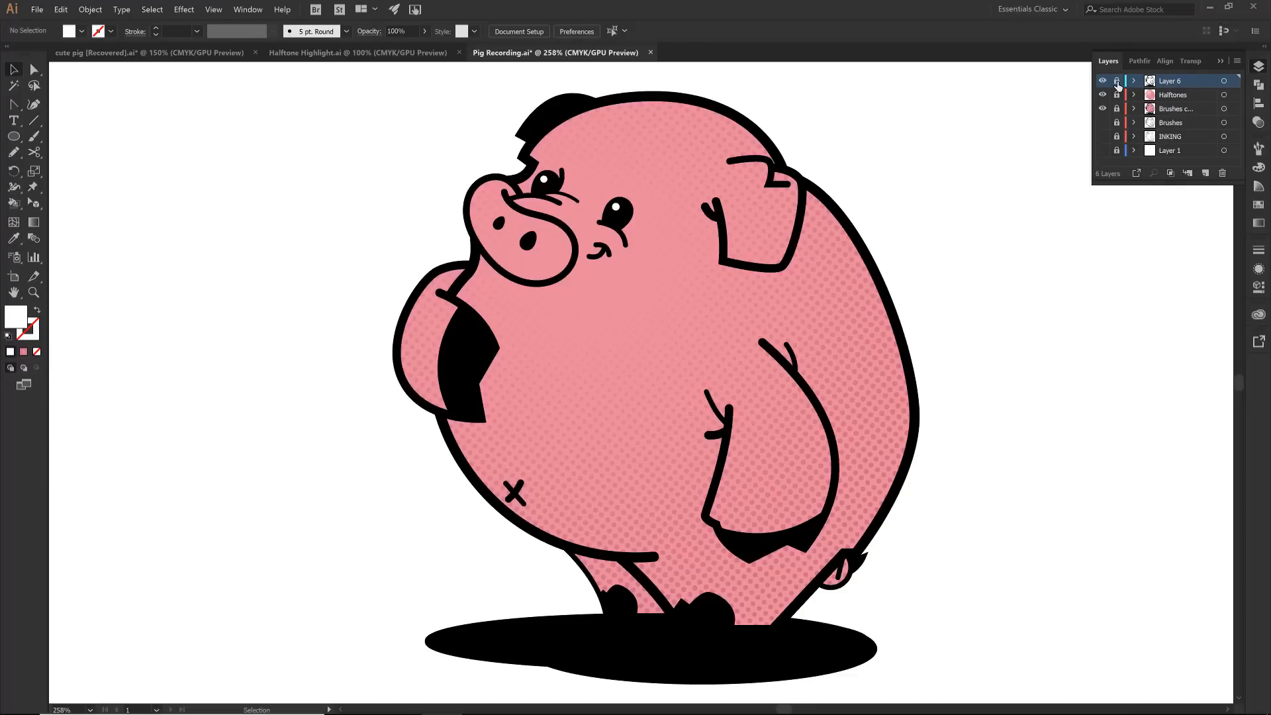
# Duplicate the Brushes copy layer, hide the original, and unlock and activate the duplicate.
pyautogui.click(1152, 111)
pyautogui.click(1236, 61)
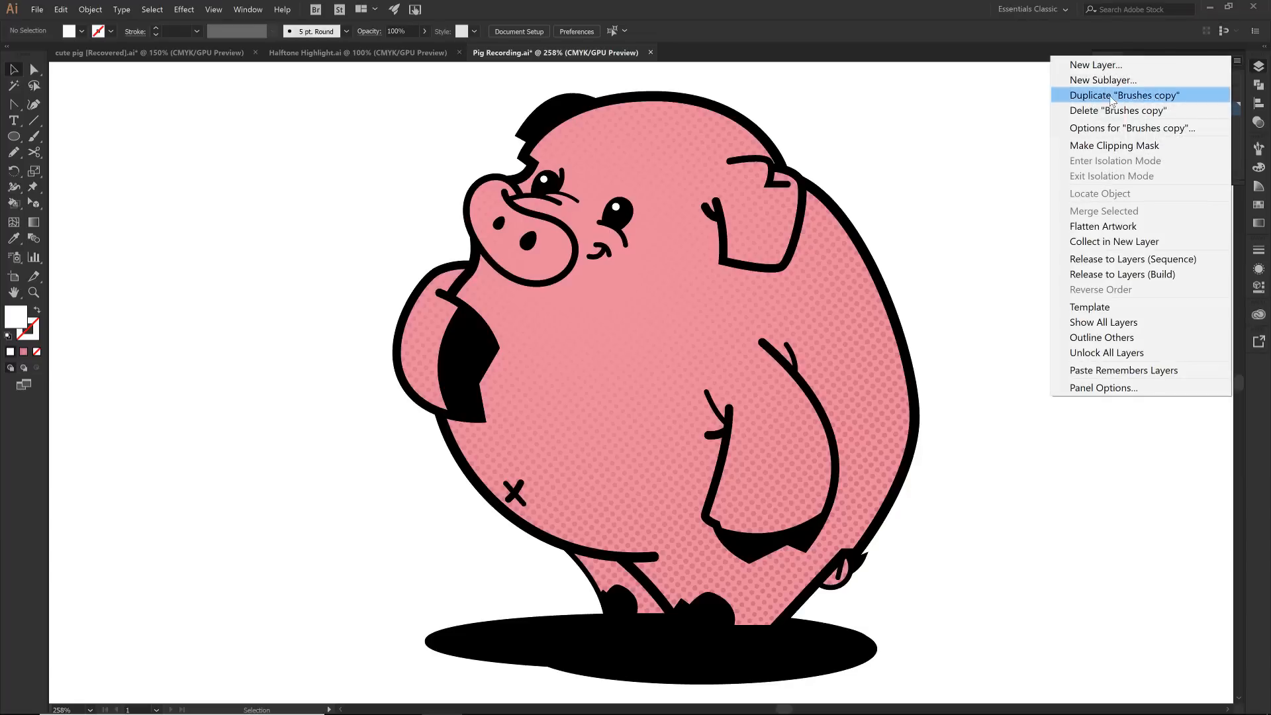
pyautogui.click(1106, 98)
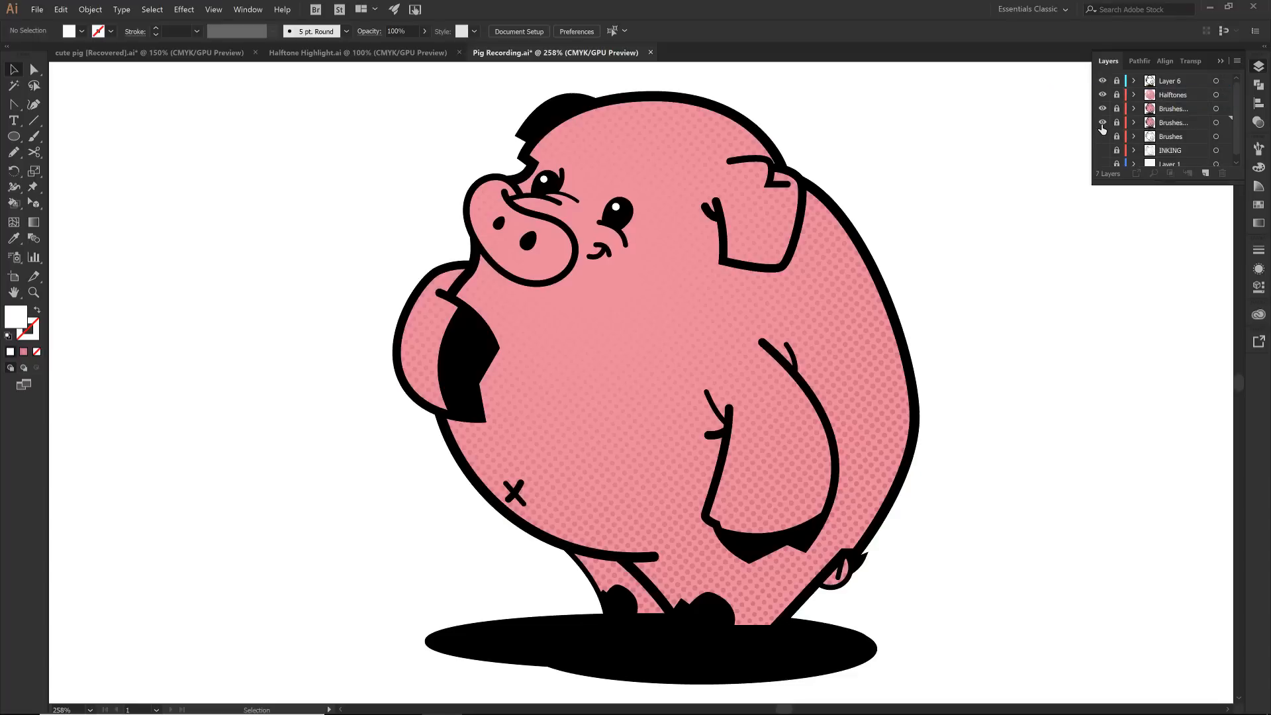
pyautogui.click(1102, 124)
pyautogui.click(1118, 110)
pyautogui.click(1160, 112)
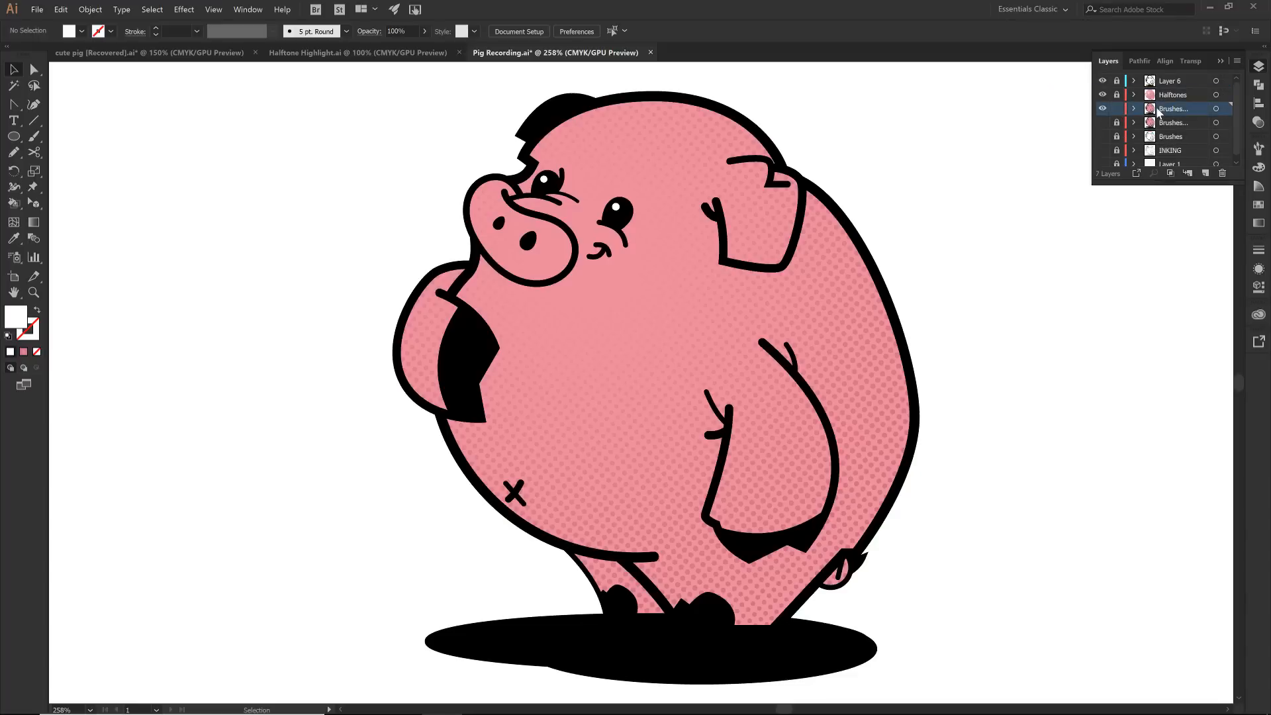
# Fill all artwork on the duplicated layer with the light pink swatch and unite it into a single shape.
pyautogui.click(1217, 110)
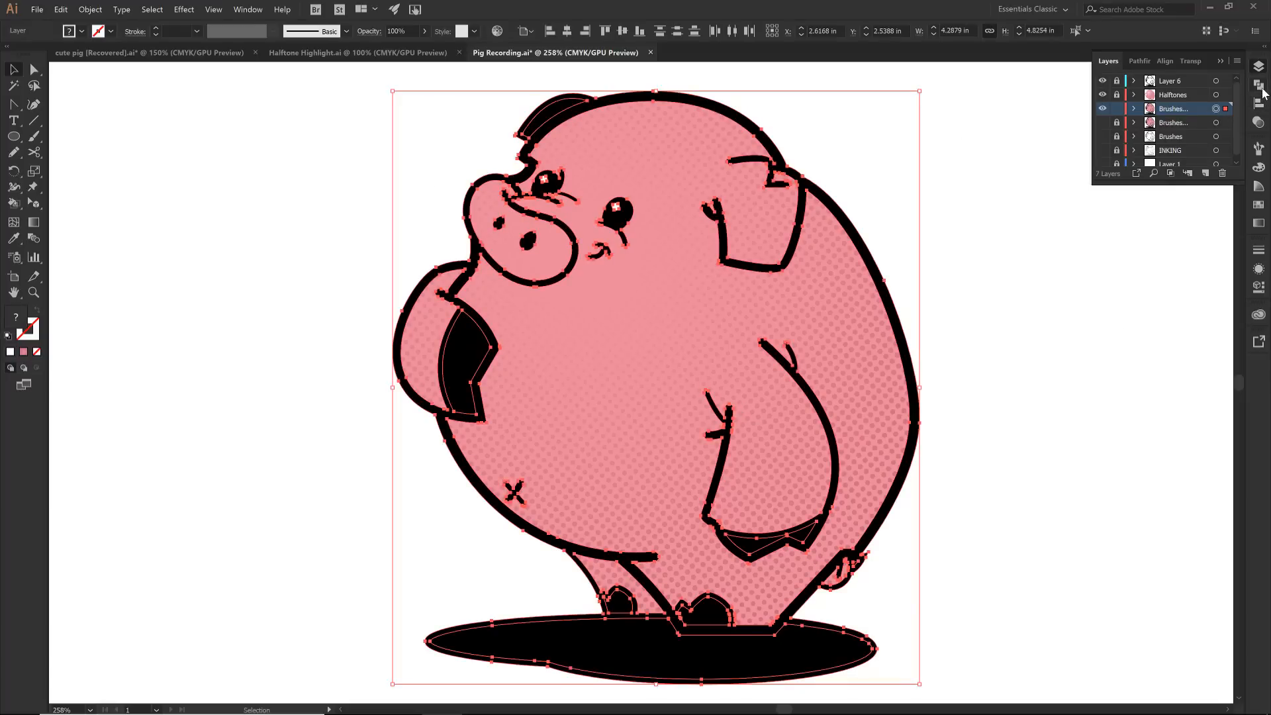
pyautogui.click(82, 31)
pyautogui.click(27, 101)
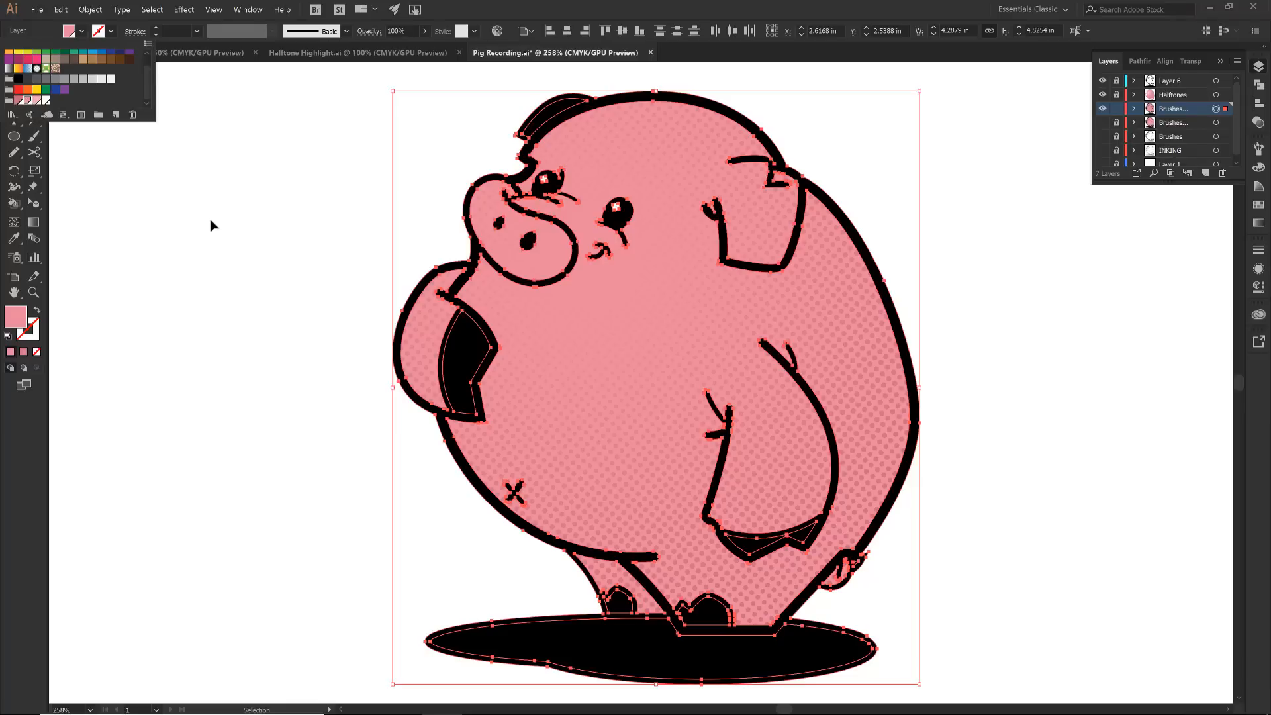
pyautogui.click(1261, 90)
pyautogui.click(1261, 93)
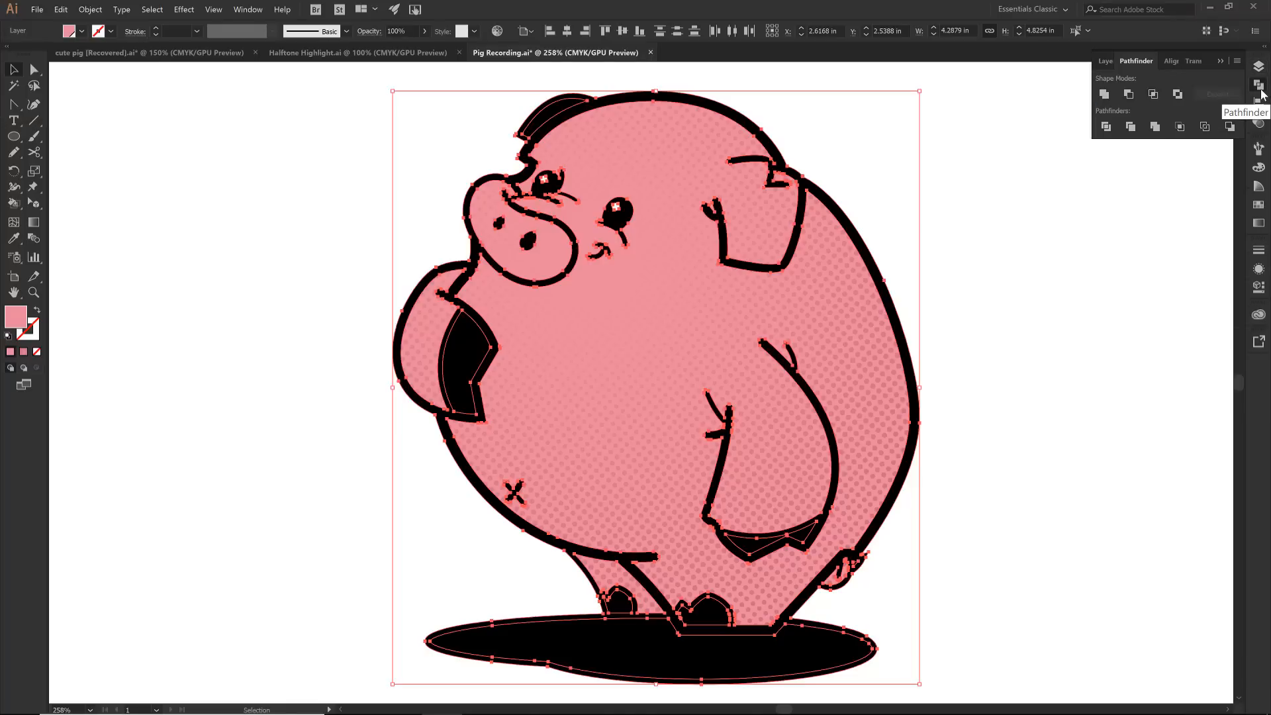
pyautogui.click(1105, 94)
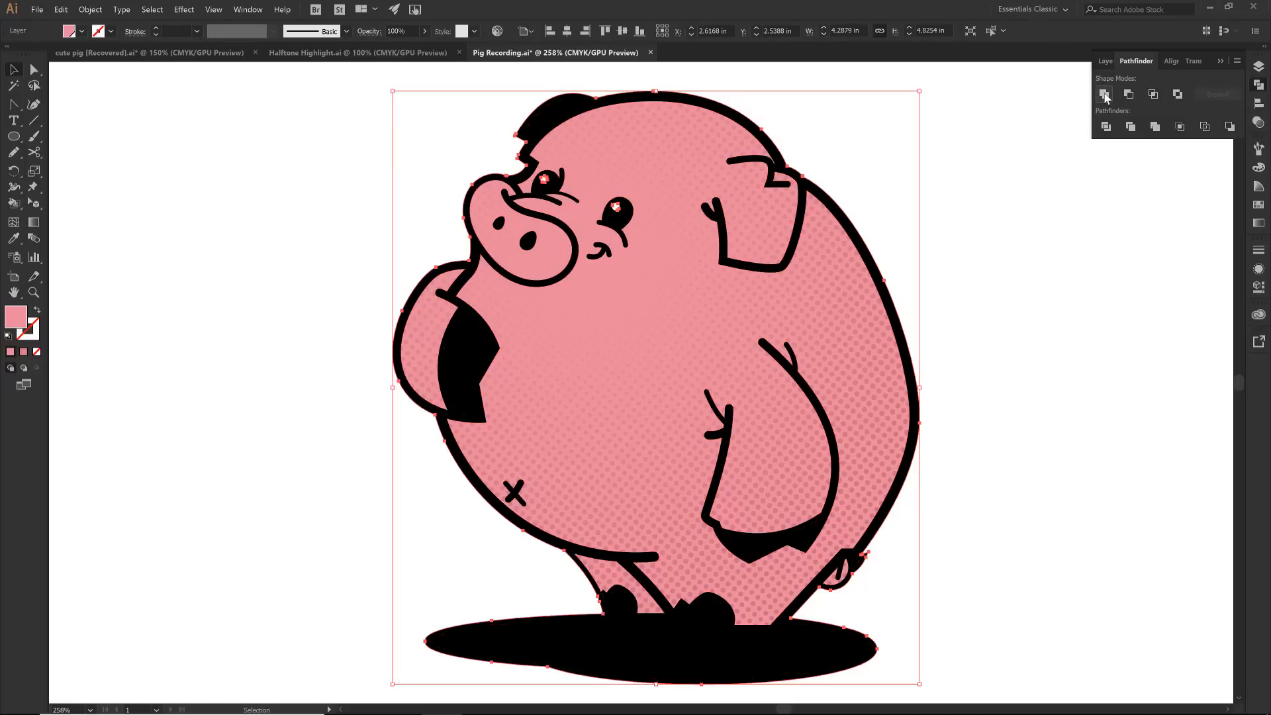
# Hide the Halftones layer and Layer 6, and paint over the silhouette's eye holes with the Blob Brush.
pyautogui.click(1258, 69)
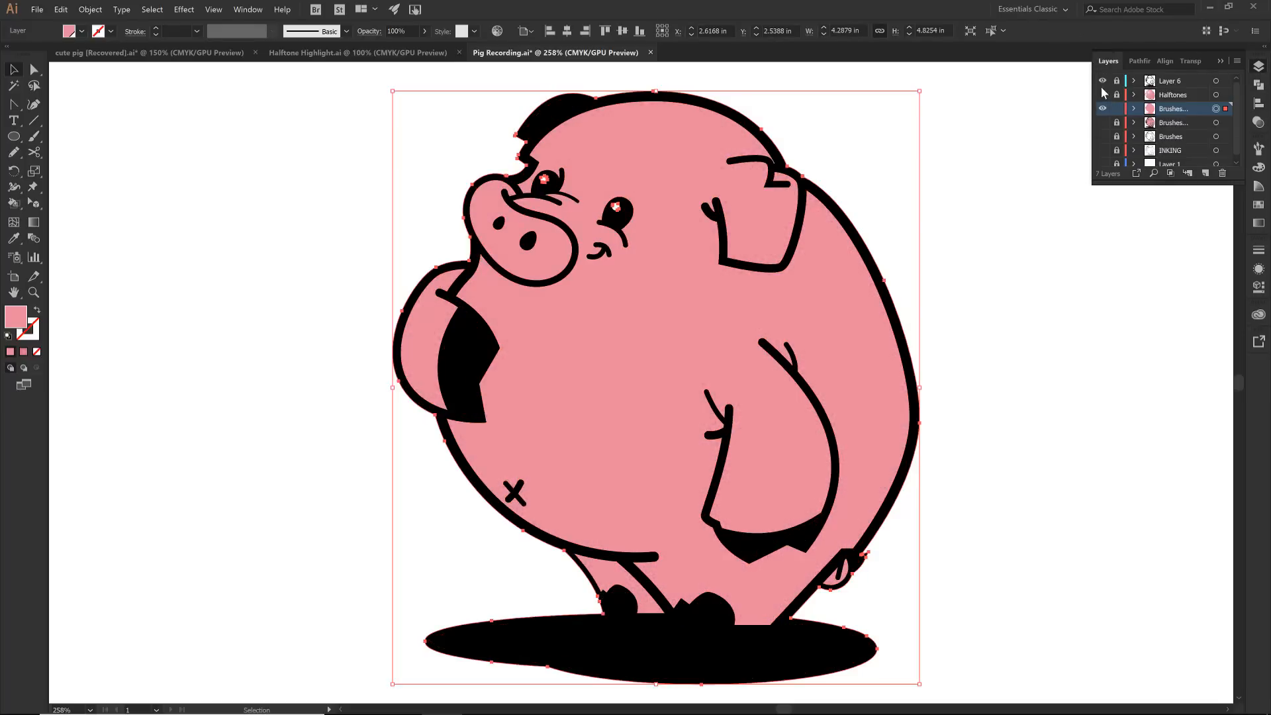
pyautogui.click(1103, 95)
pyautogui.click(1102, 81)
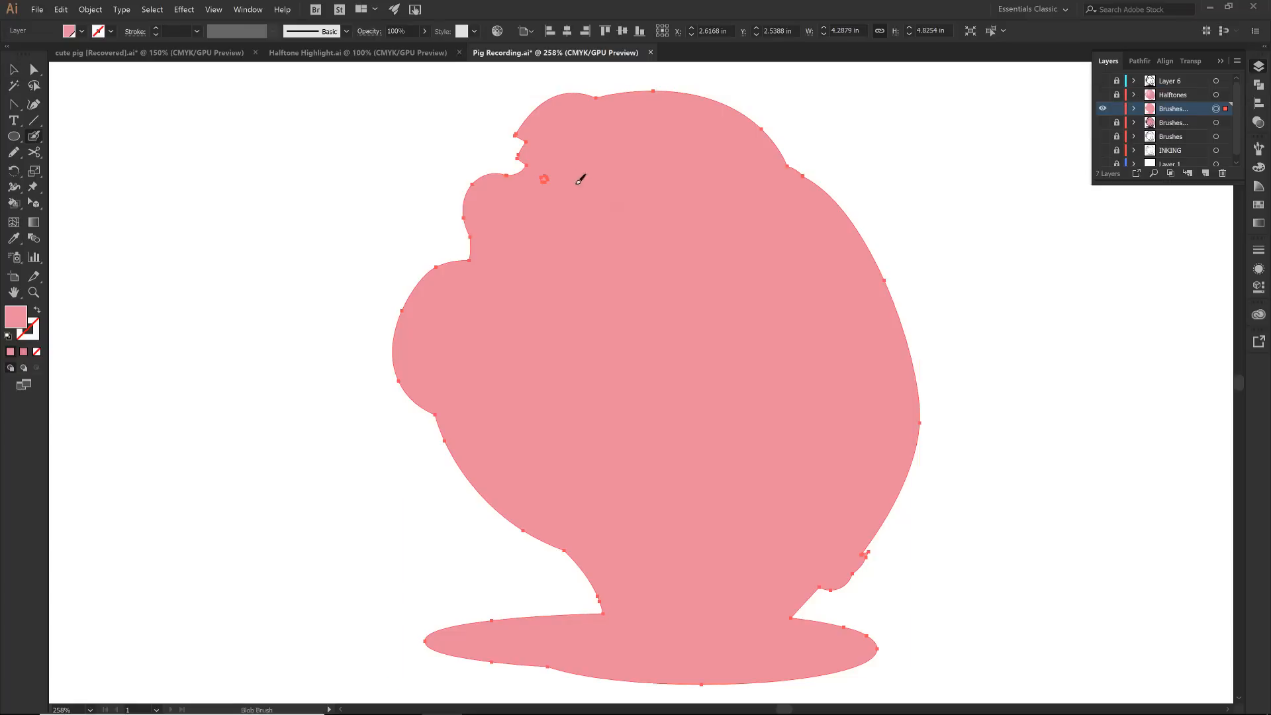
pyautogui.hotkey('ctrl', 'shift', 'a')
pyautogui.hotkey('shift', 'b')
pyautogui.hotkey('ctrl', 'shift', 'a')
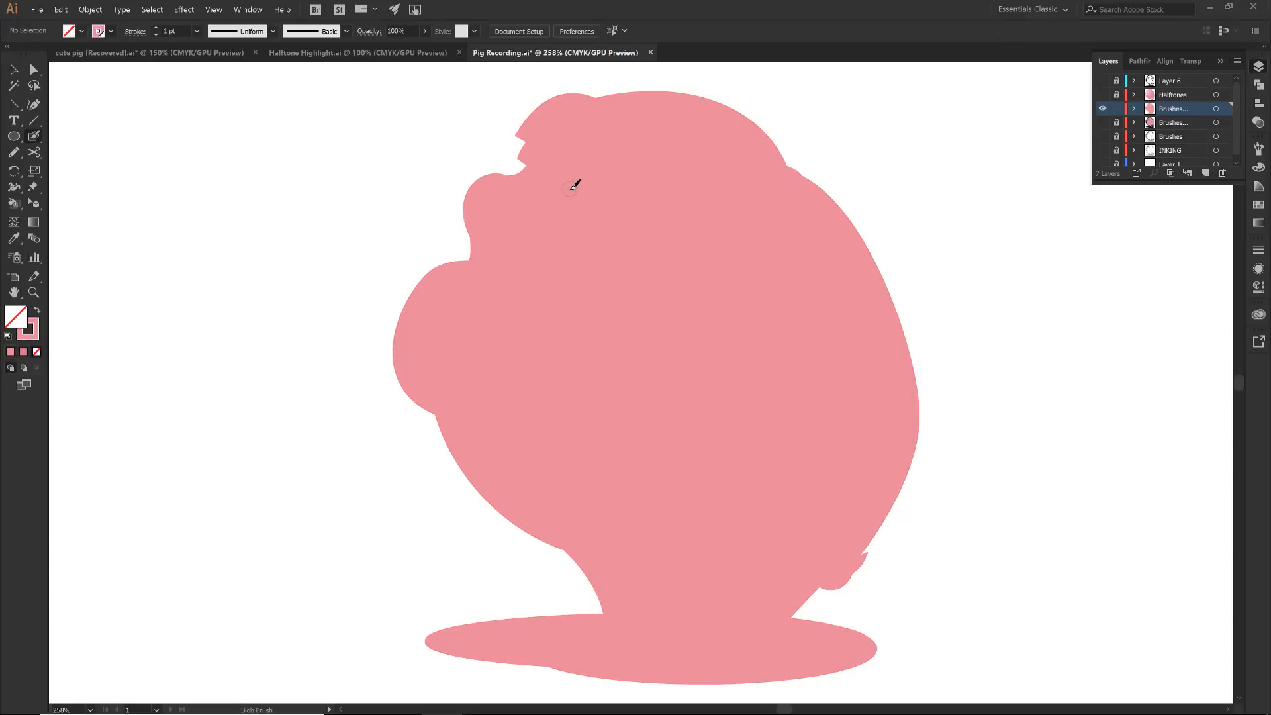
pyautogui.press('v')
# Offset the silhouette's path by 0.1389 in with Miter joins and a miter limit of 4, and fill the offset shape white.
pyautogui.click(611, 202)
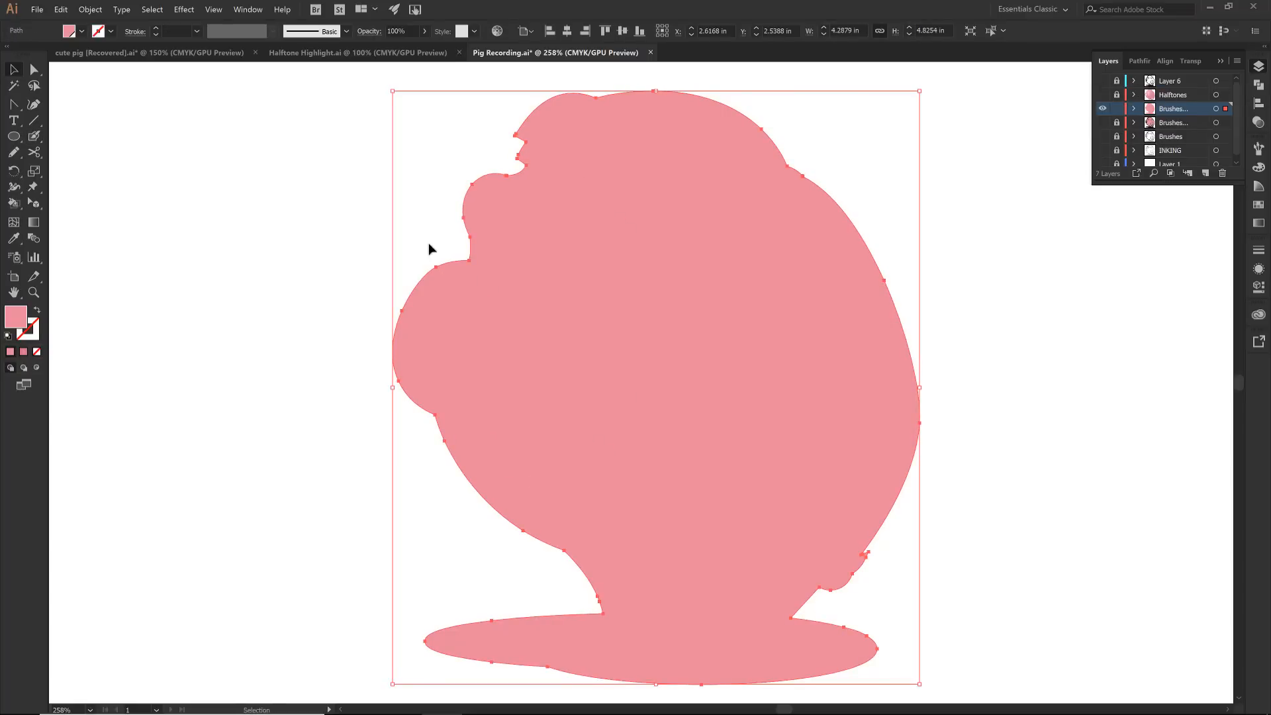
pyautogui.click(90, 9)
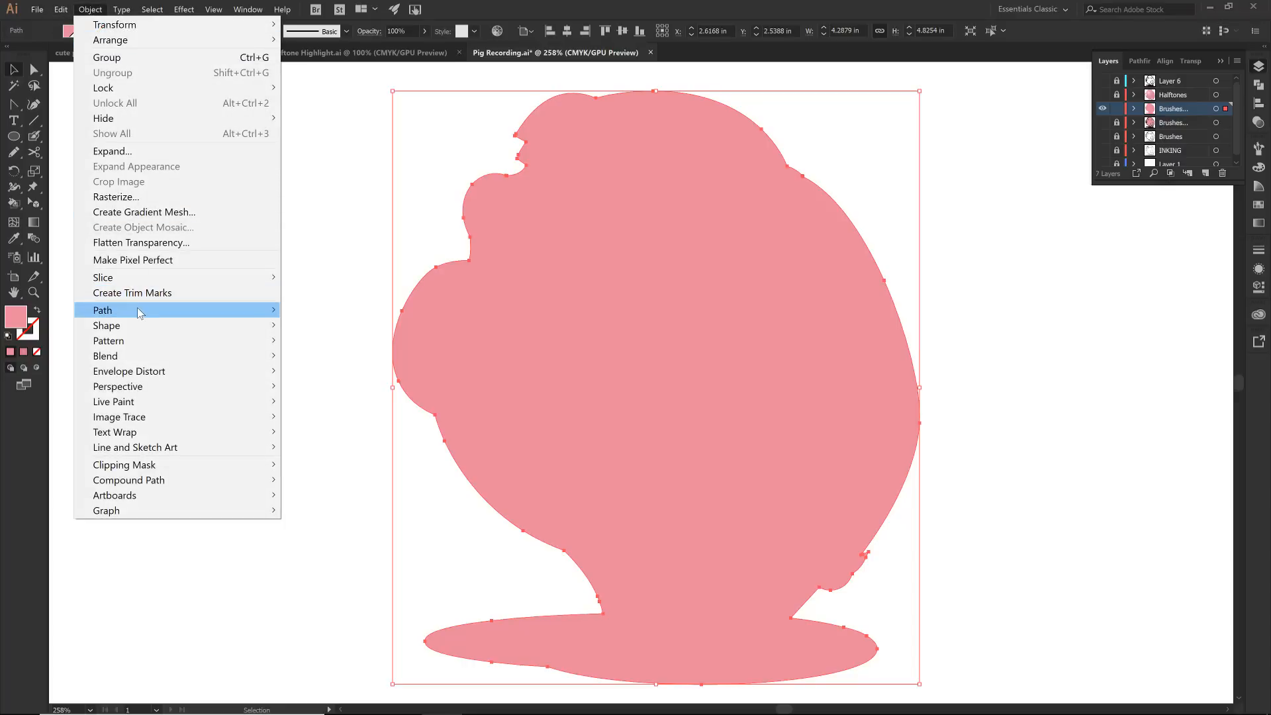
pyautogui.moveTo(140, 313)
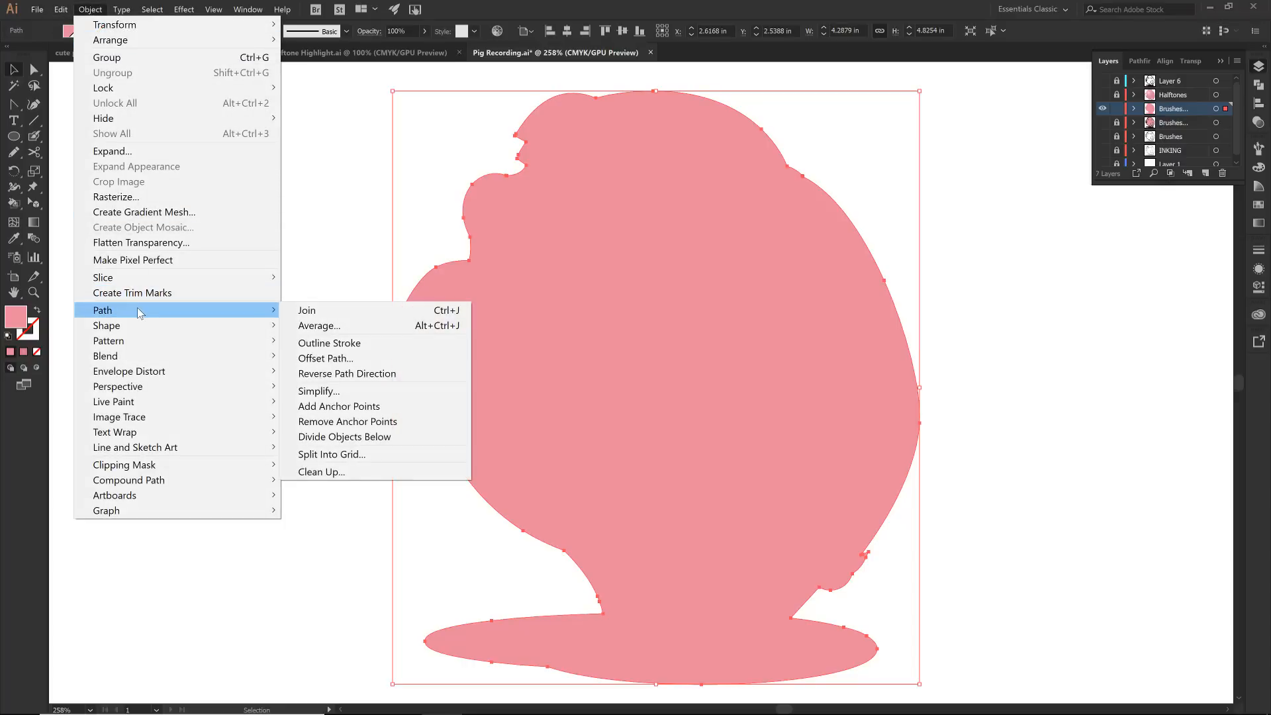
pyautogui.click(323, 358)
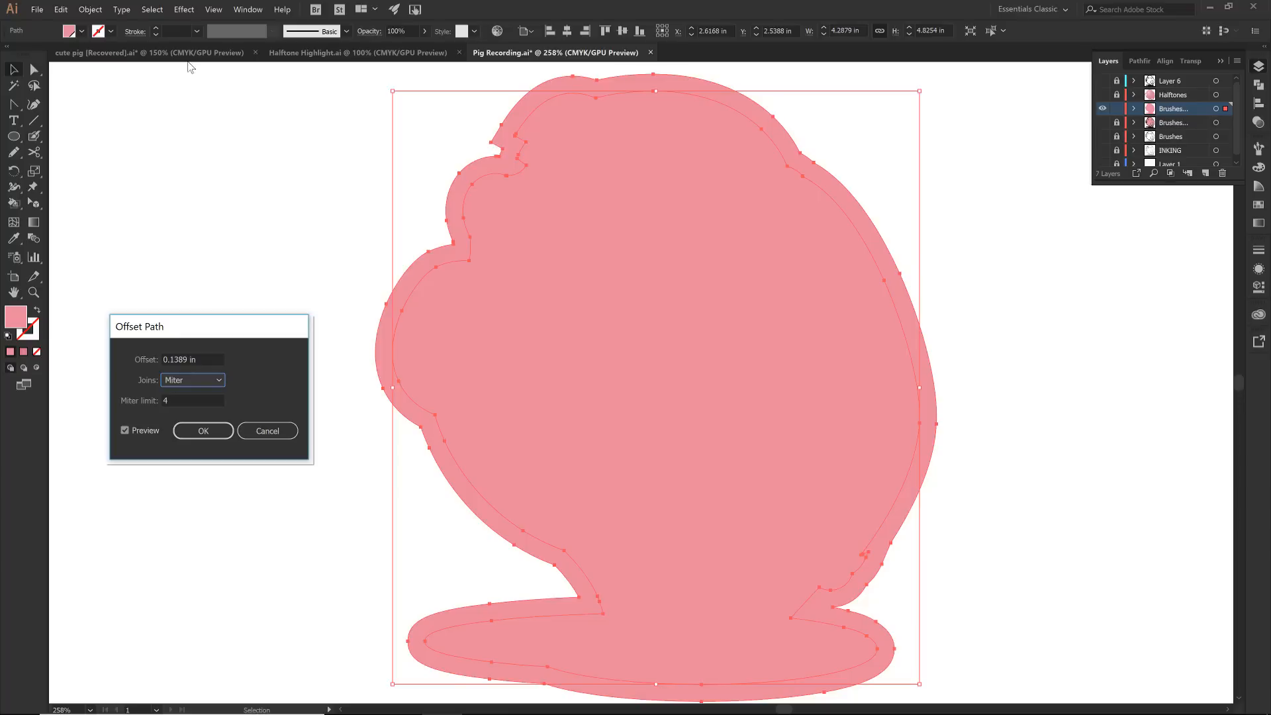
pyautogui.click(203, 431)
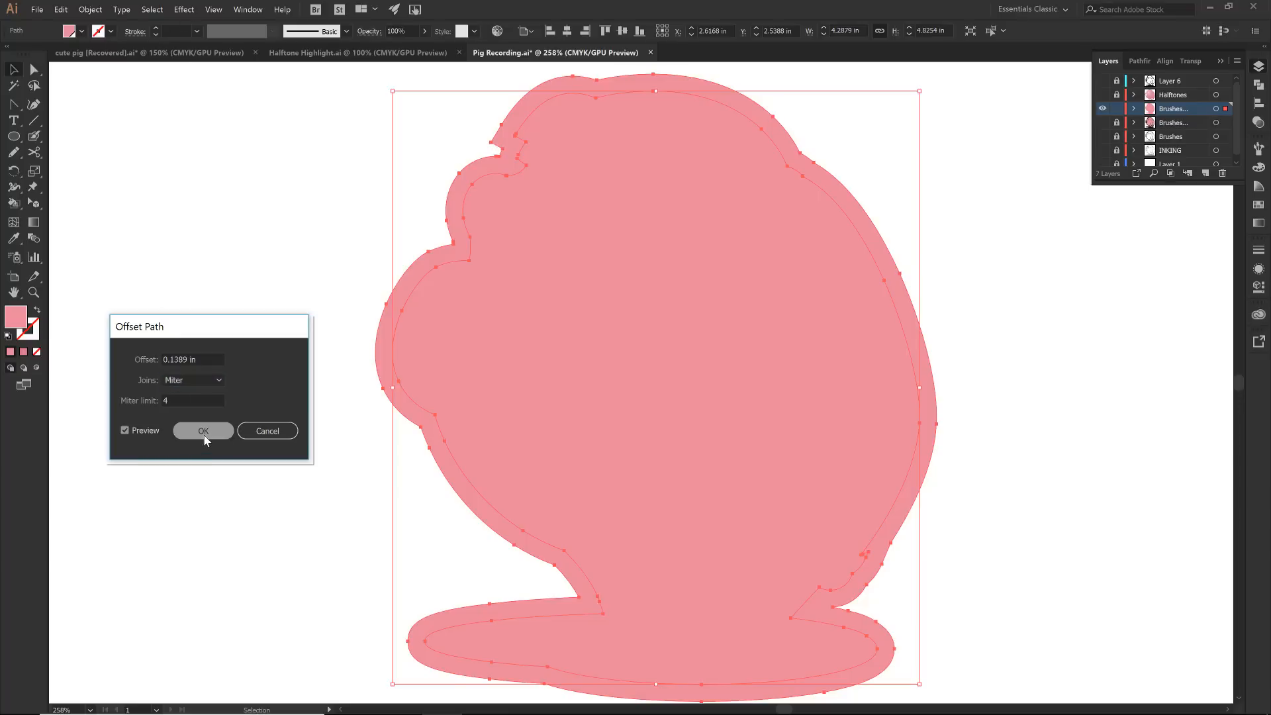
pyautogui.click(82, 31)
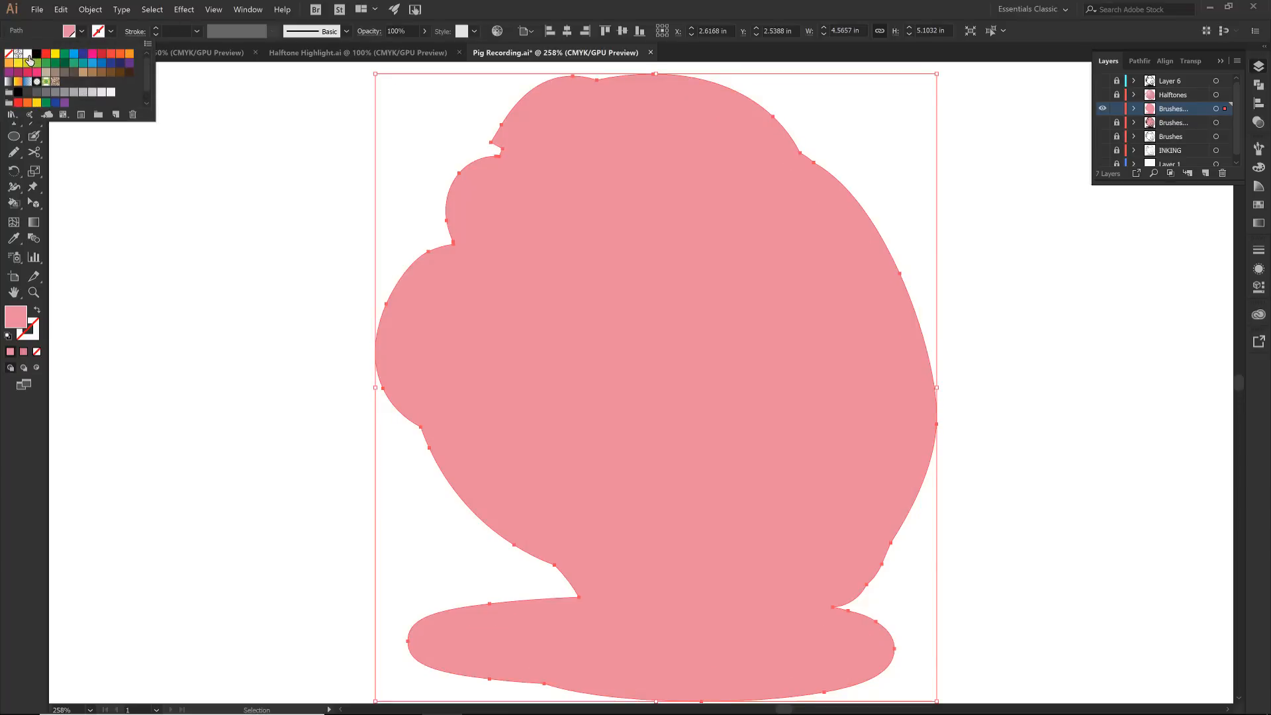
pyautogui.click(27, 53)
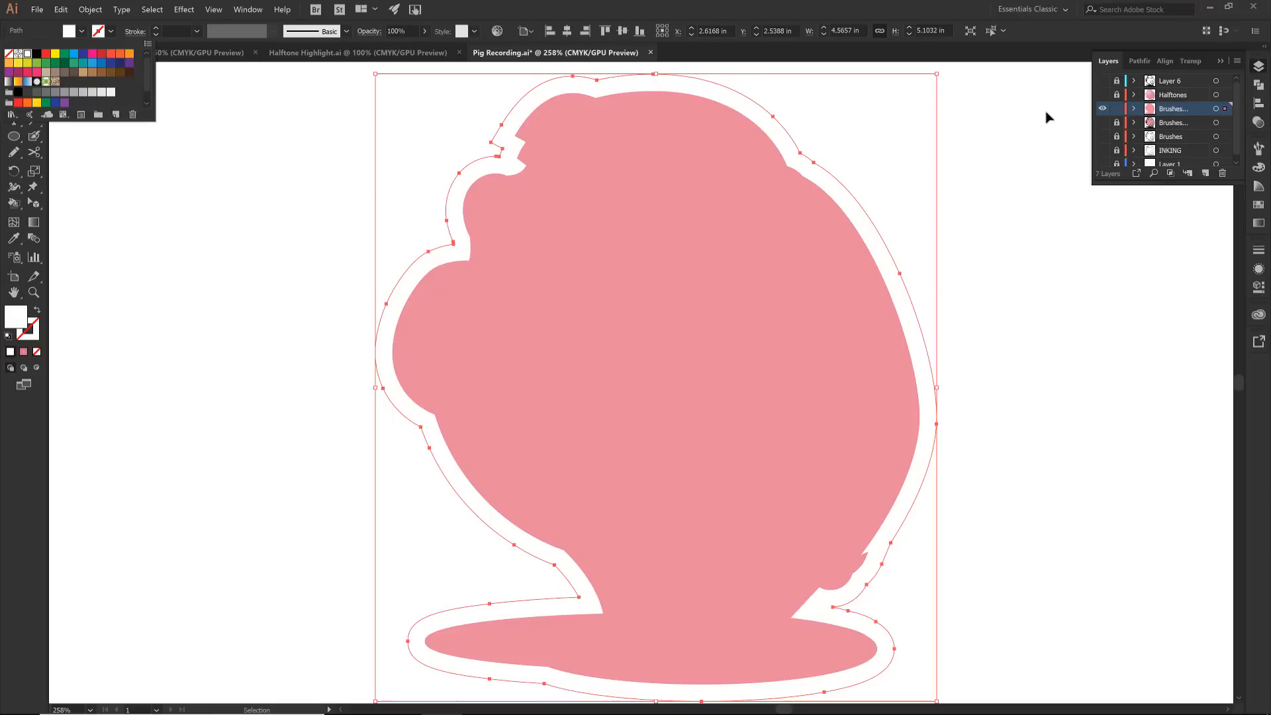
# Show the Halftones layer and Layer 6 again.
pyautogui.click(1102, 107)
pyautogui.click(1103, 95)
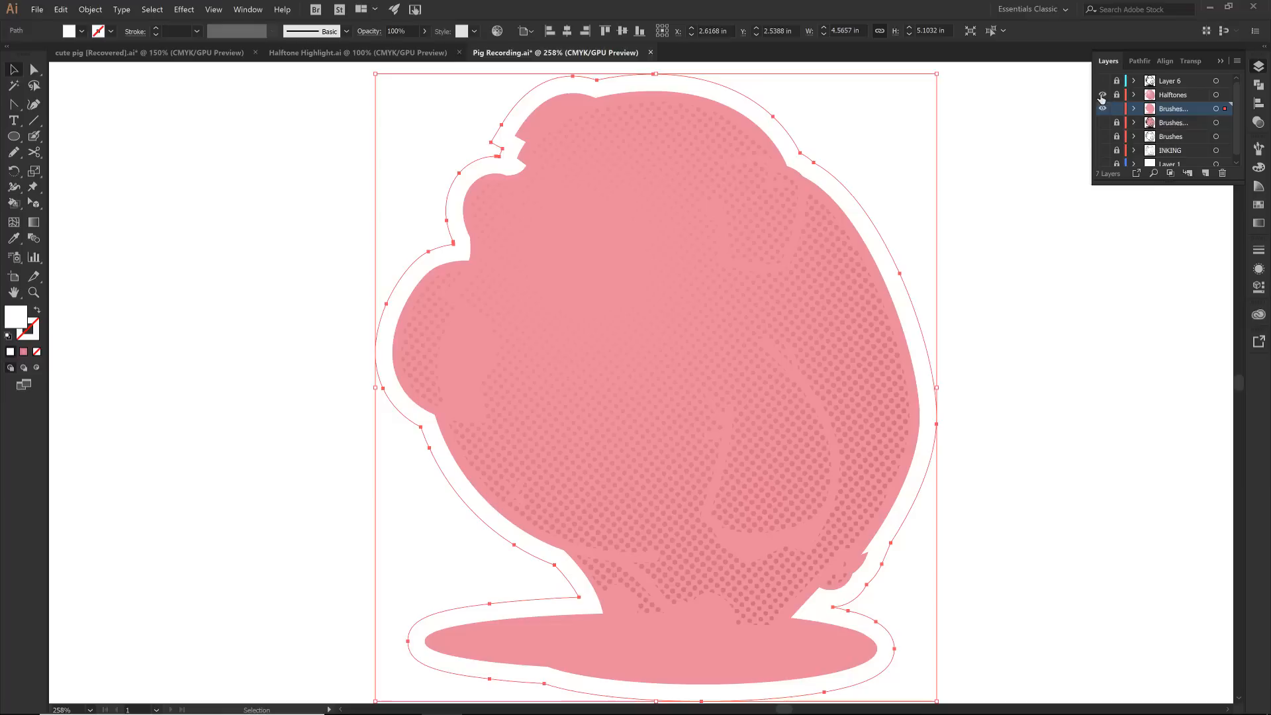
pyautogui.click(1102, 81)
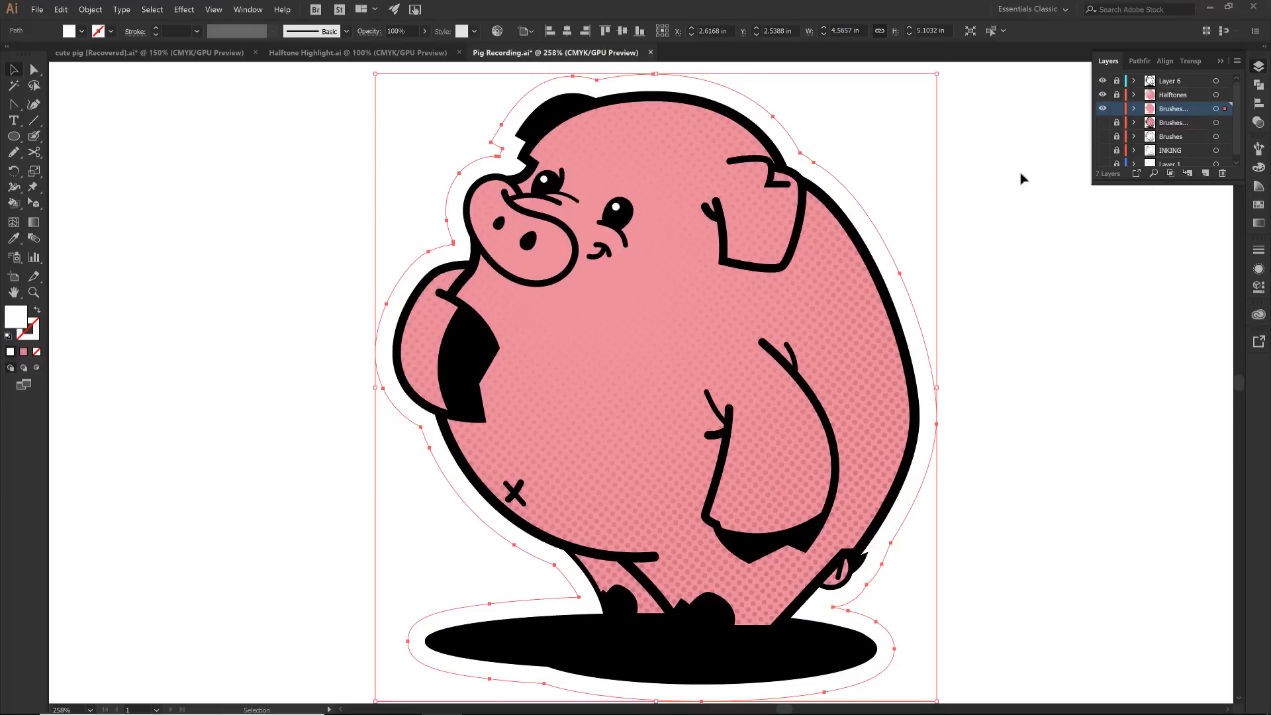
# Draw a background rectangle about 24.53 by 11.96 in around the pig on the silhouette layer.
pyautogui.hotkey('ctrl', '-')
pyautogui.hotkey('ctrl', '-')
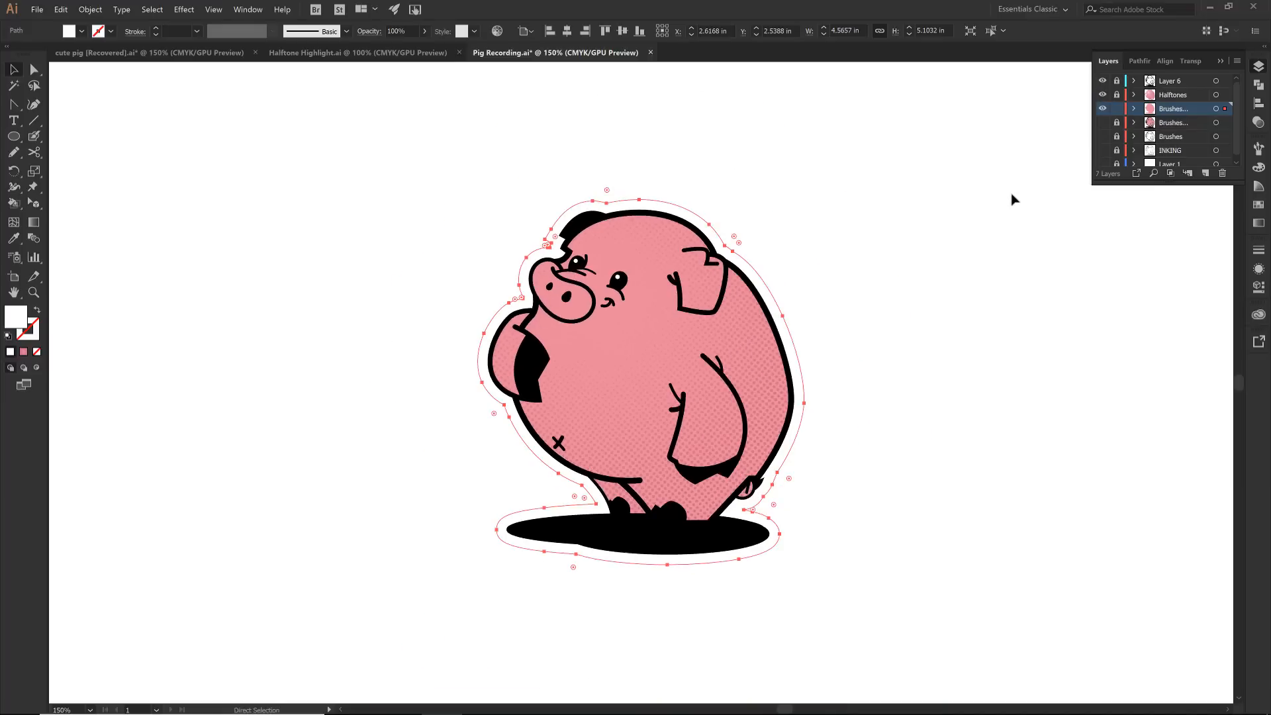
pyautogui.hotkey('ctrl', '-')
pyautogui.press('v')
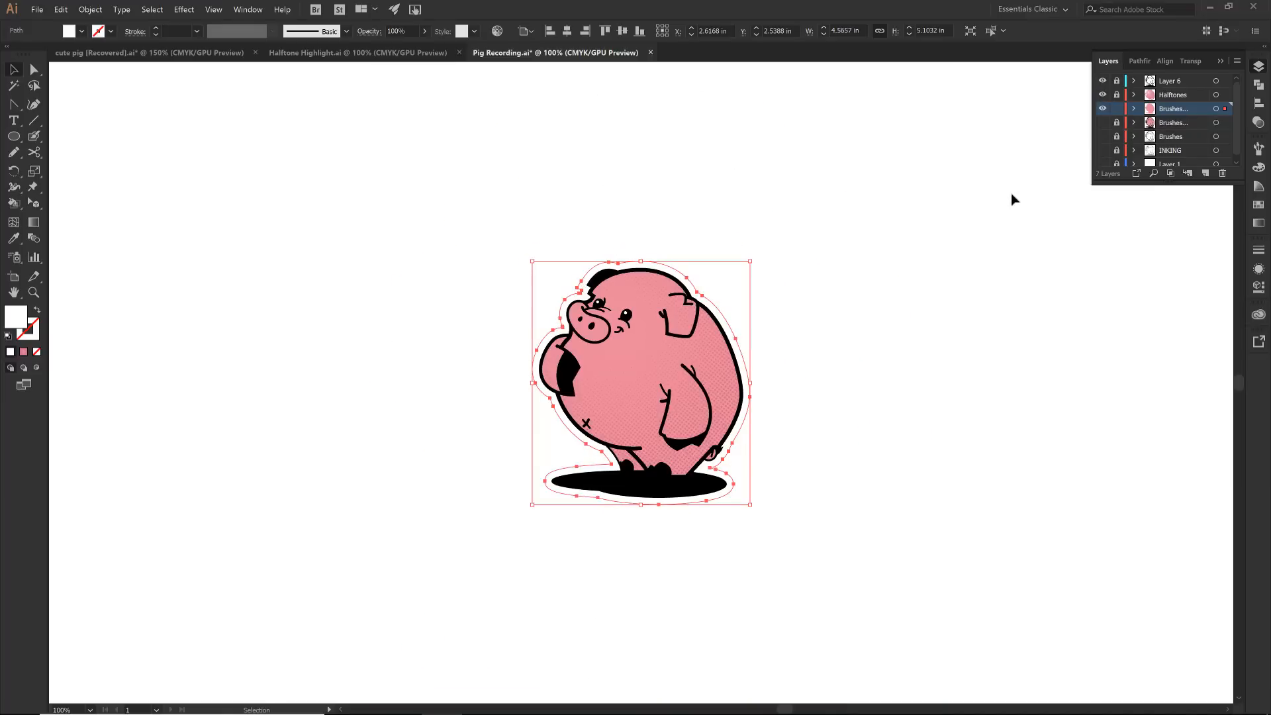
pyautogui.click(1079, 147)
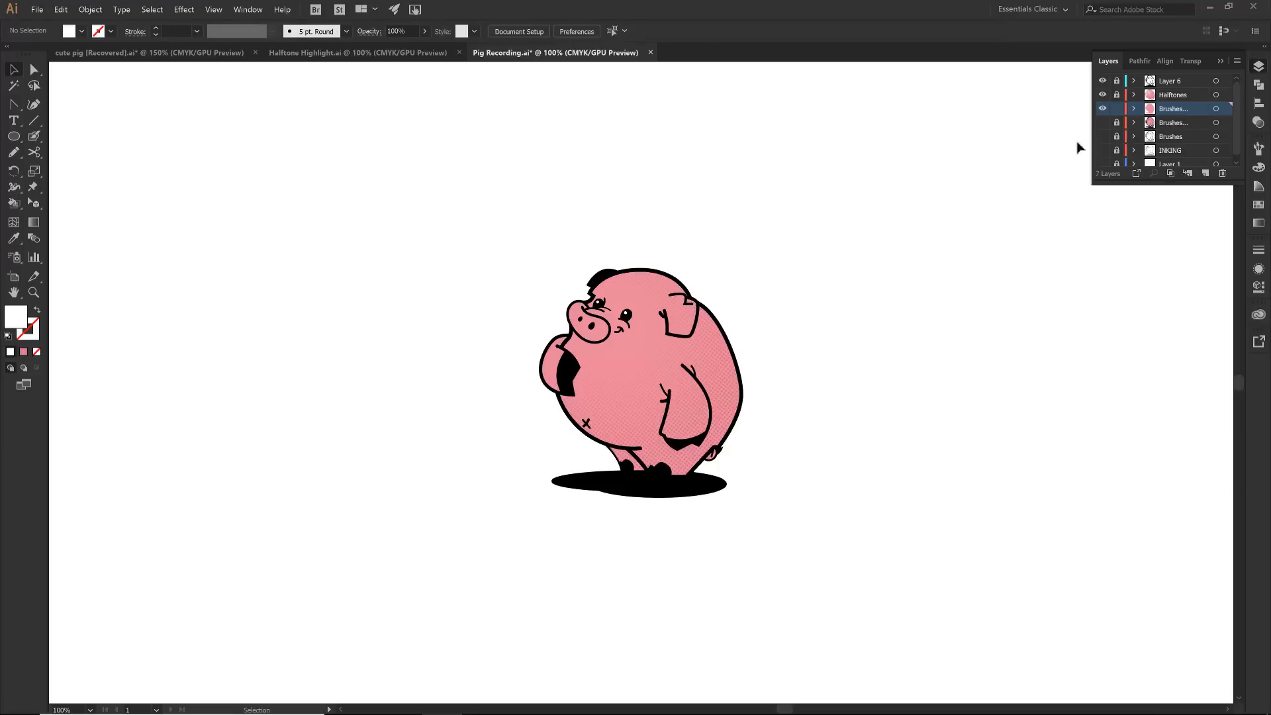
pyautogui.click(15, 136)
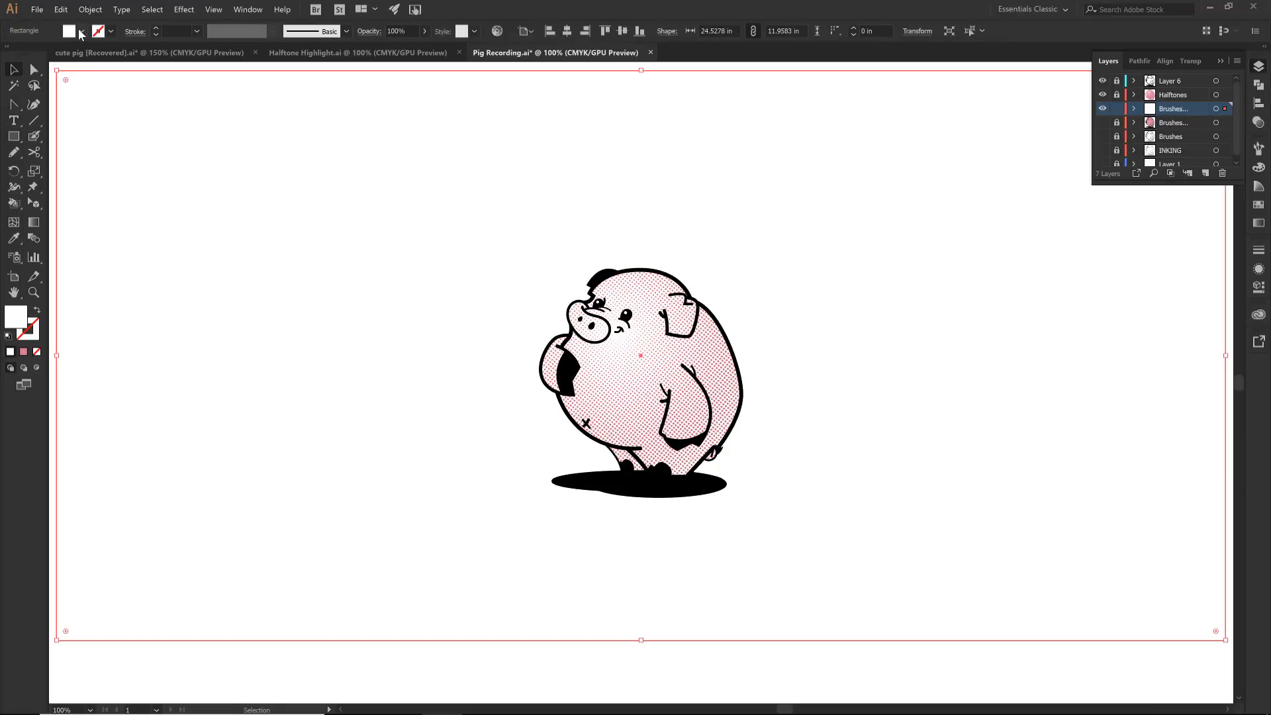
# Turn the rectangle into a light blue backdrop behind the pig's white outline, about 8.26 in high and ending at the feet.
pyautogui.click(80, 31)
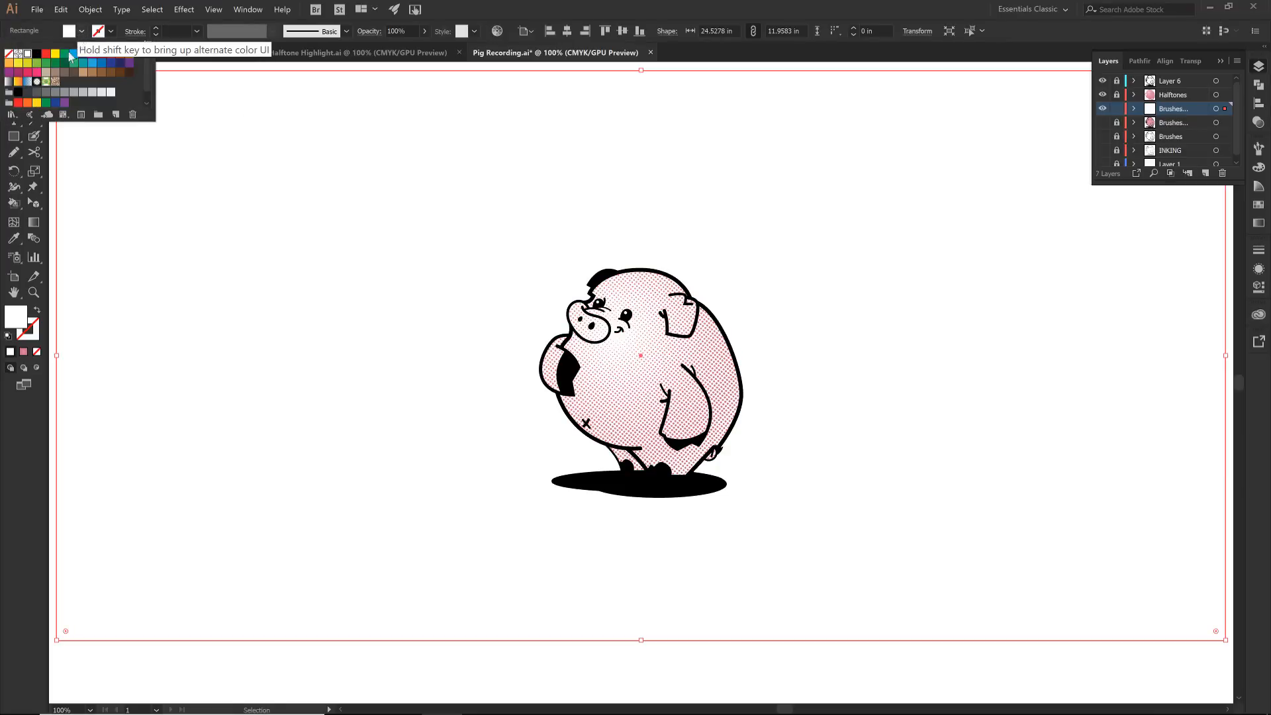
pyautogui.click(71, 57)
pyautogui.hotkey('ctrl', '=')
pyautogui.hotkey('ctrl', '=')
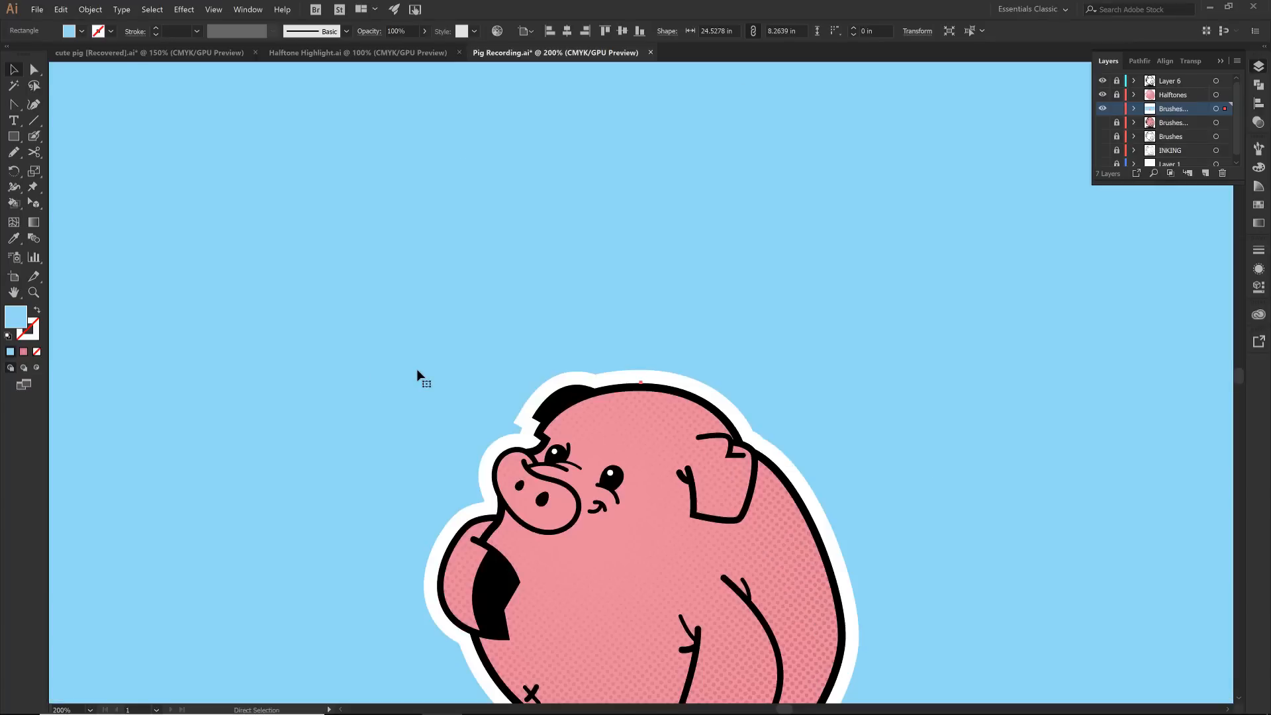
pyautogui.hotkey('ctrl', '-')
pyautogui.scroll(-5, 417, 371)
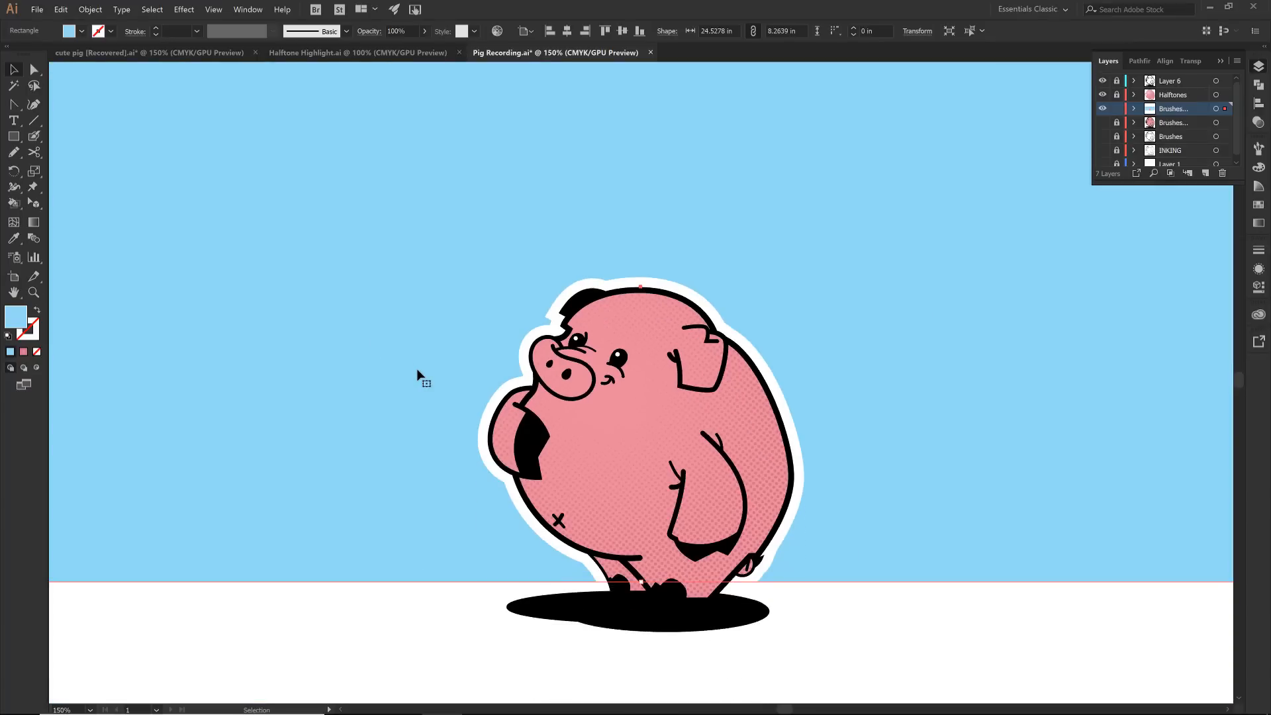
pyautogui.scroll(1, 415, 368)
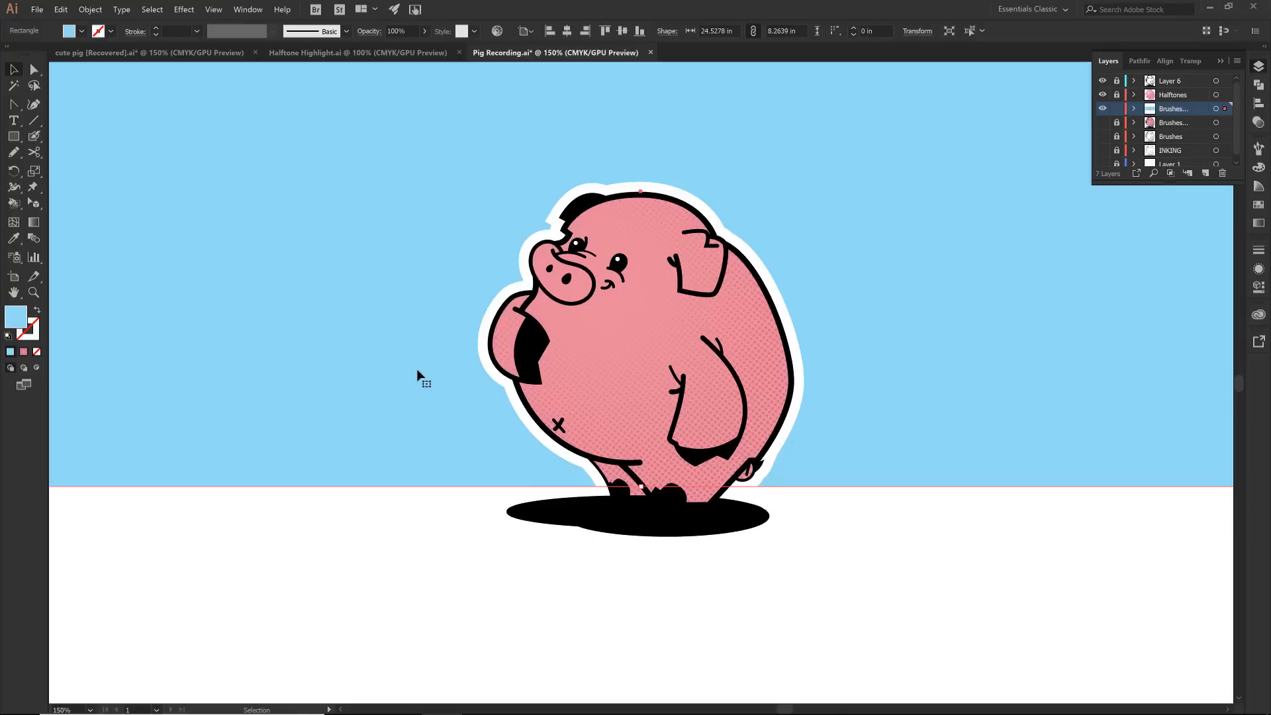
pyautogui.click(381, 521)
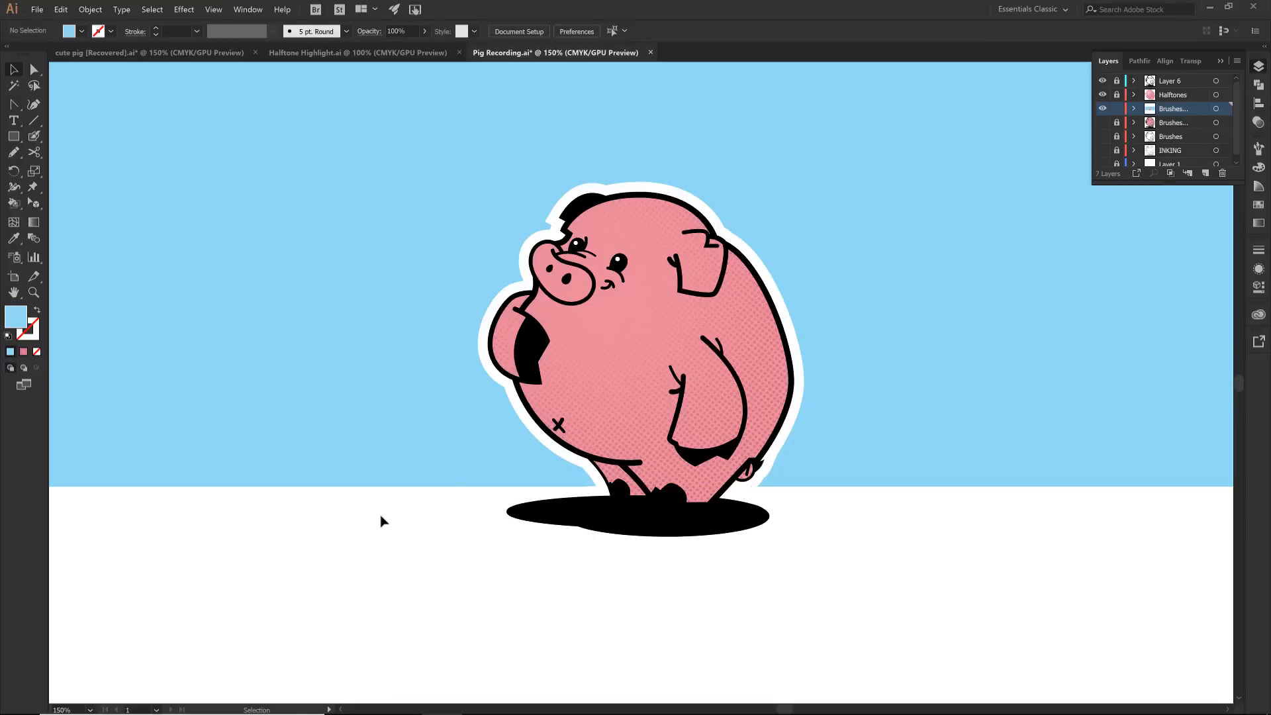